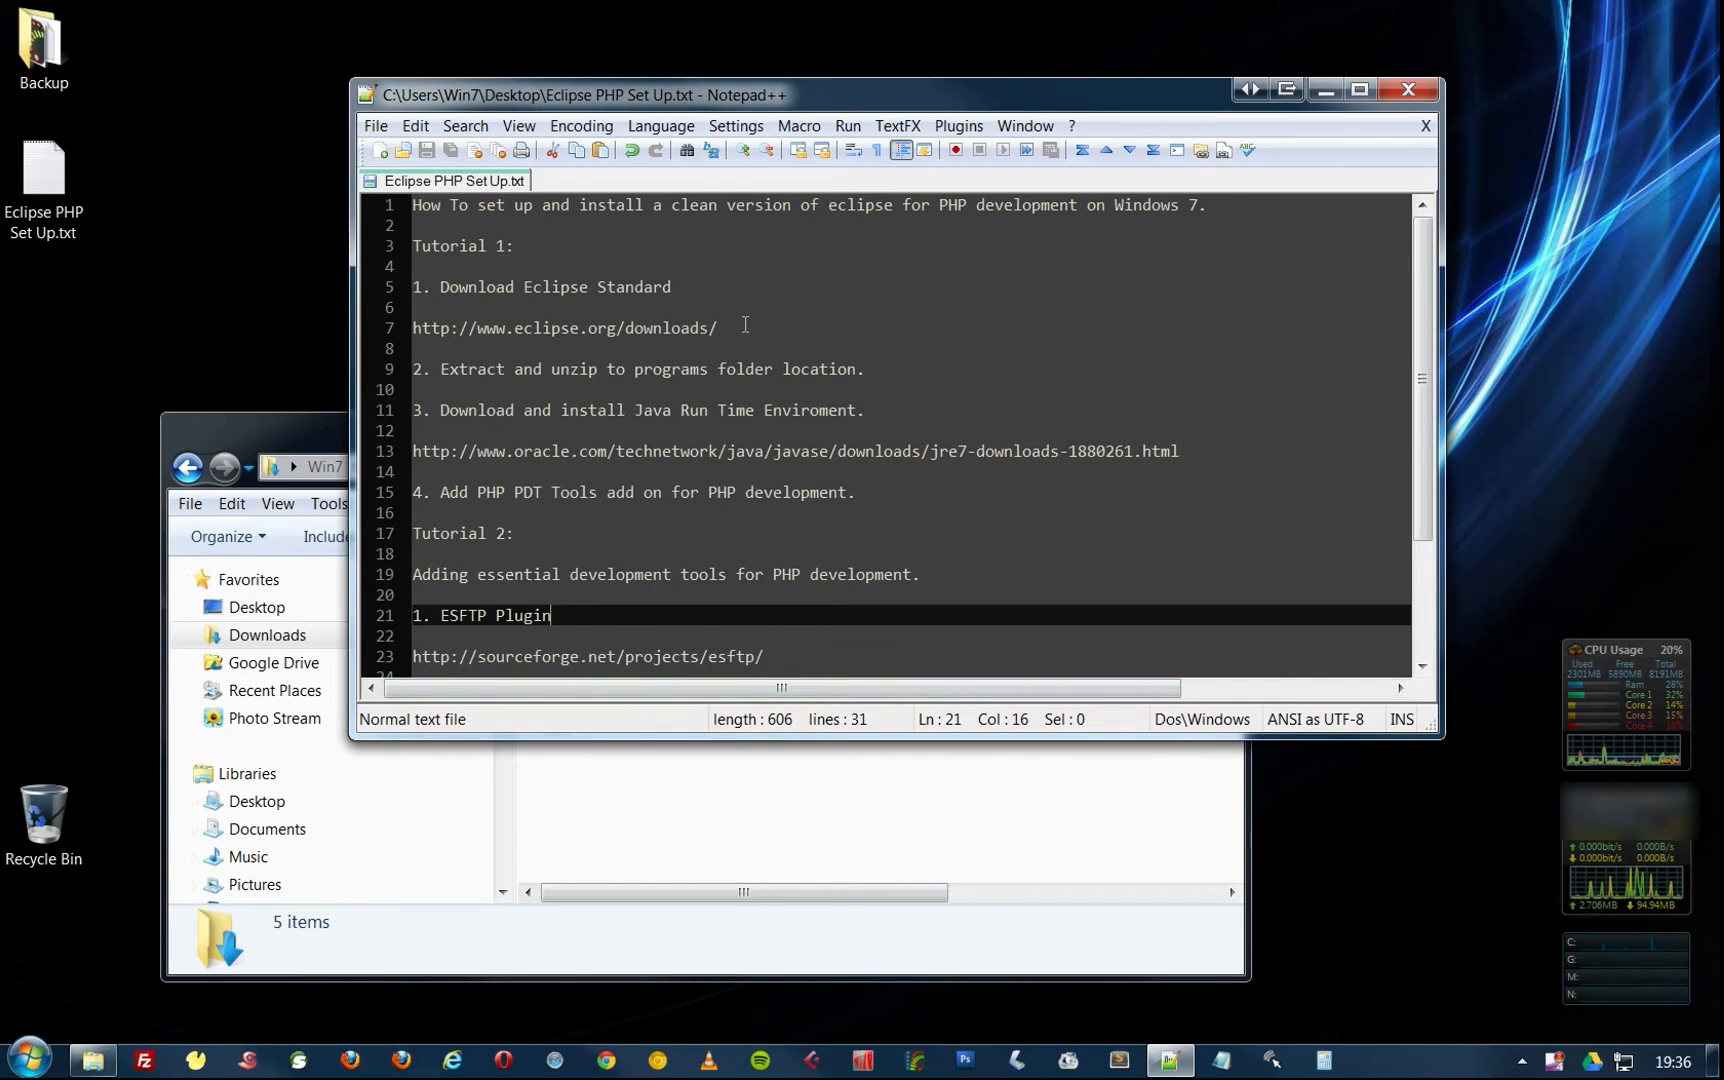
drag(735, 325, 399, 326)
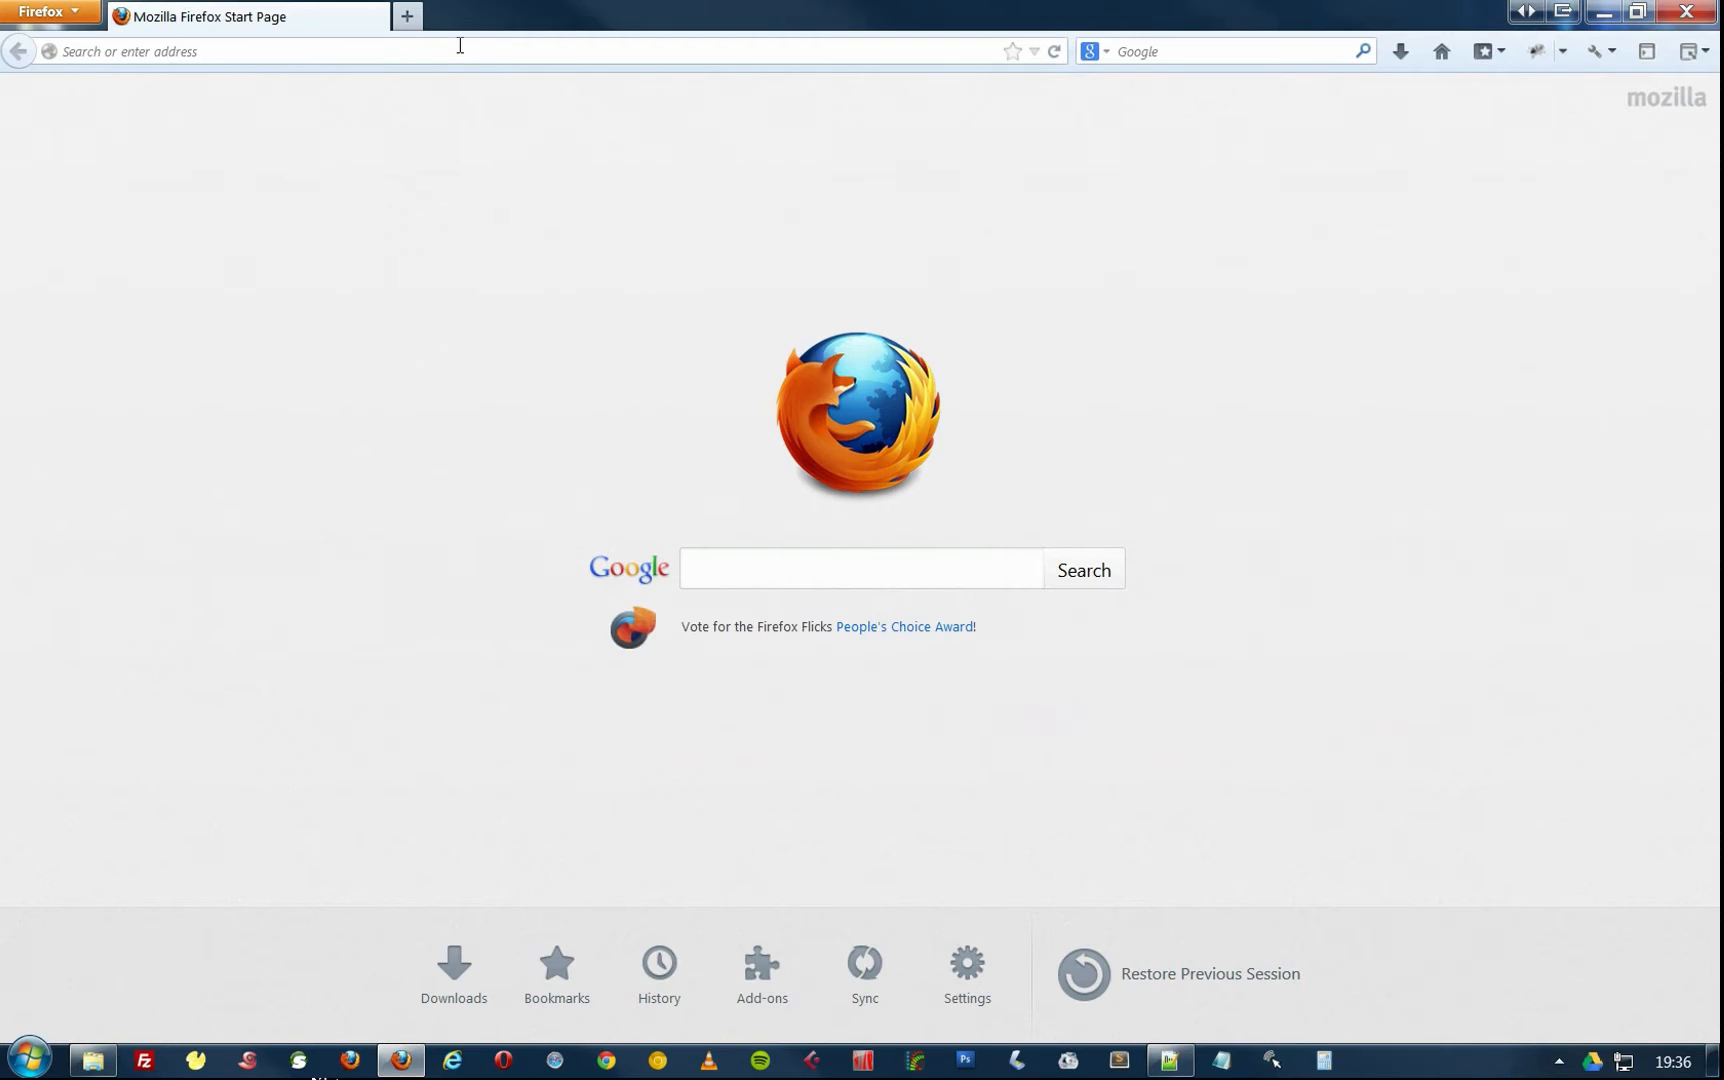
text(www.eclipse.org/downloads/)
key(Return)
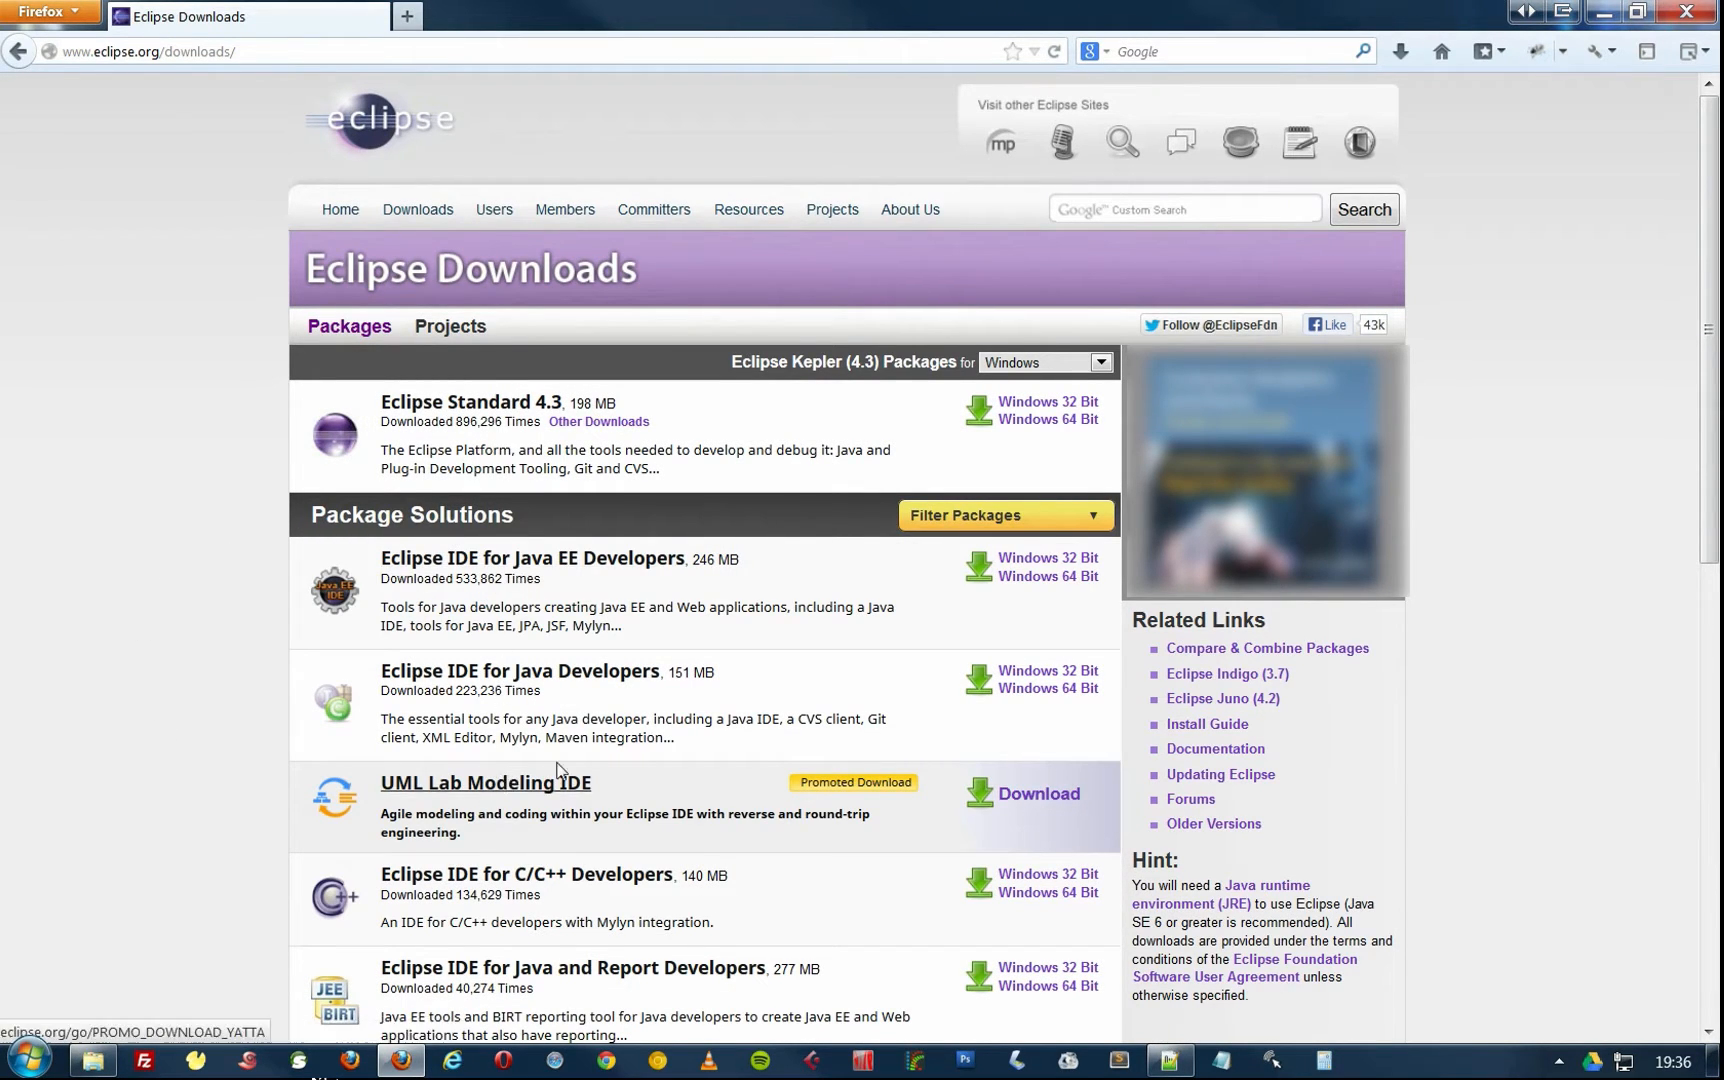
scroll(533, 760, down, 1)
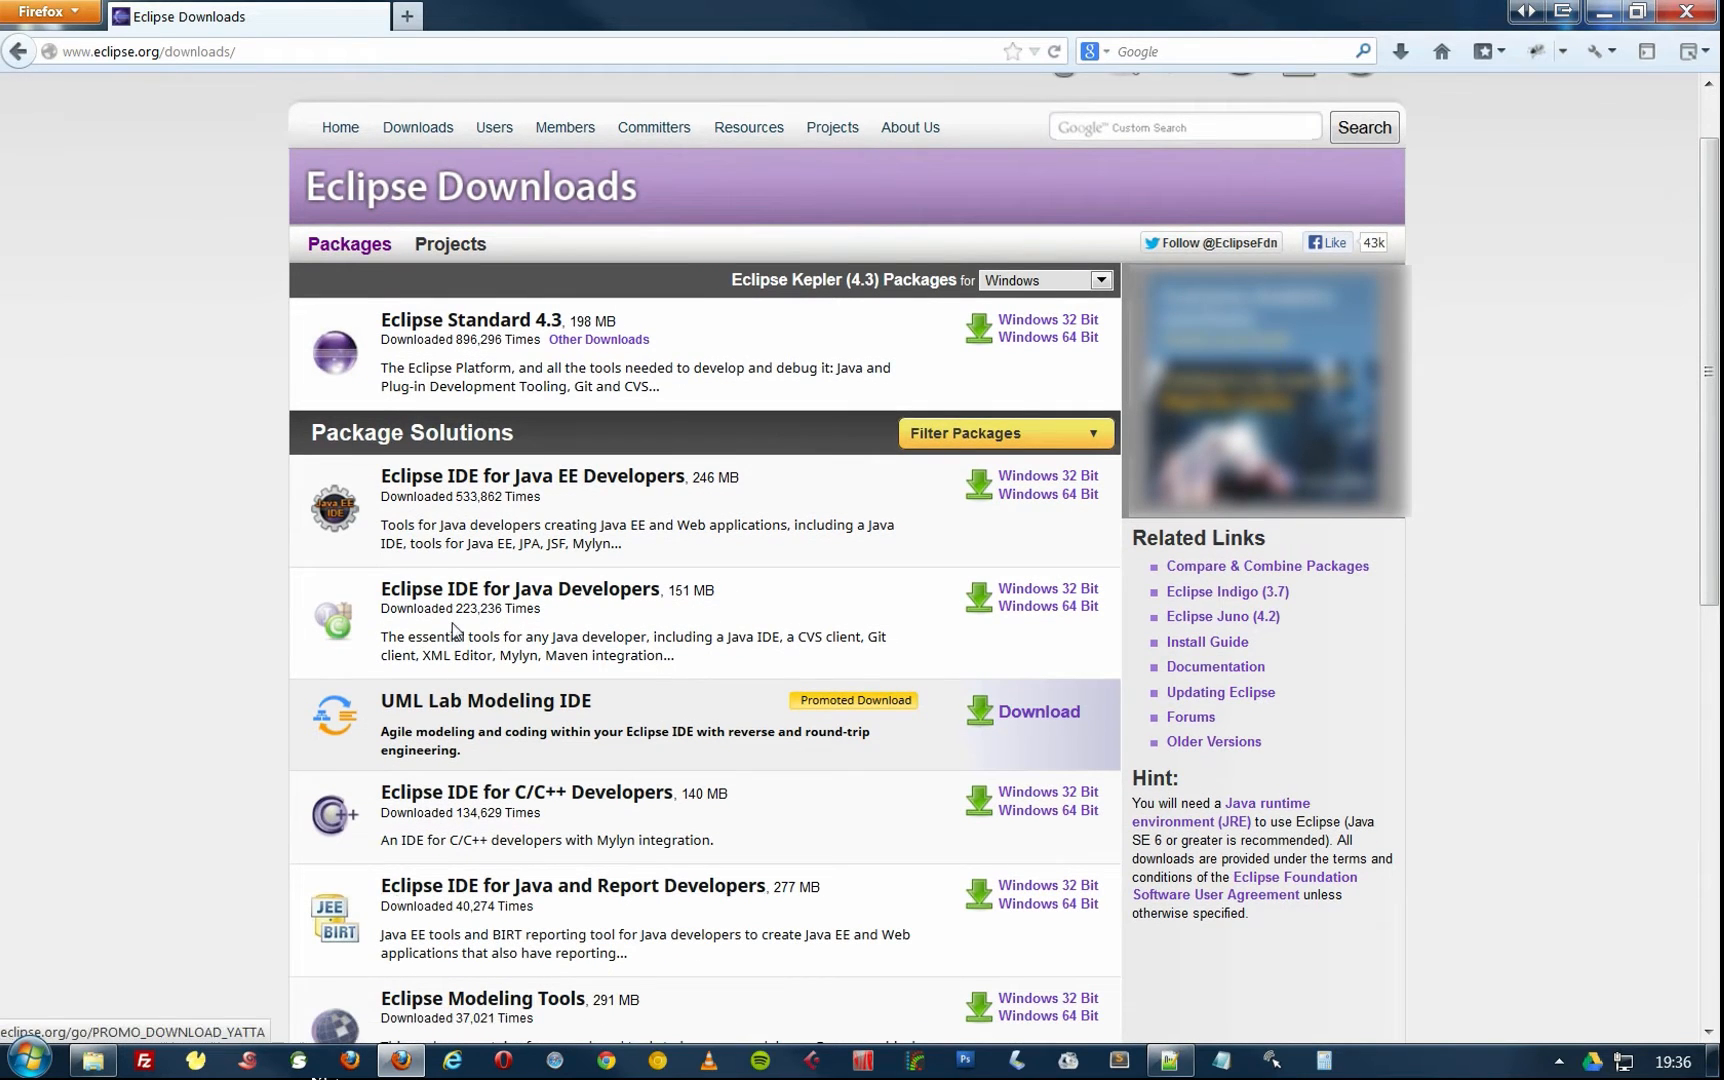
scroll(458, 632, up, 1)
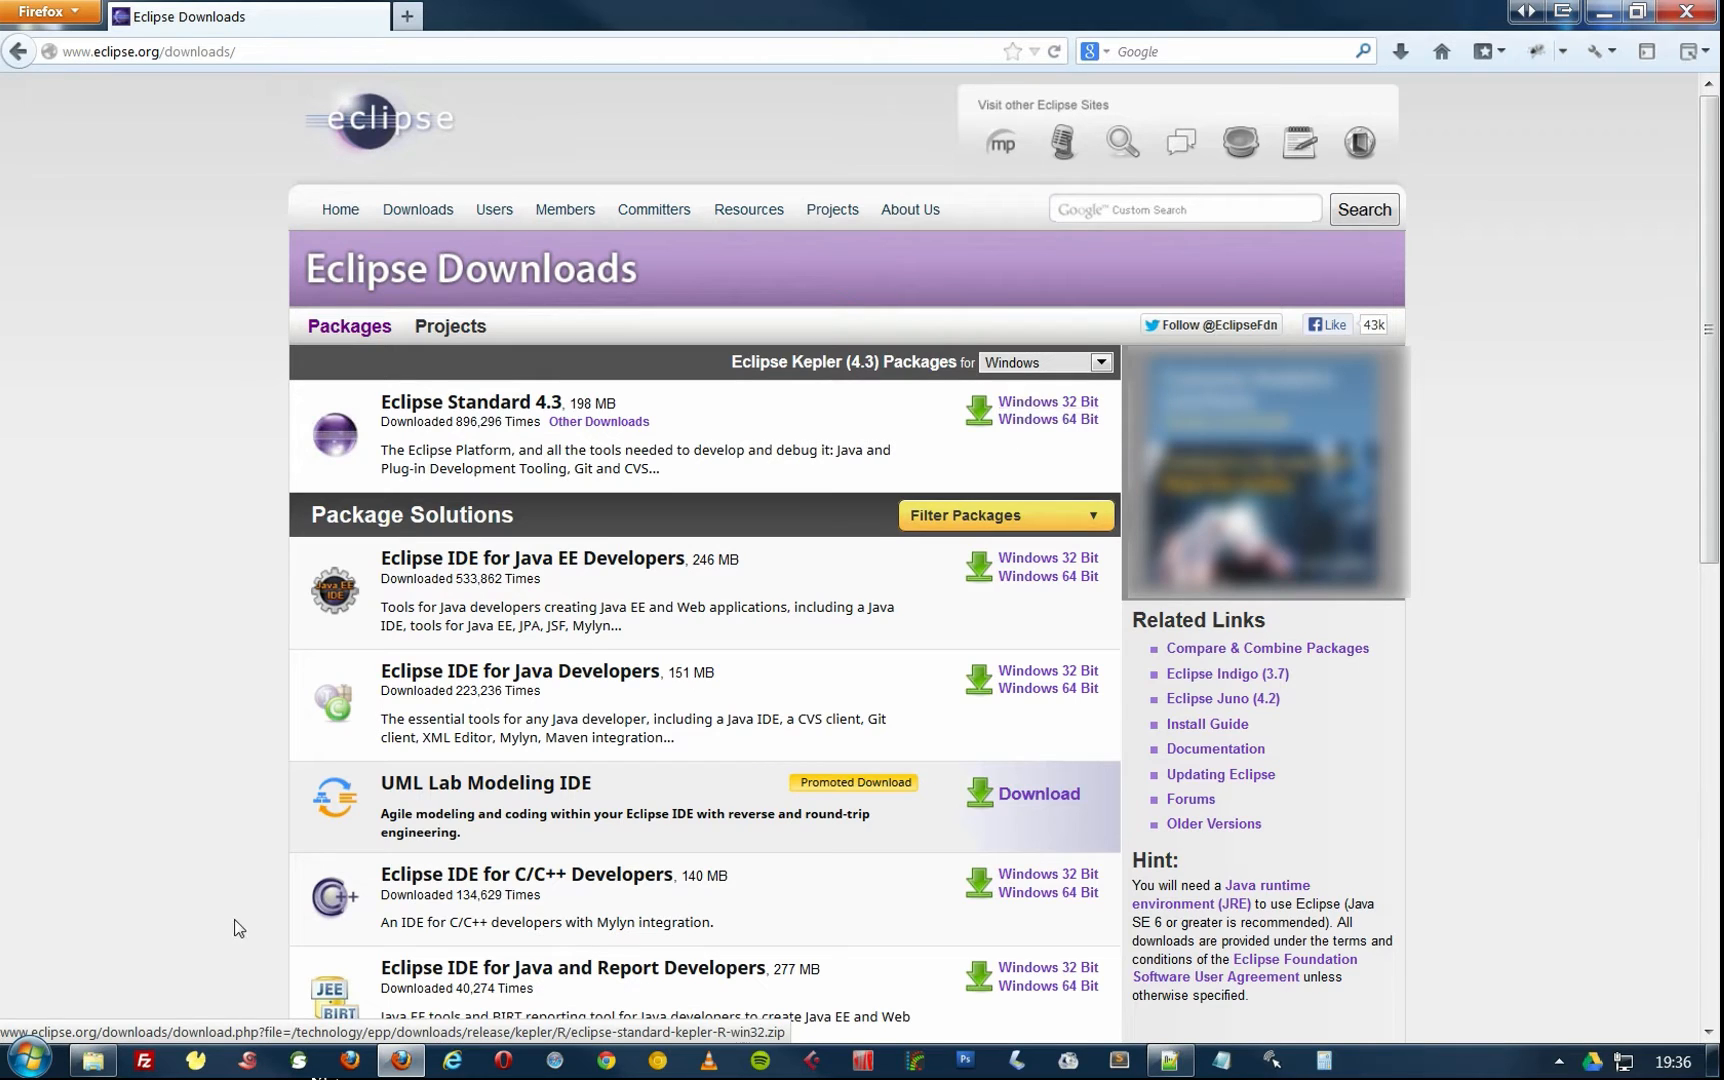
Check the computer's system type in the Windows system properties, then close the information window.
click(30, 1058)
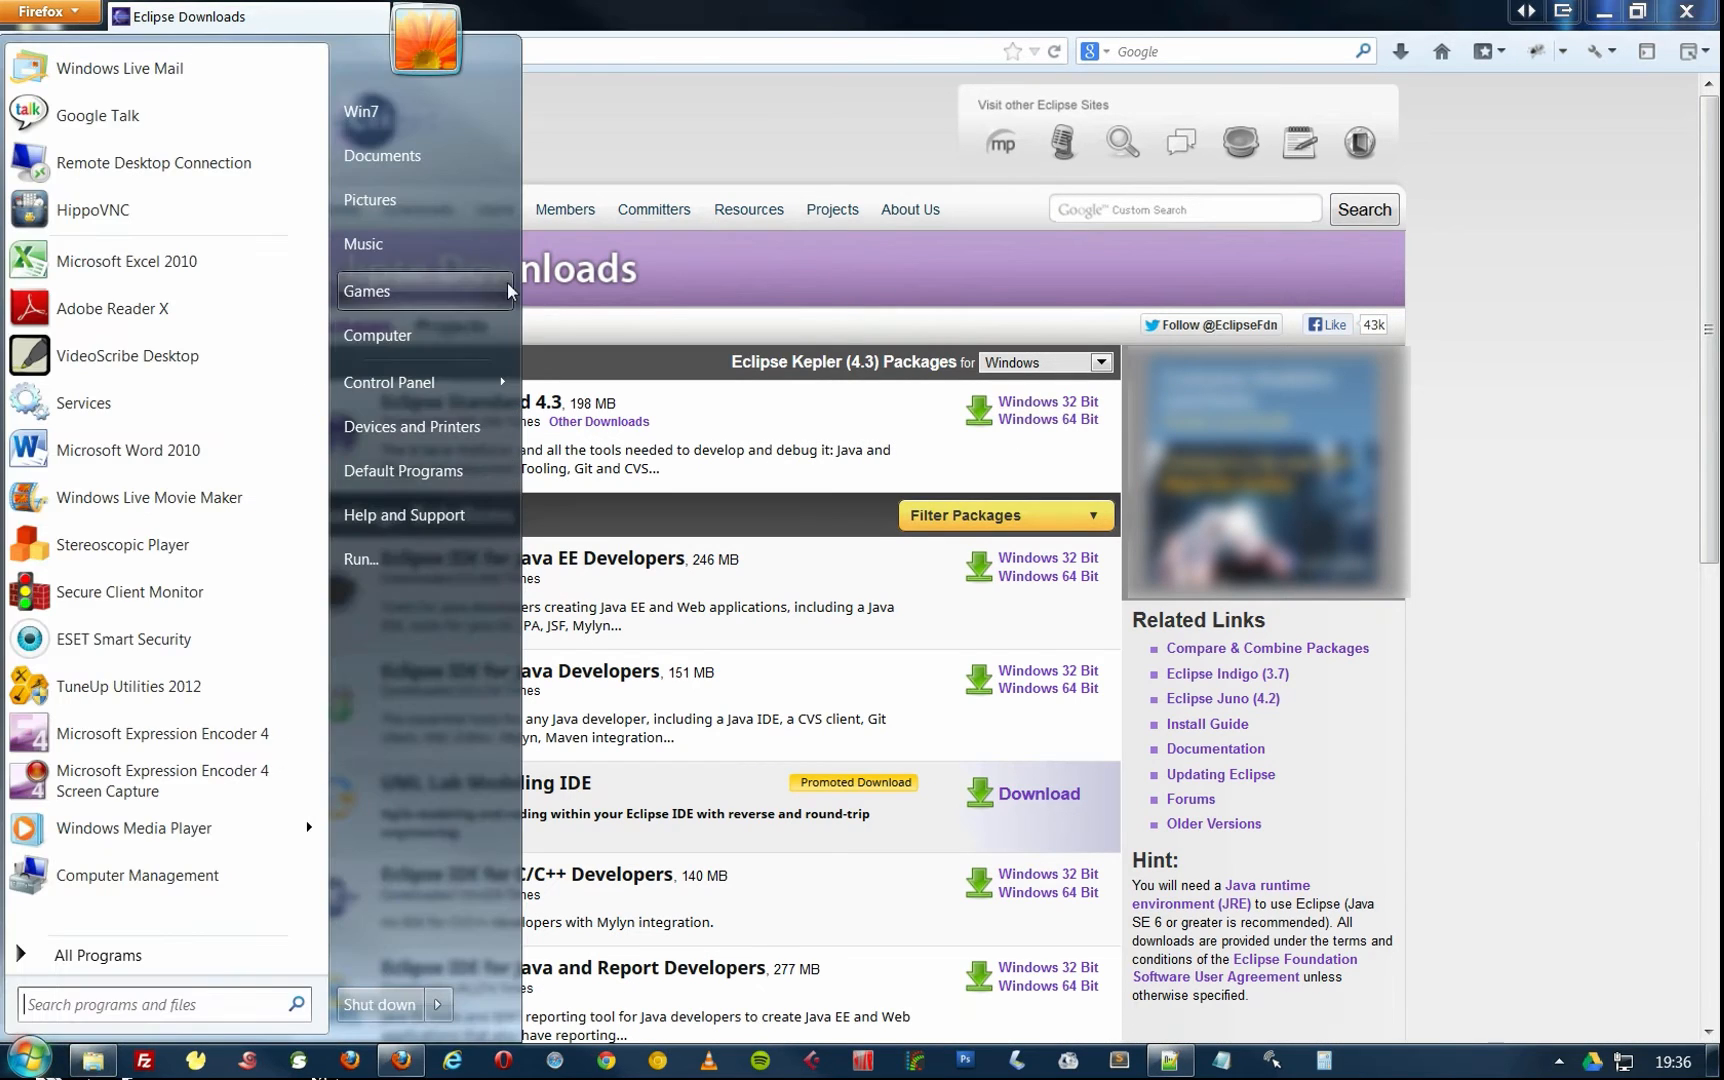
right_click(398, 343)
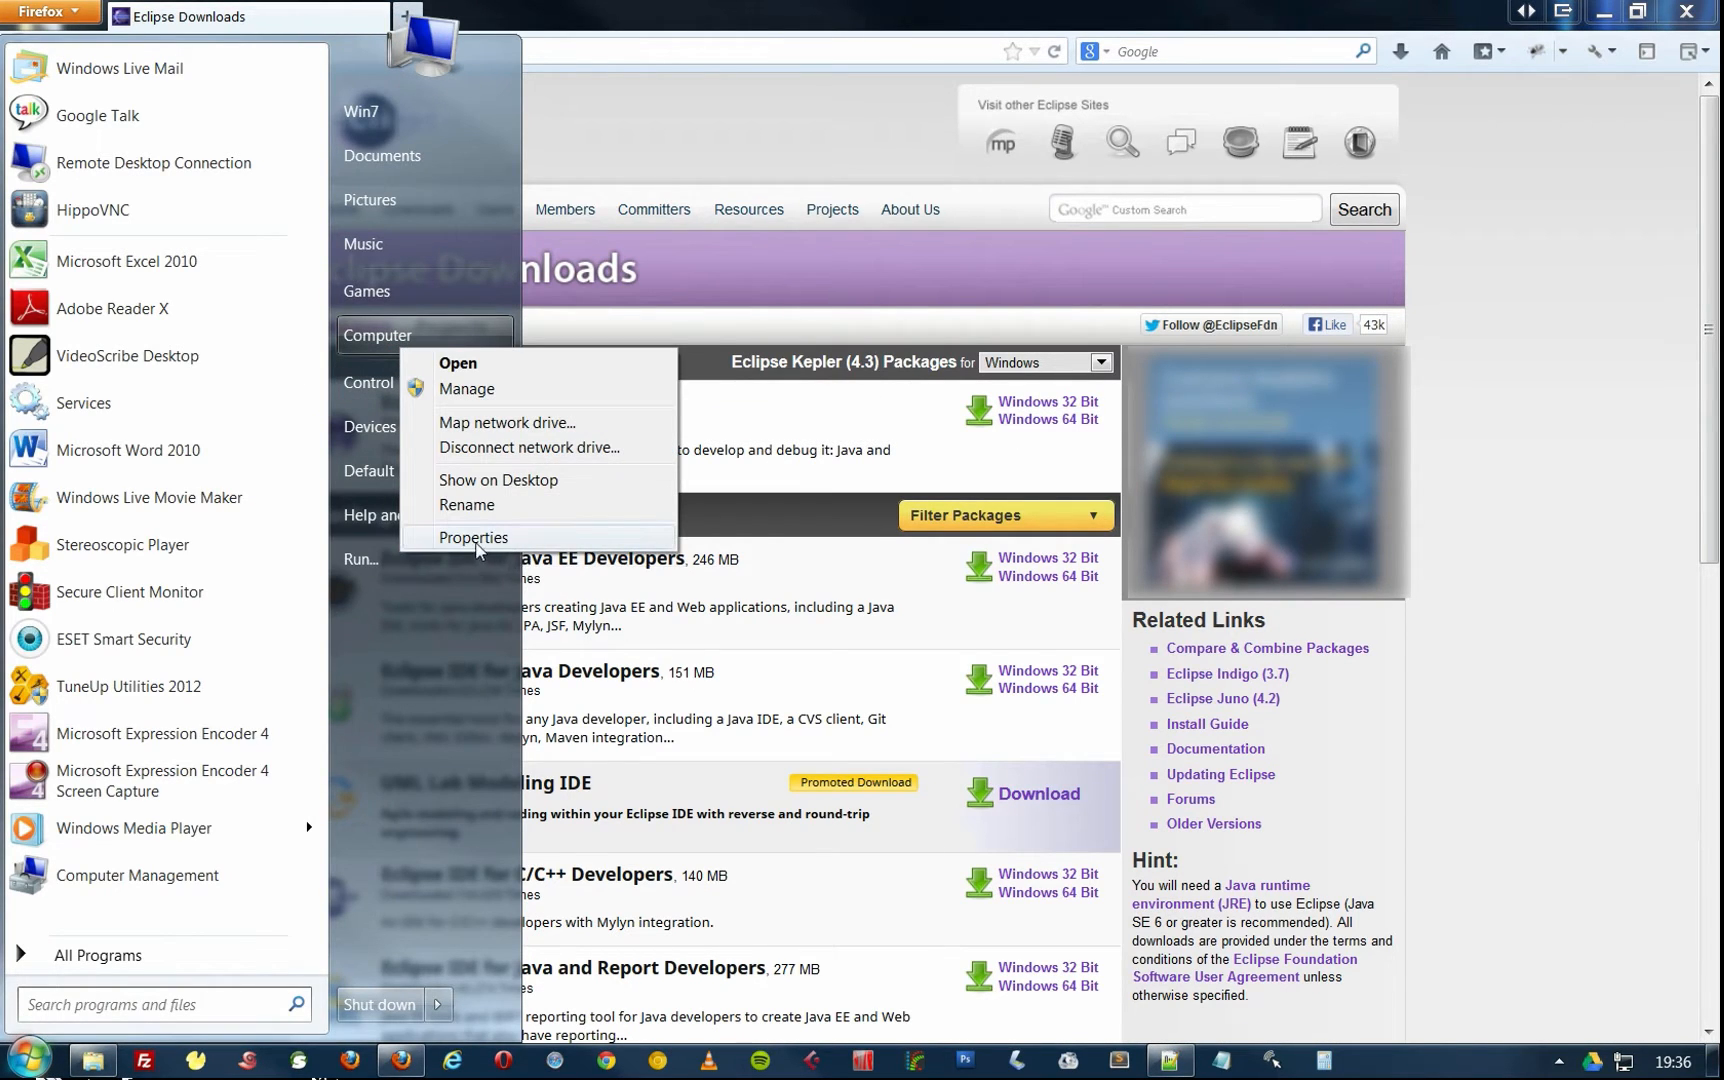
click(474, 540)
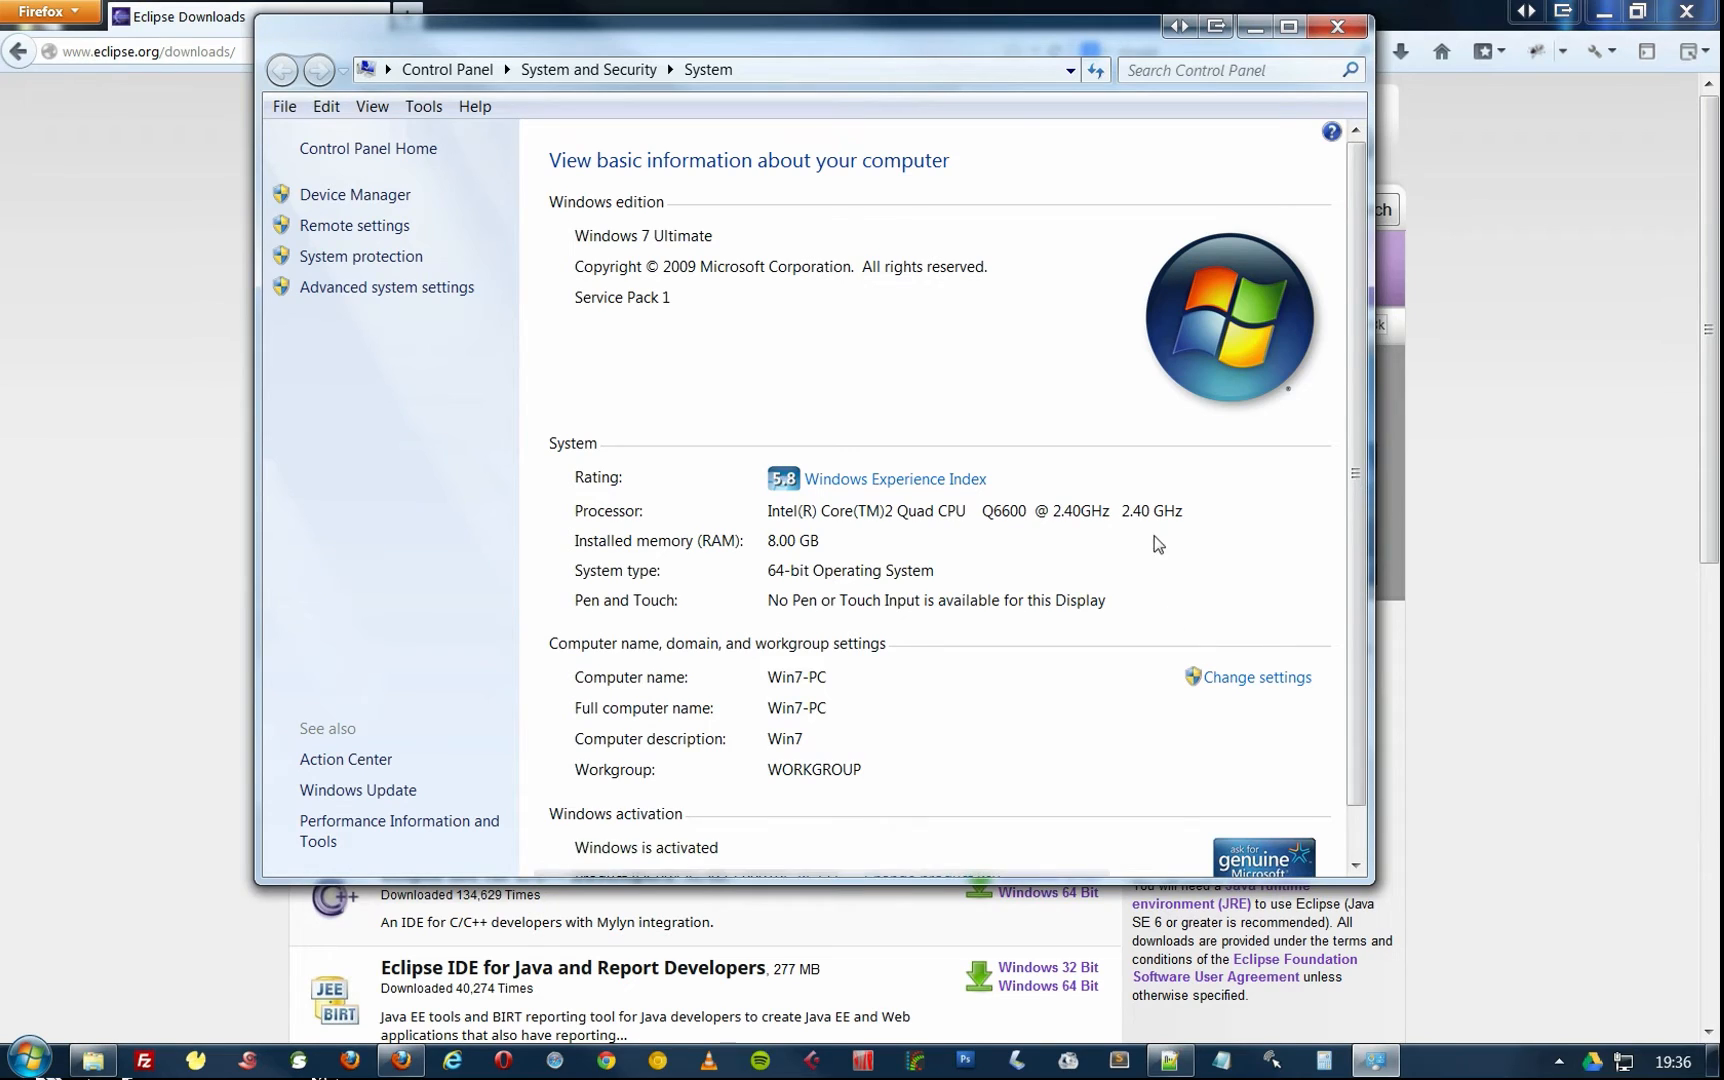
scroll(1157, 543, down, 1)
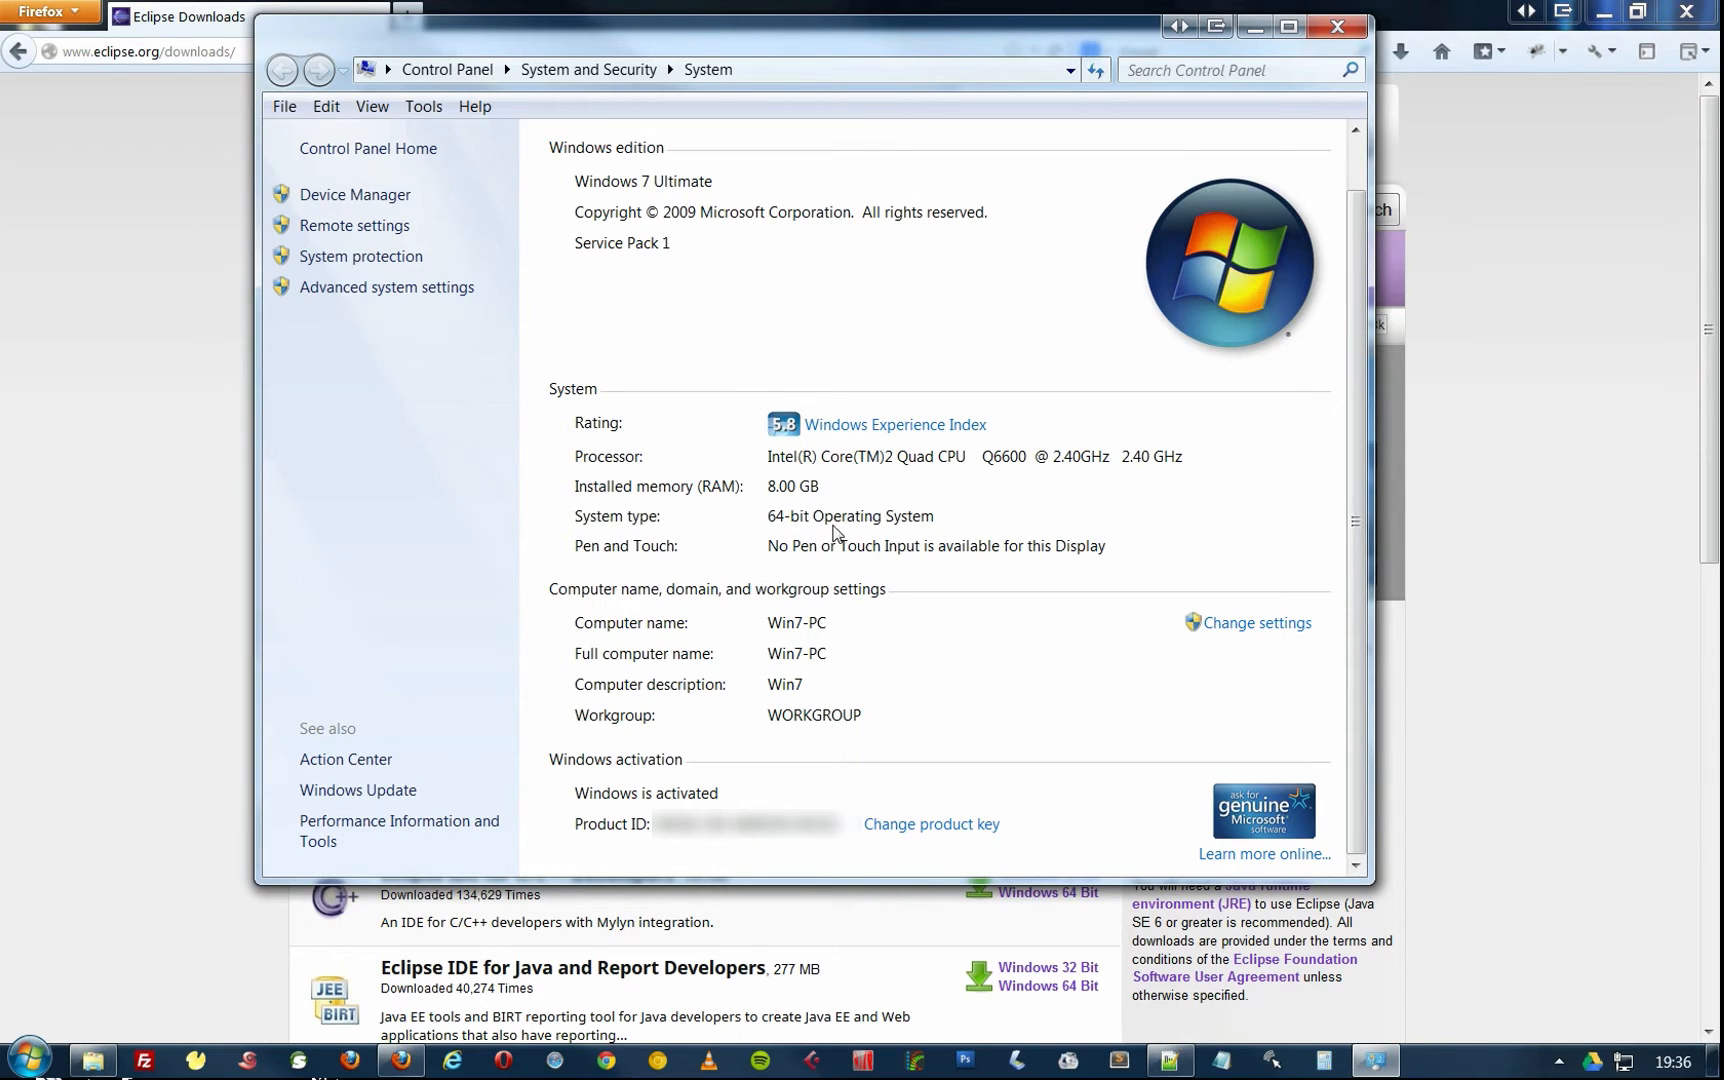
click(1338, 26)
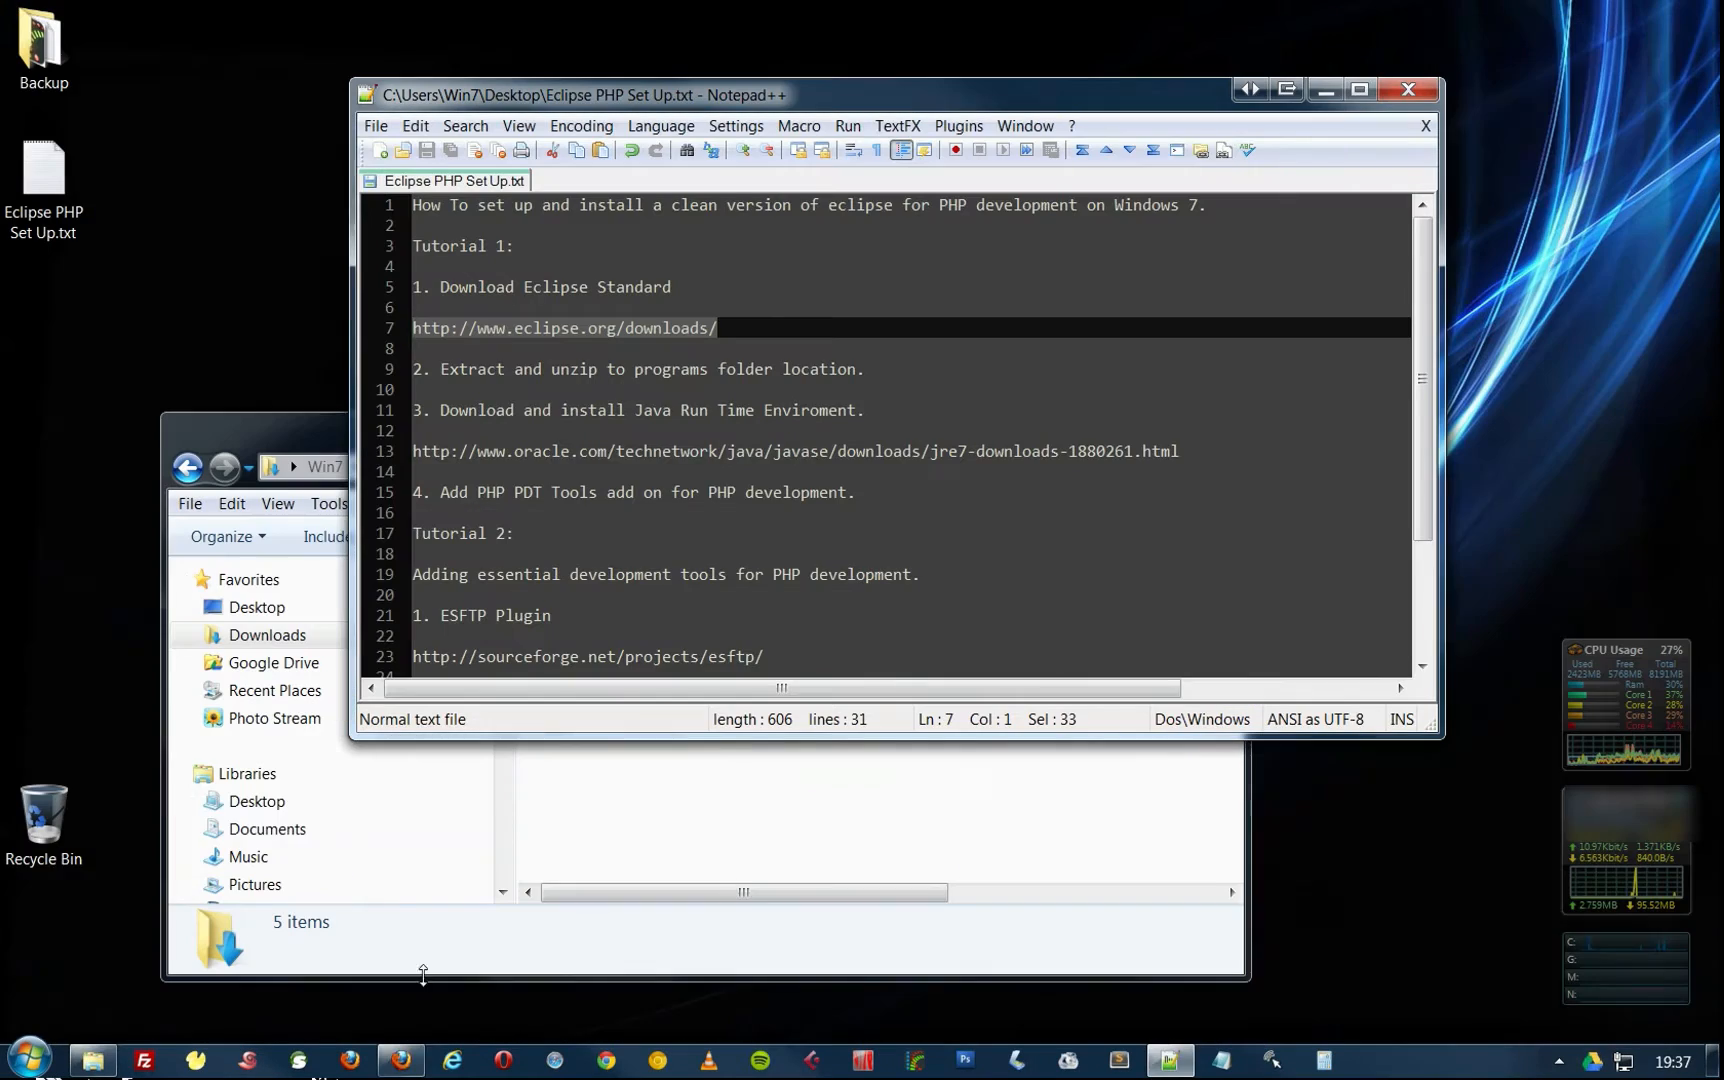
Extract eclipse-standard-kepler-R-win32-x86_64.zip directly into the Downloads folder.
click(770, 809)
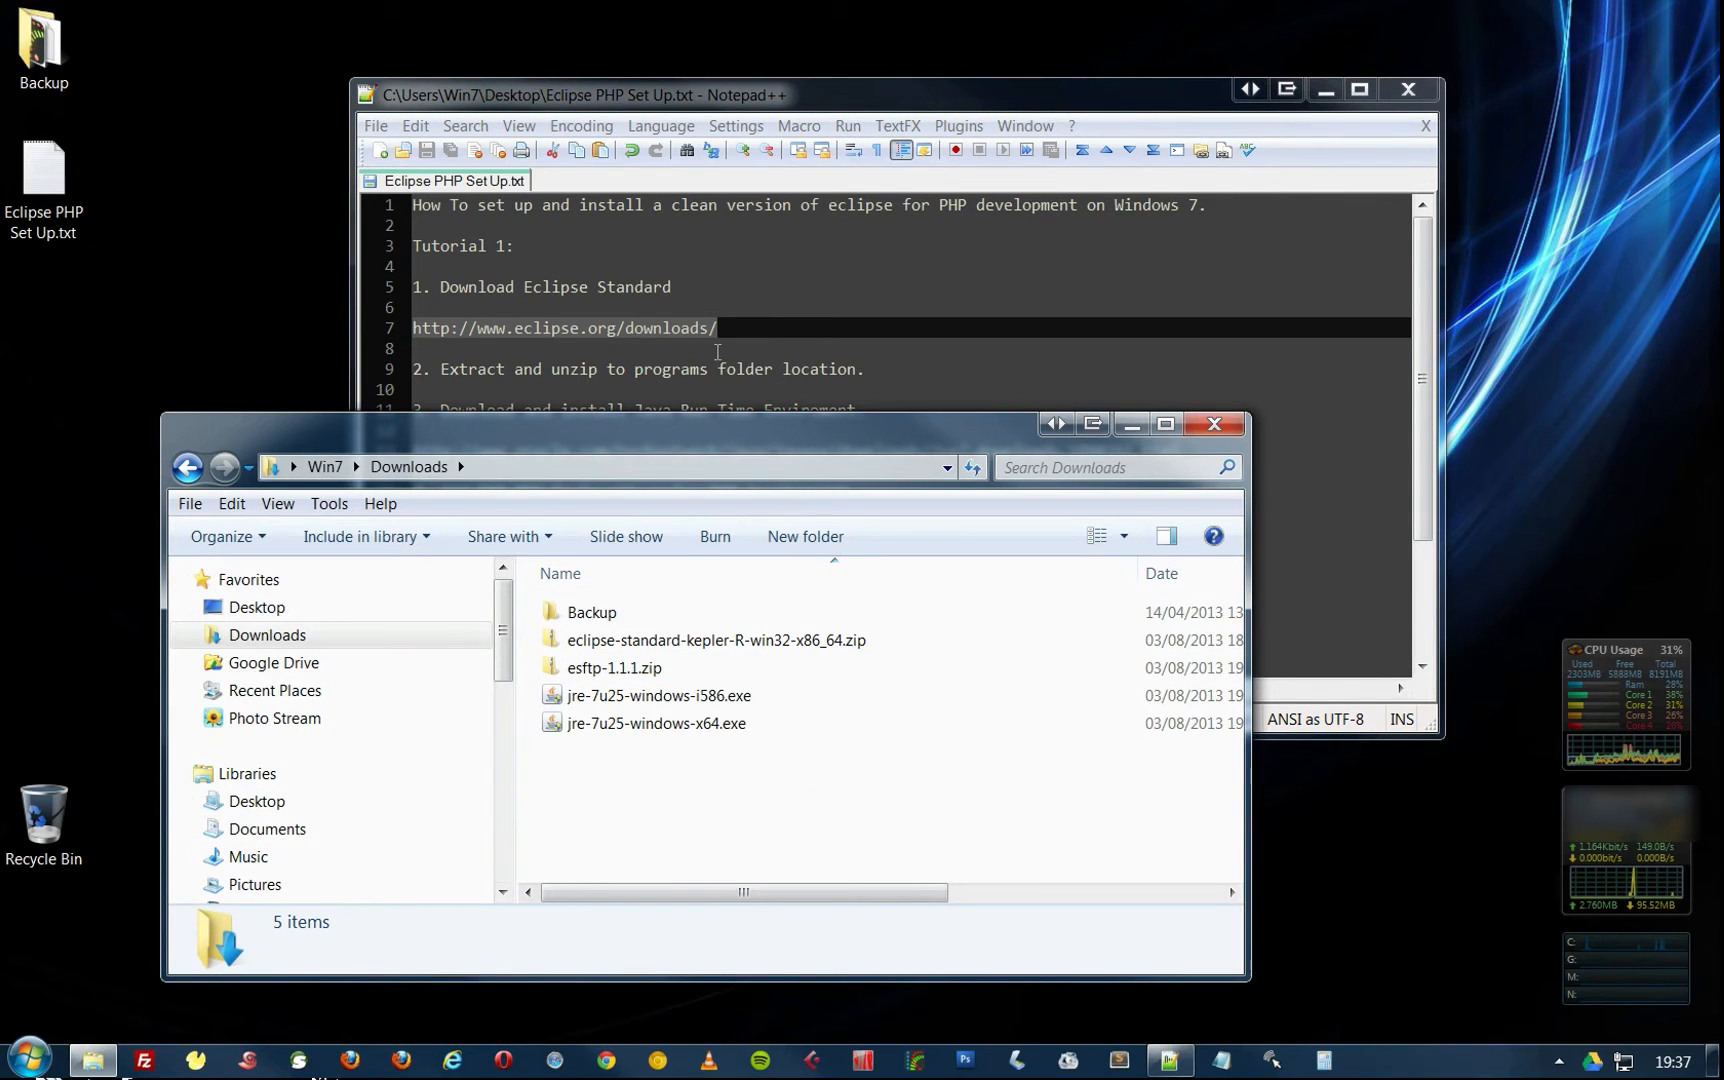
click(667, 644)
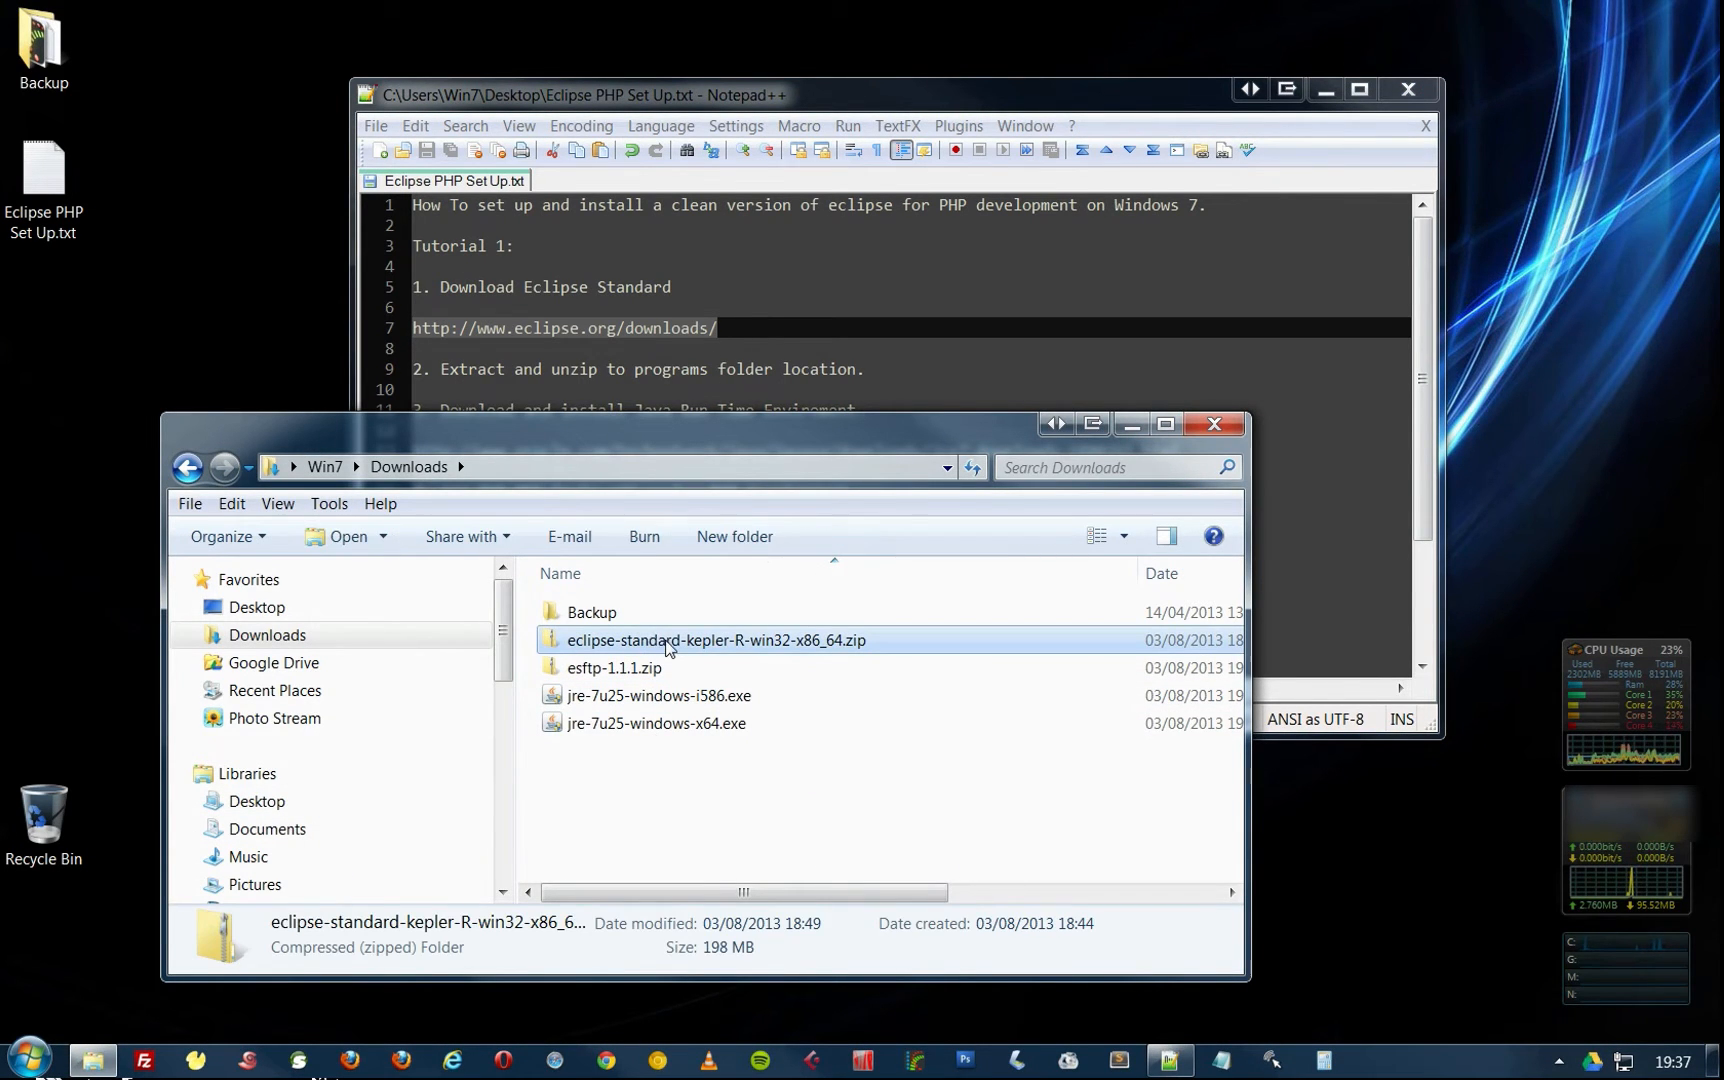
right_click(668, 645)
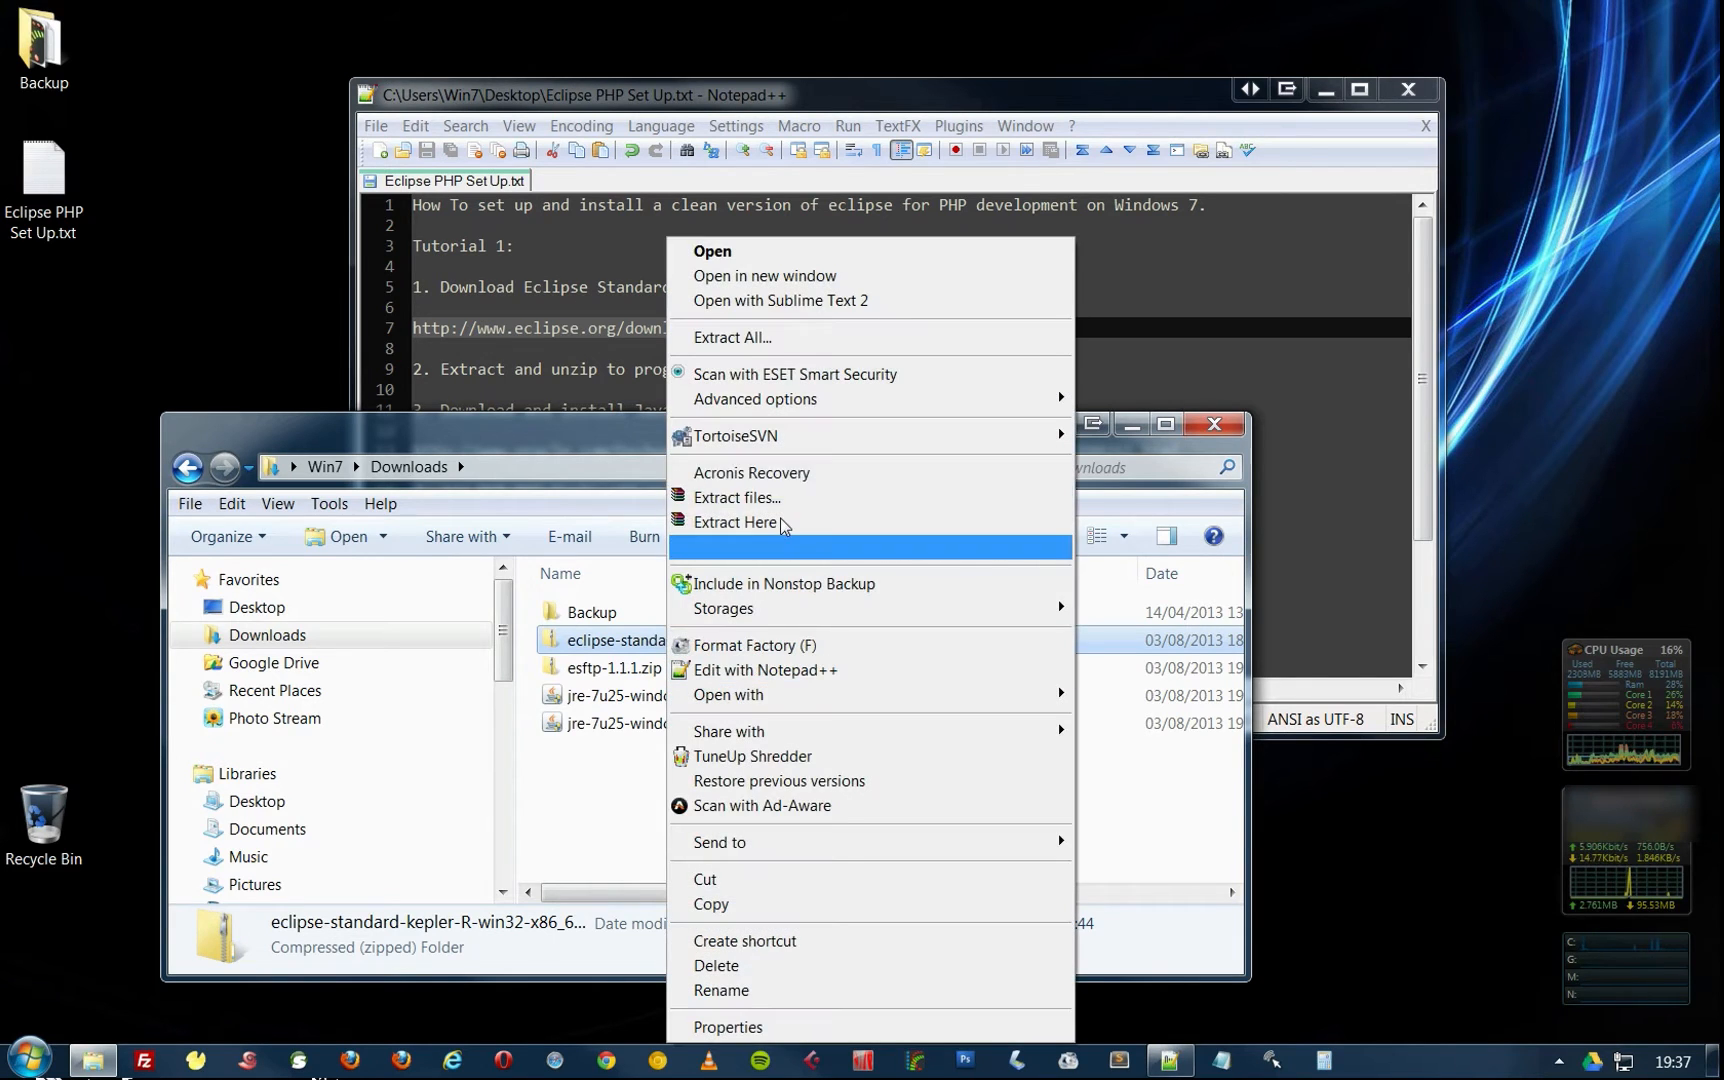
click(770, 521)
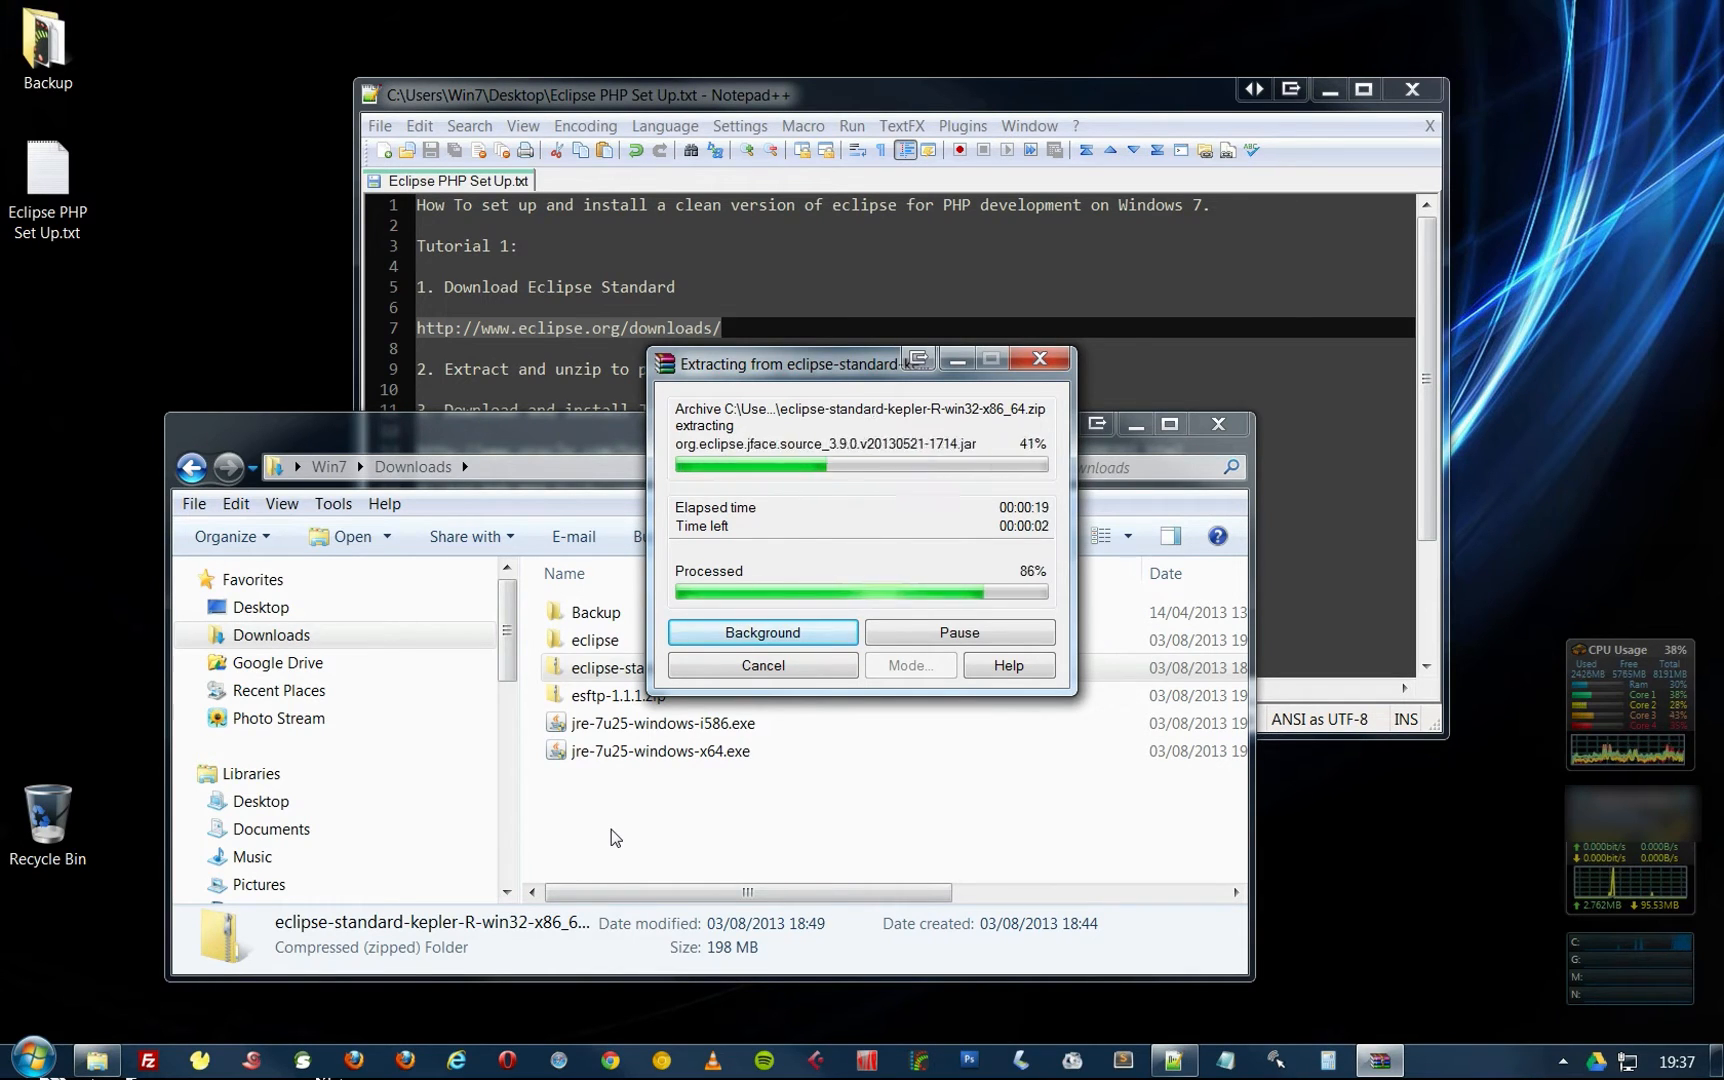
Copy the extracted eclipse folder from Downloads into C:\Program Files, granting administrator permission.
click(618, 640)
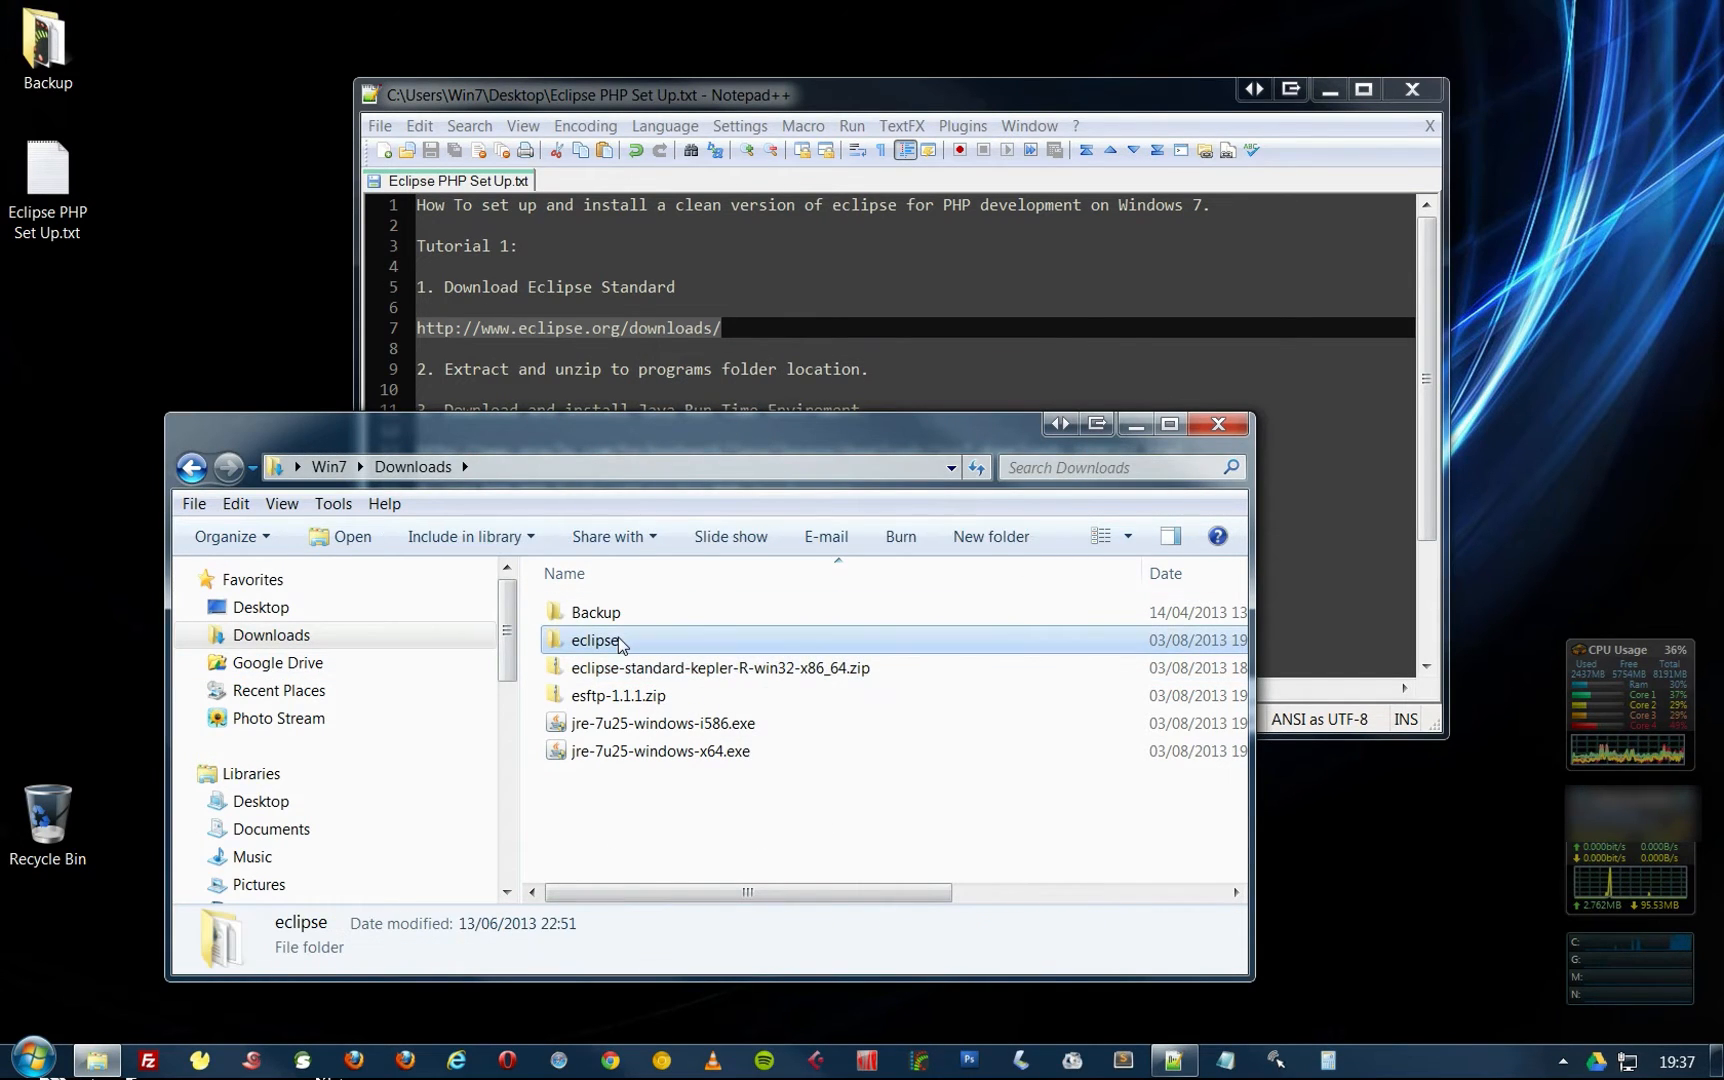
right_click(618, 640)
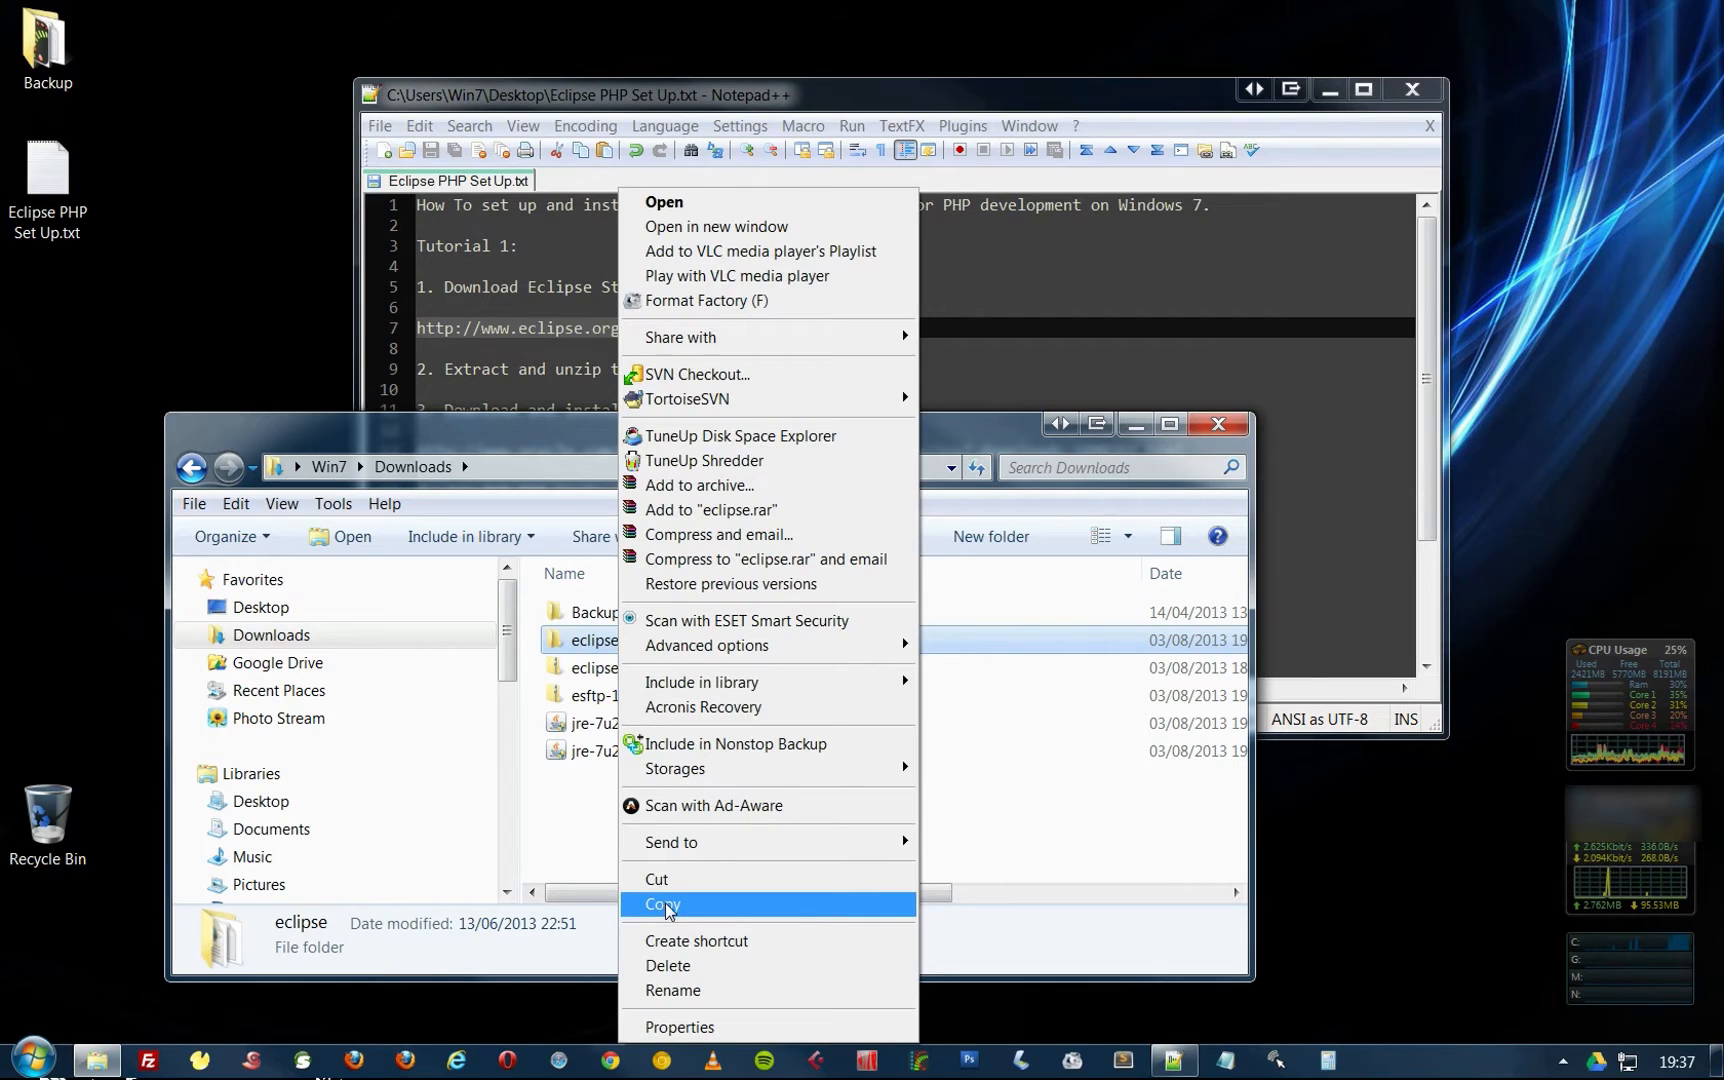
click(668, 905)
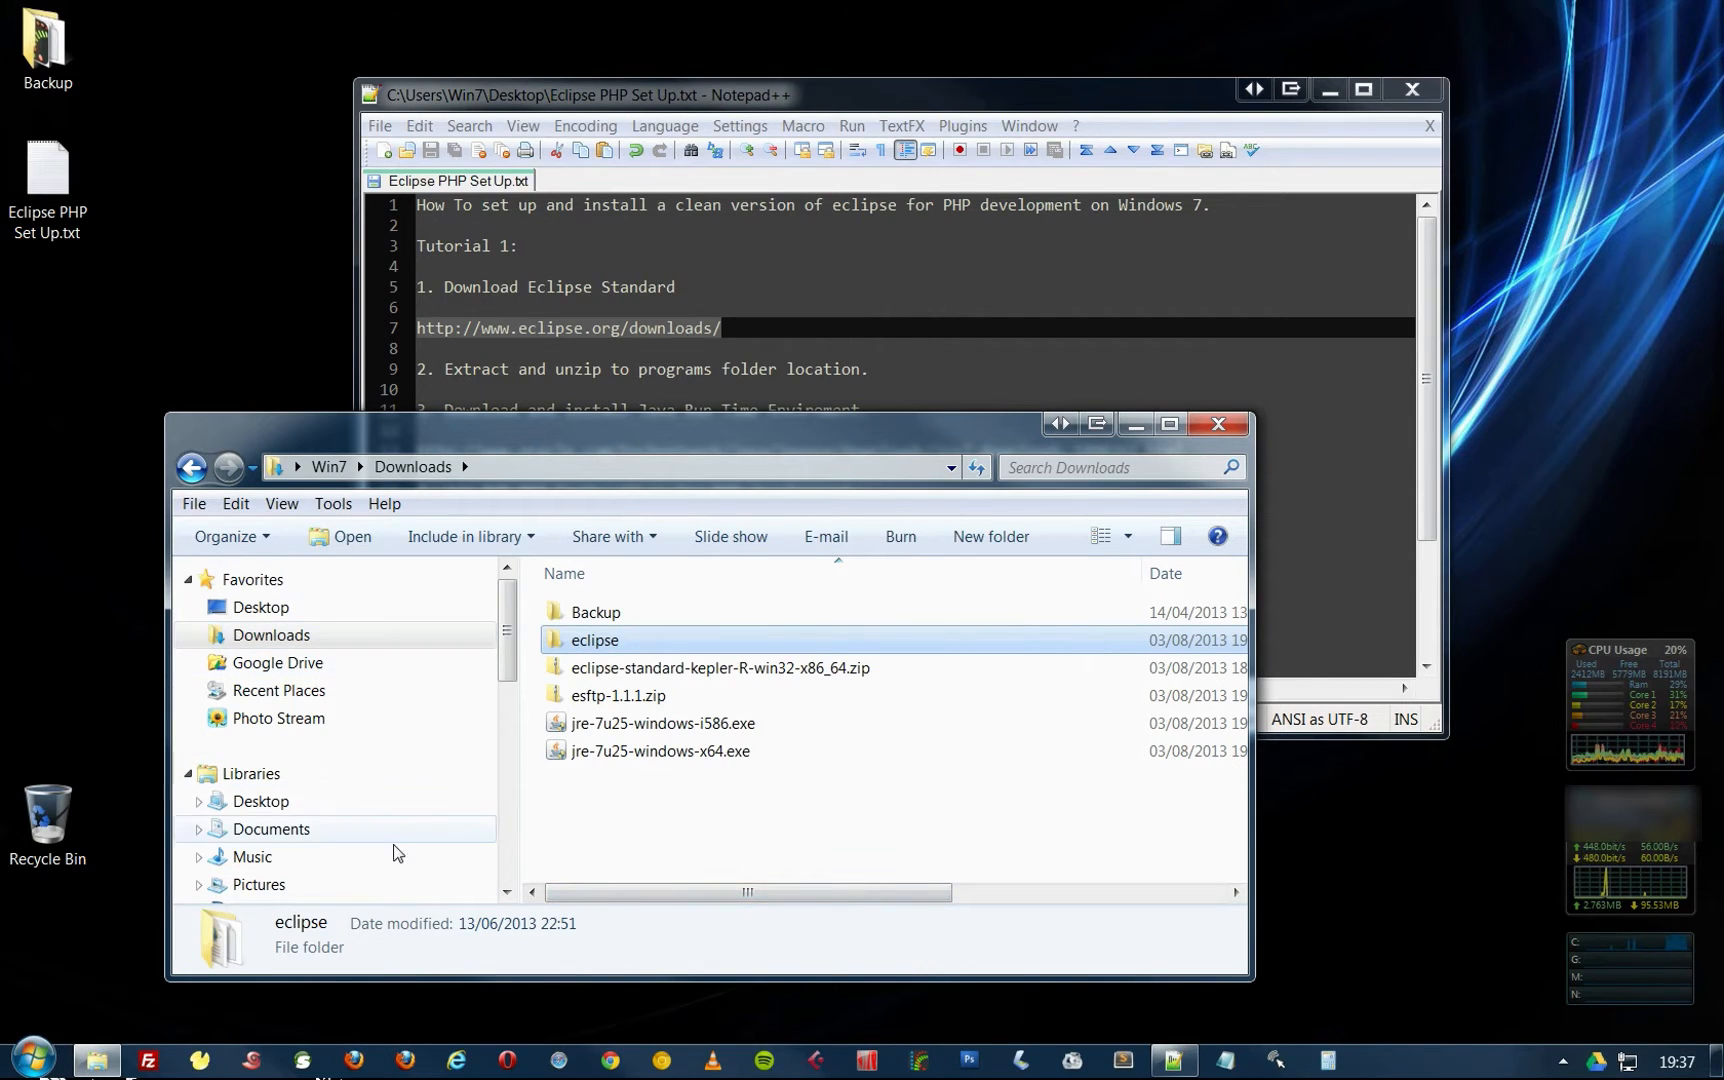
scroll(507, 640, down, 4)
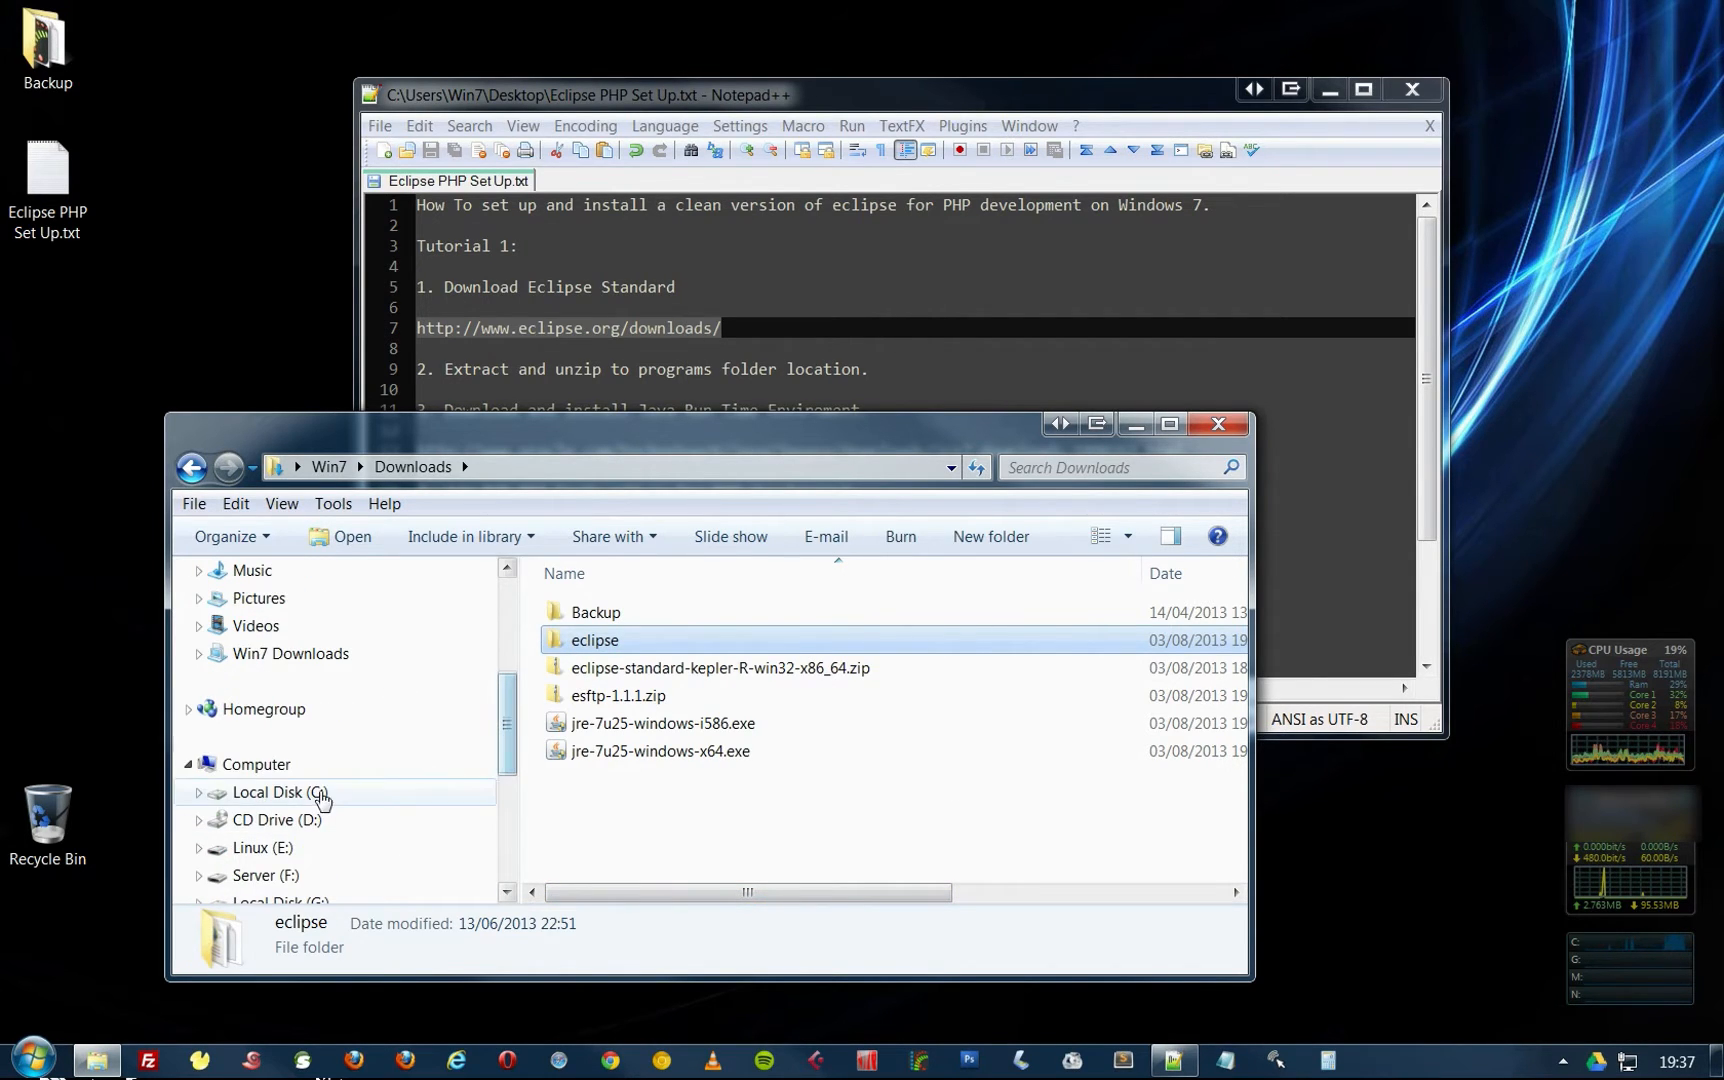
click(330, 794)
double_click(645, 697)
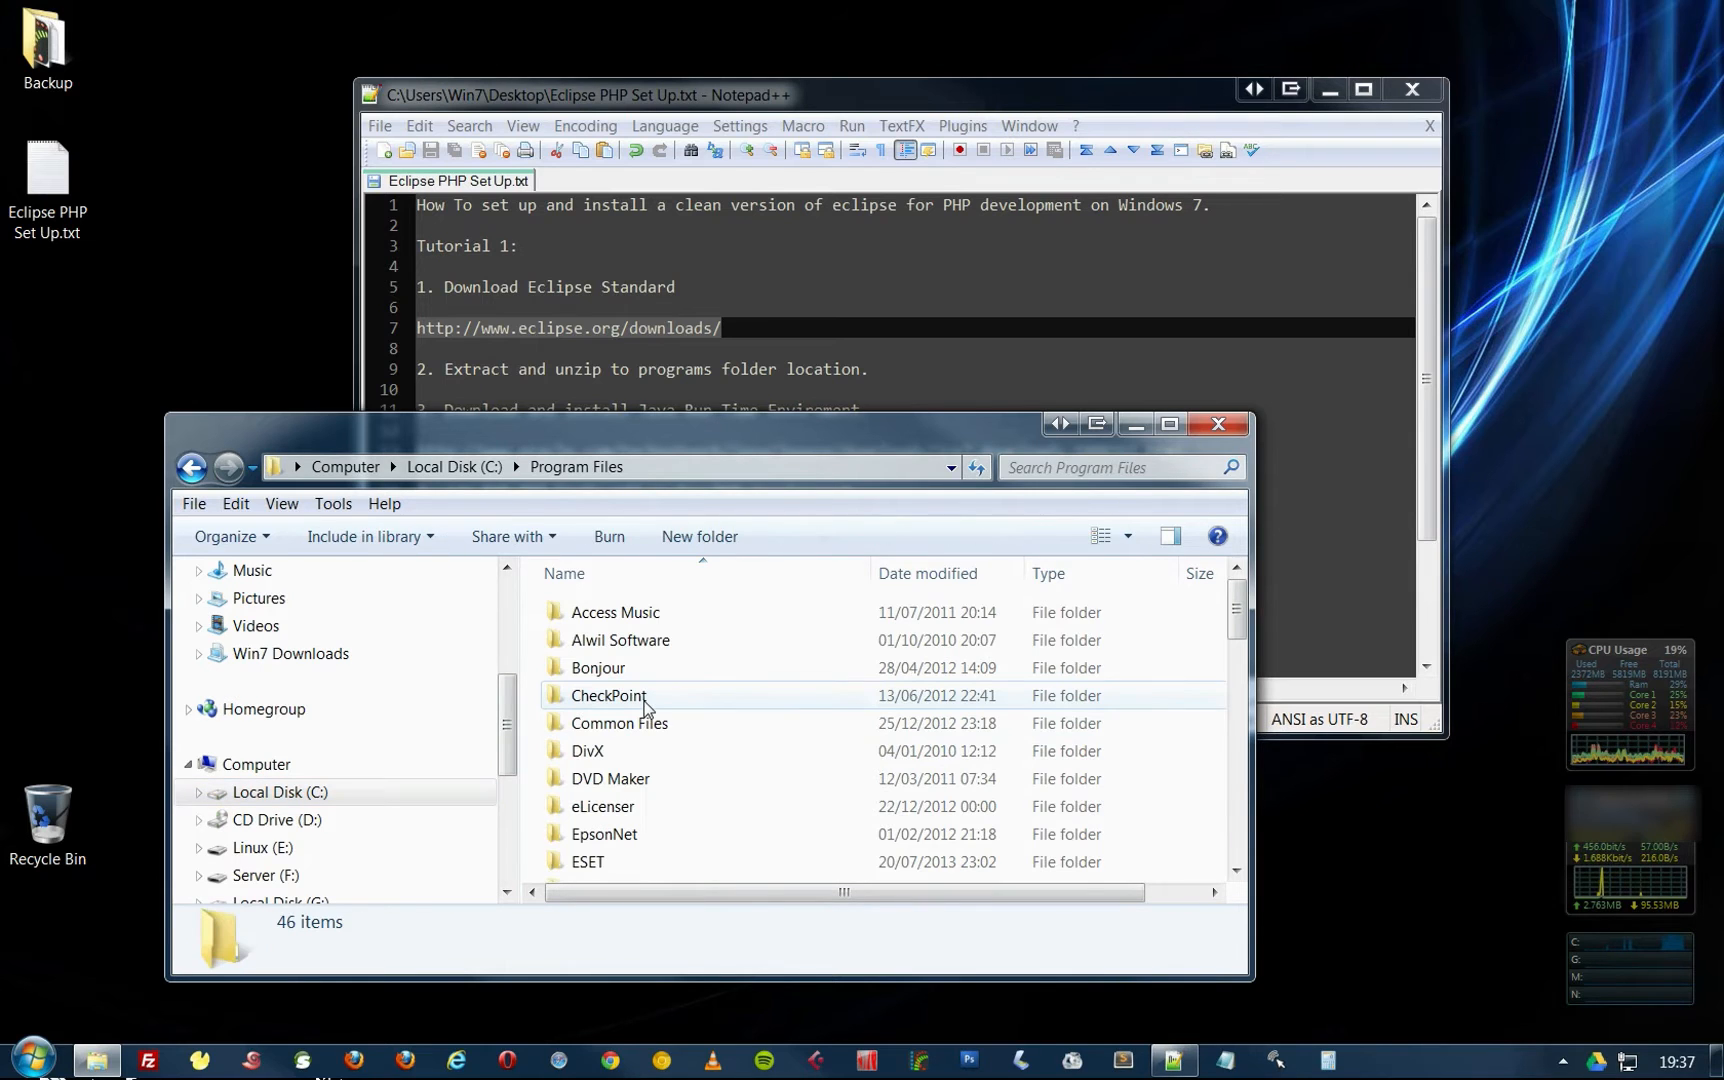
key(ctrl+v)
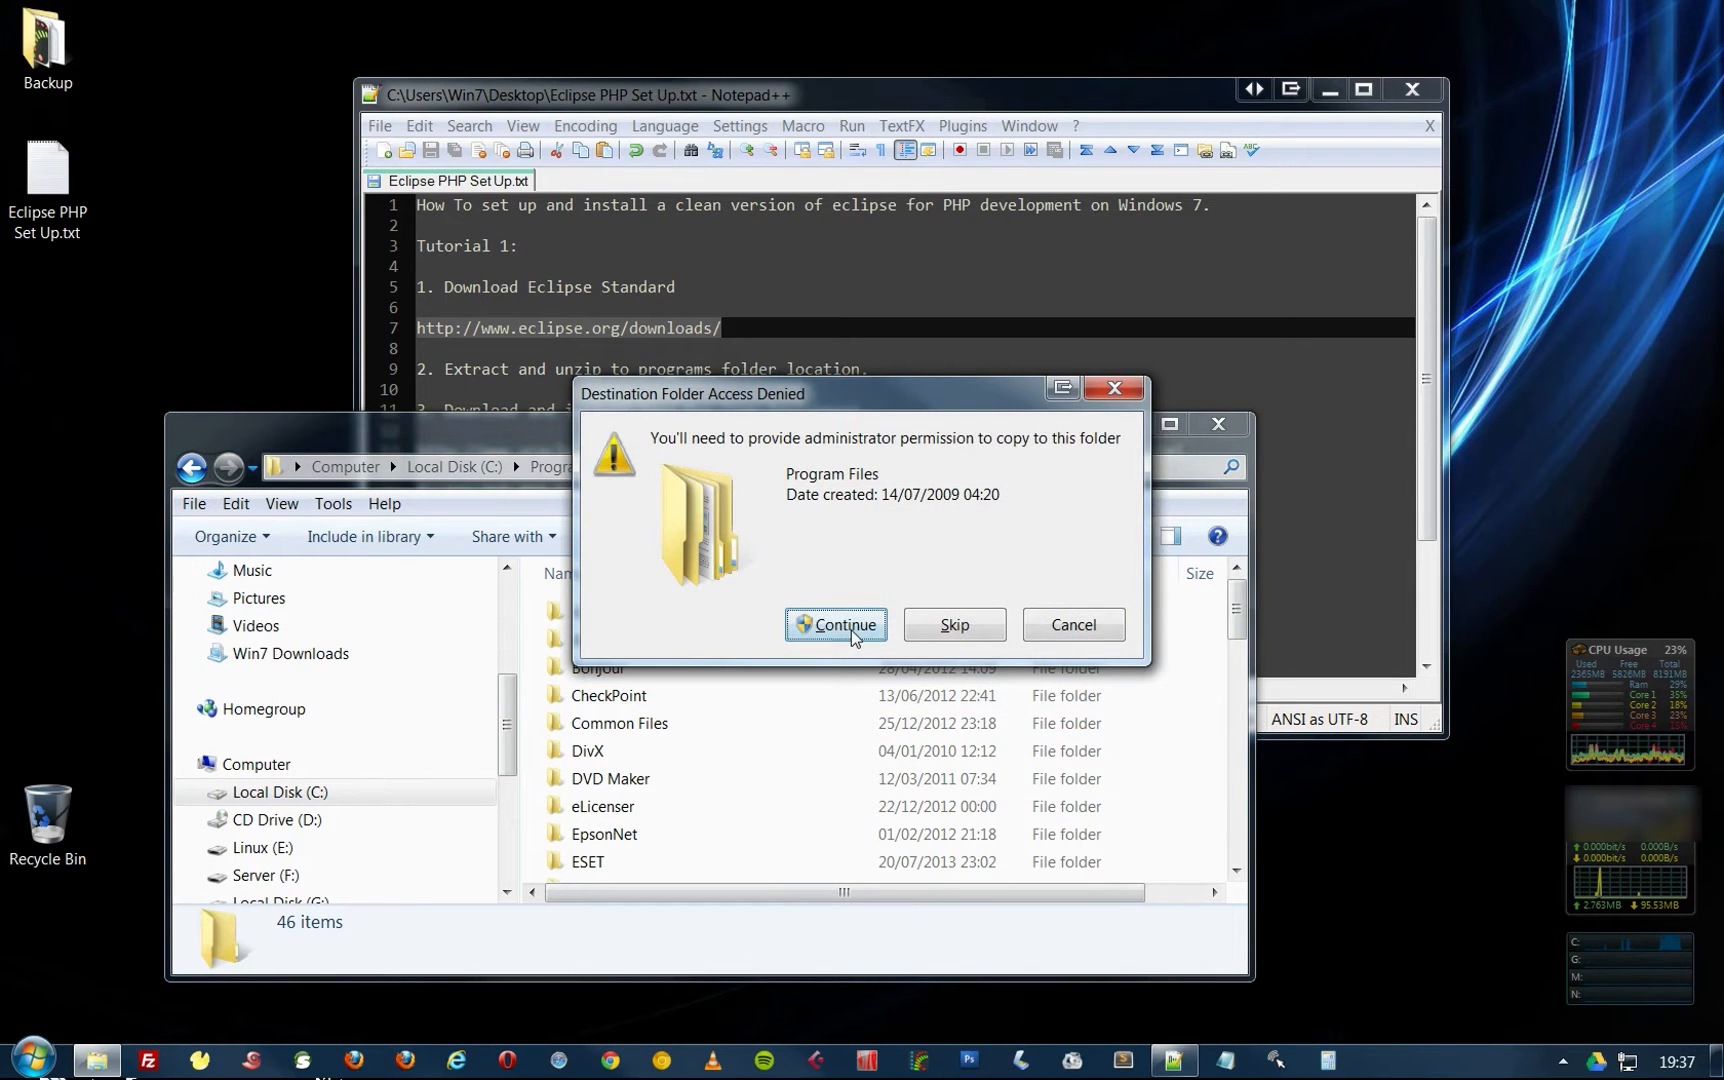
click(845, 625)
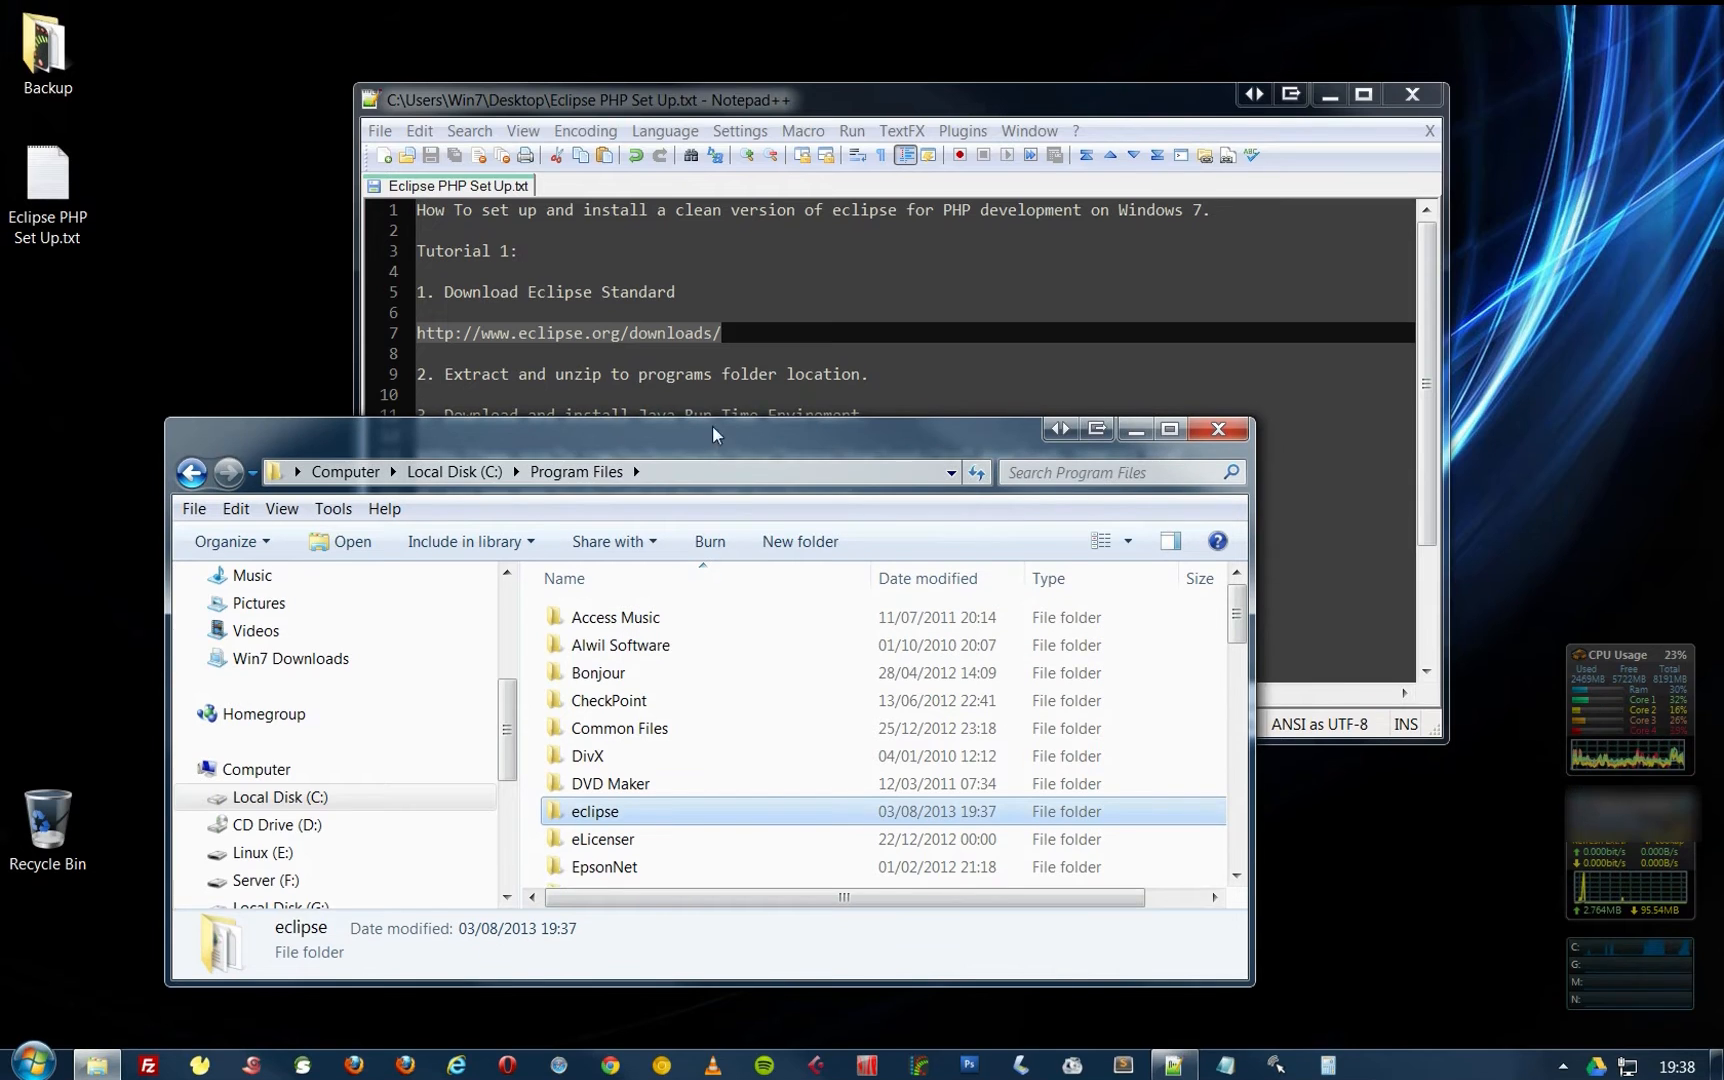
Create a desktop shortcut to eclipse.exe from the eclipse folder in Program Files and close the folder window.
double_click(712, 426)
double_click(442, 396)
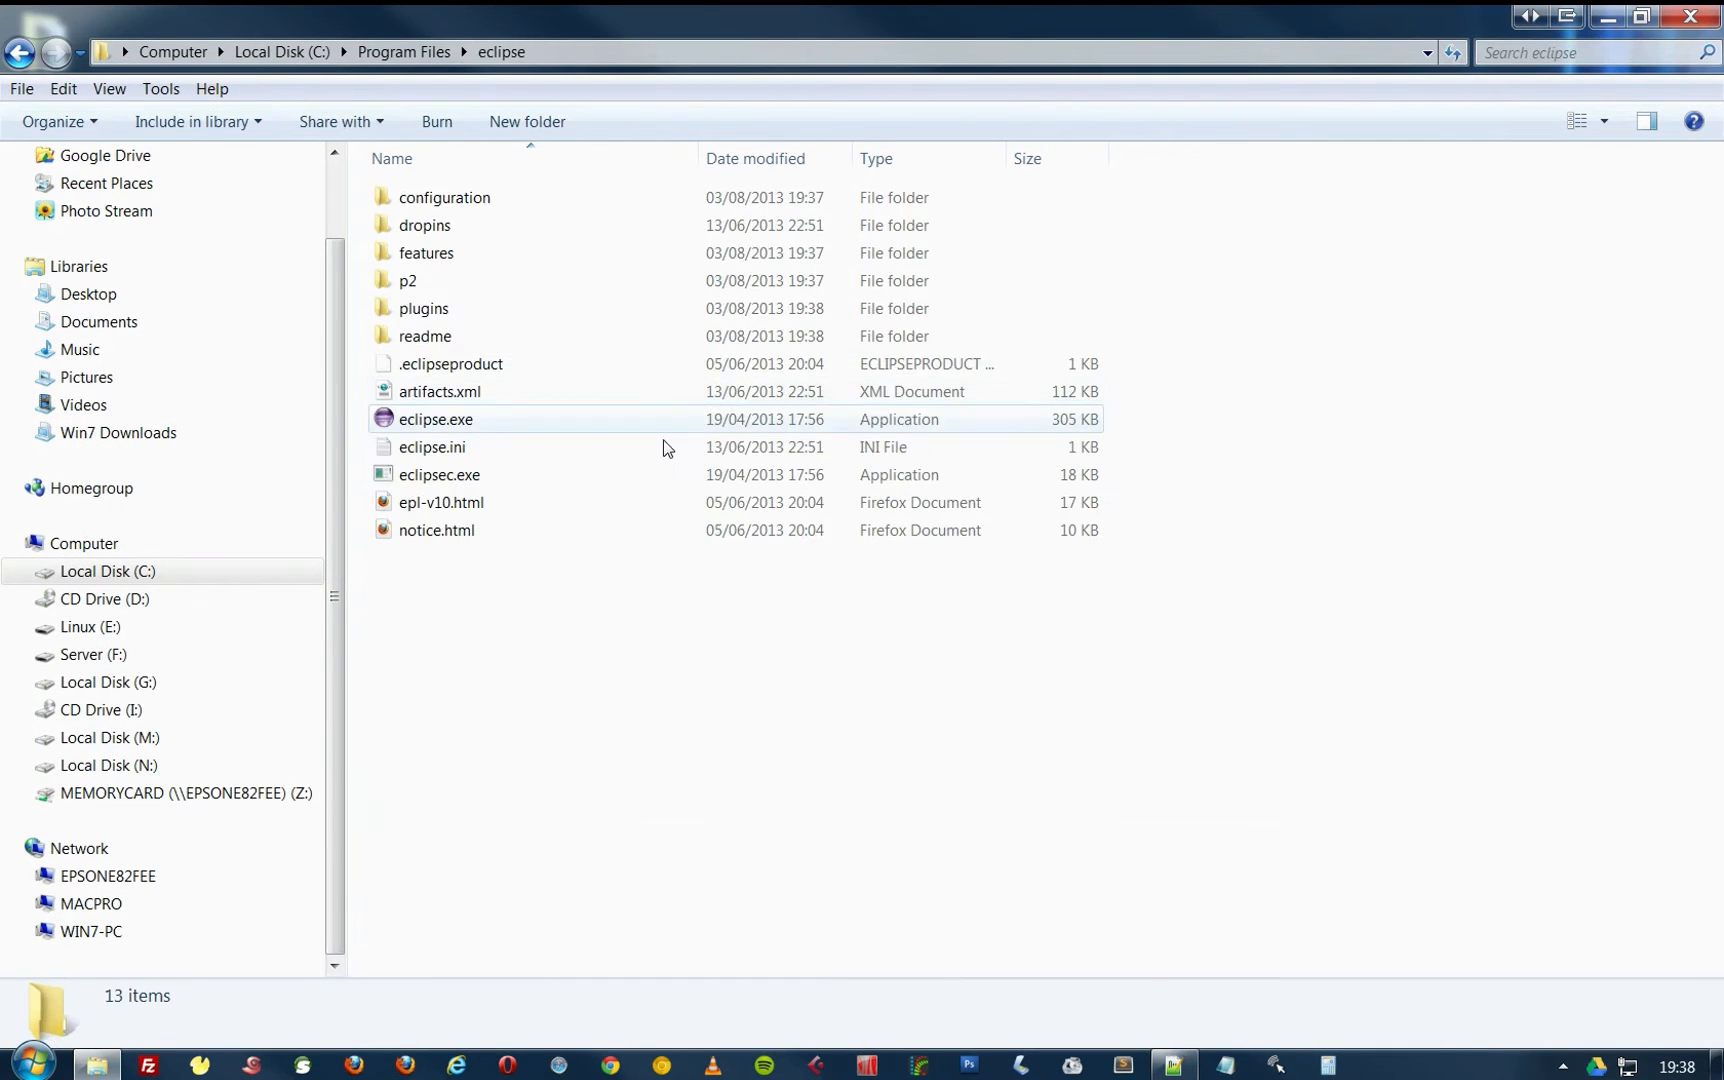
click(432, 424)
right_click(432, 424)
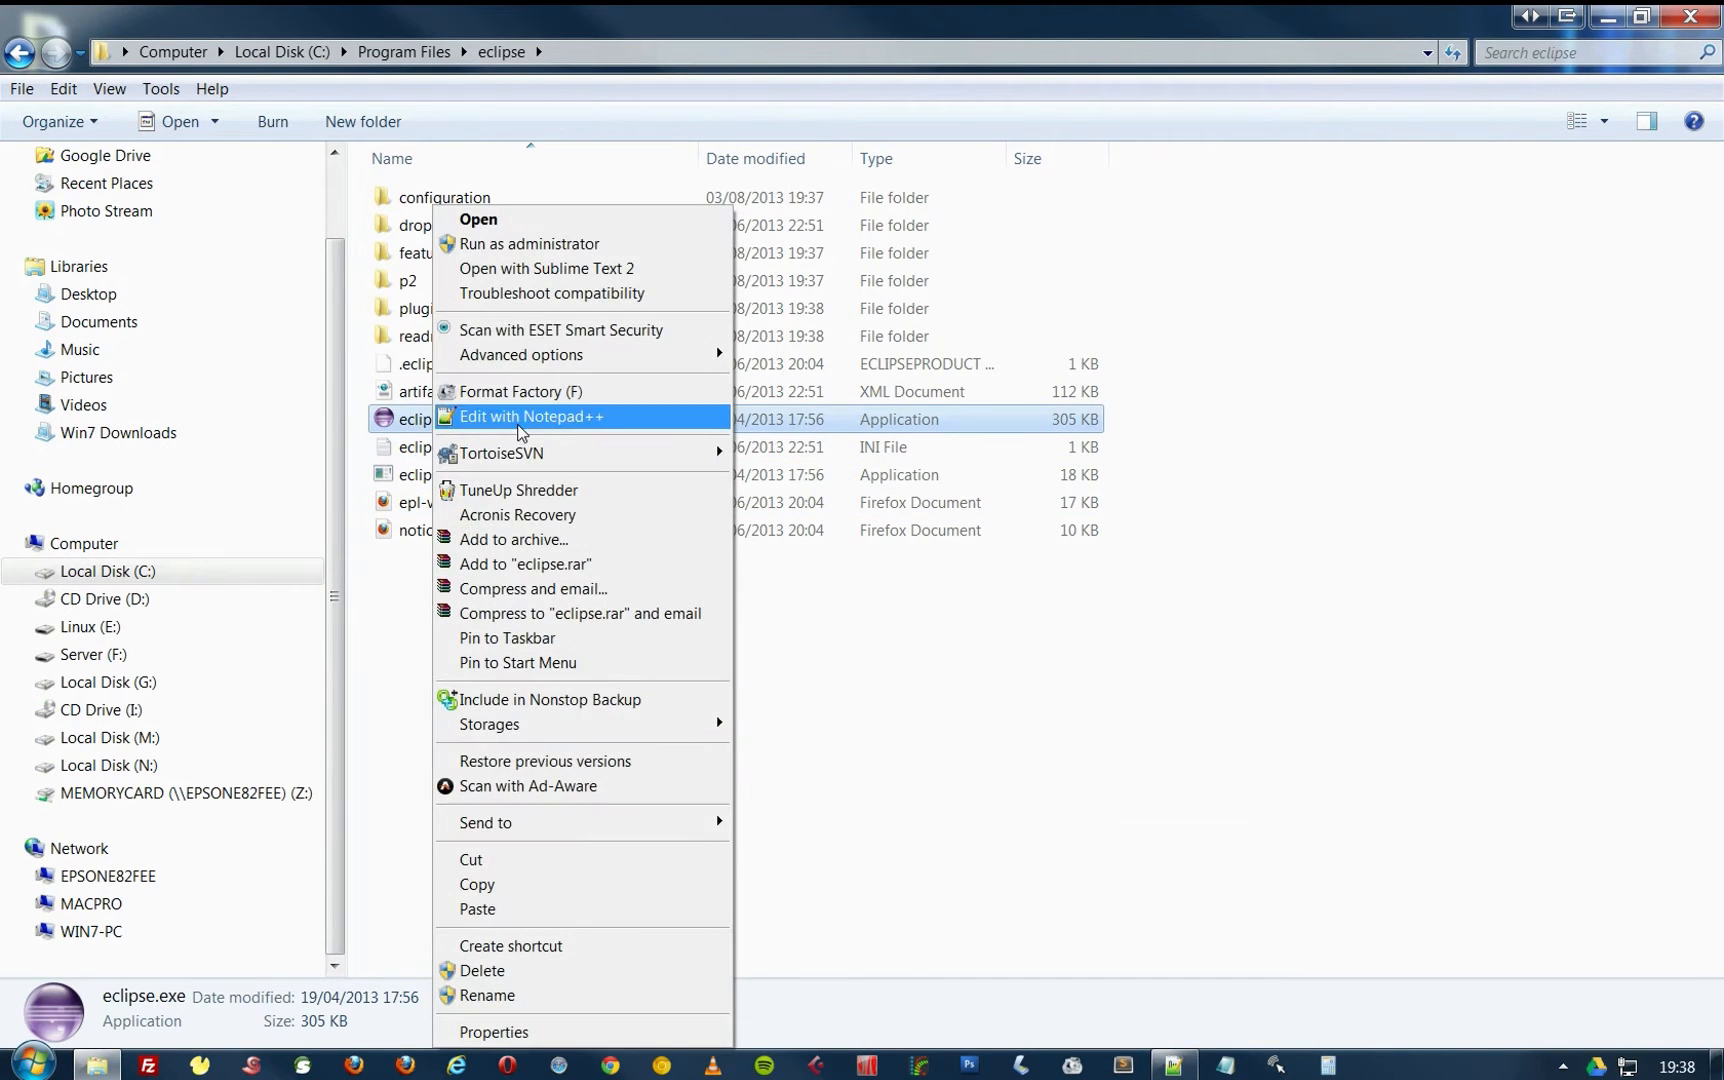
mouse_move(527, 820)
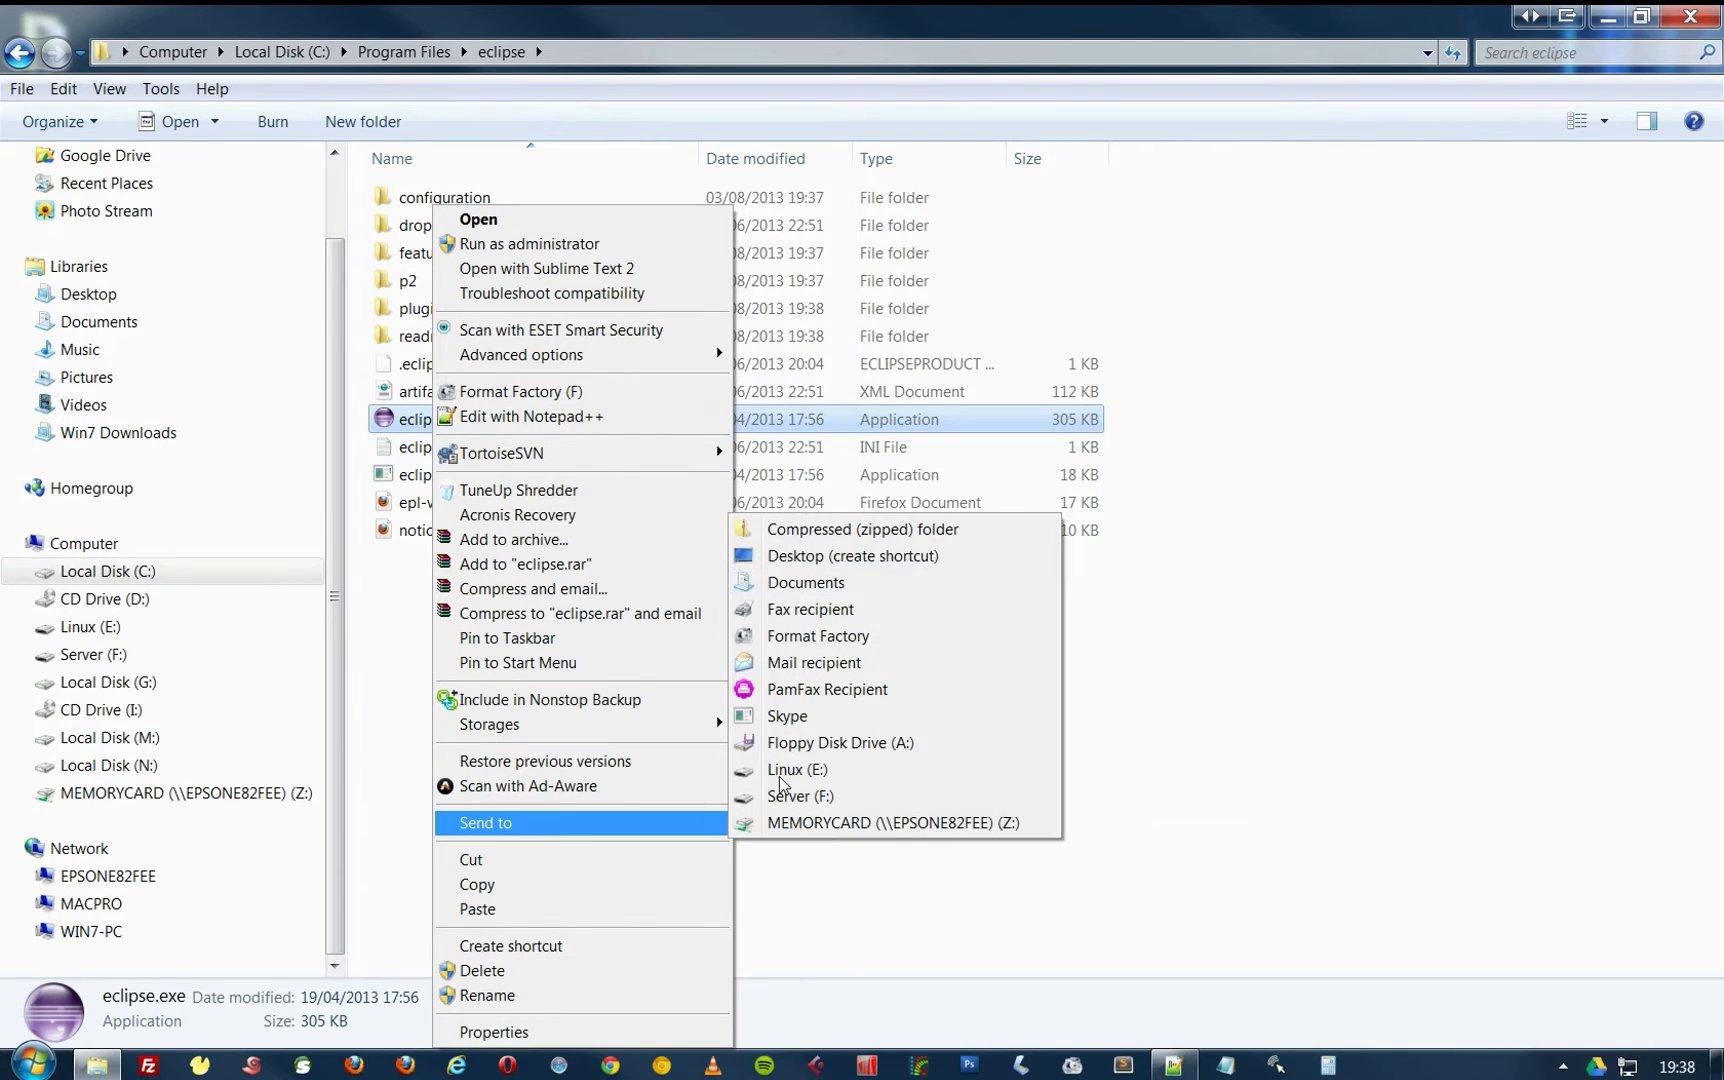
click(817, 556)
click(1675, 15)
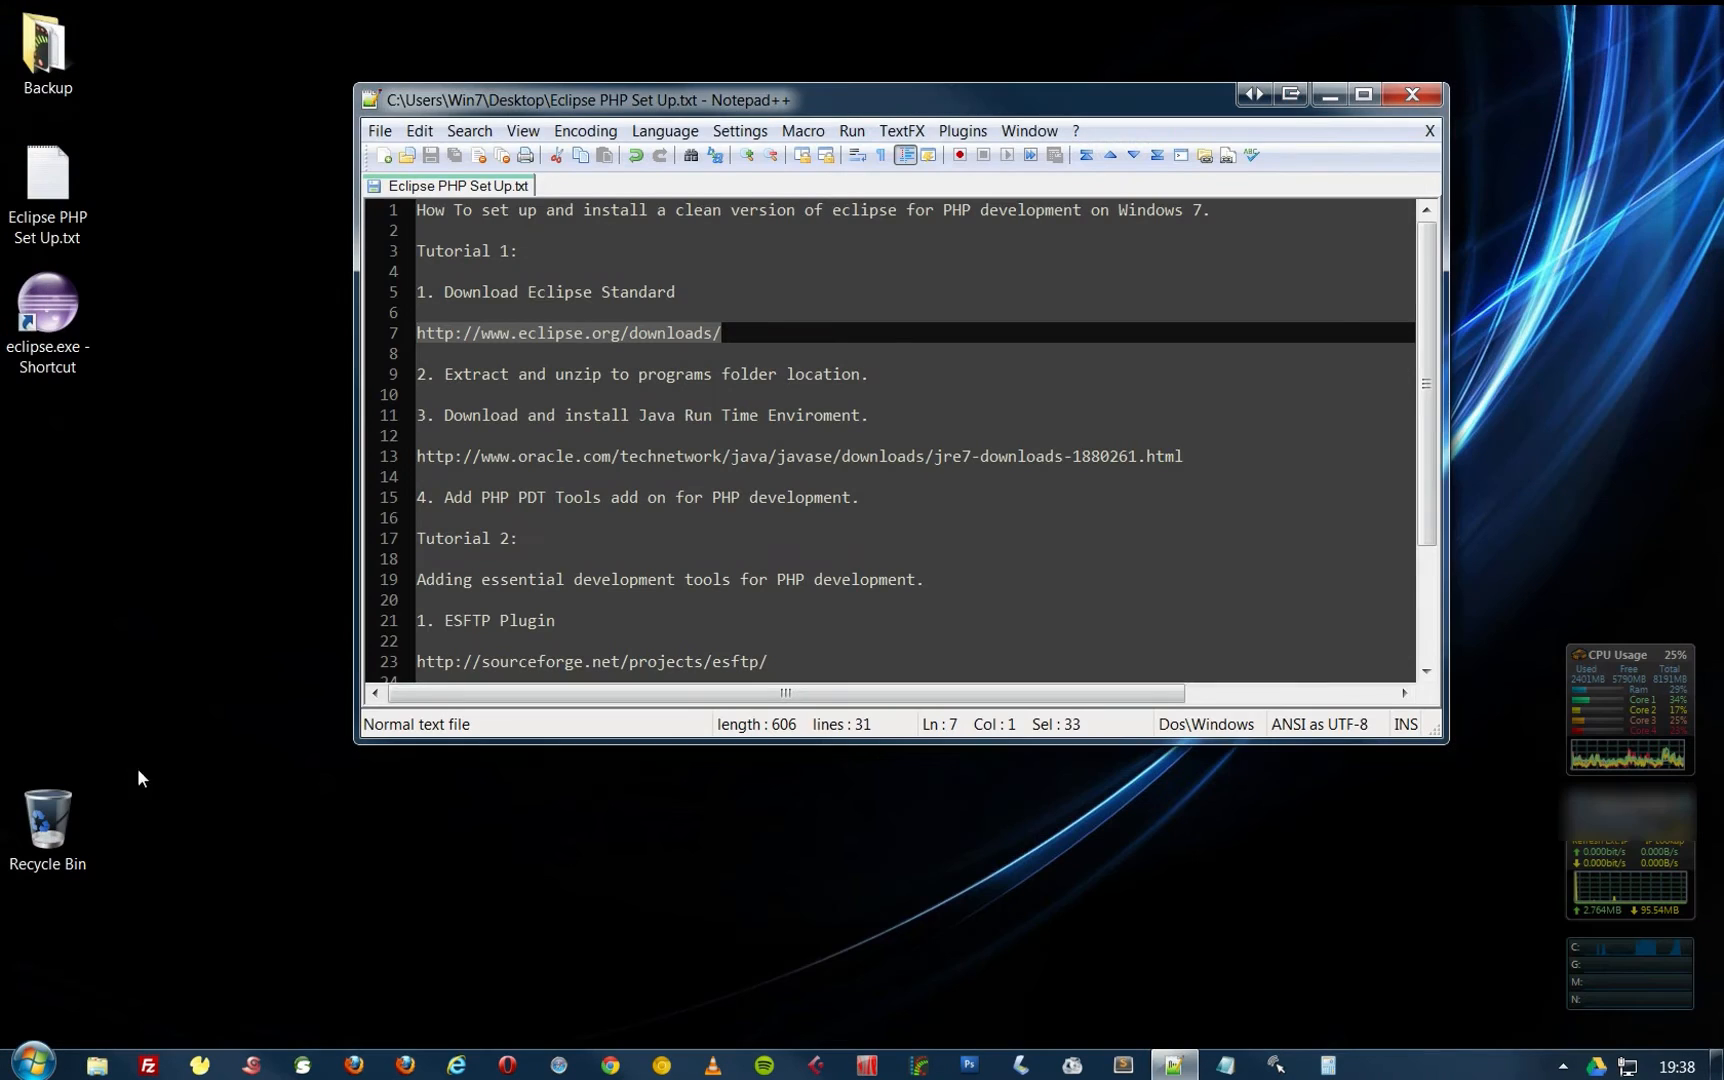
Rename the eclipse.exe desktop shortcut to Eclipse and try to launch the program from it.
click(64, 448)
click(48, 305)
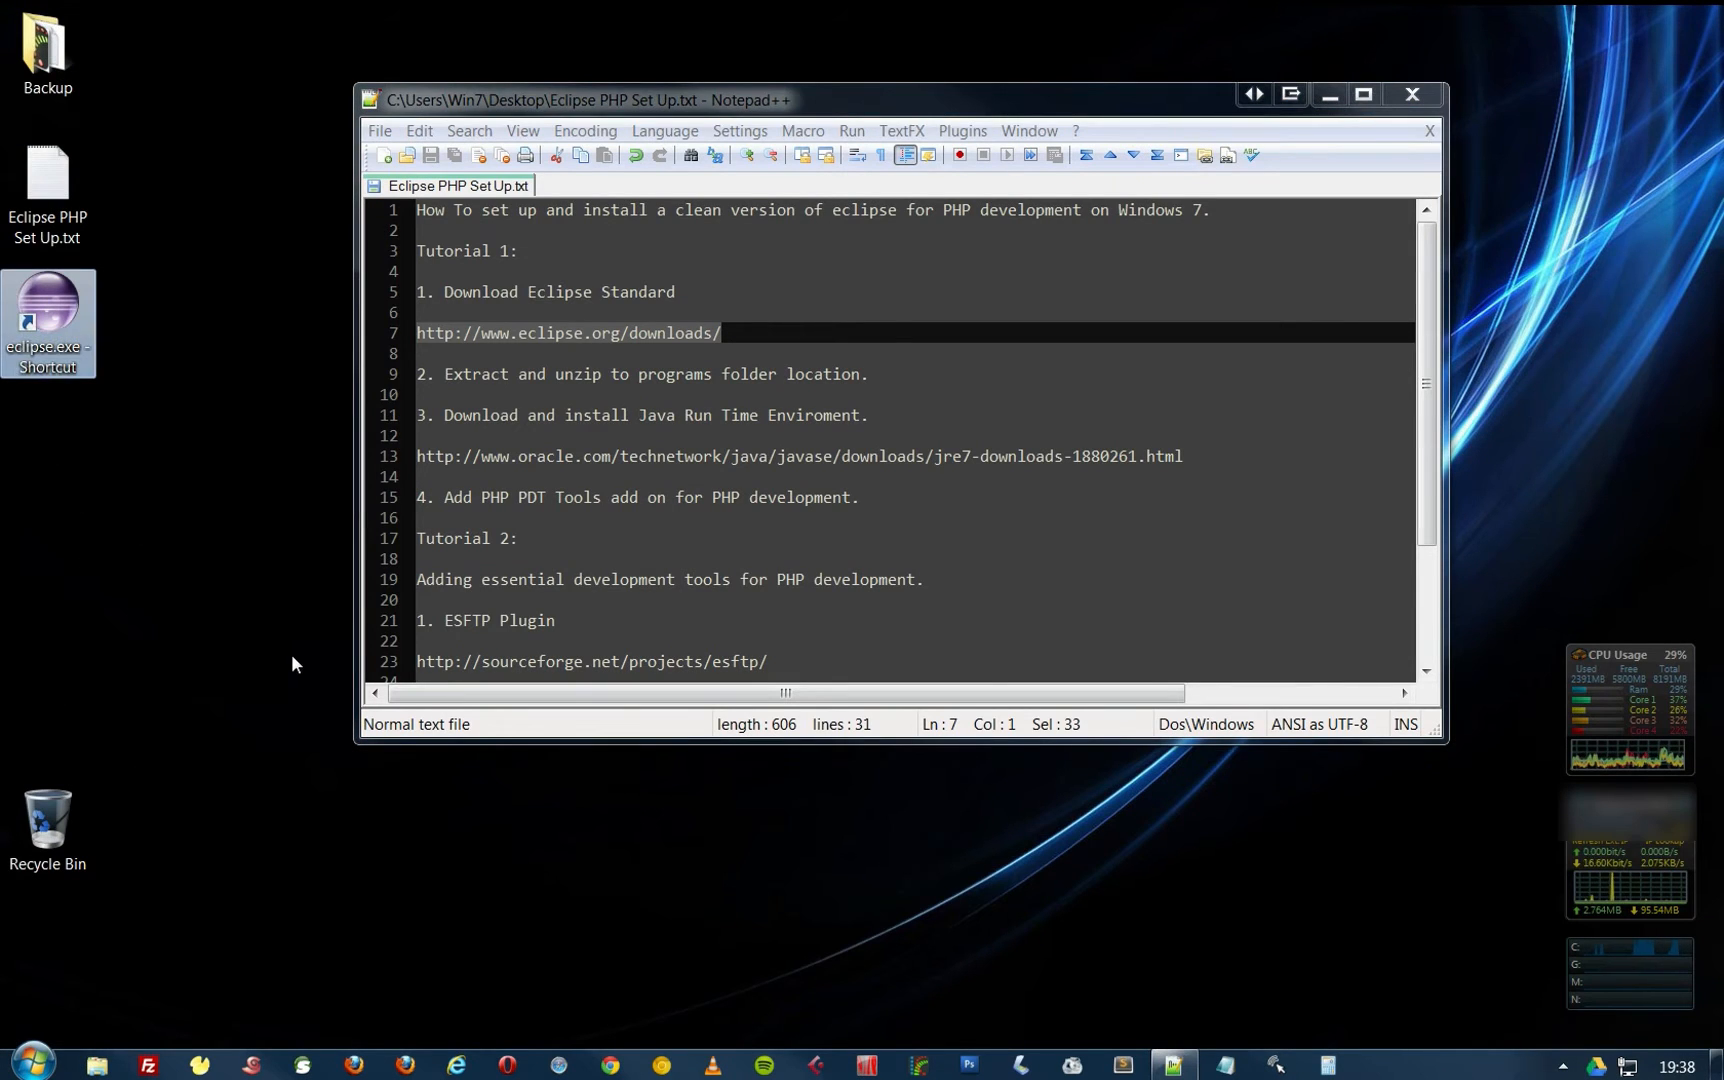
click(53, 376)
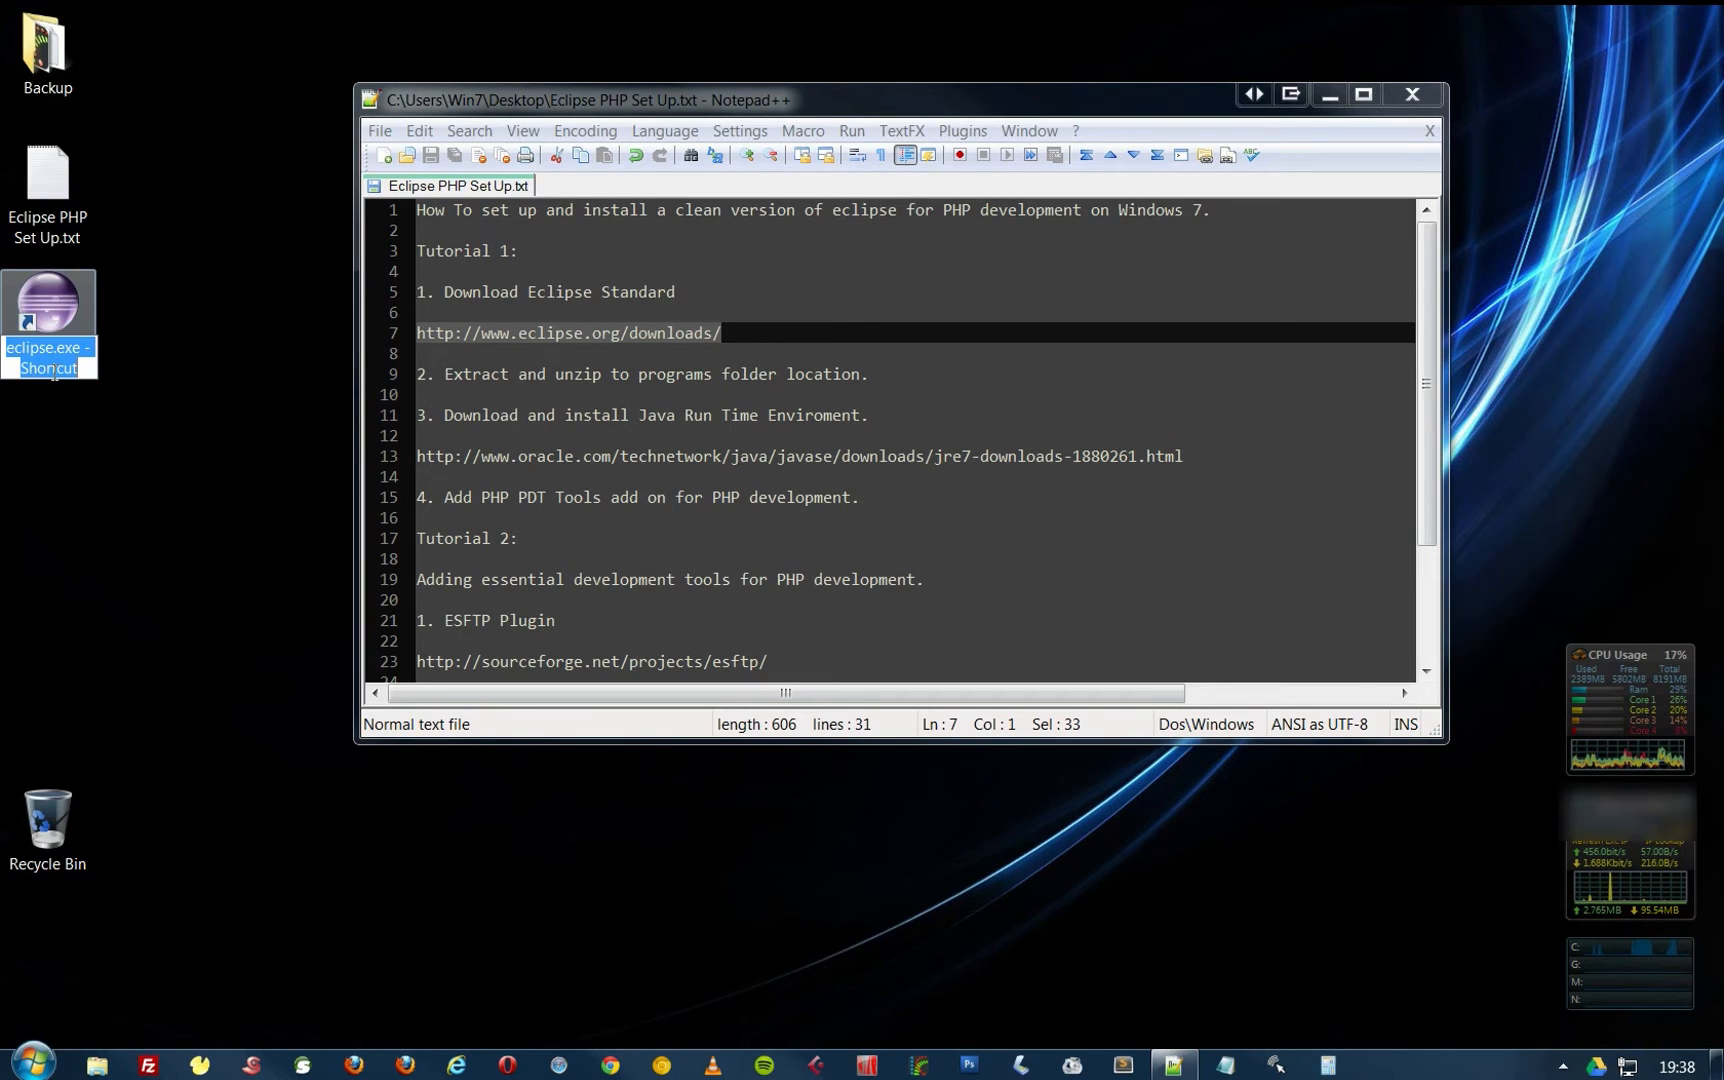
key(BackSpace)
text(Eclipse)
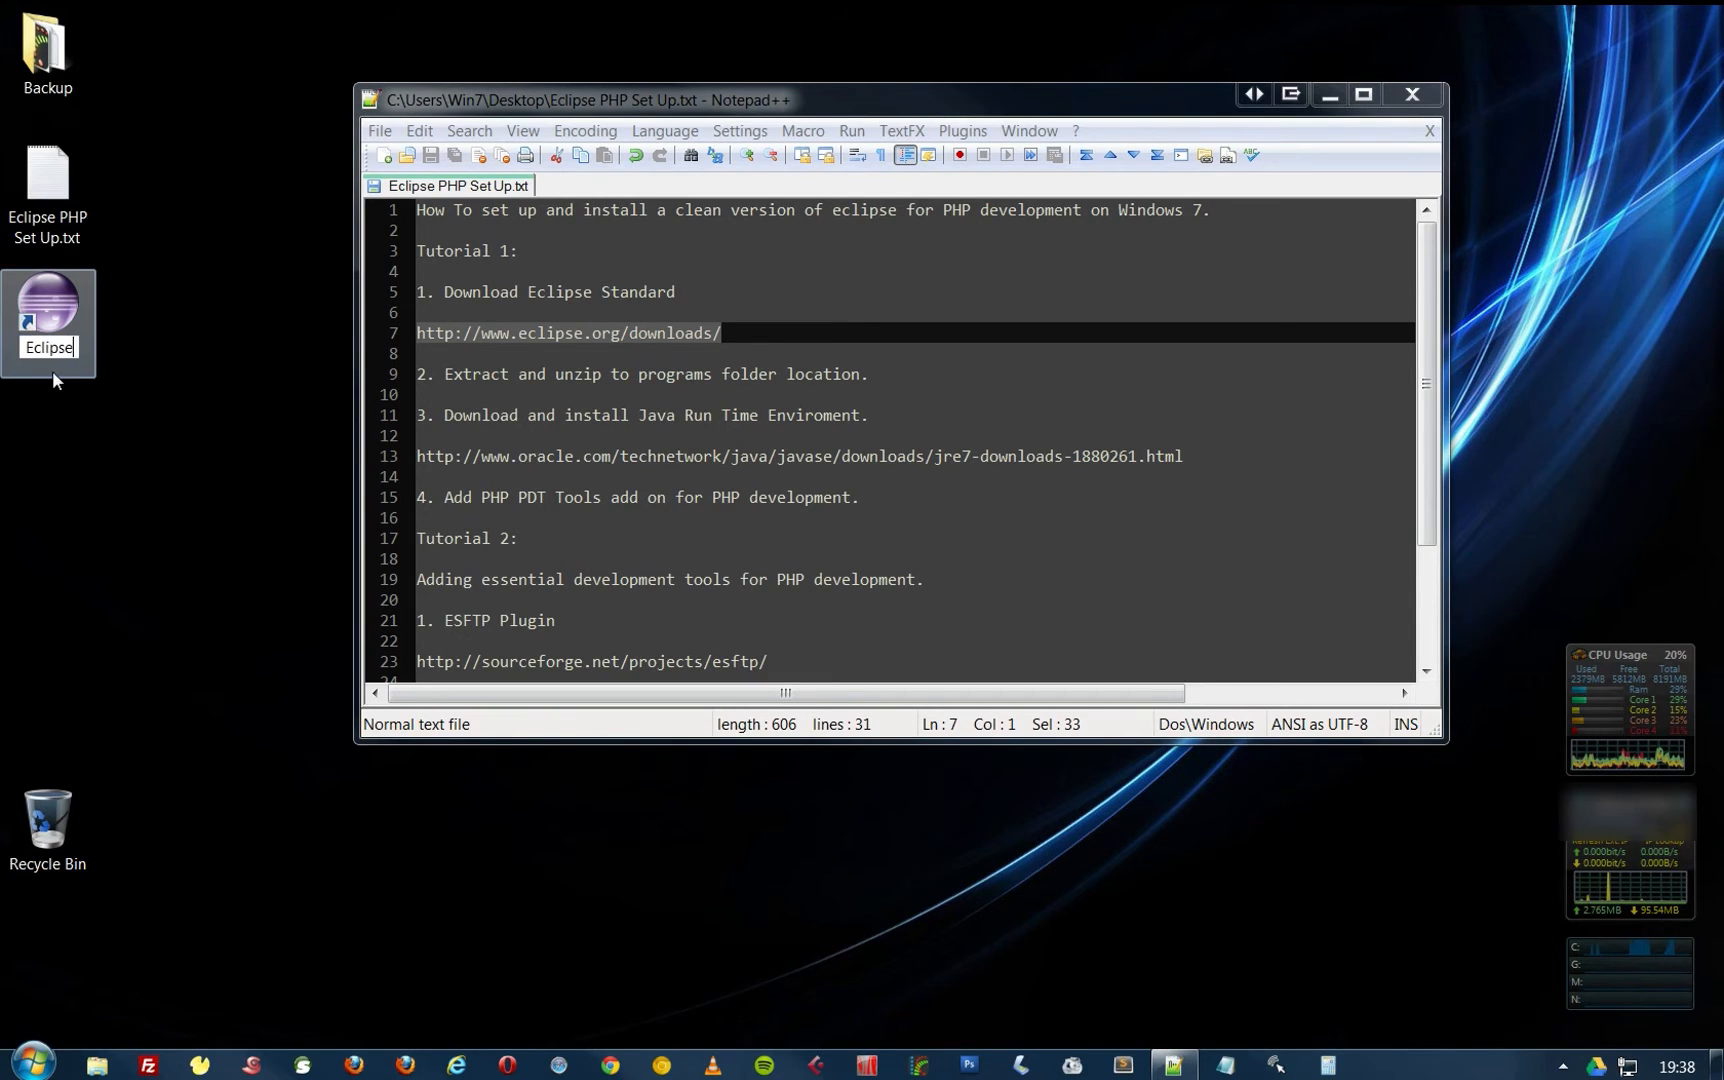
key(Return)
click(193, 434)
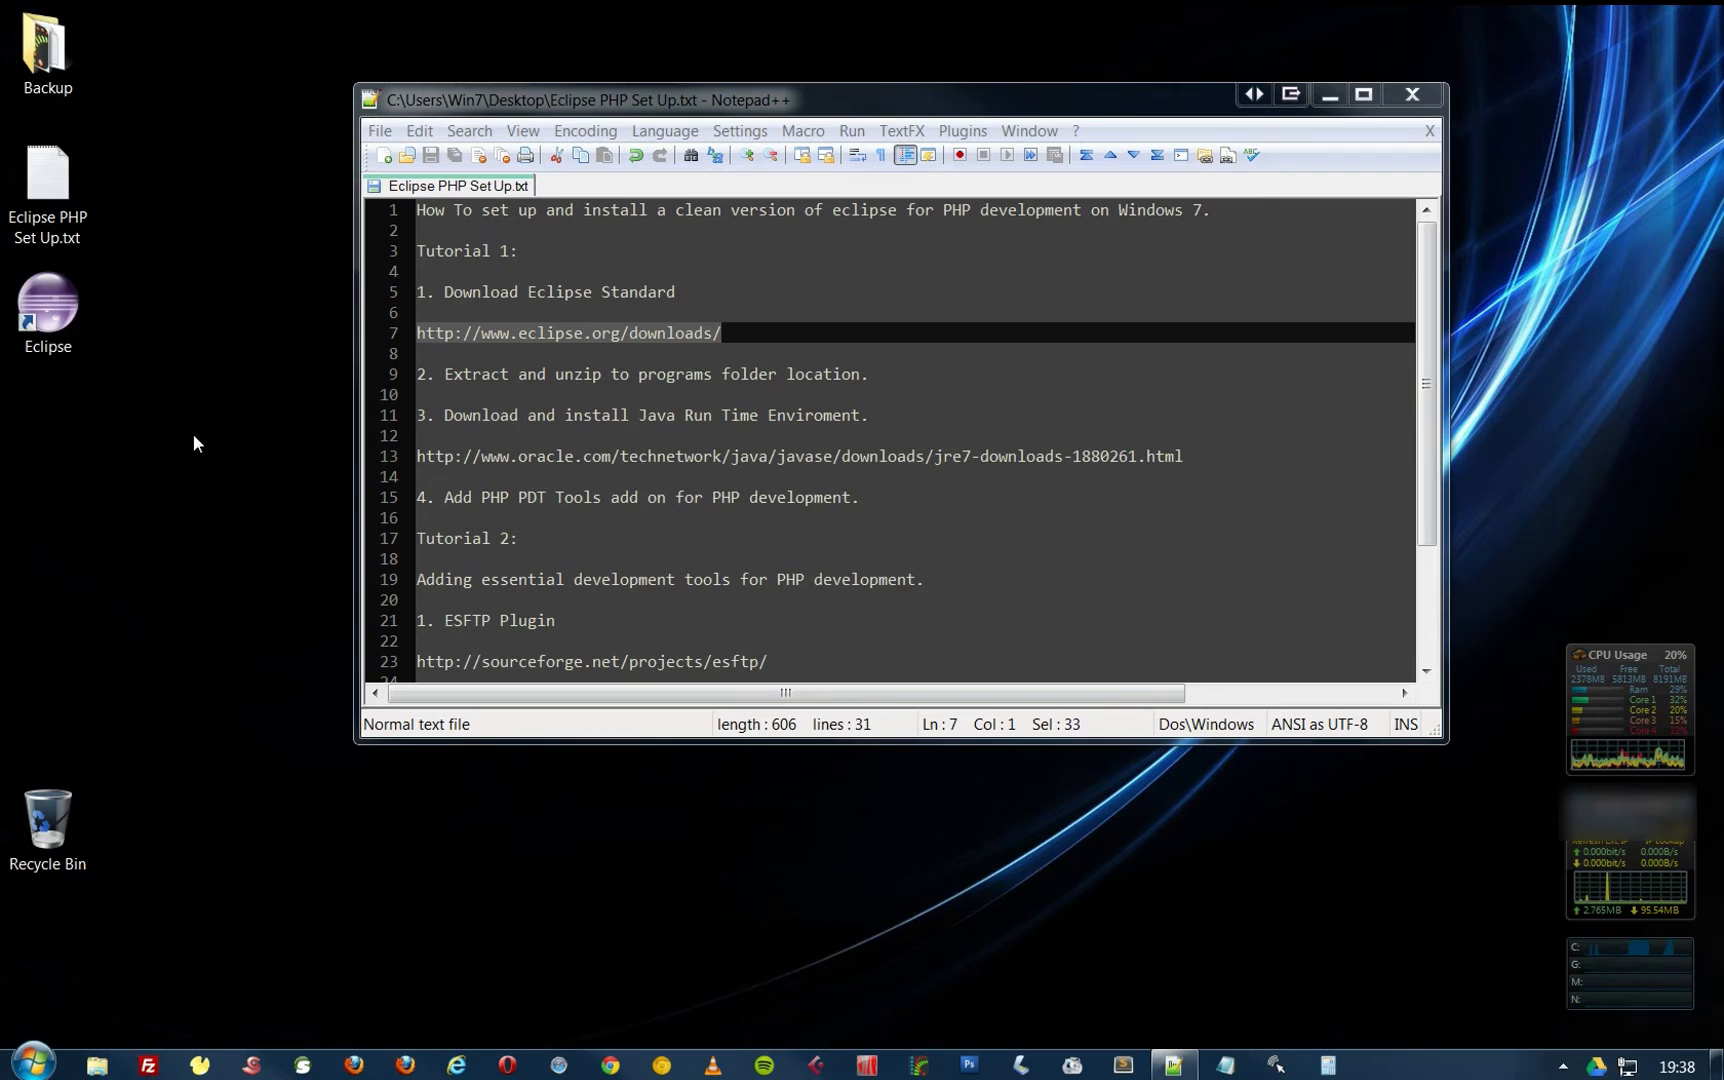
double_click(71, 303)
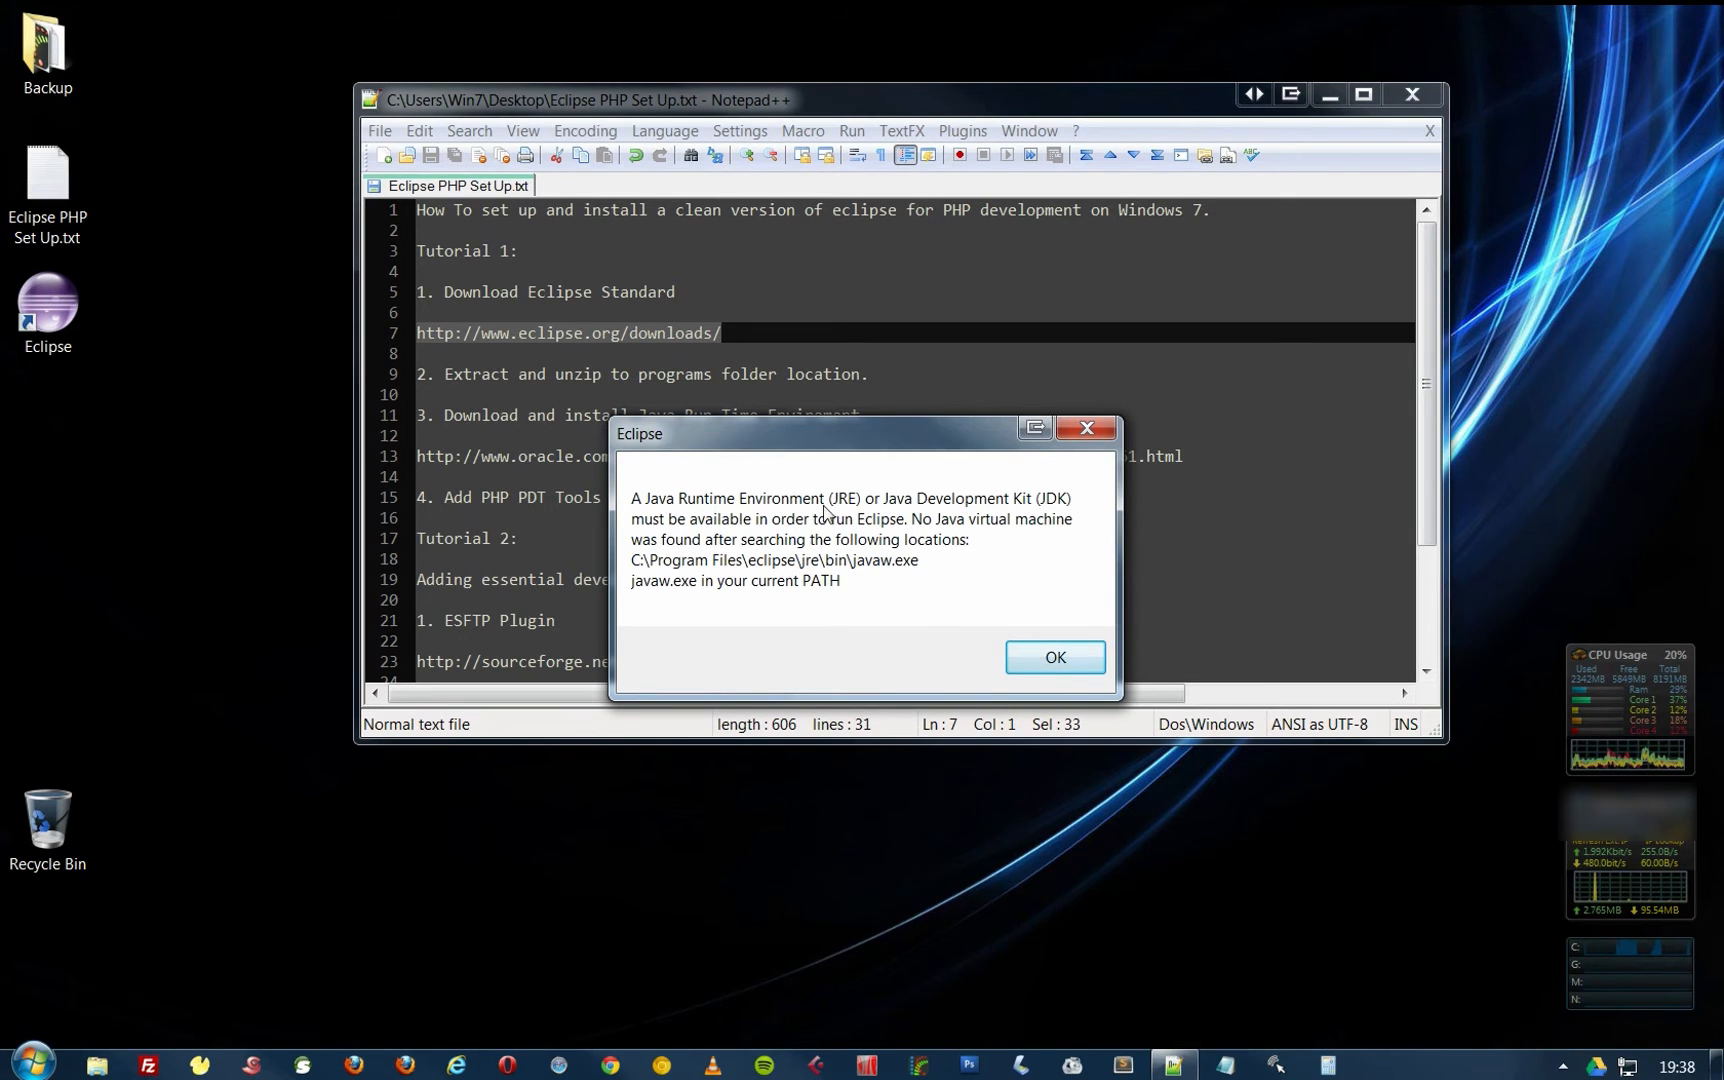
click(1055, 658)
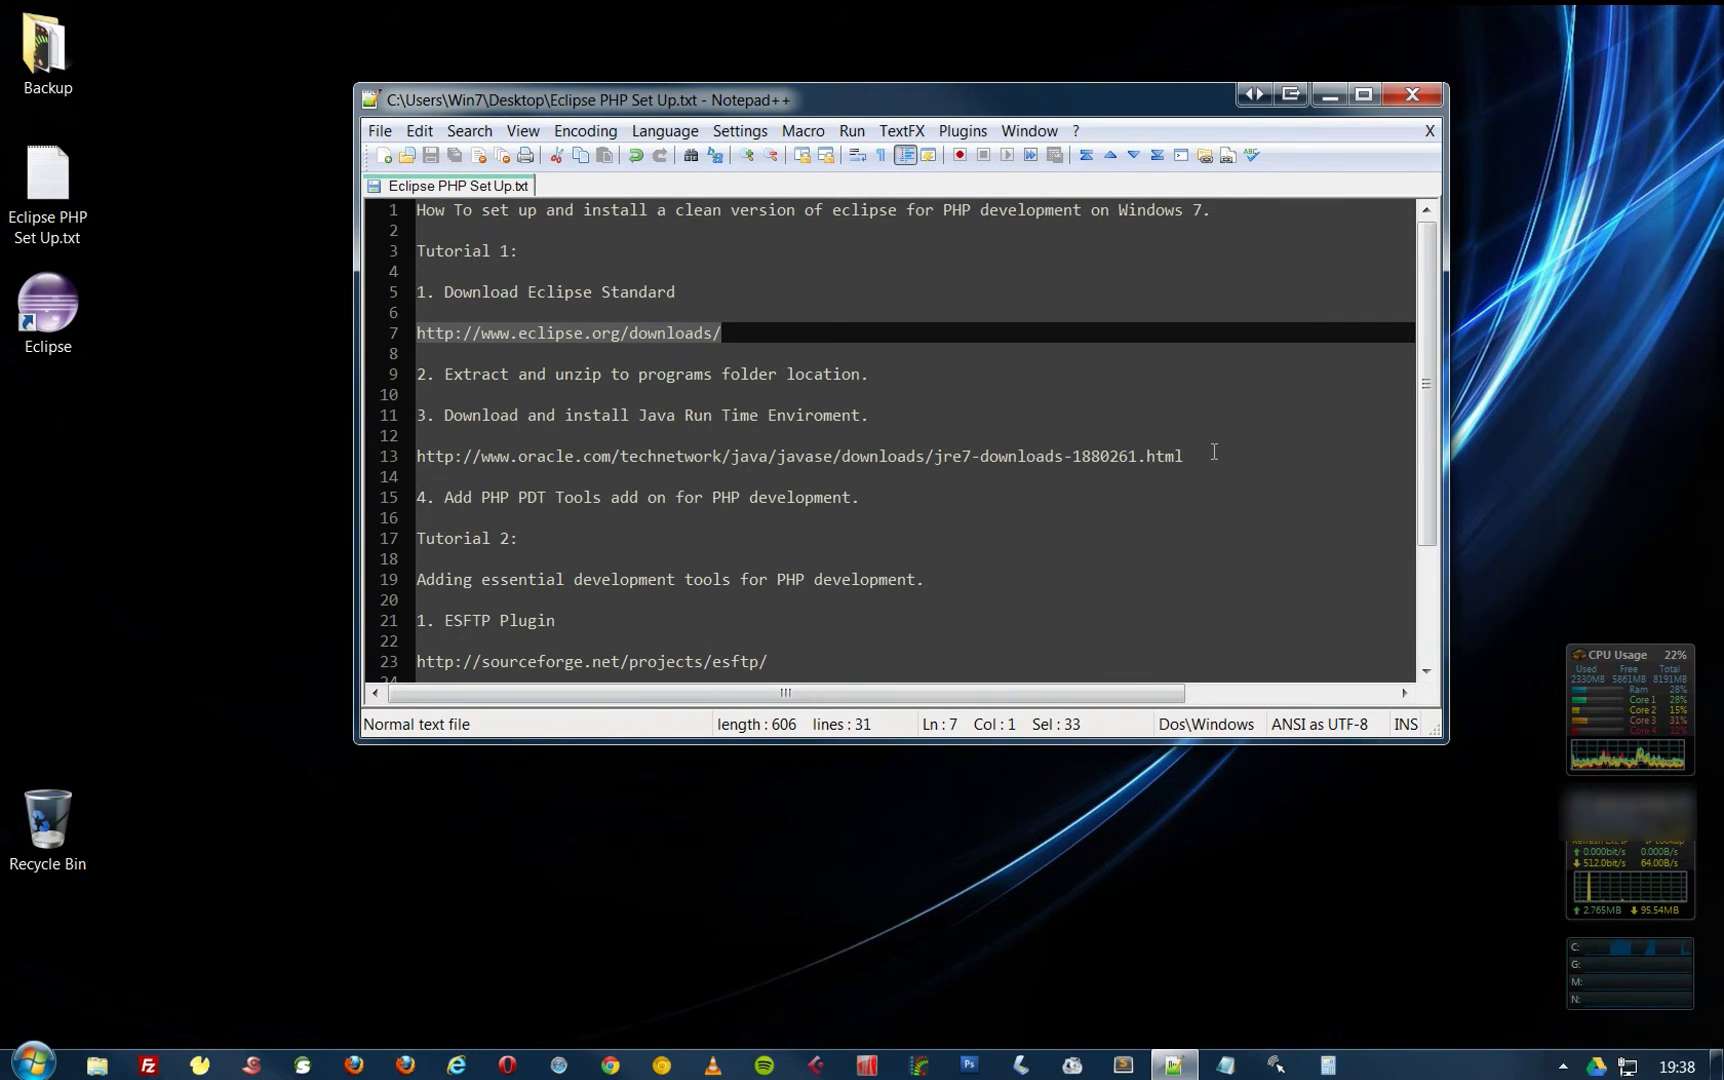
Open the Oracle JRE 7 downloads address from the notes in Firefox, review the page, and minimize the browser.
drag(1214, 455, 333, 461)
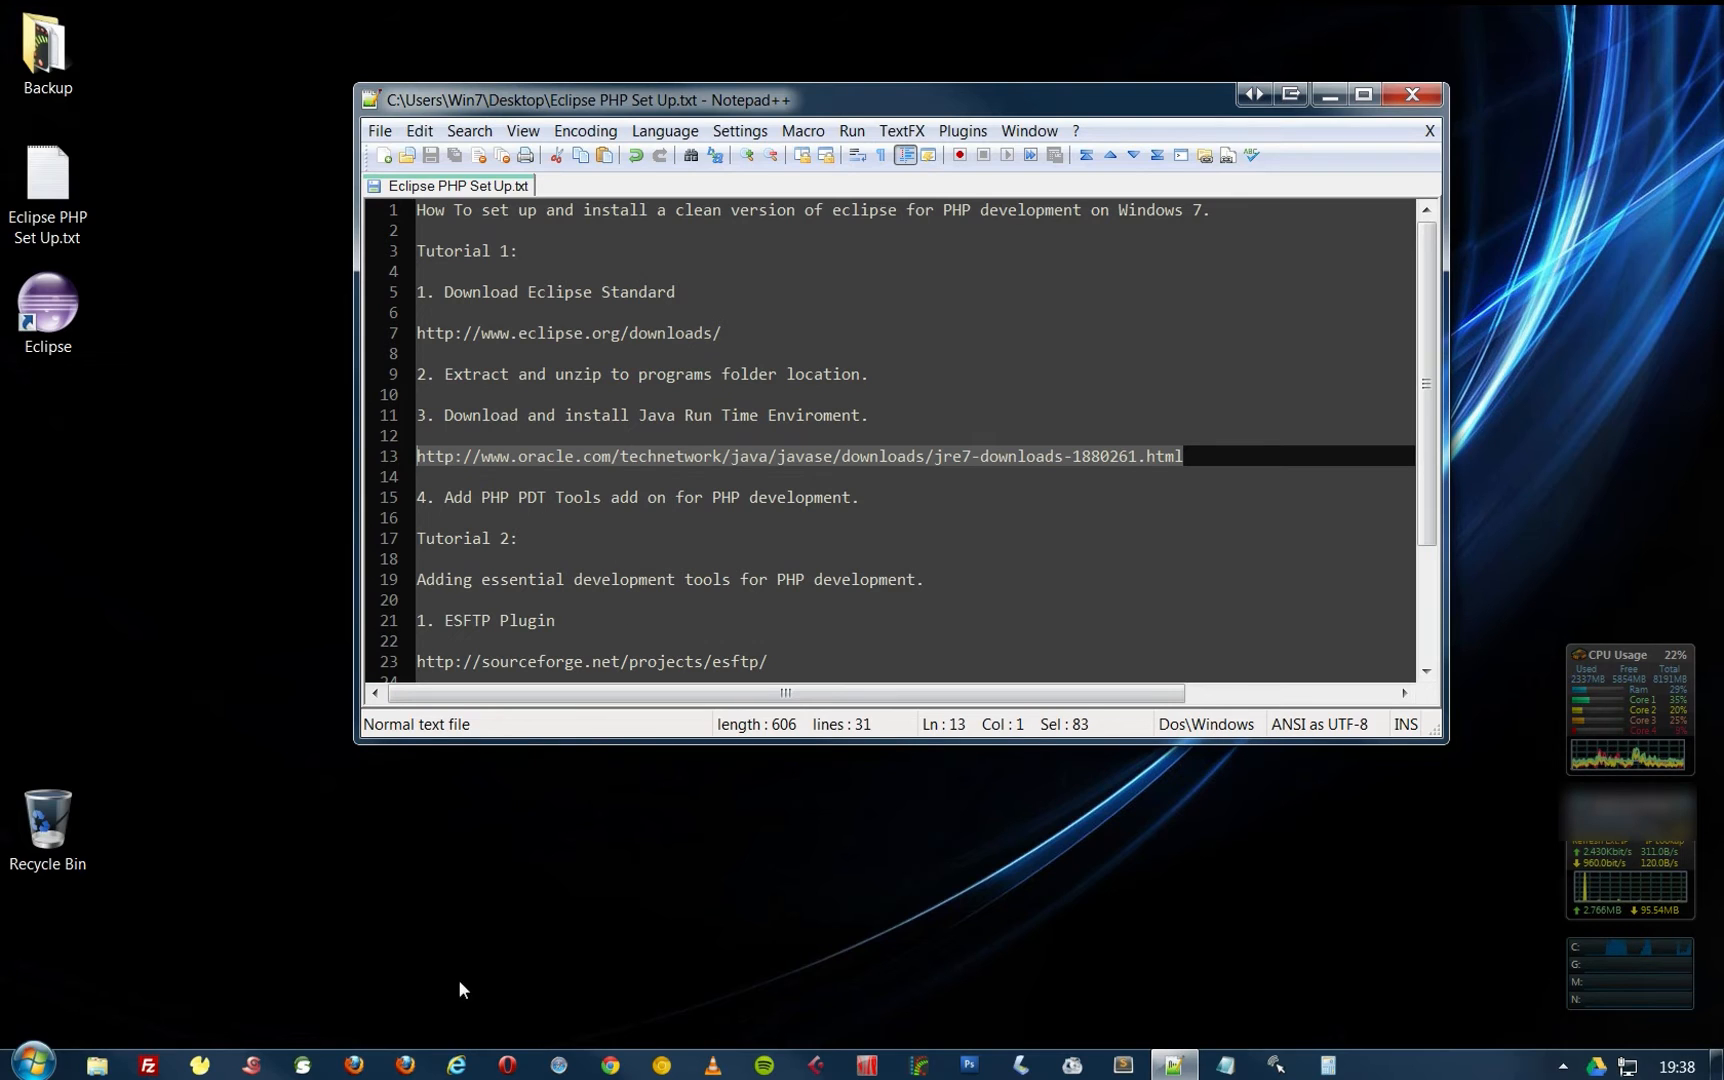
click(405, 1065)
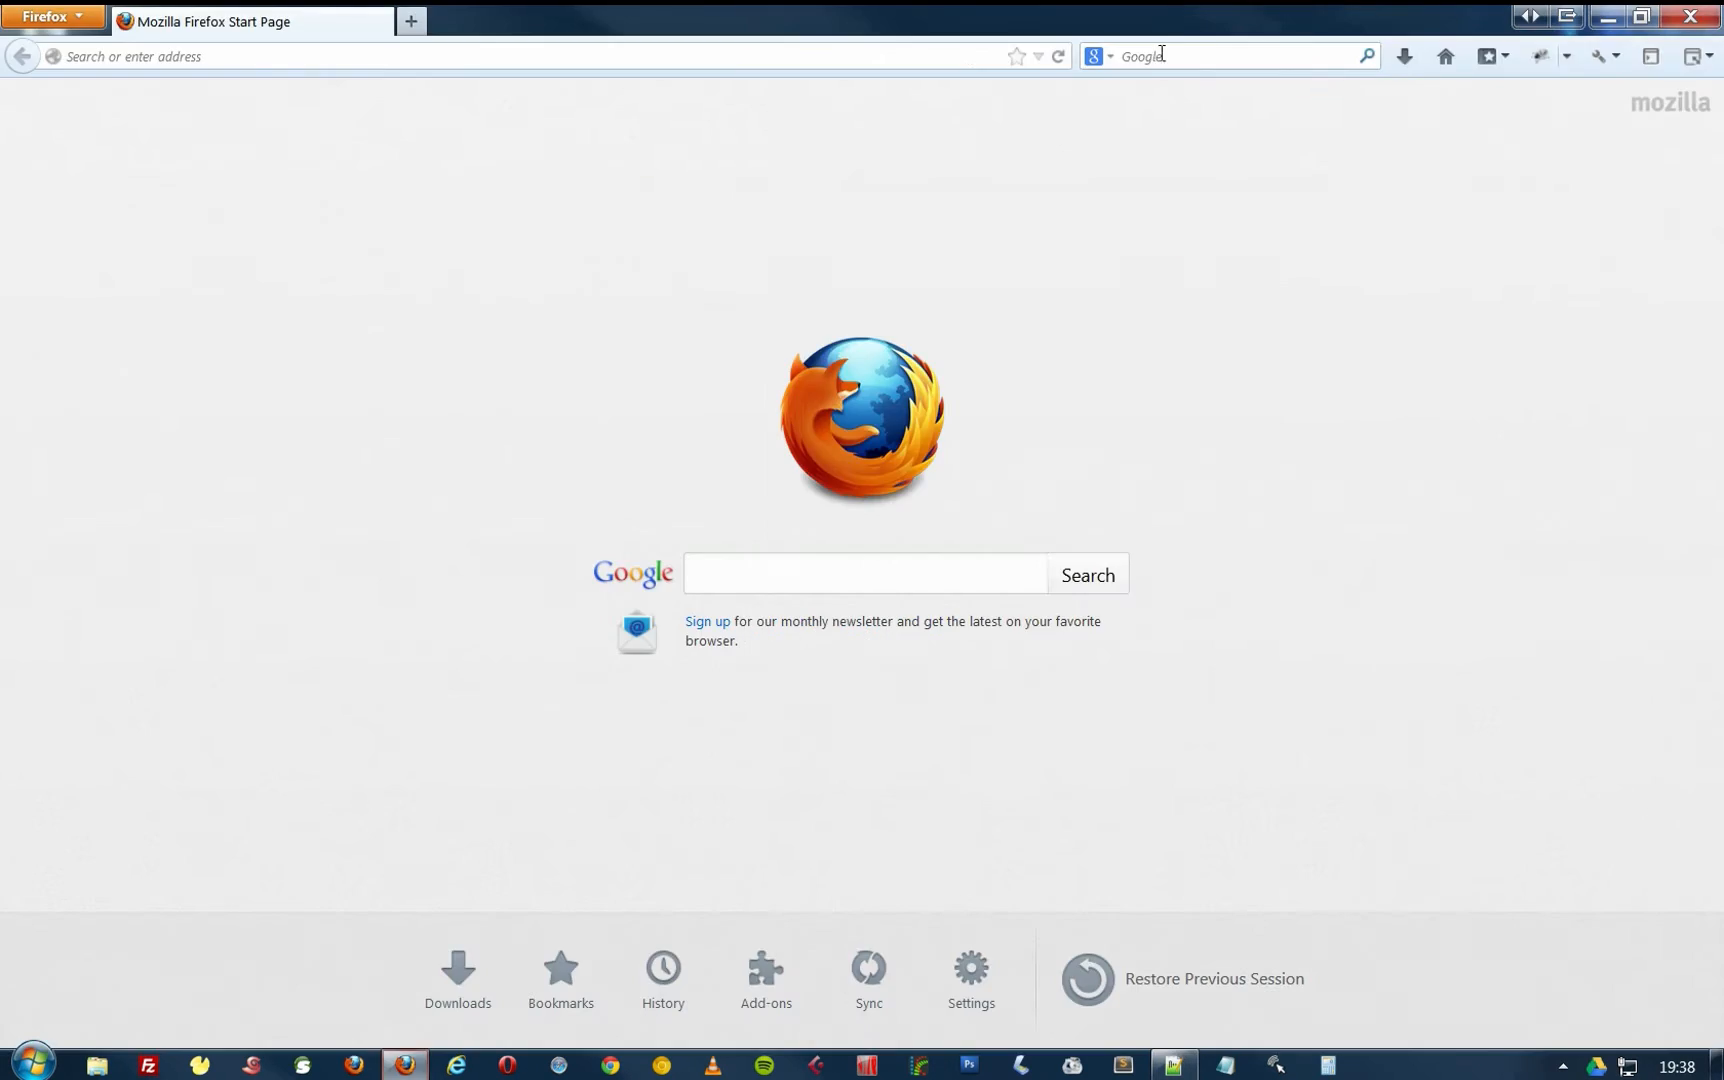
click(720, 54)
key(ctrl+v)
key(Return)
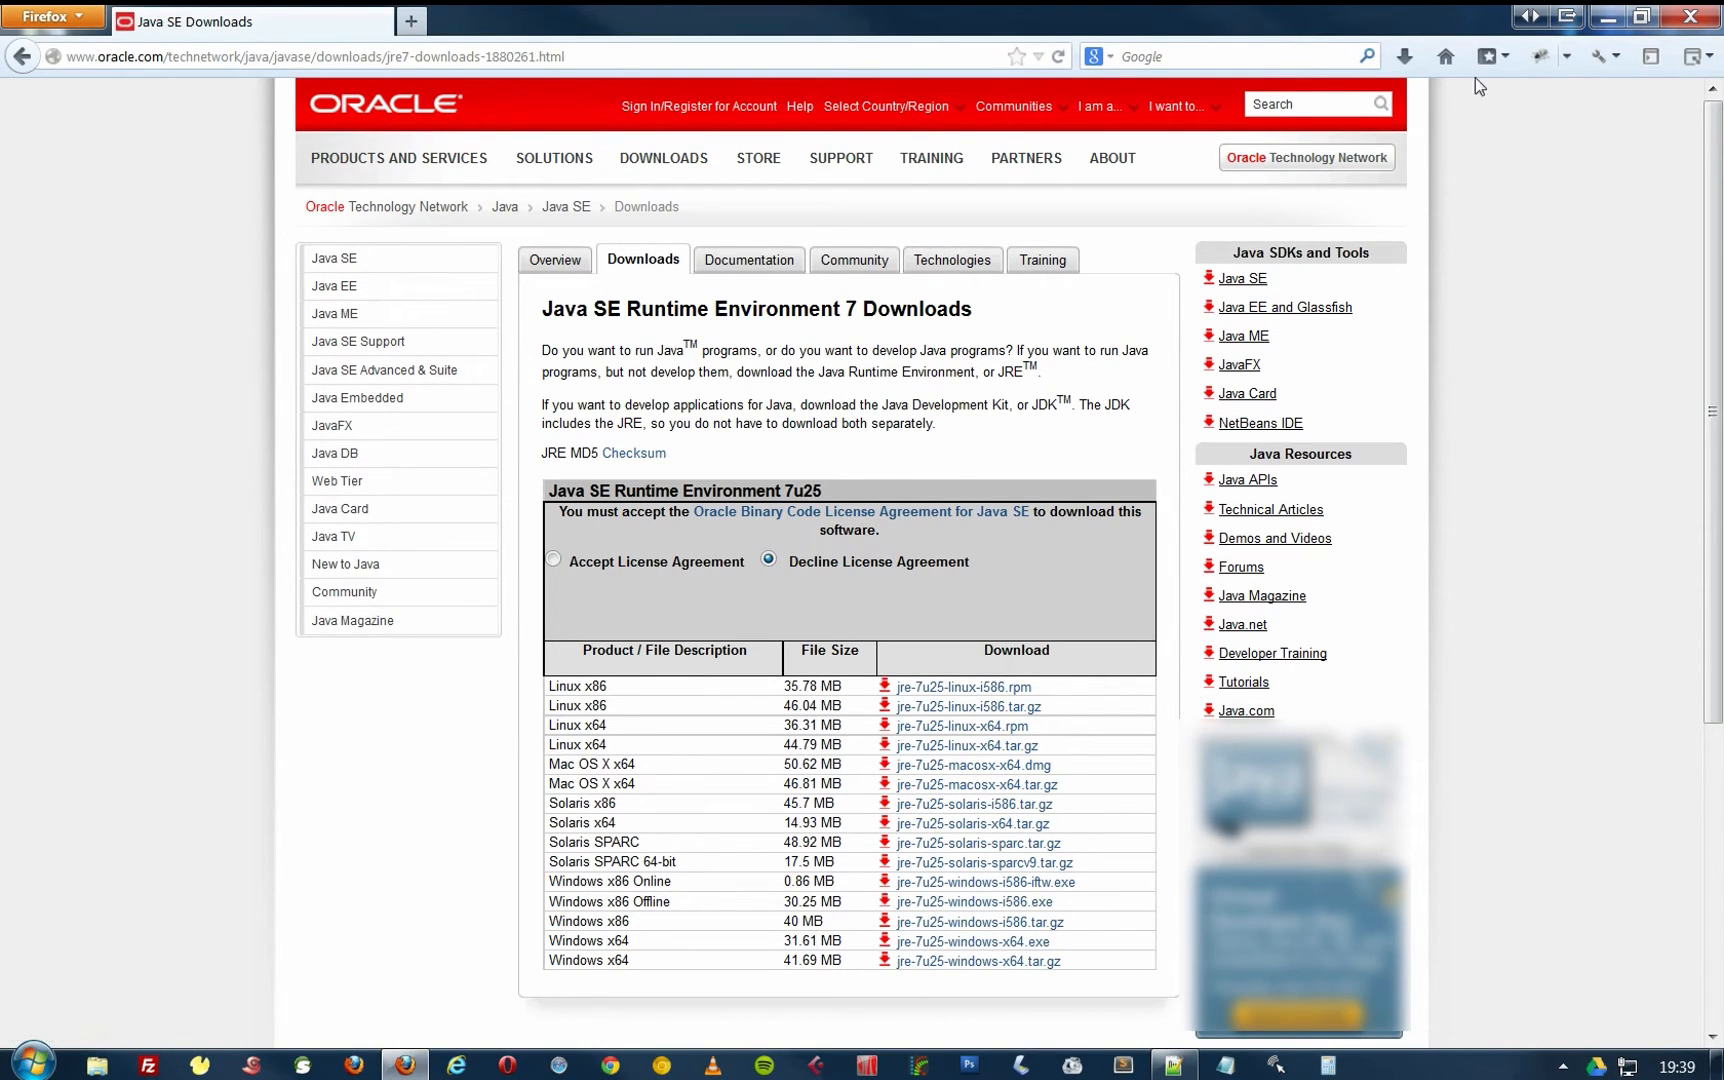
click(1607, 16)
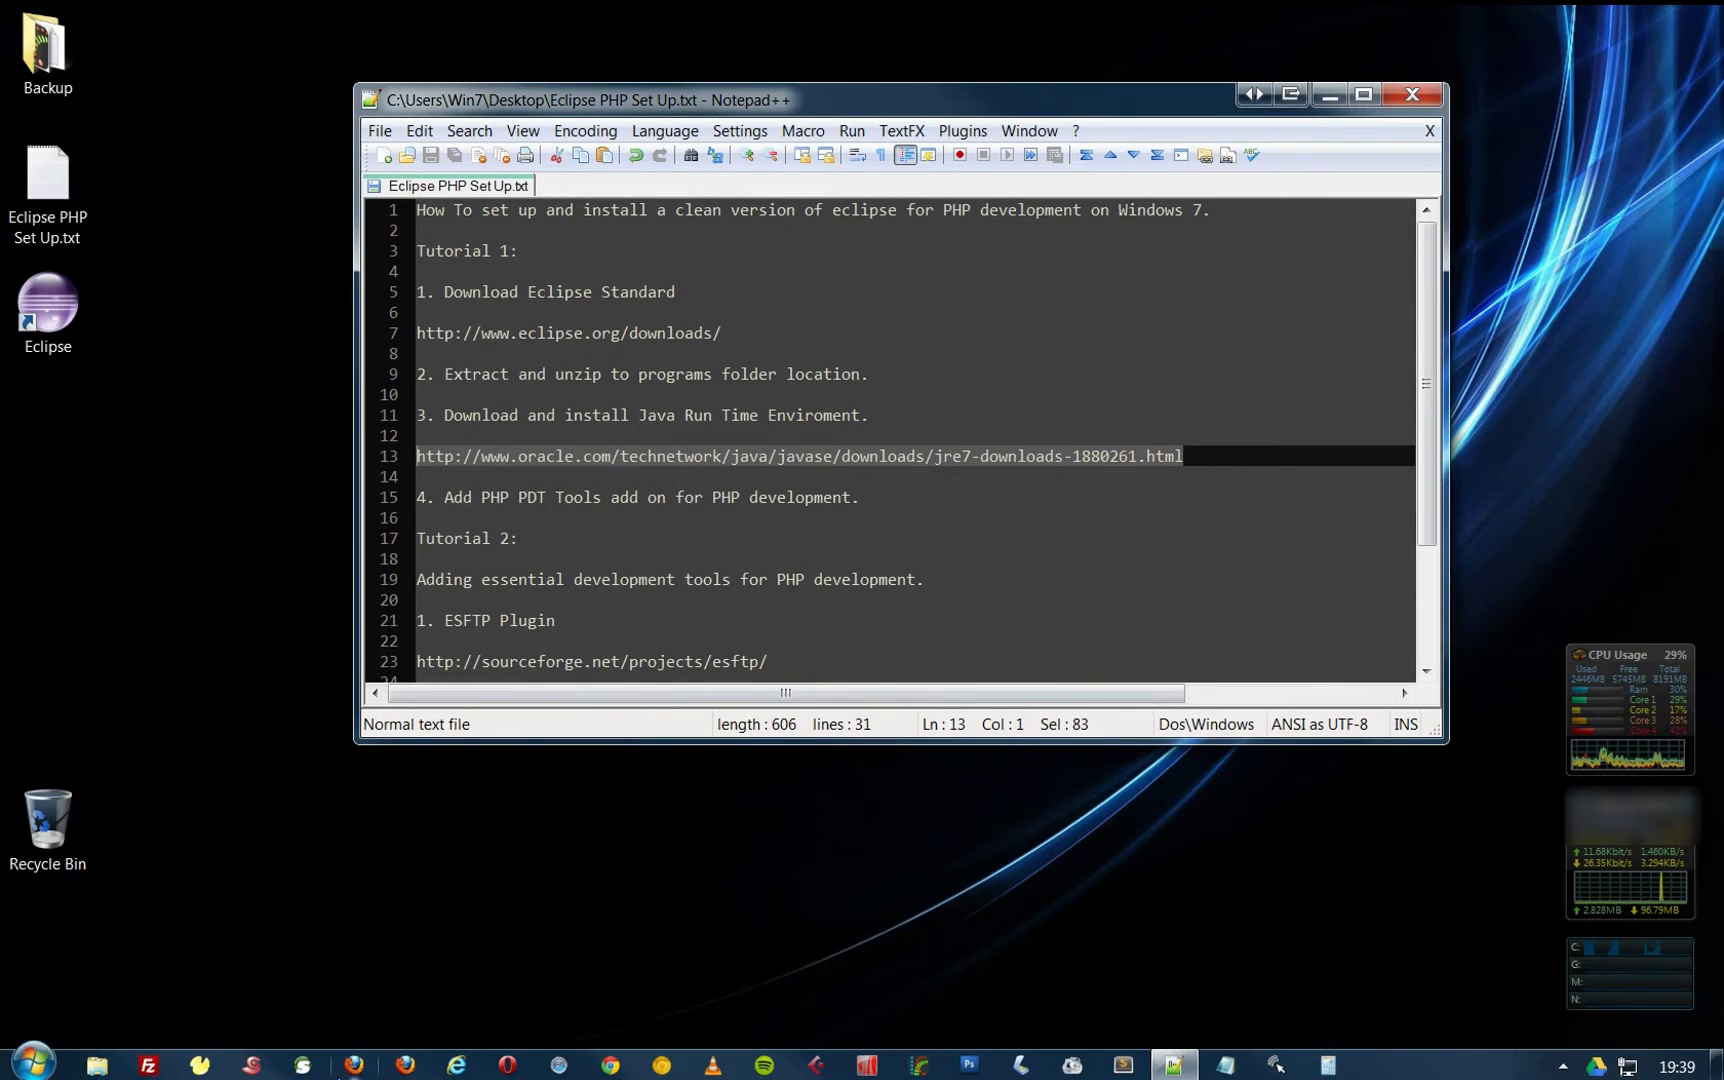
Open the Downloads folder in a new Explorer window and install Java by running jre-7u25-windows-x64.exe with the default destination.
right_click(97, 1065)
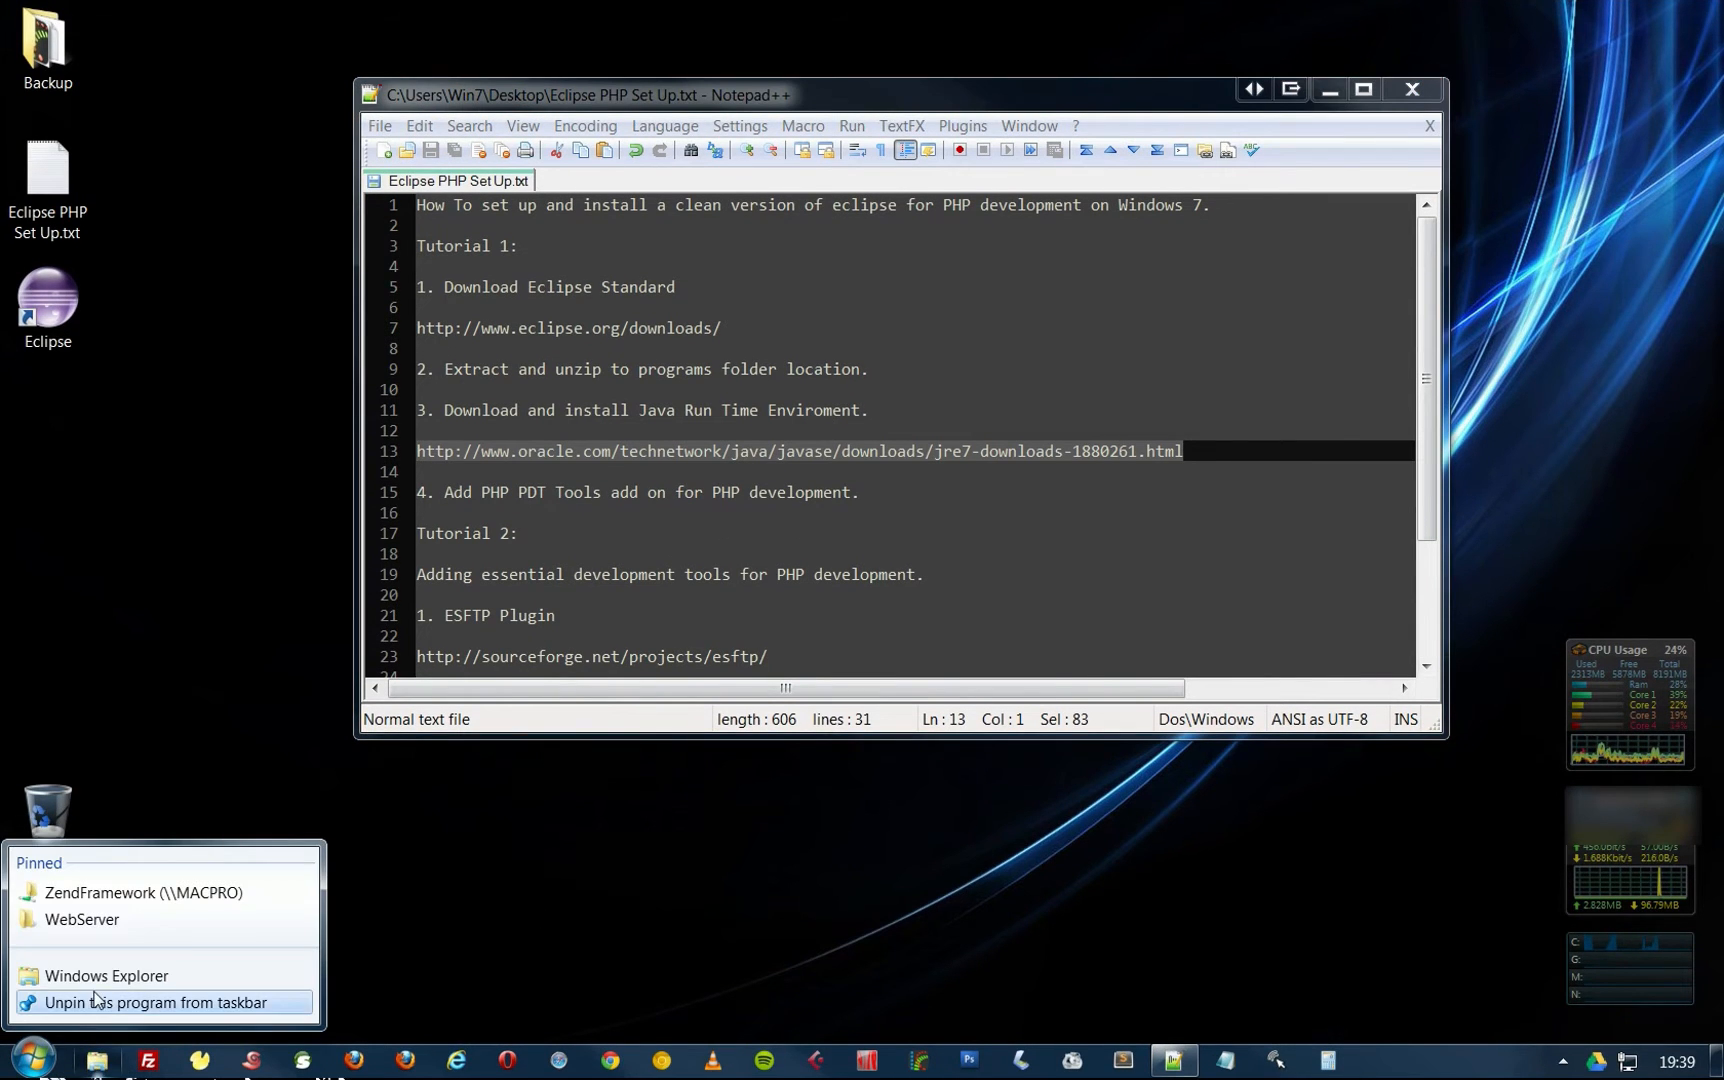
click(97, 975)
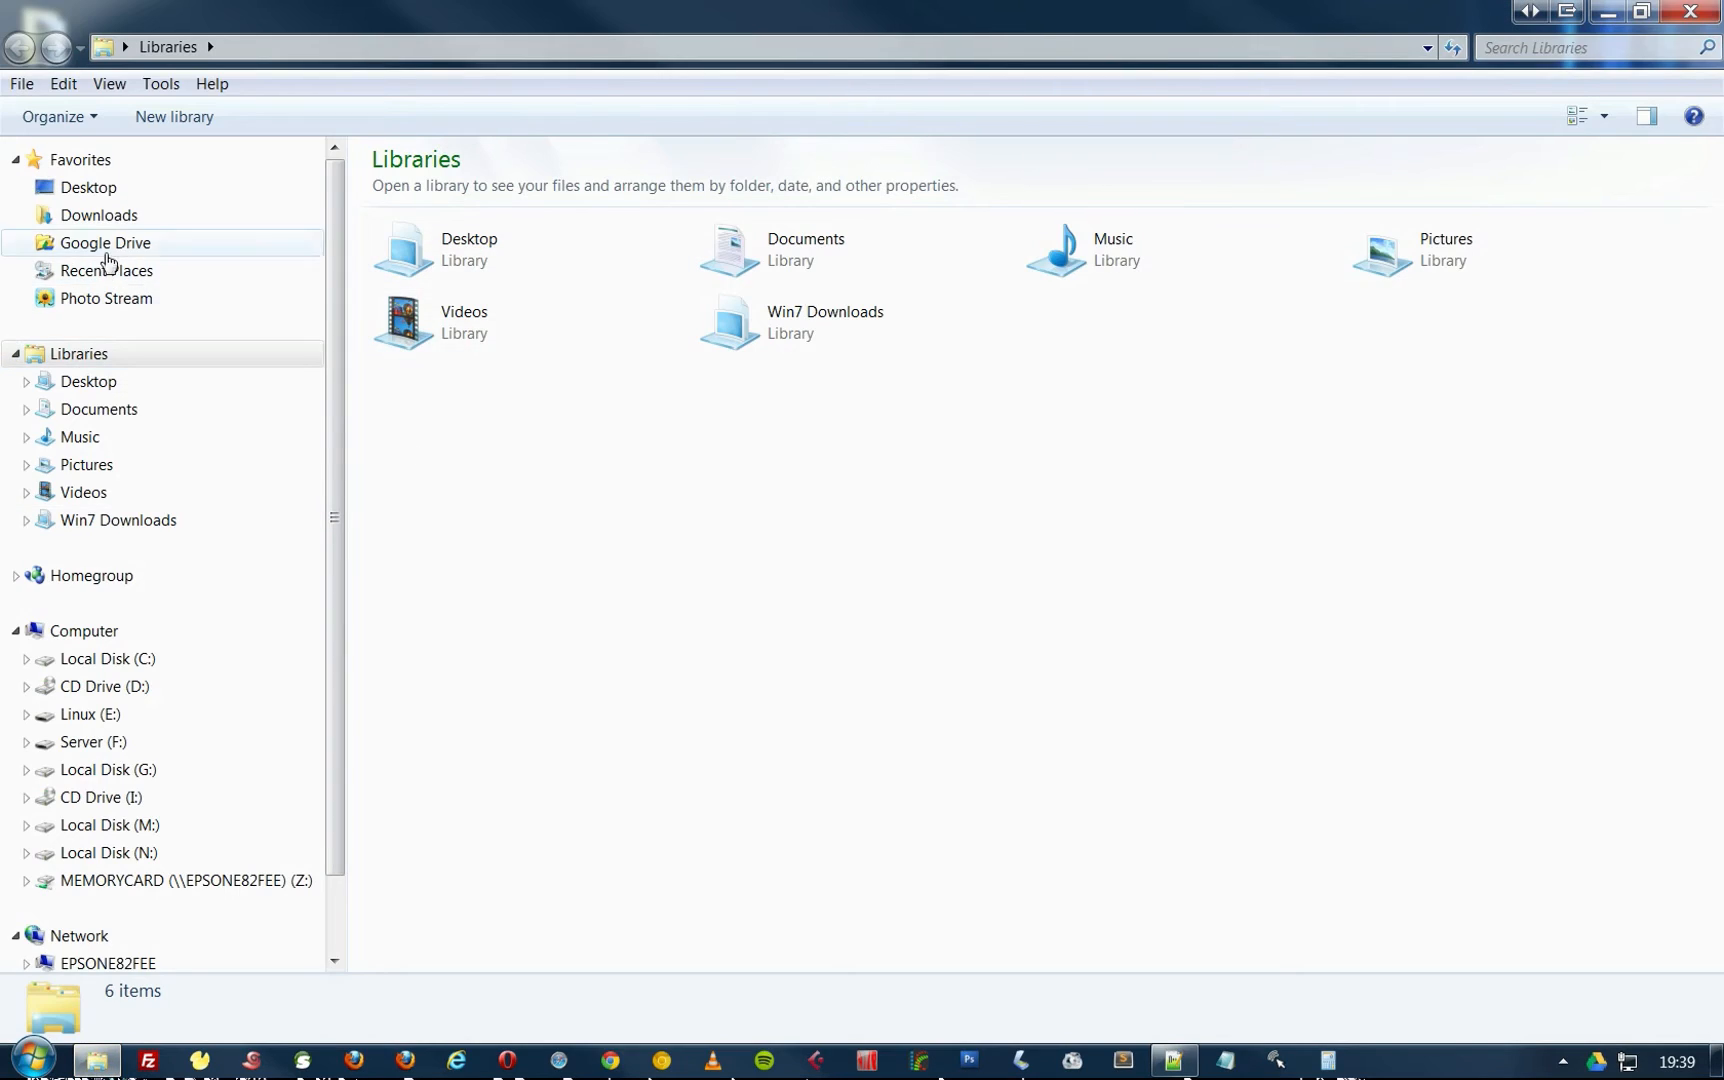
click(108, 219)
double_click(1197, 11)
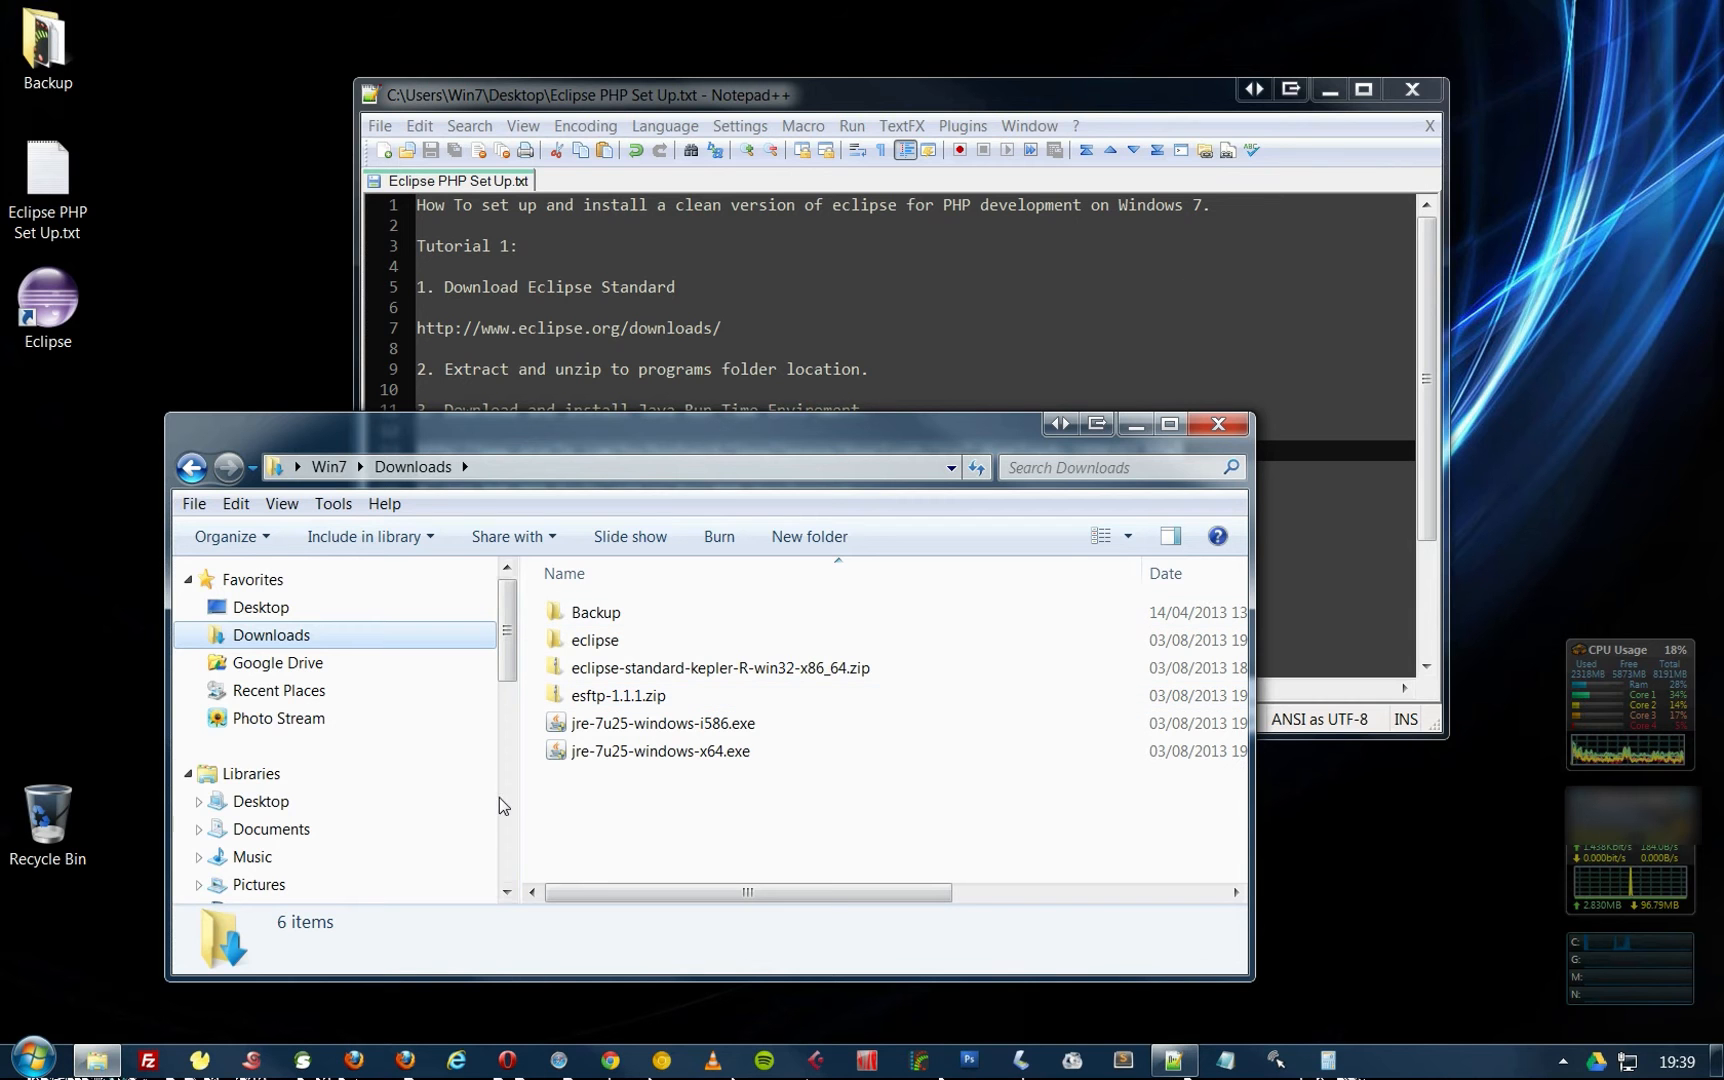
click(594, 798)
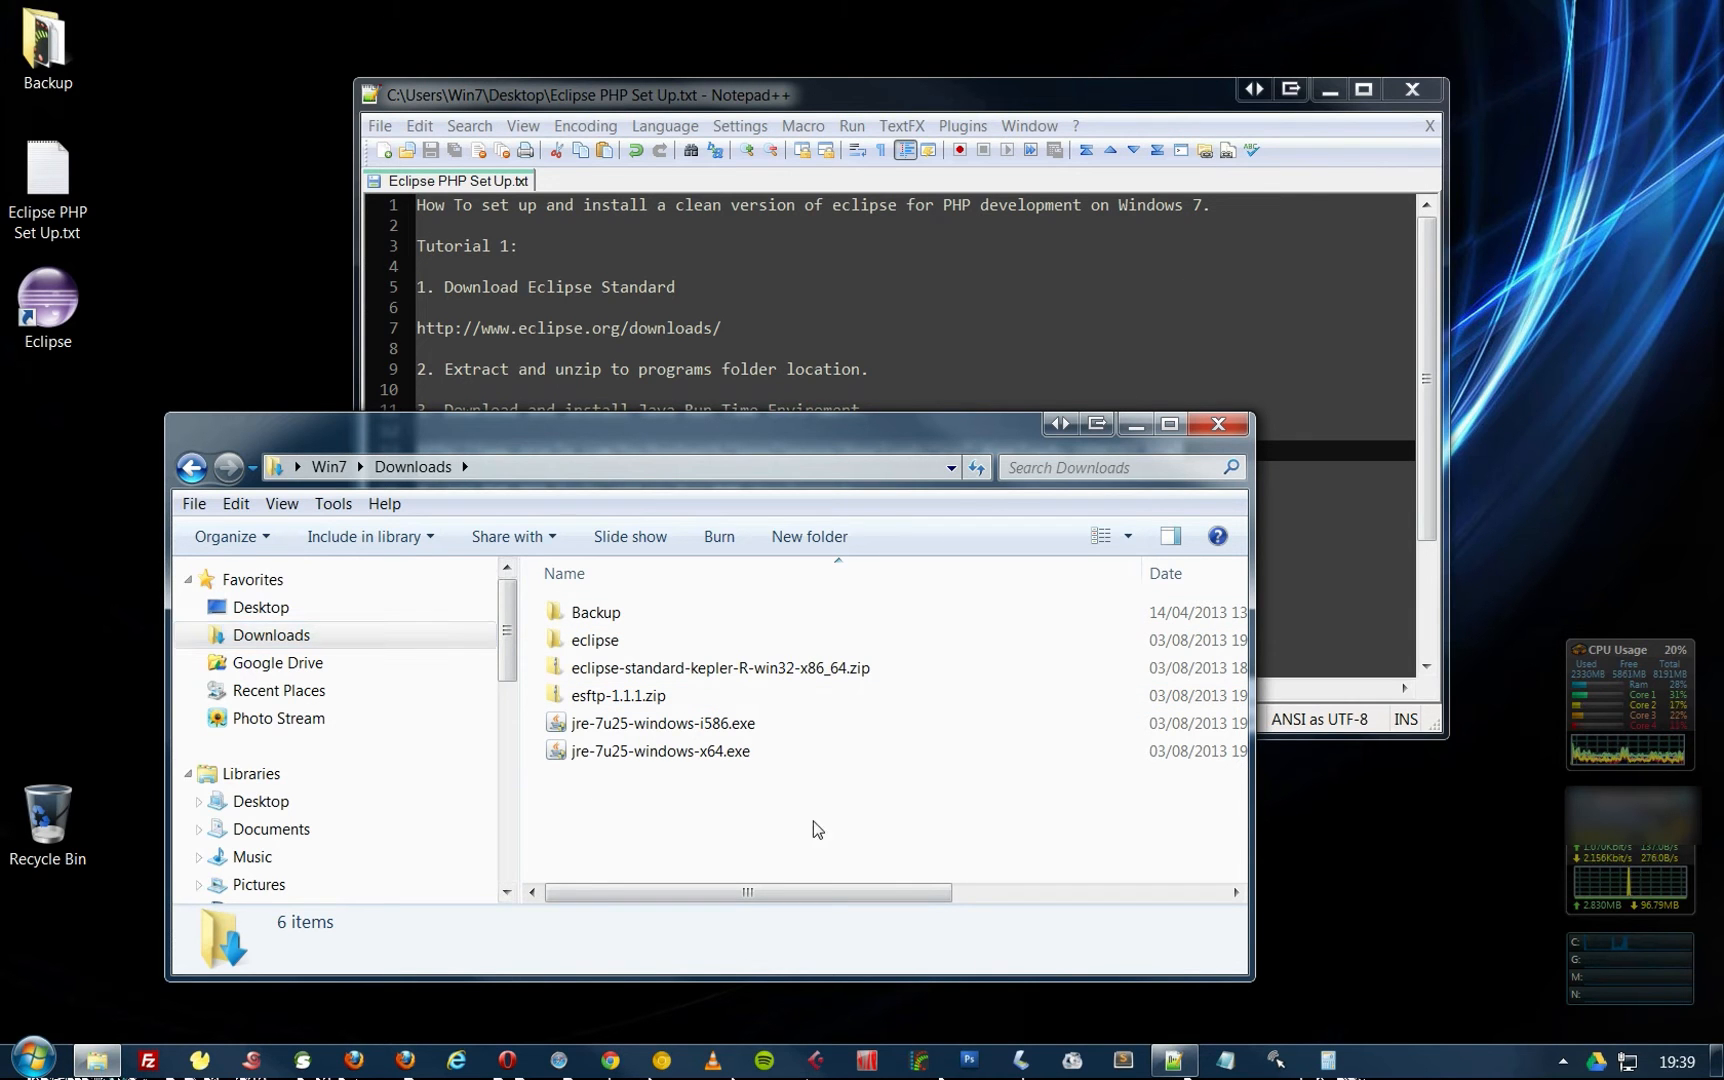
double_click(640, 752)
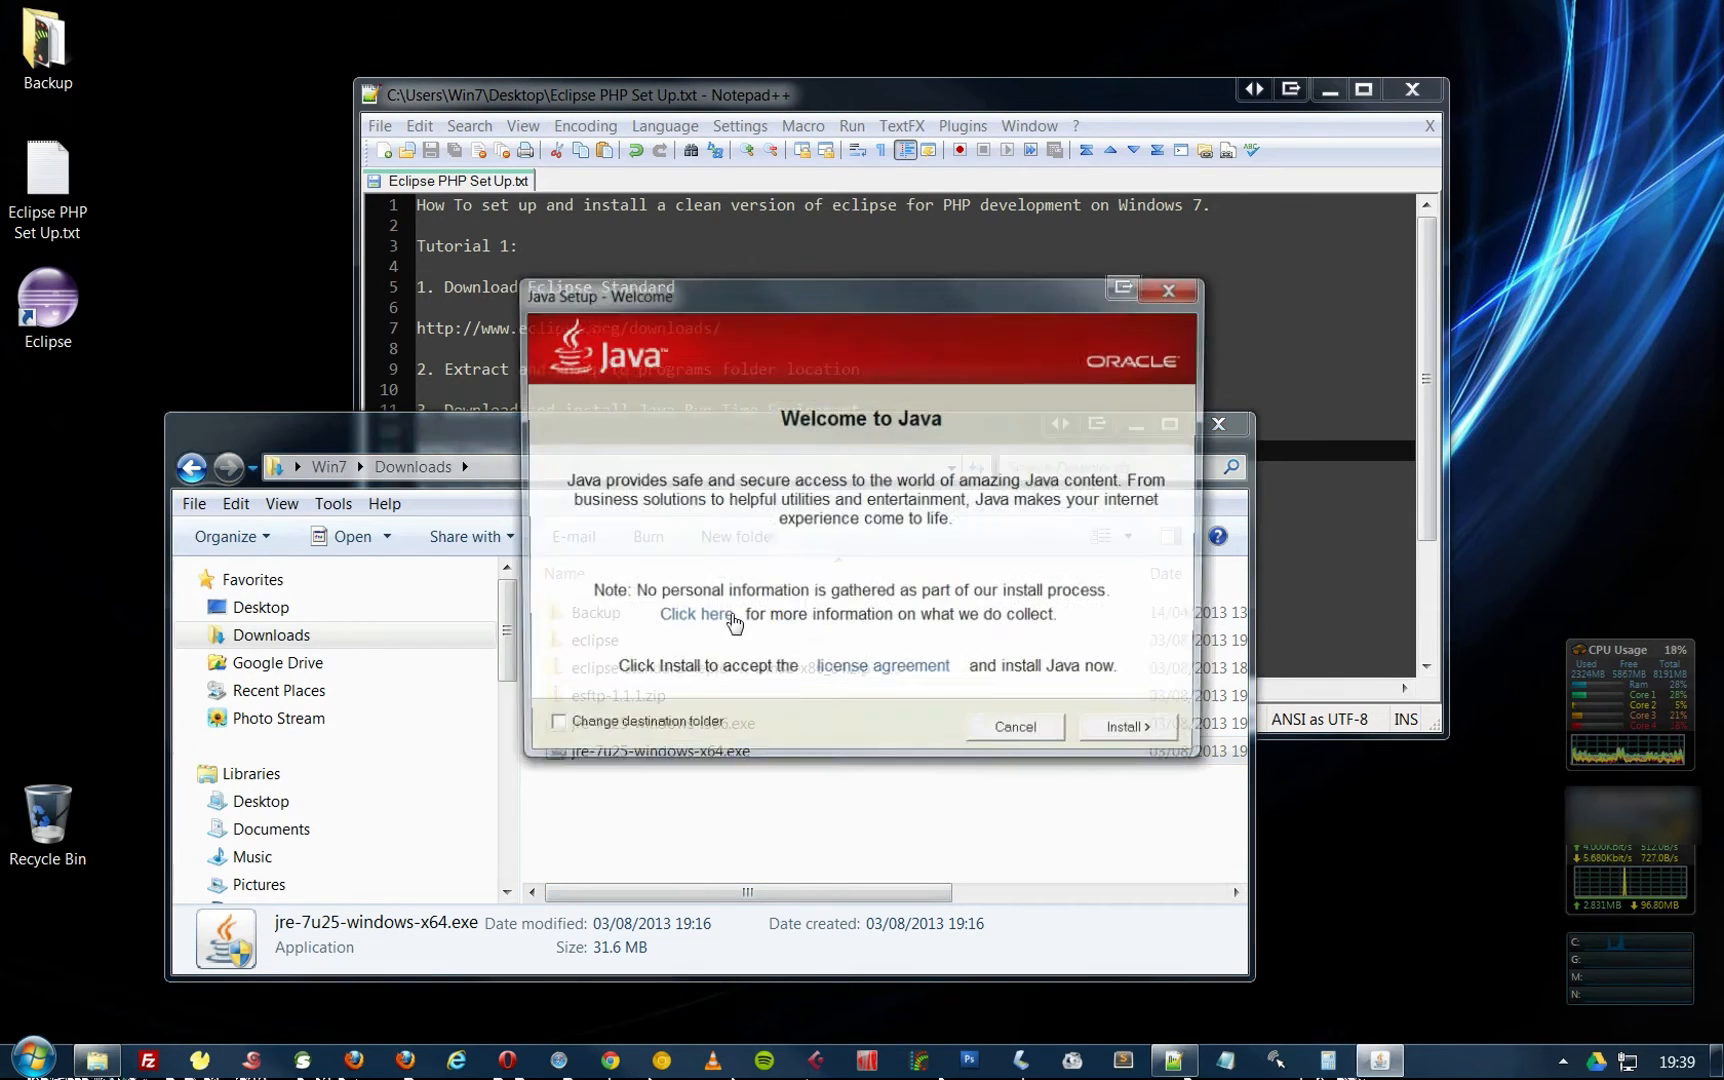
click(1127, 733)
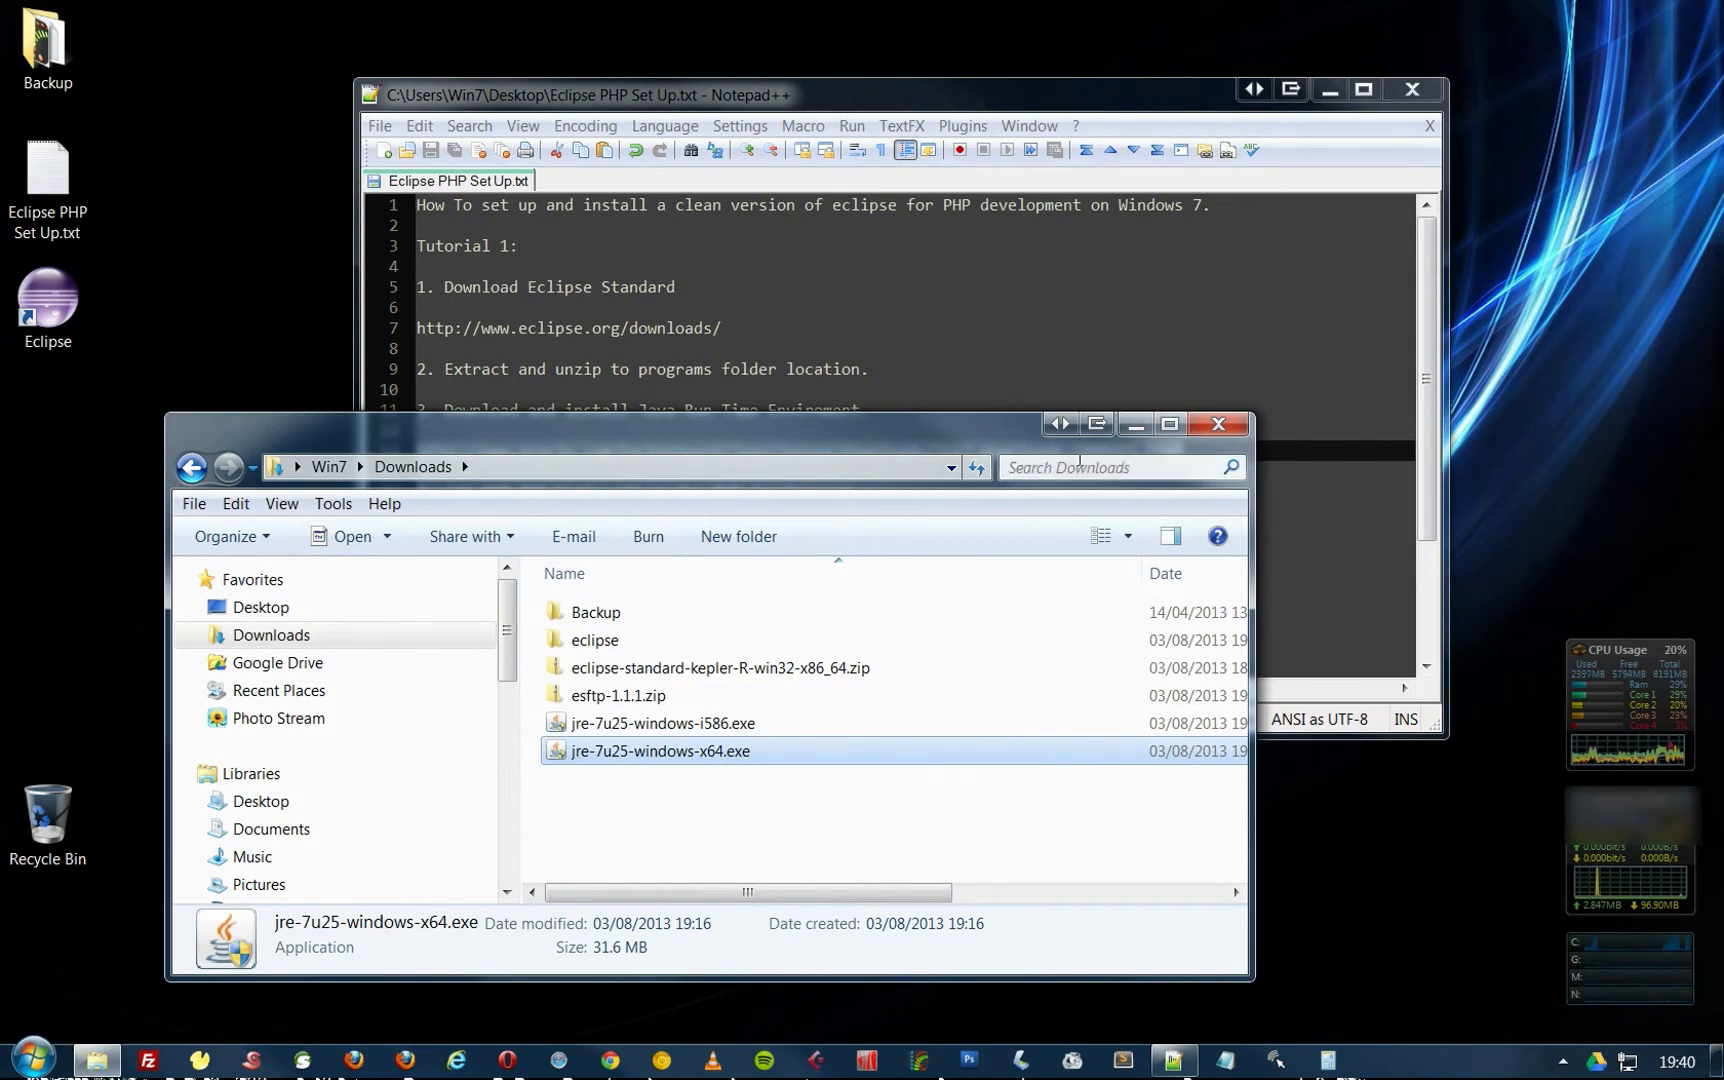
Launch Eclipse from the desktop and choose a new folder named Workspace on Local Disk (N:) as the workspace directory.
click(48, 302)
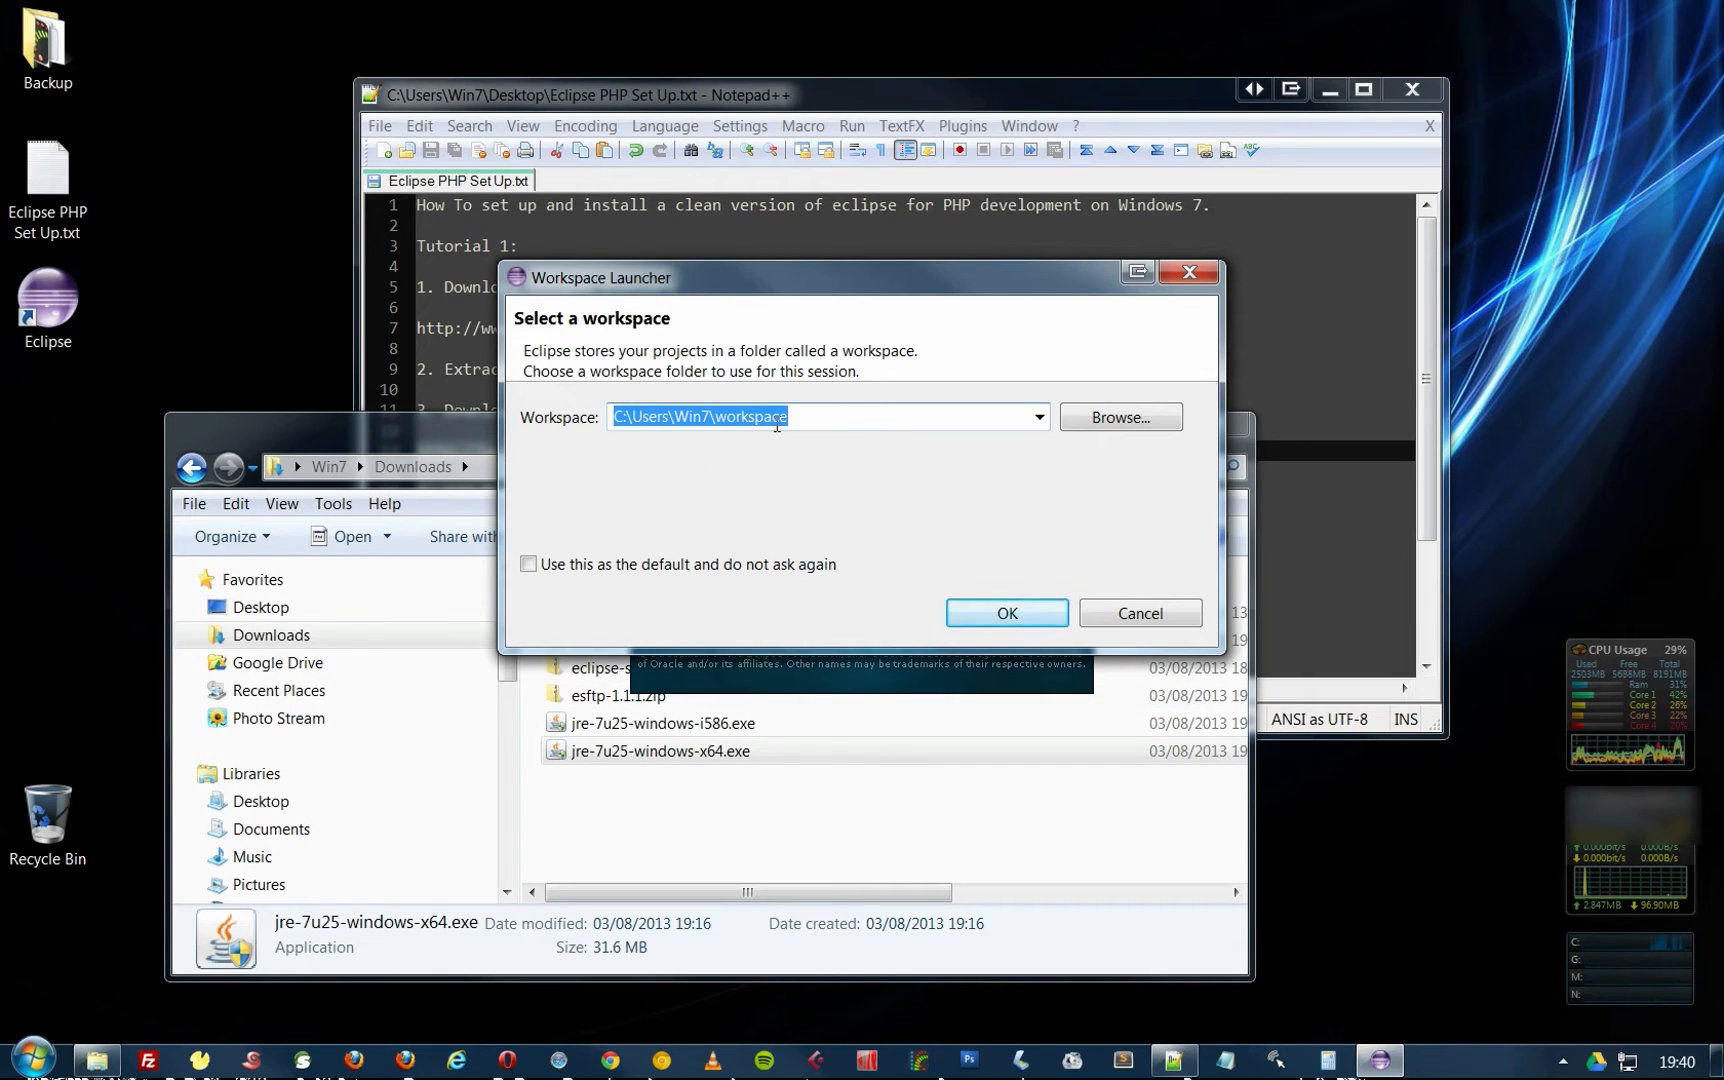
click(1088, 419)
drag(898, 334, 531, 98)
scroll(1201, 412, down, 1)
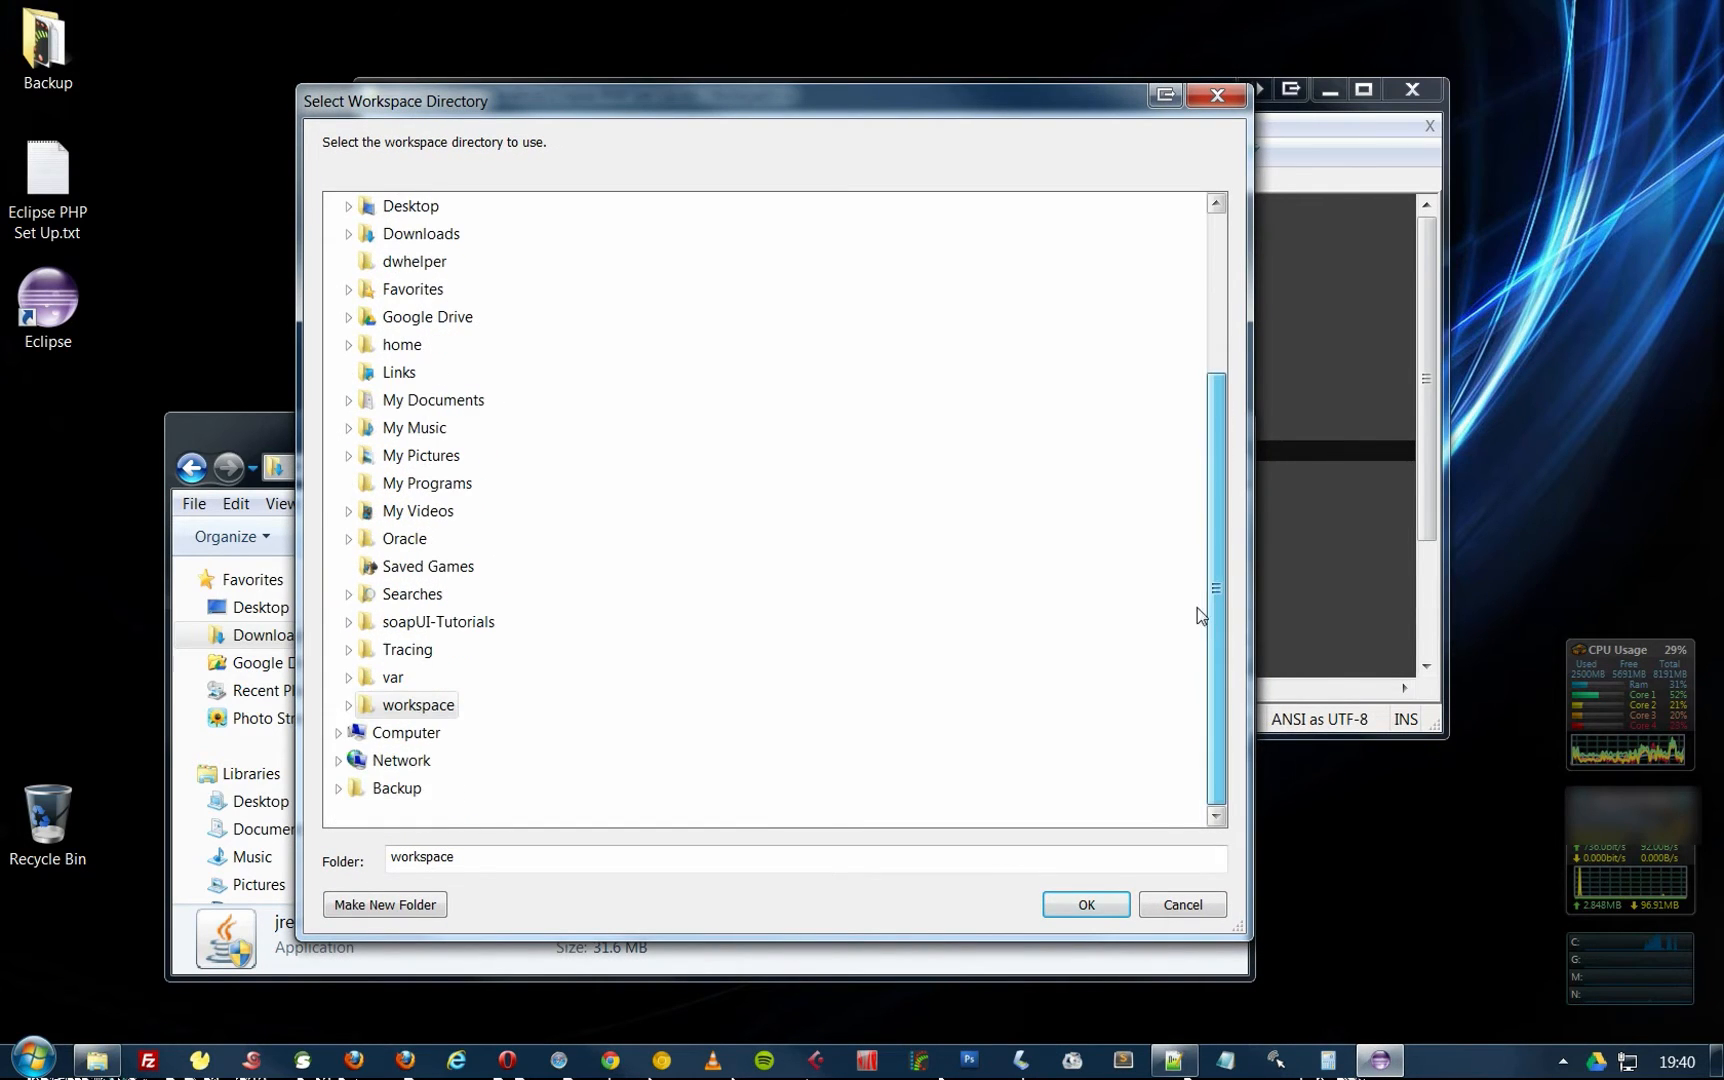
click(360, 731)
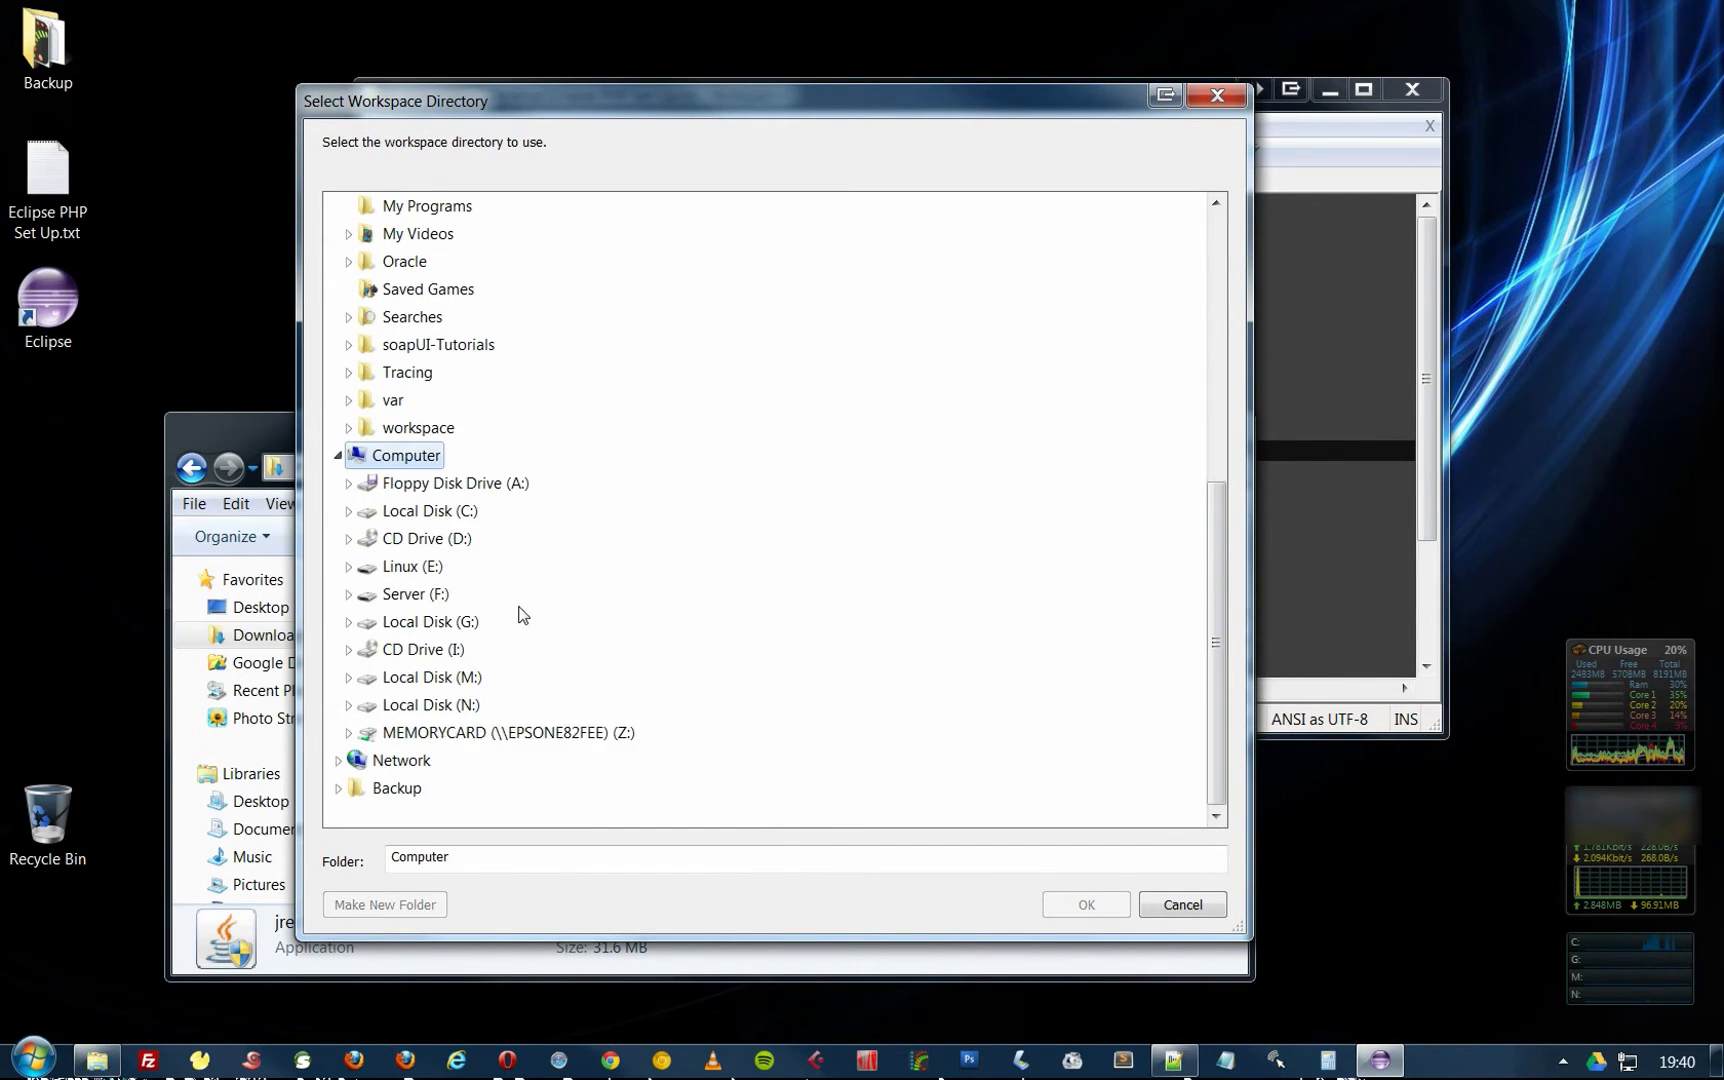
click(455, 705)
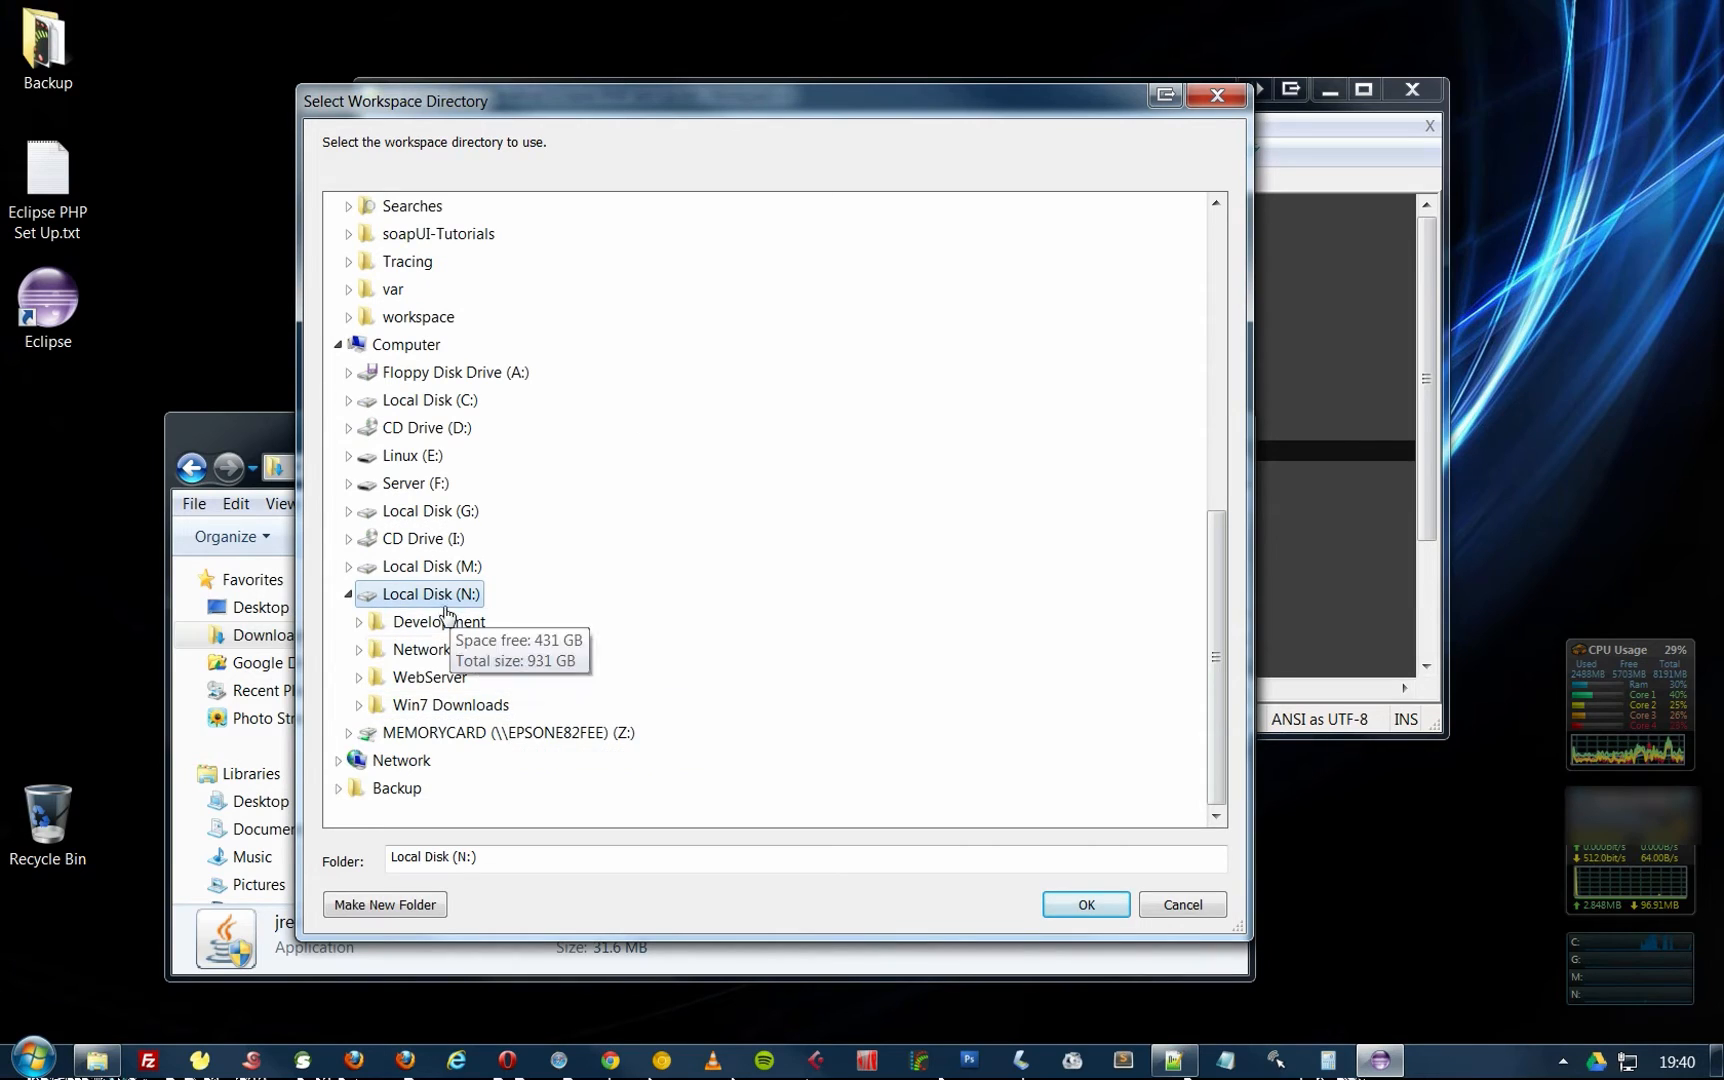
click(405, 908)
text(Workspace)
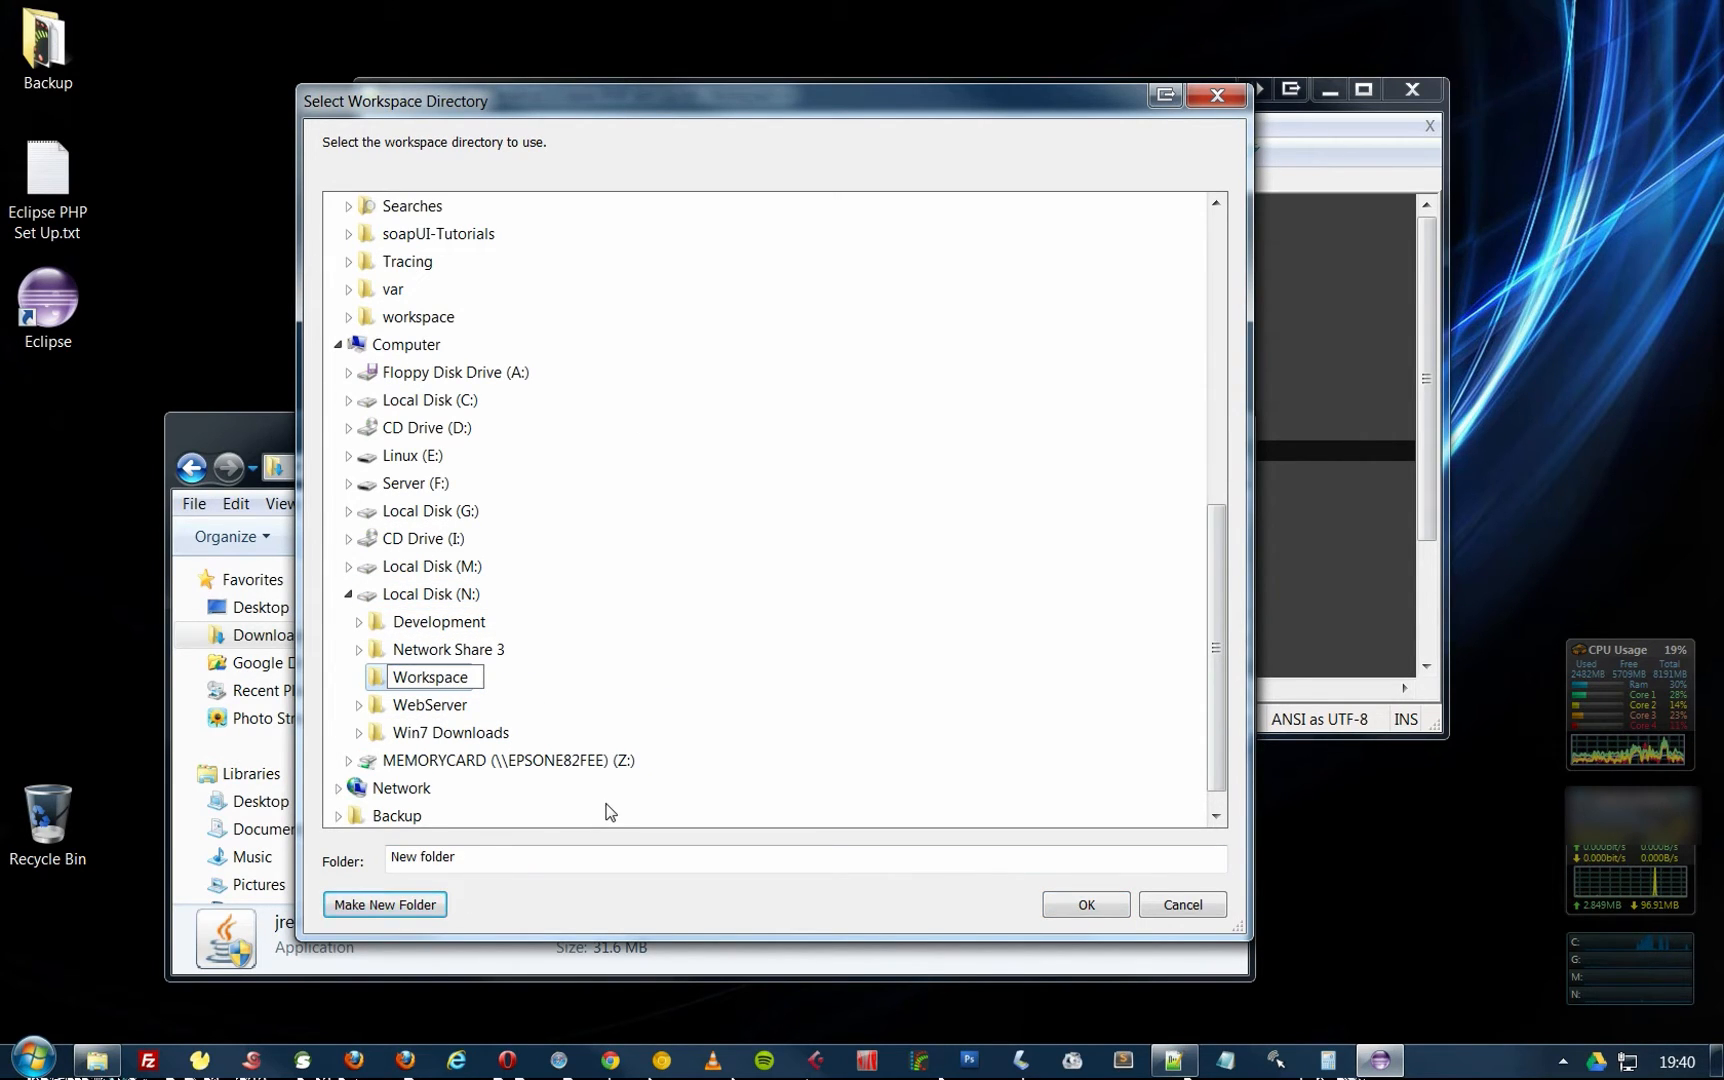
key(Return)
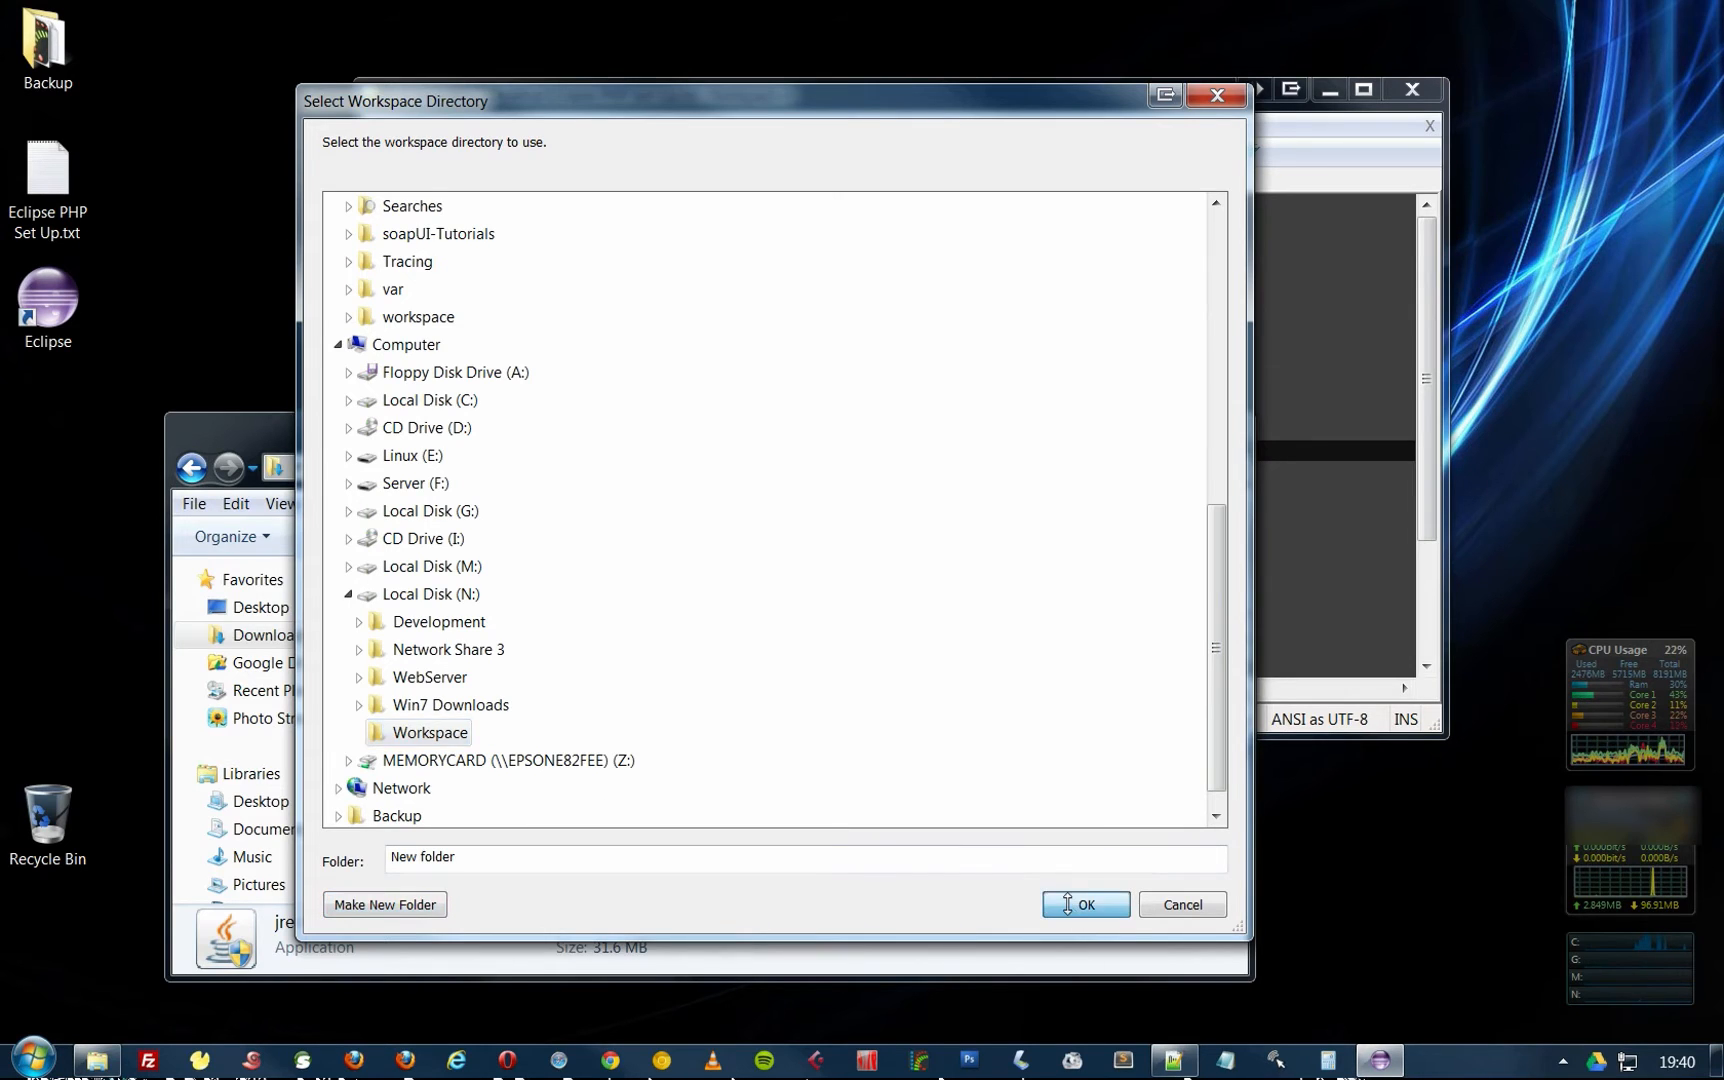
click(1067, 904)
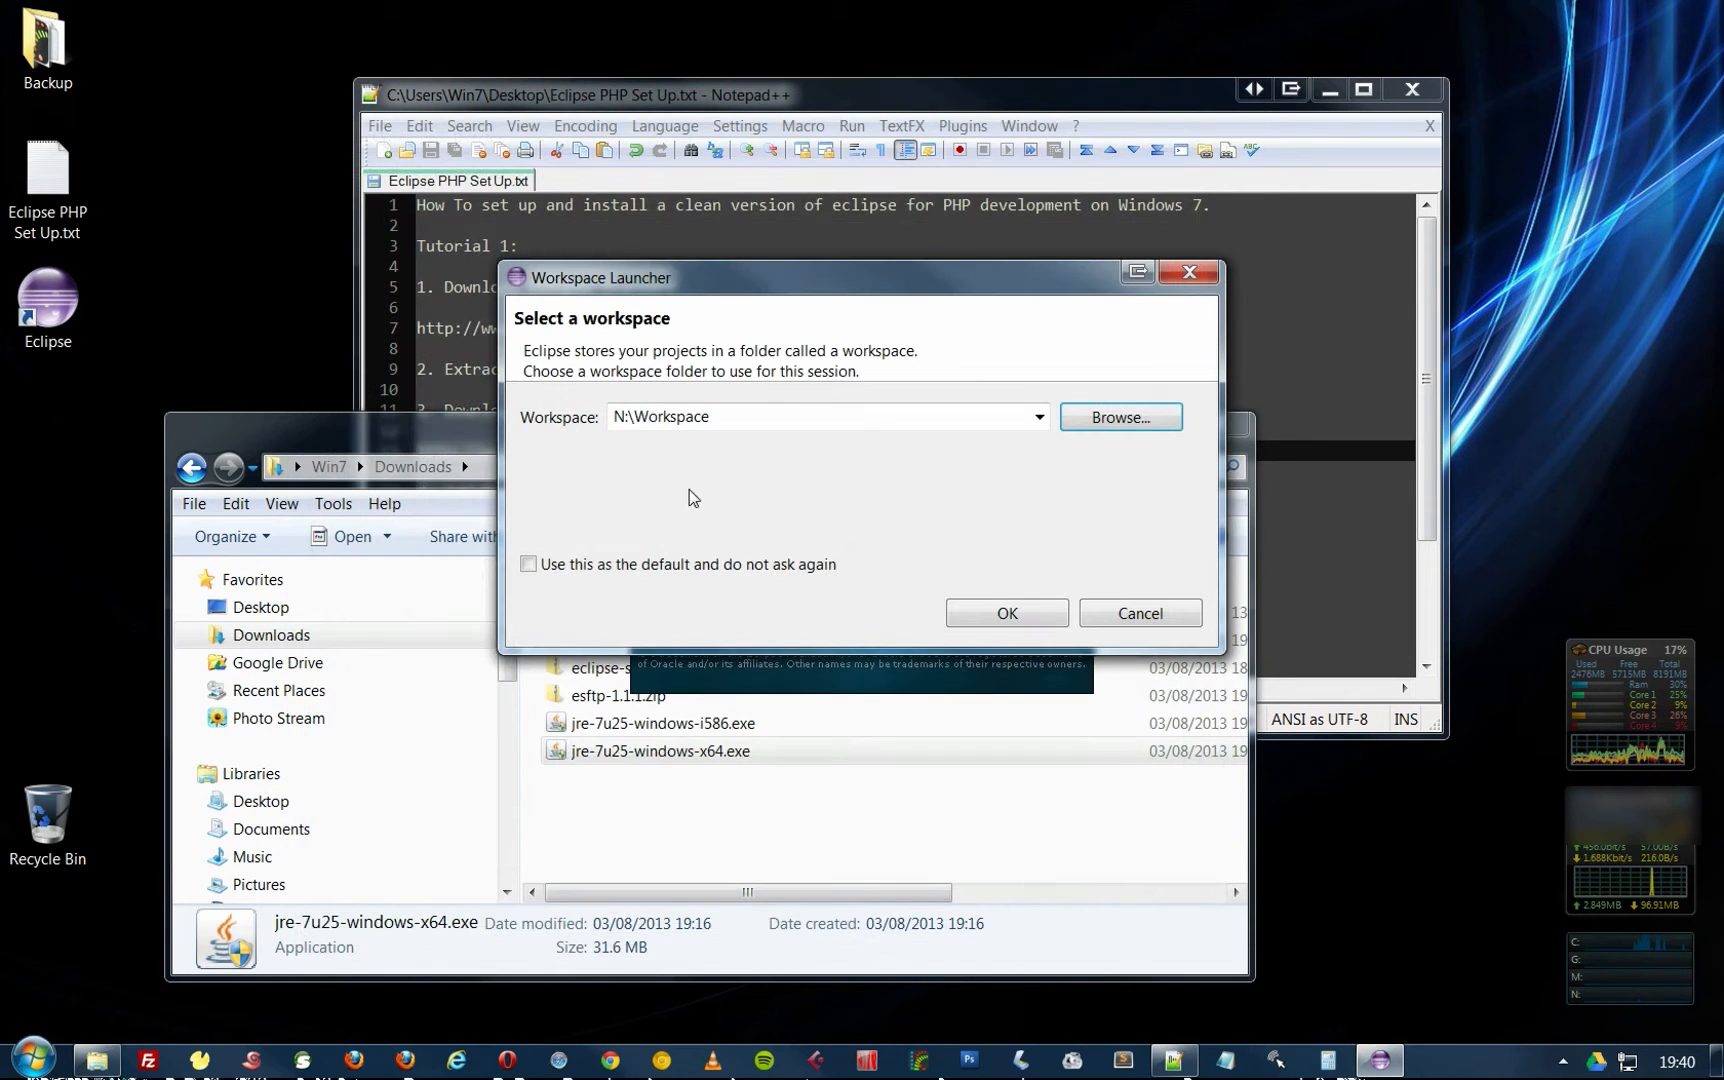
Accept N:\Workspace as the default workspace without asking again, and close the Welcome page in the maximized Eclipse window.
click(586, 566)
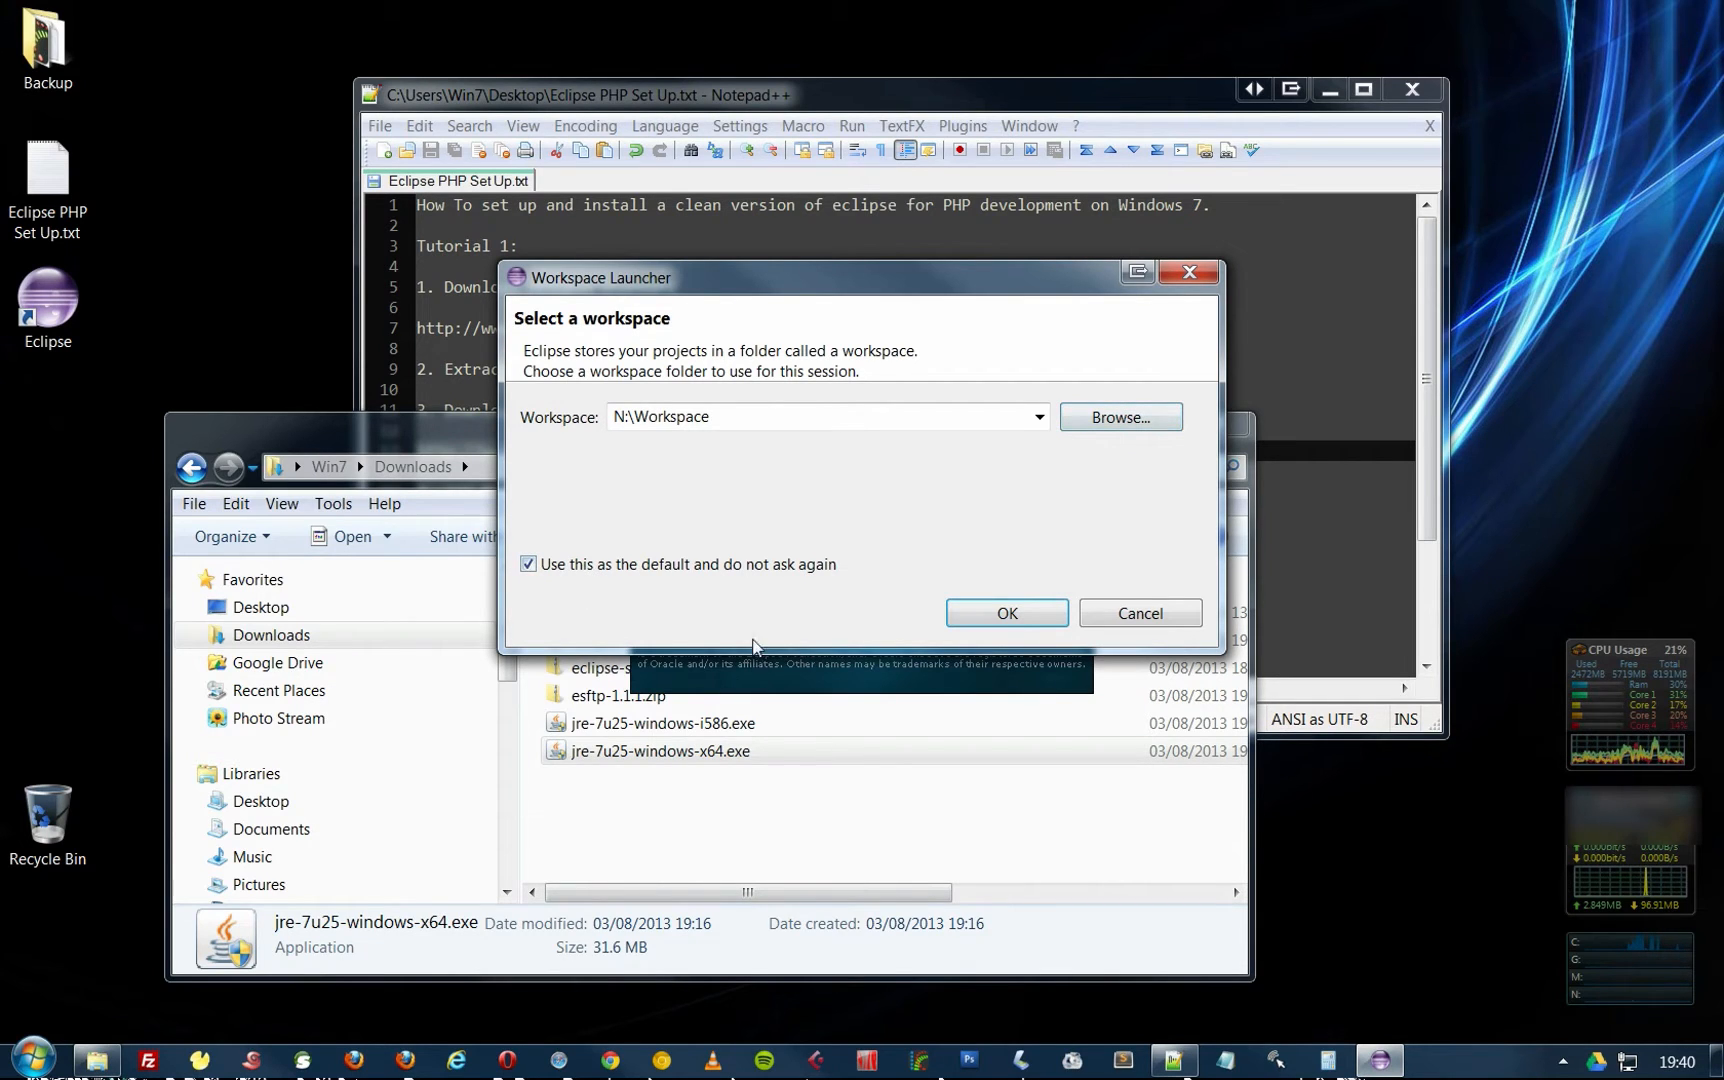
click(1008, 614)
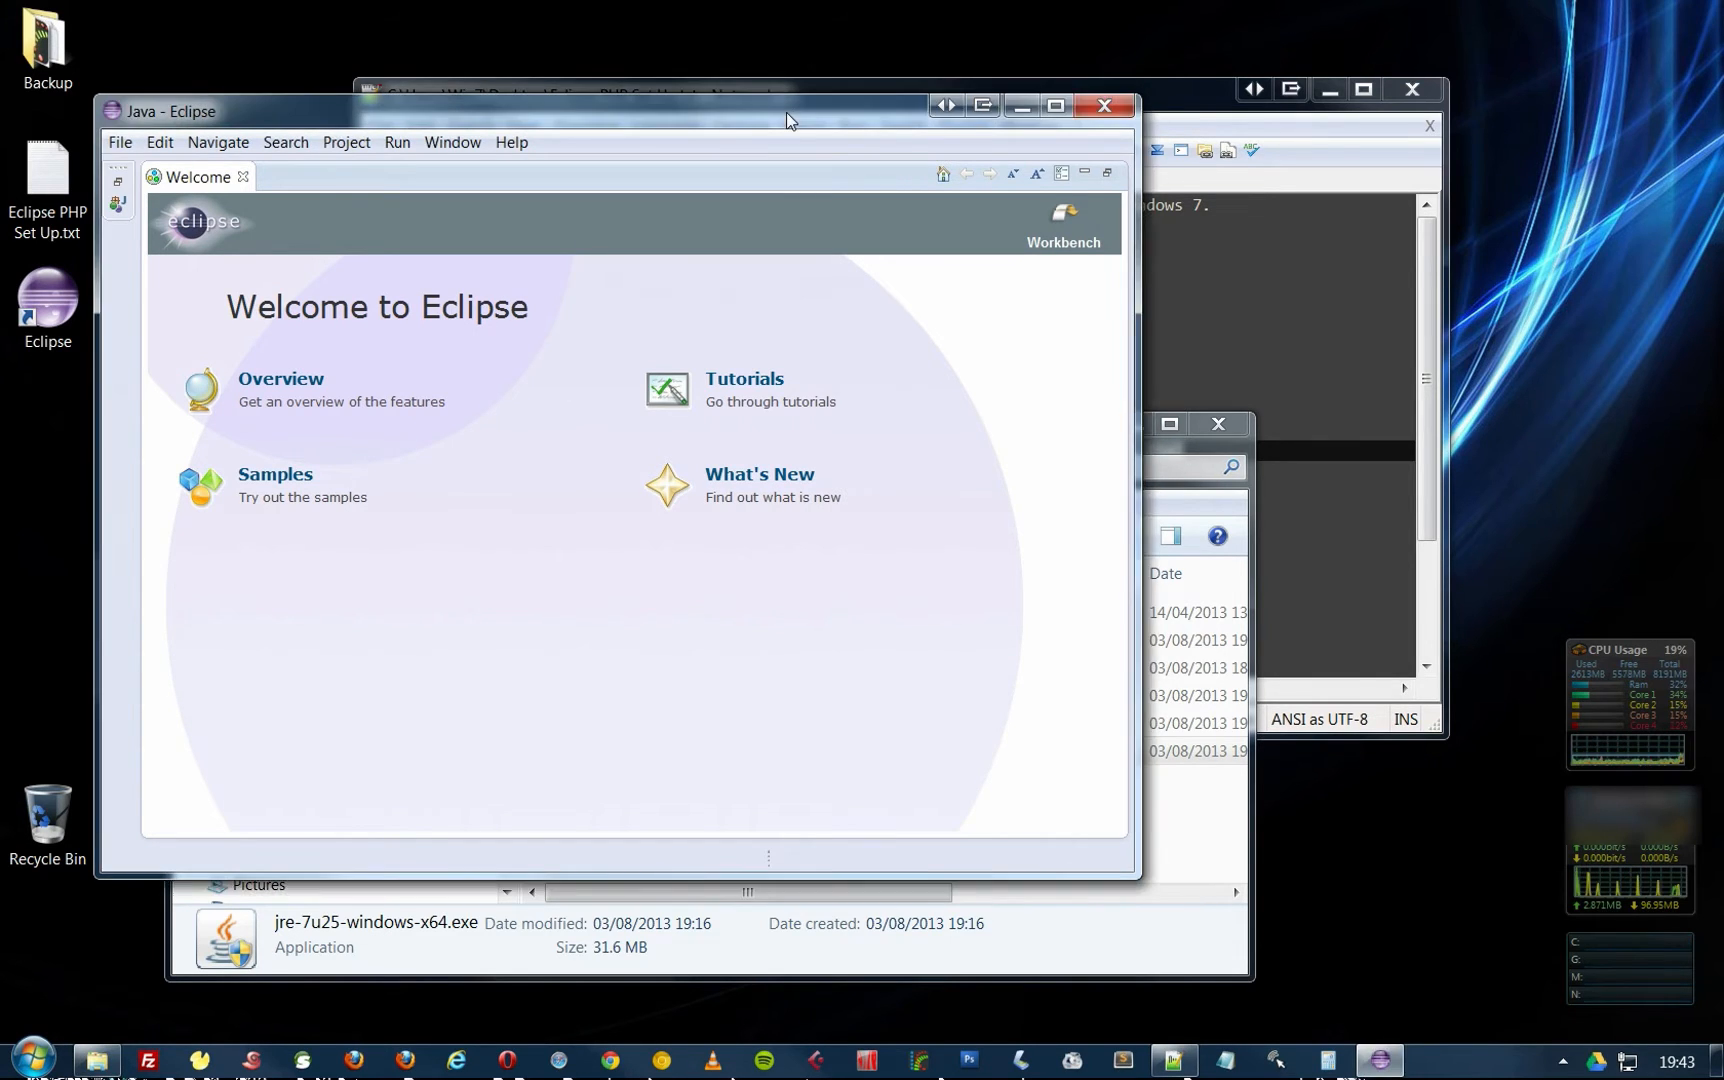
double_click(787, 112)
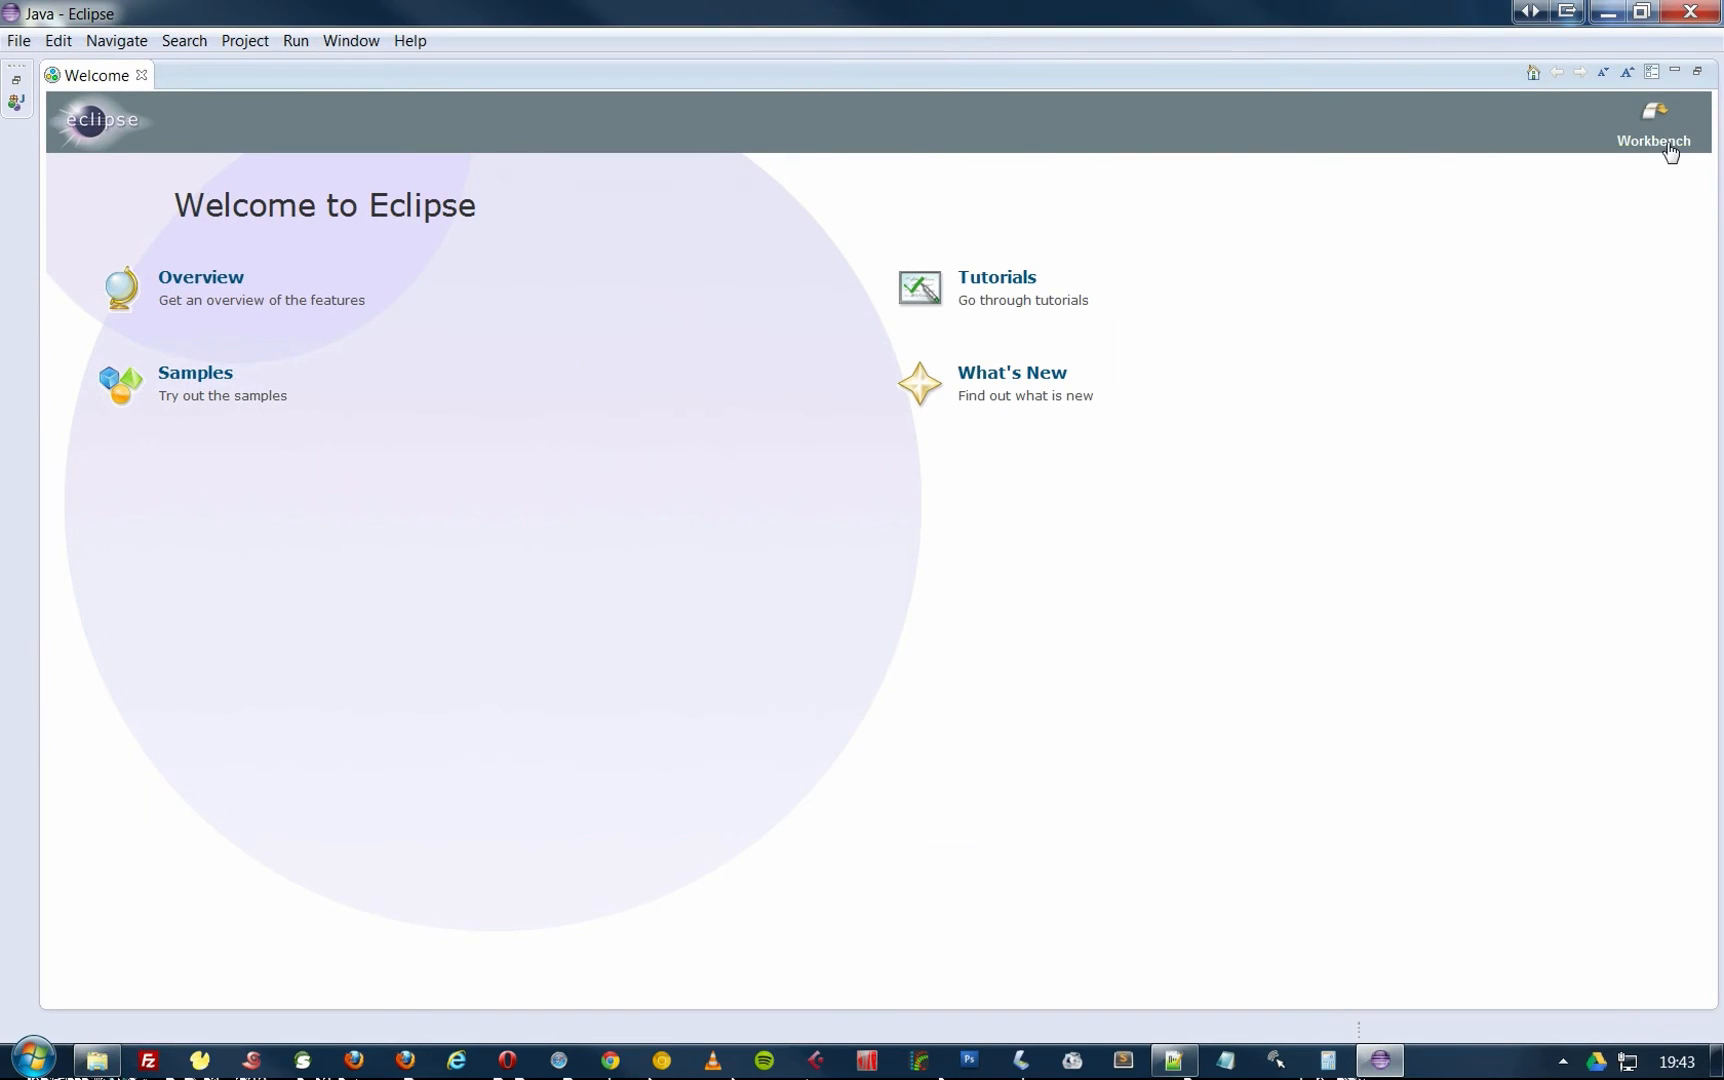
click(141, 75)
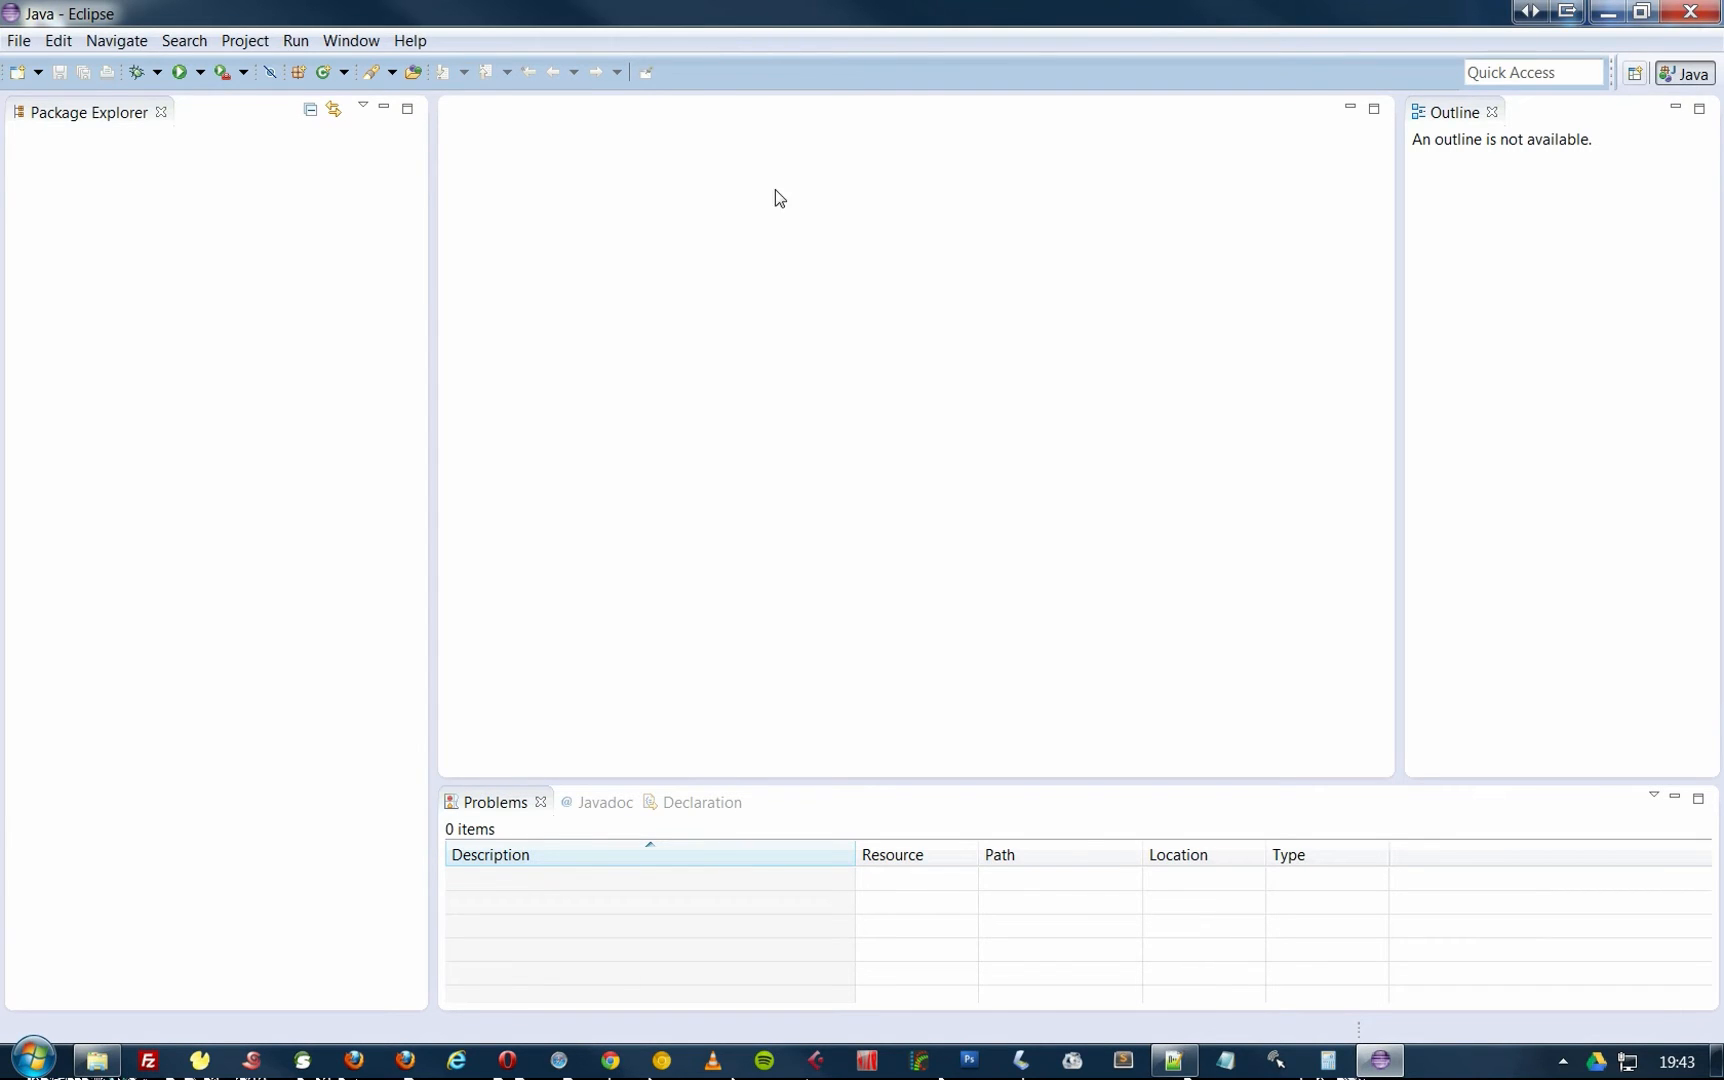
Apply the Classic theme in the General Appearance preferences, dismissing the theme-change messages.
click(350, 40)
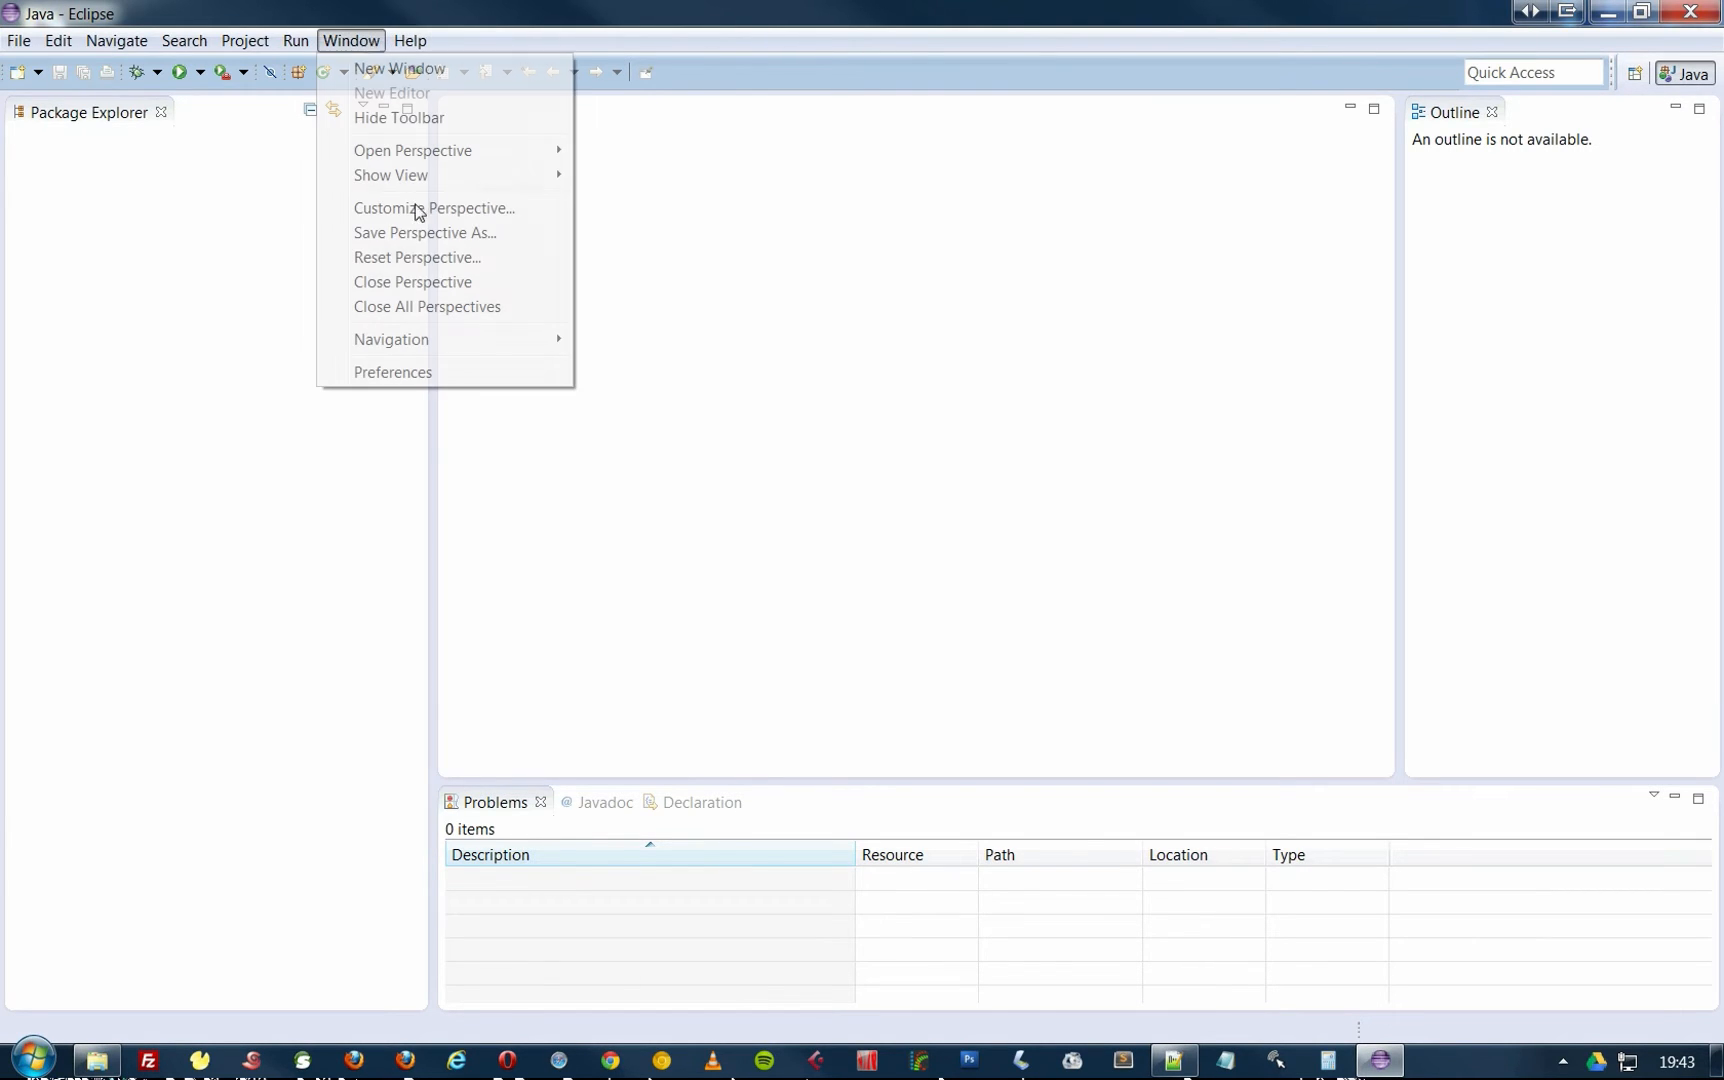
click(395, 372)
click(547, 206)
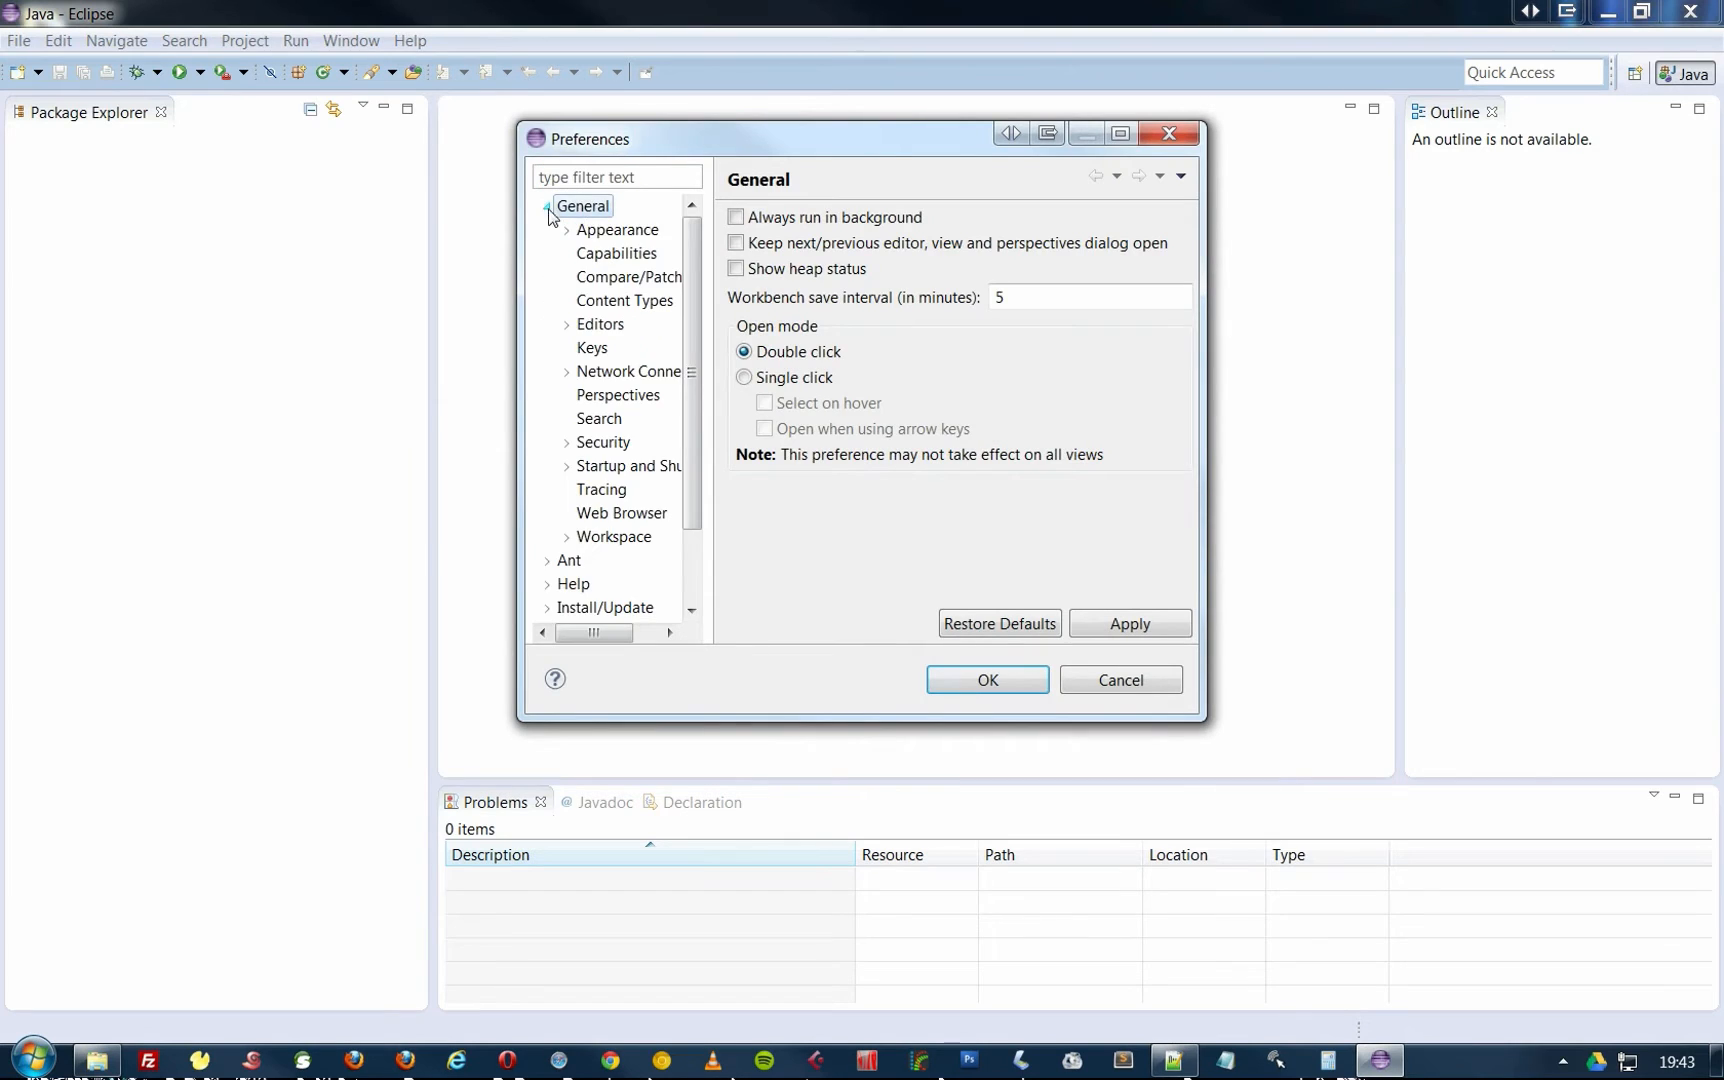
click(591, 230)
click(862, 230)
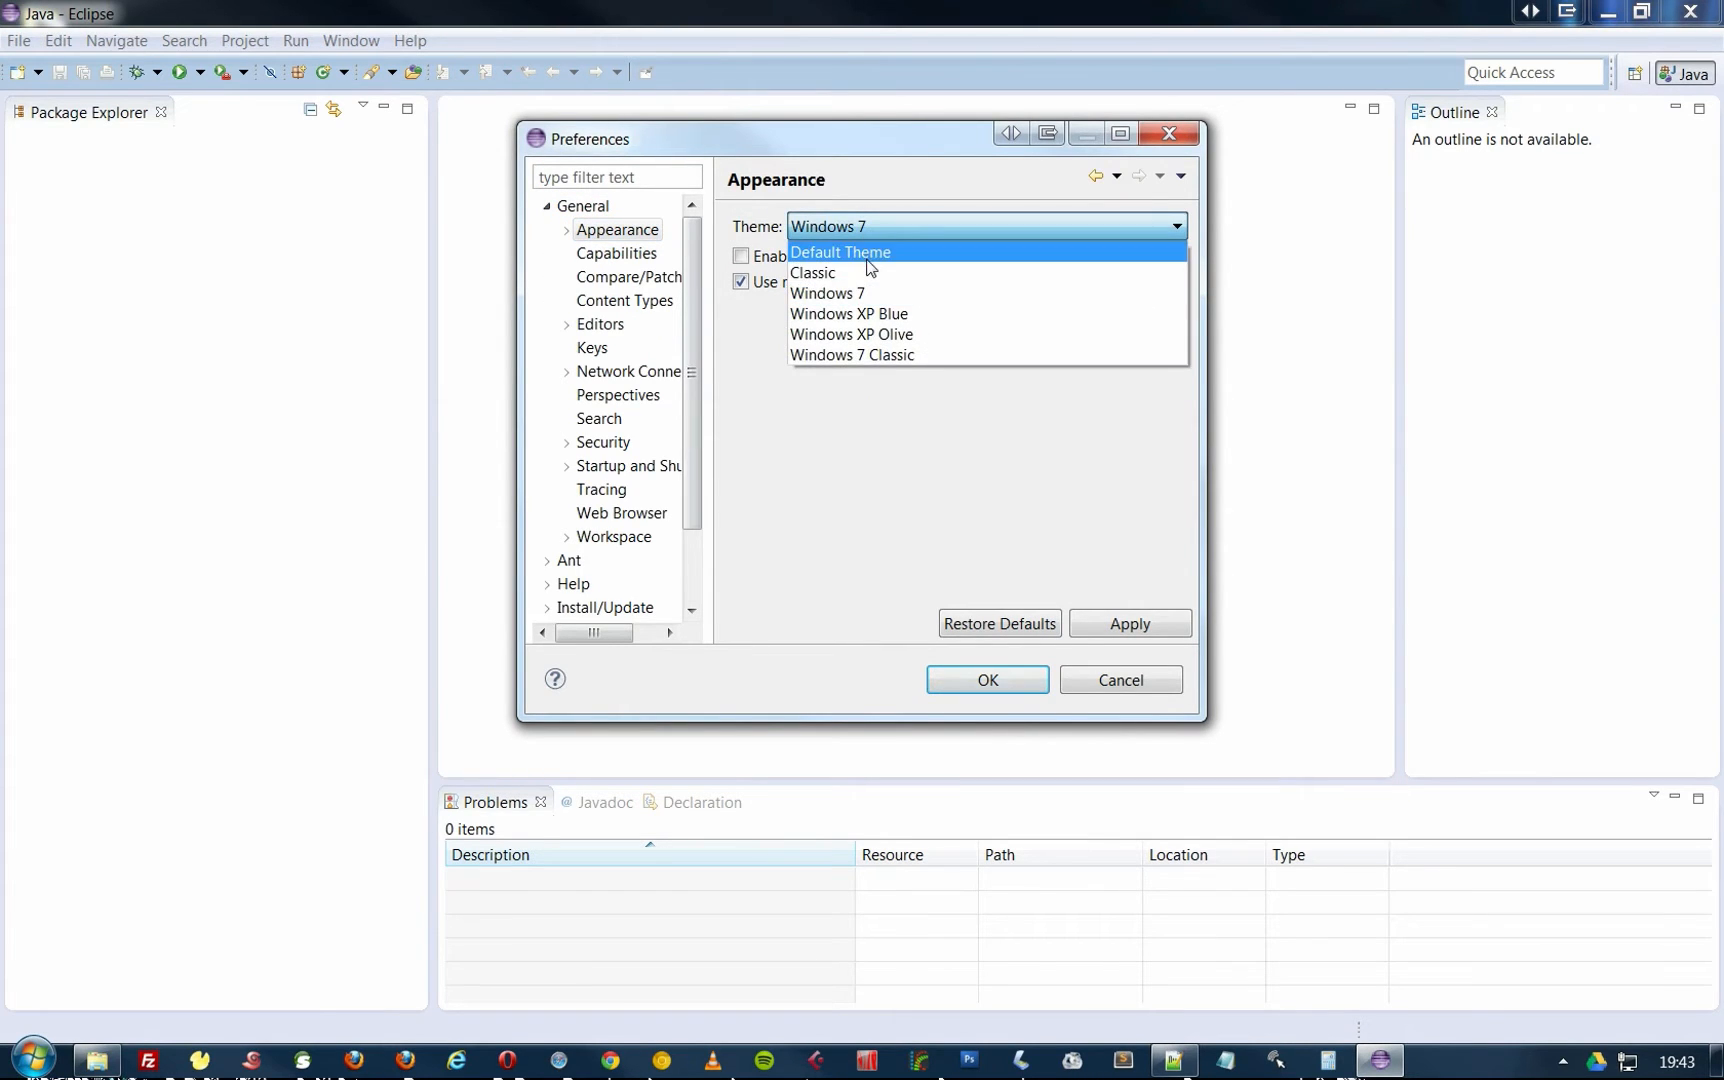
click(862, 269)
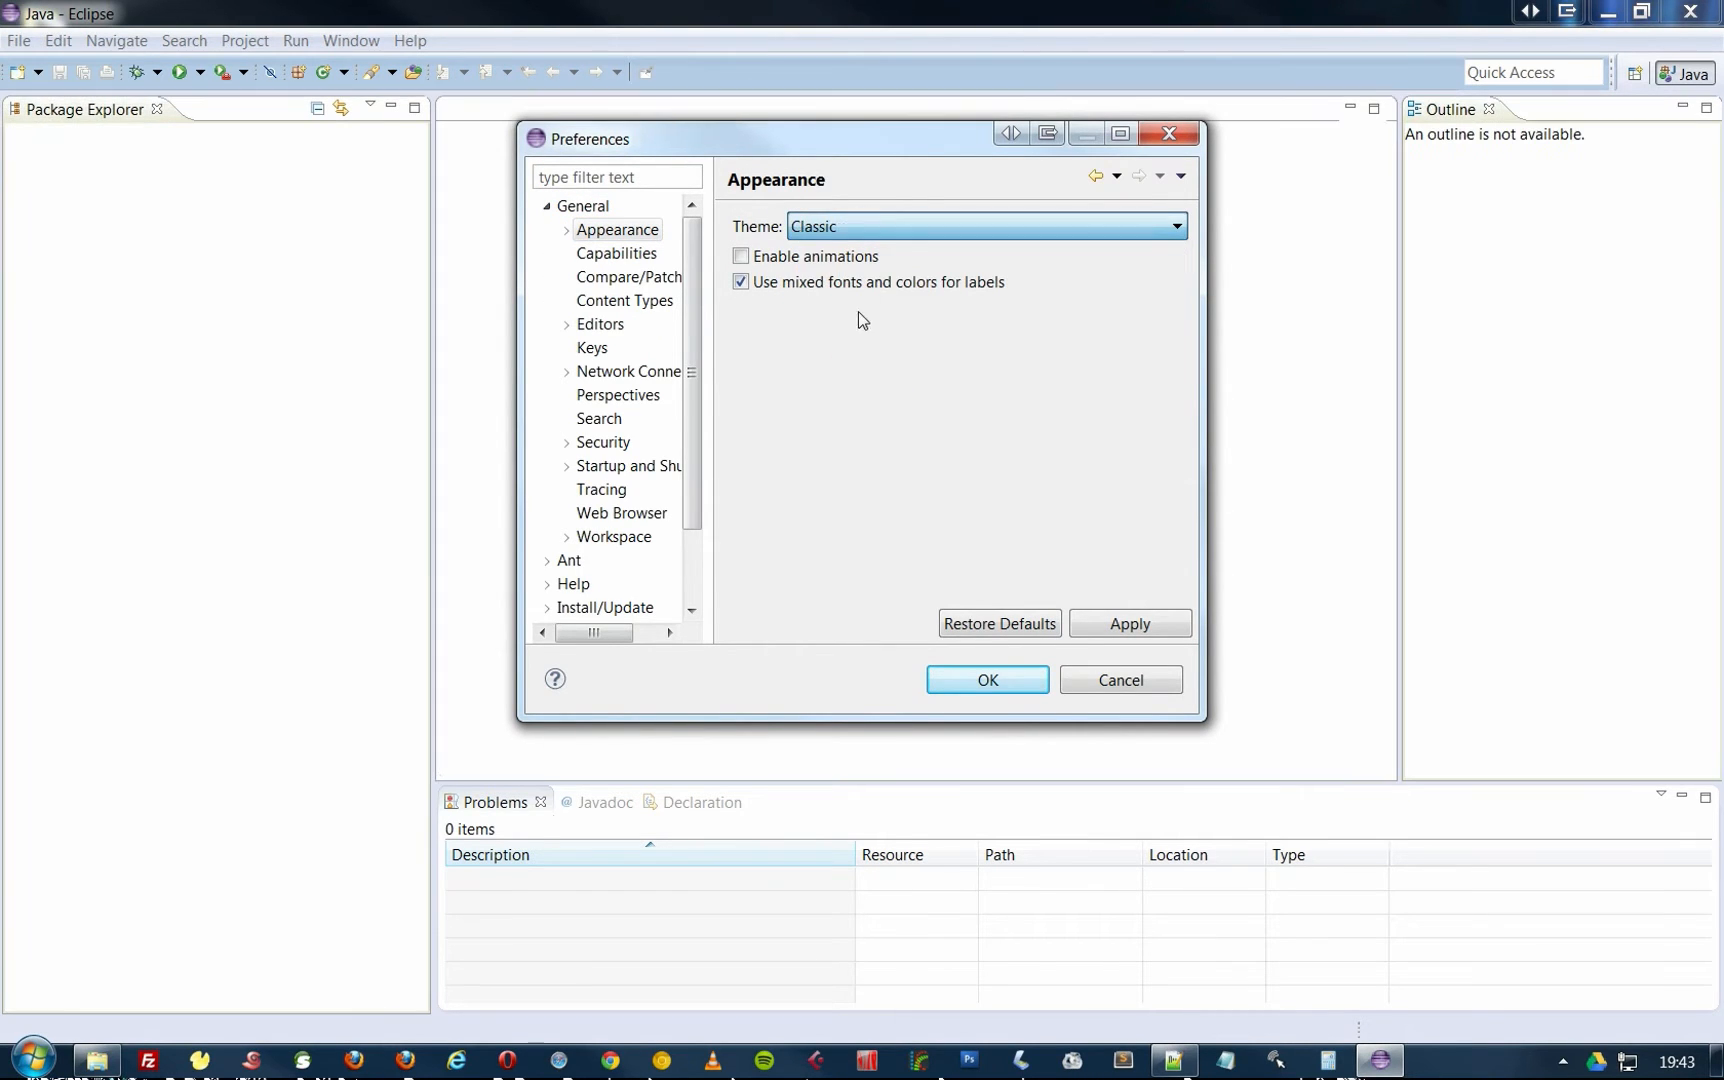
click(1099, 618)
click(1117, 443)
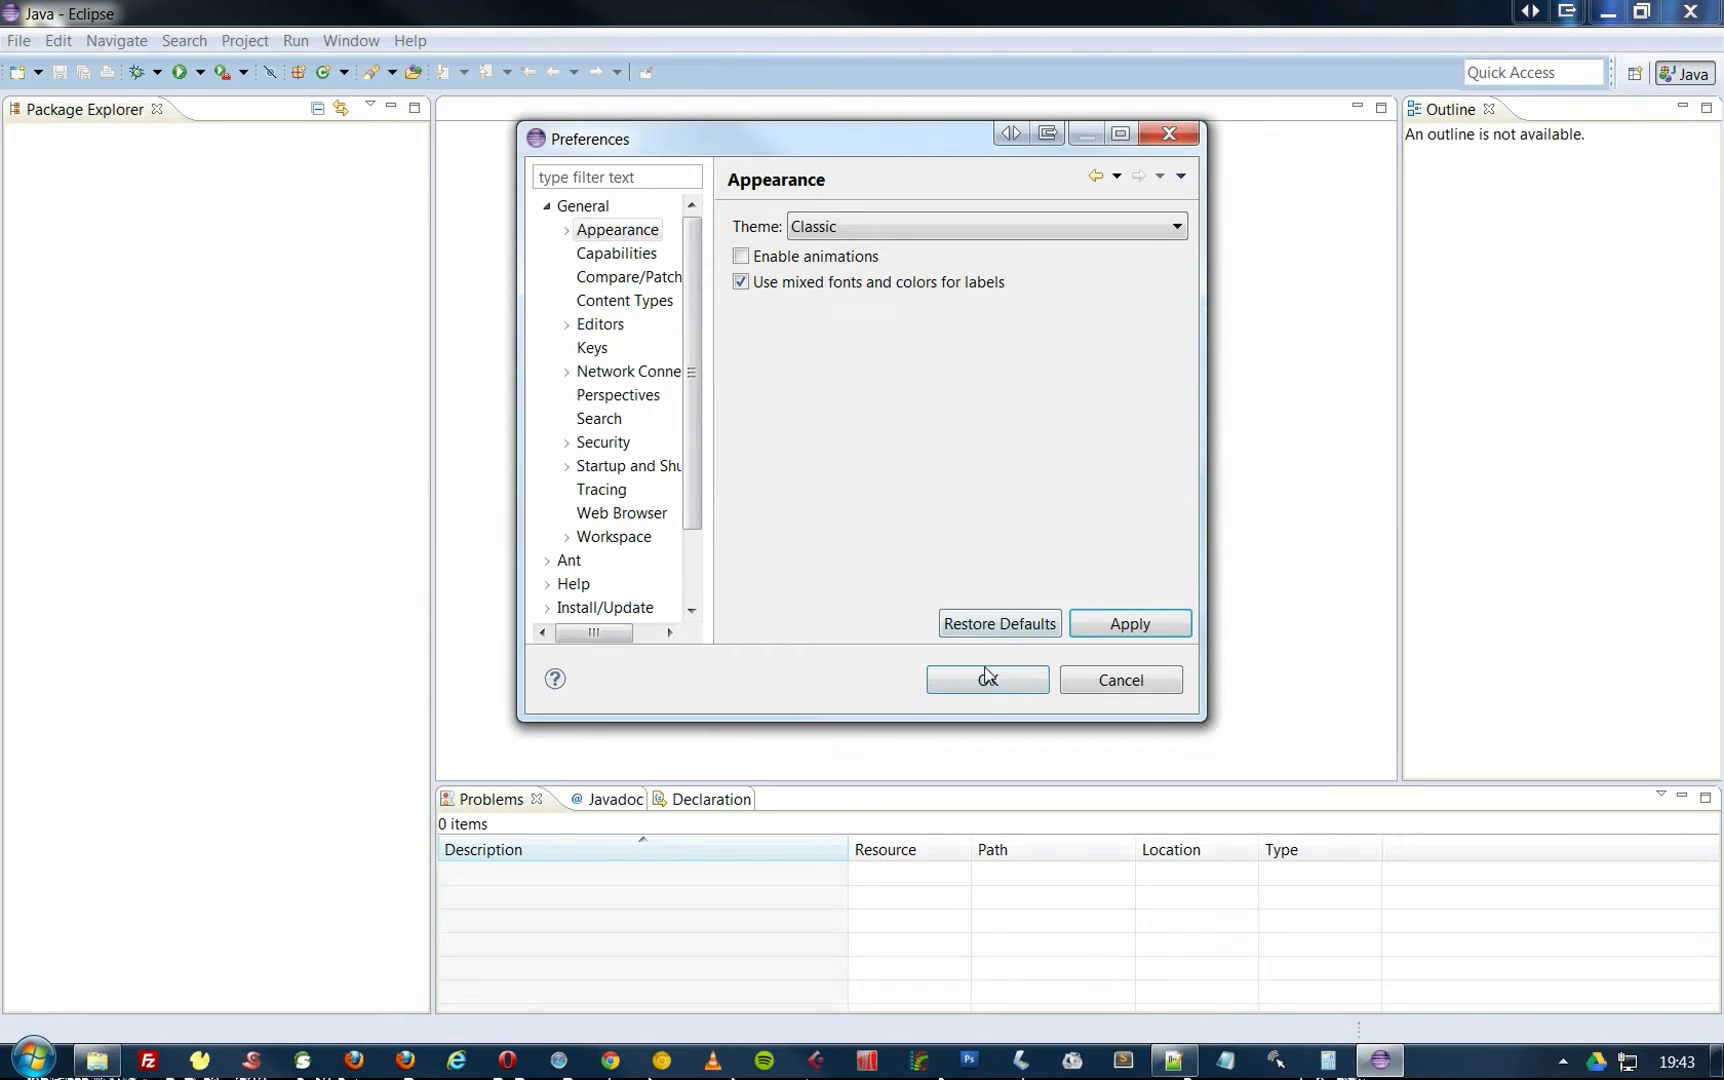
click(986, 680)
click(1132, 444)
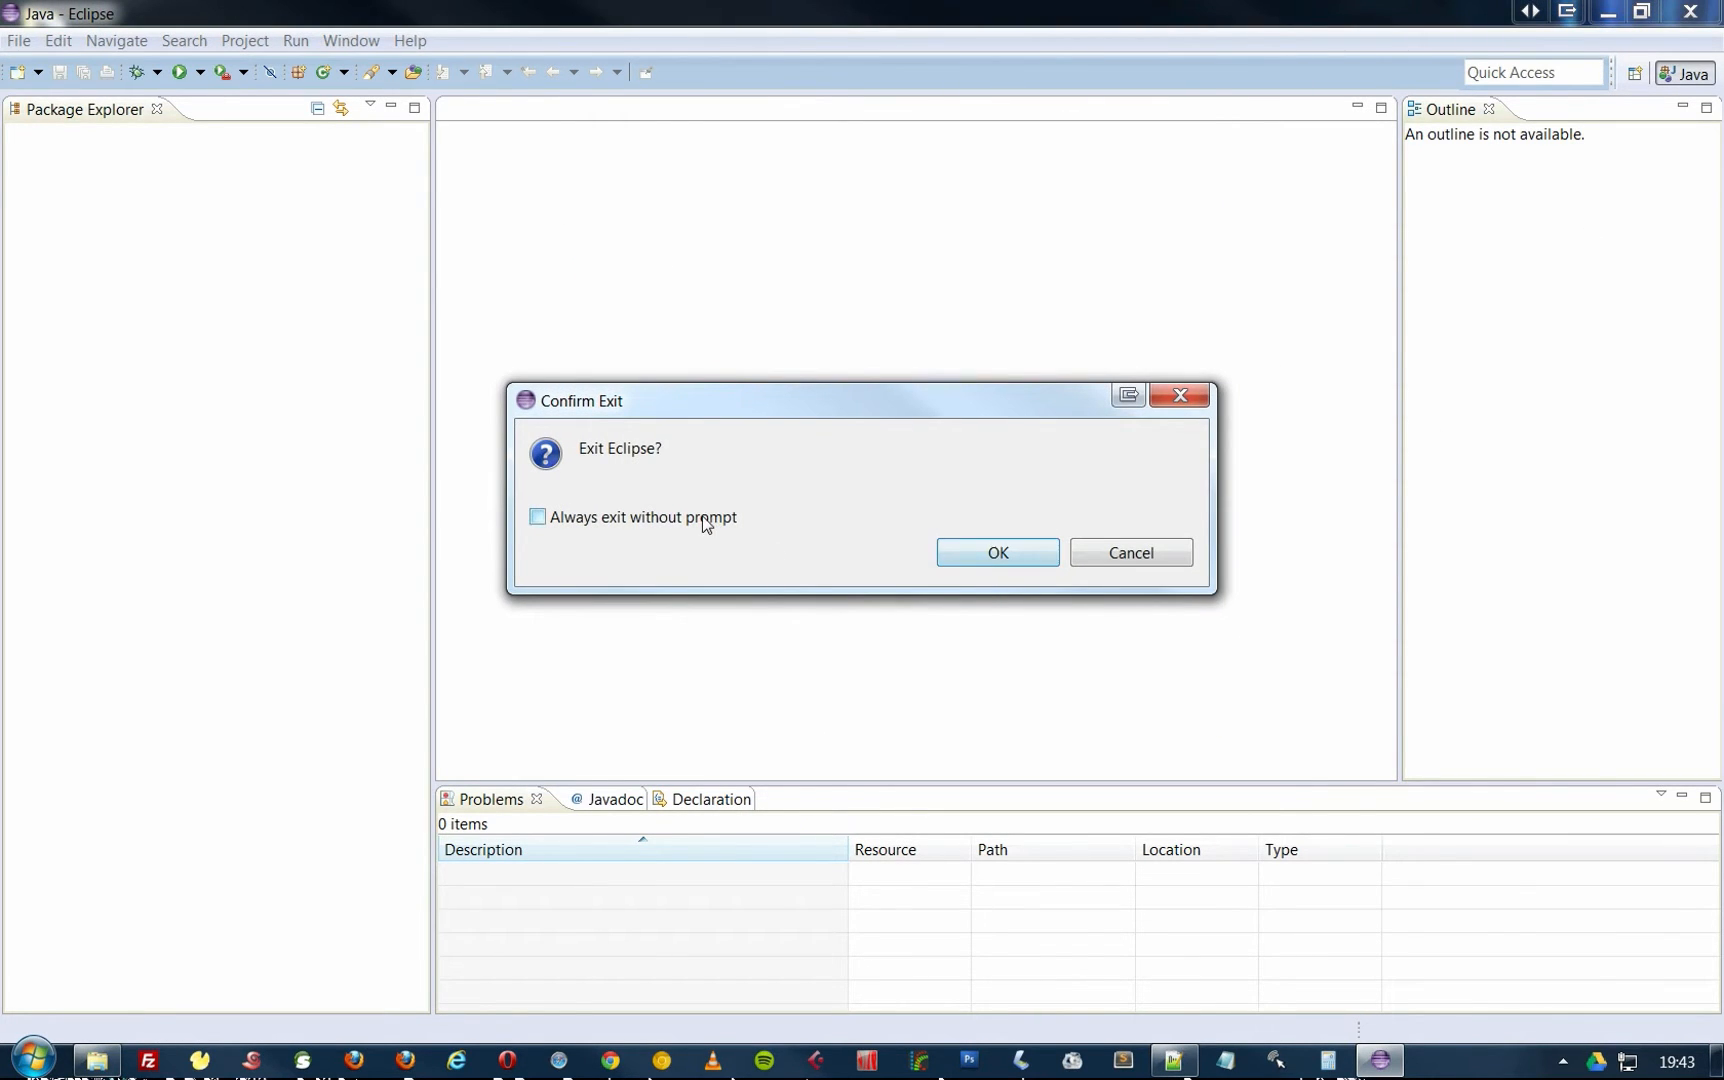
Restart Eclipse with Always exit without prompt enabled, and narrow the Package Explorer pane.
click(705, 520)
click(1008, 558)
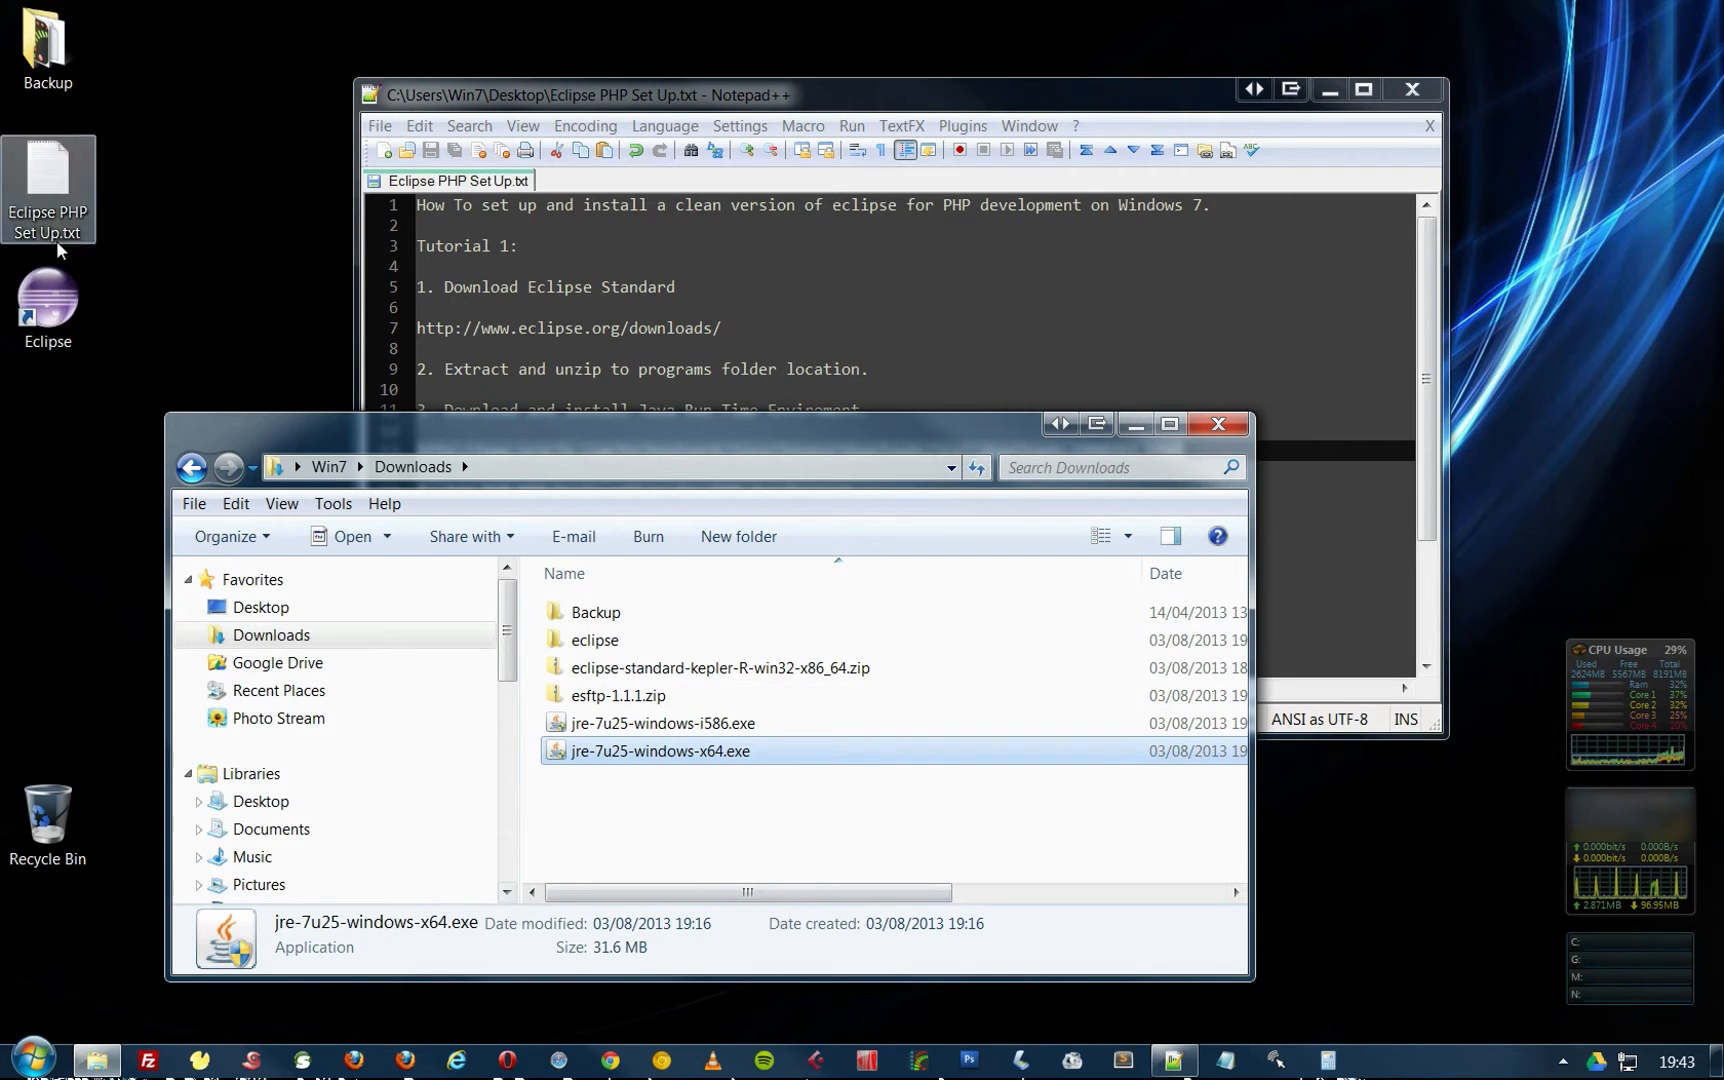
double_click(48, 300)
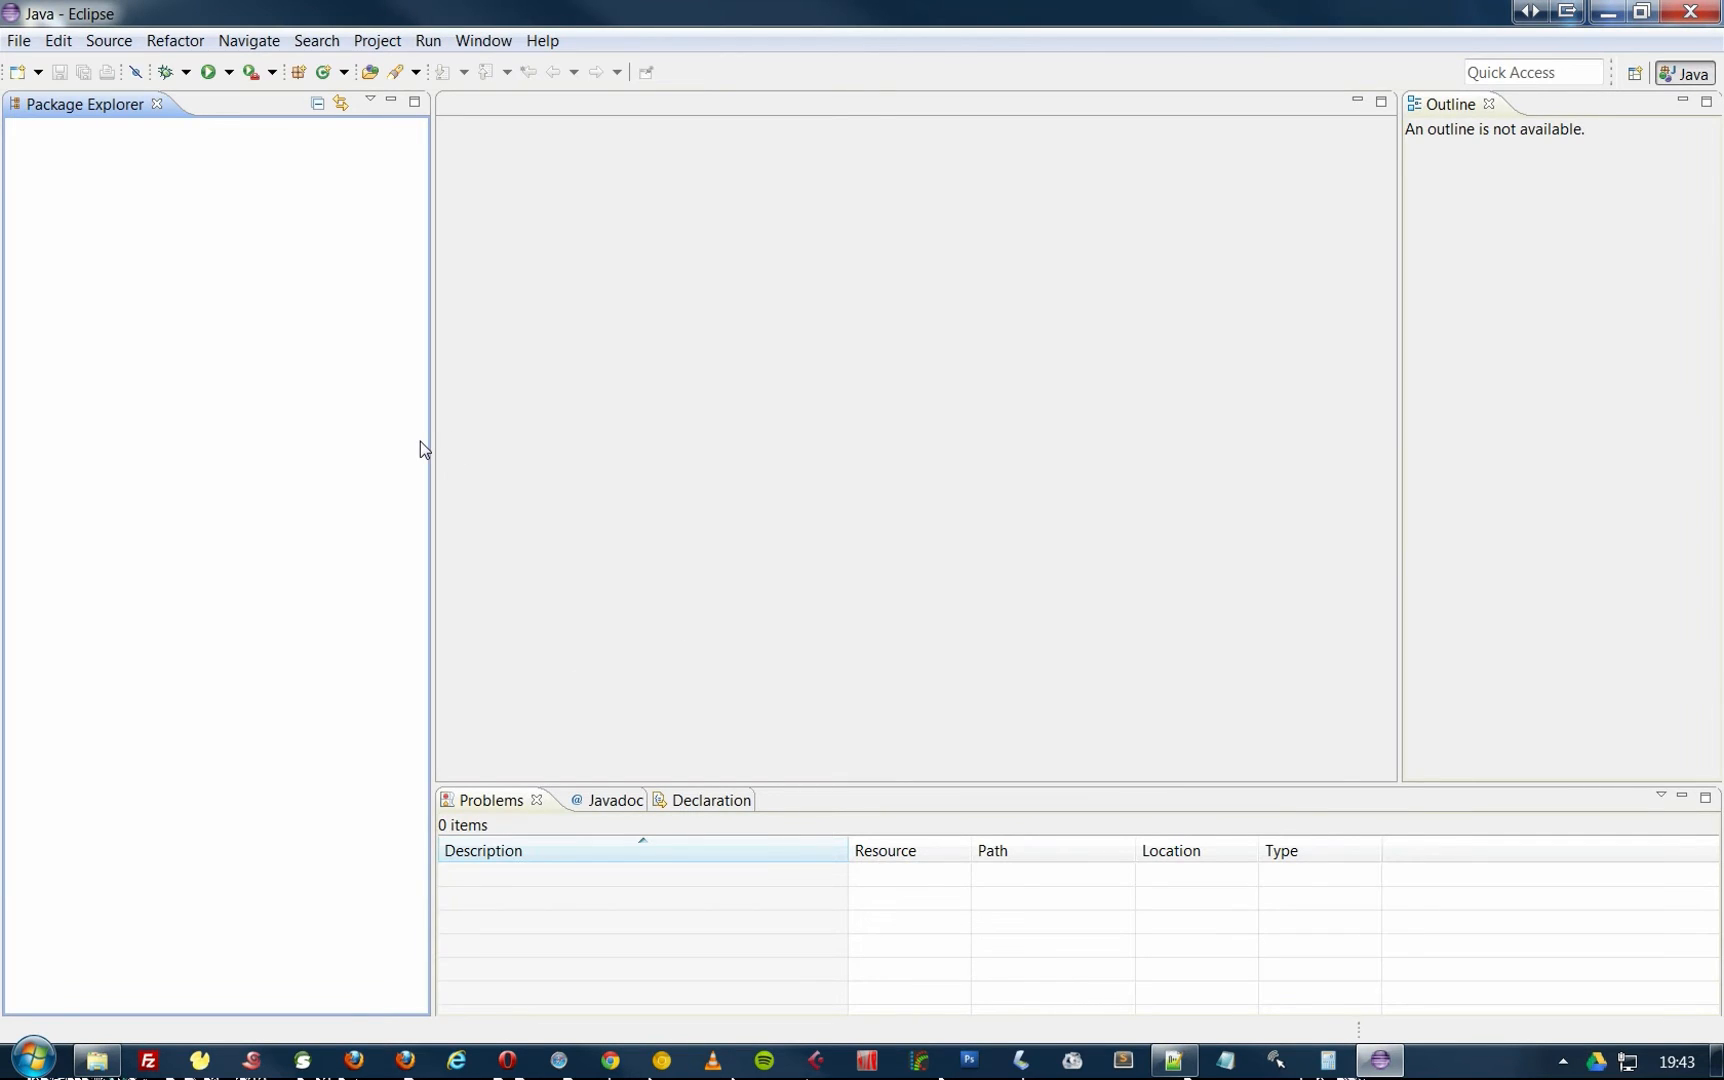
drag(431, 440, 352, 442)
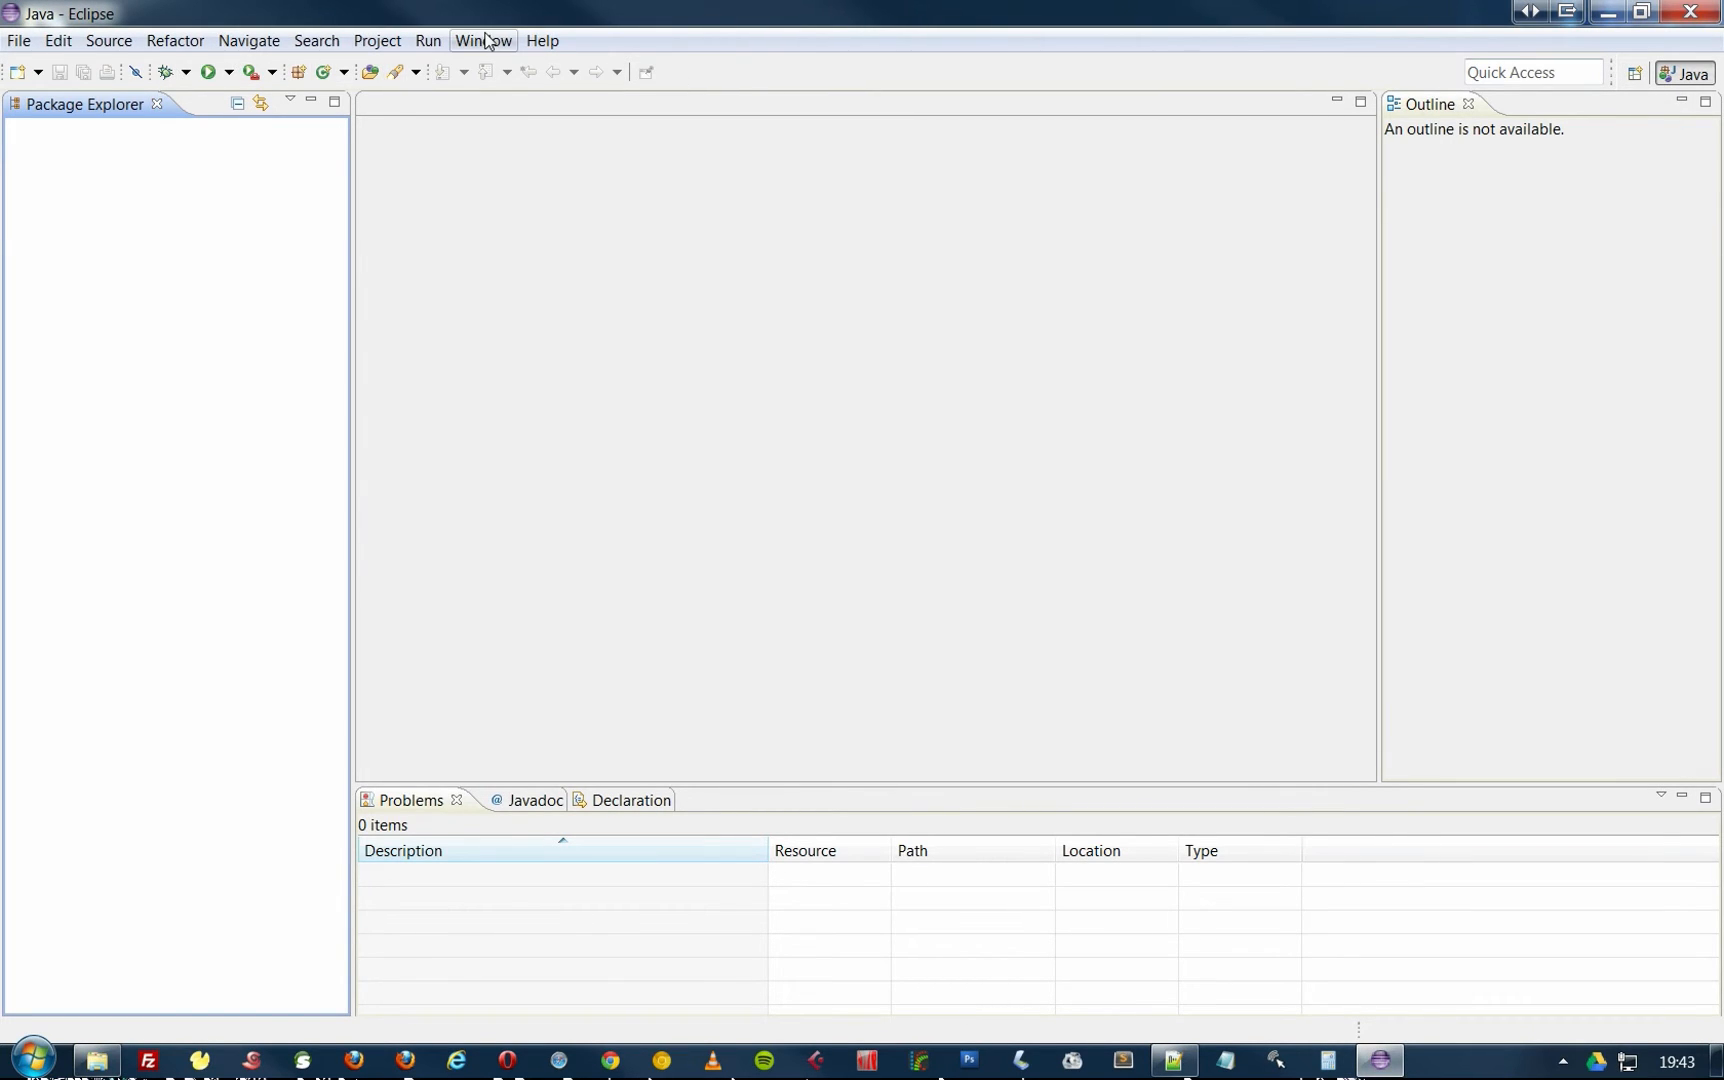
click(542, 40)
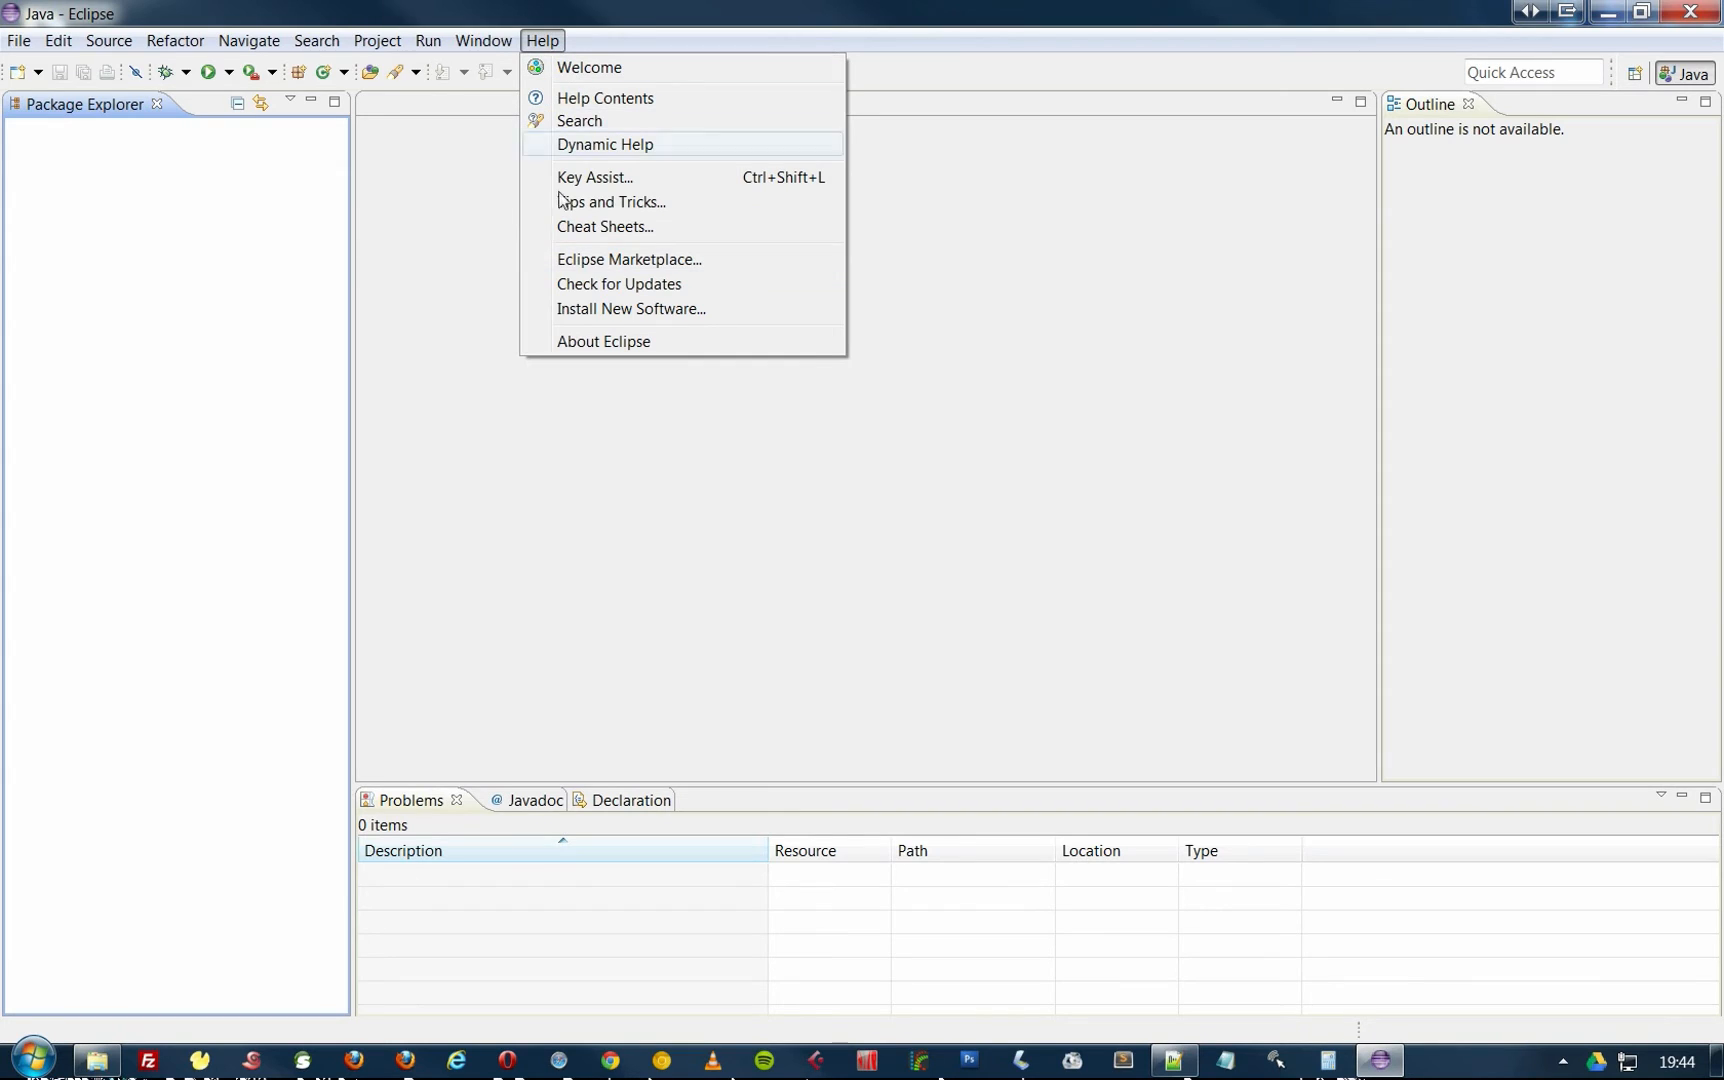
click(638, 311)
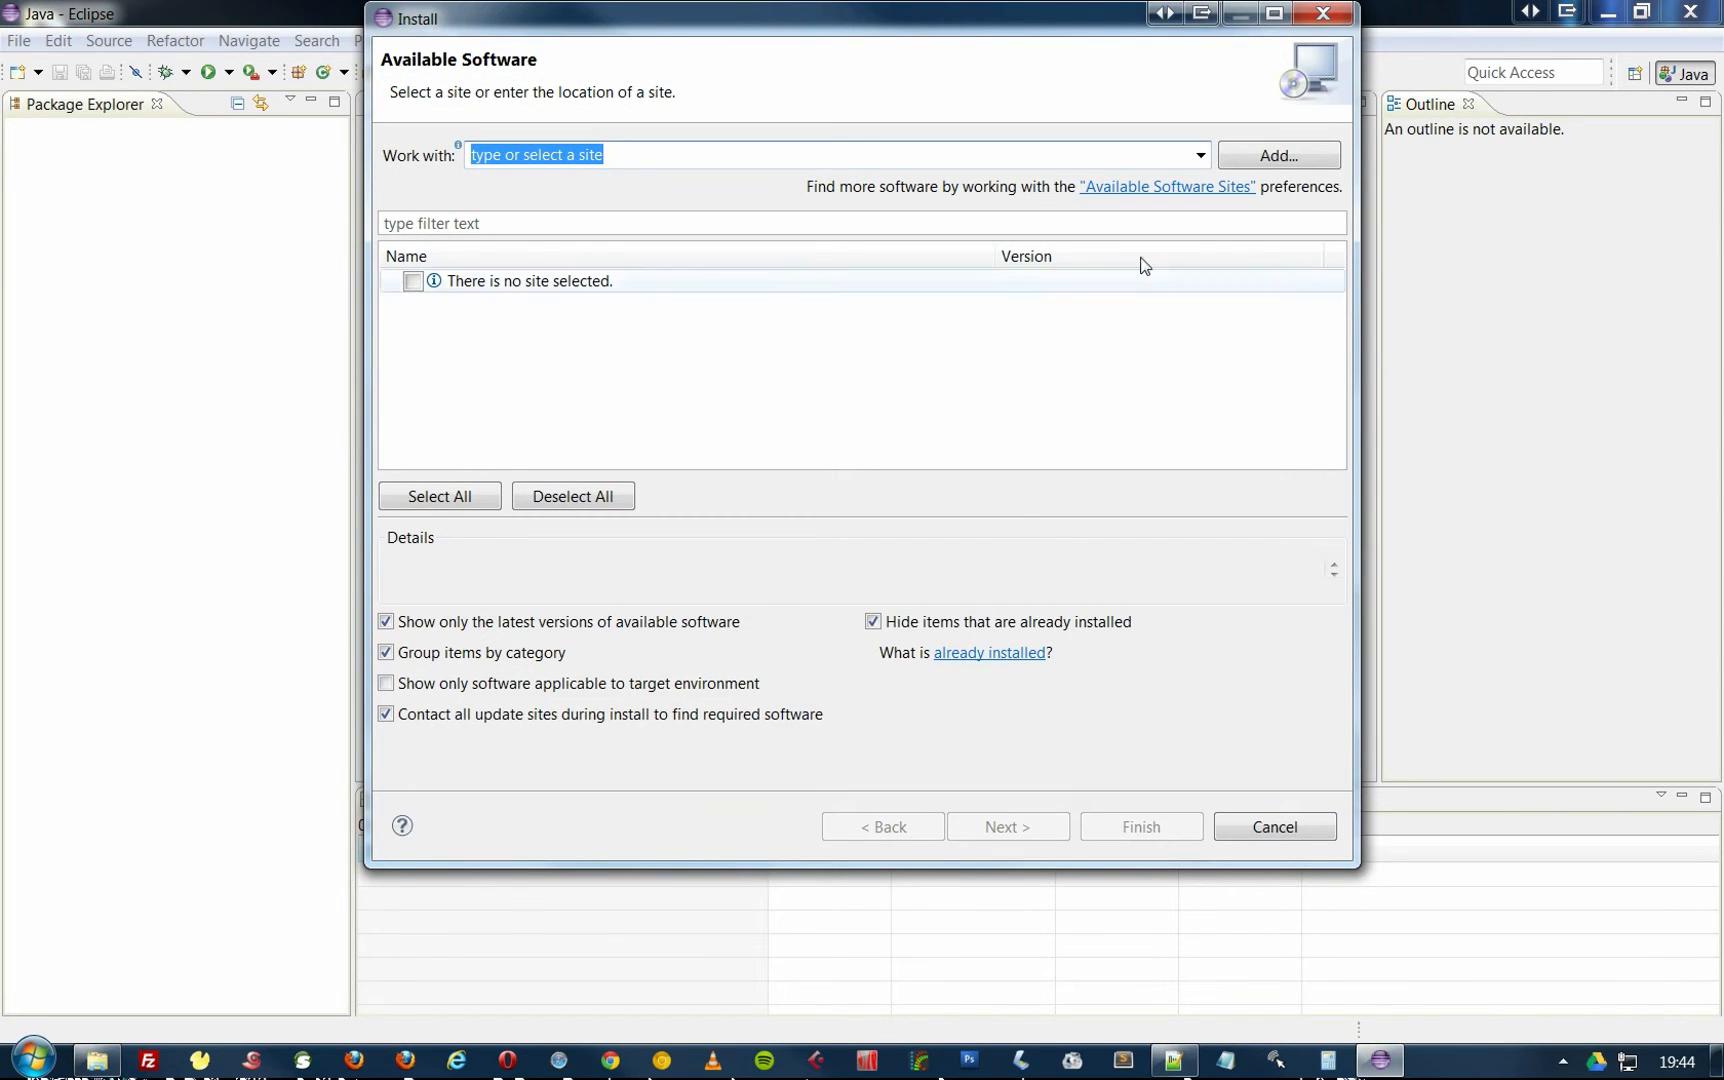
click(1200, 155)
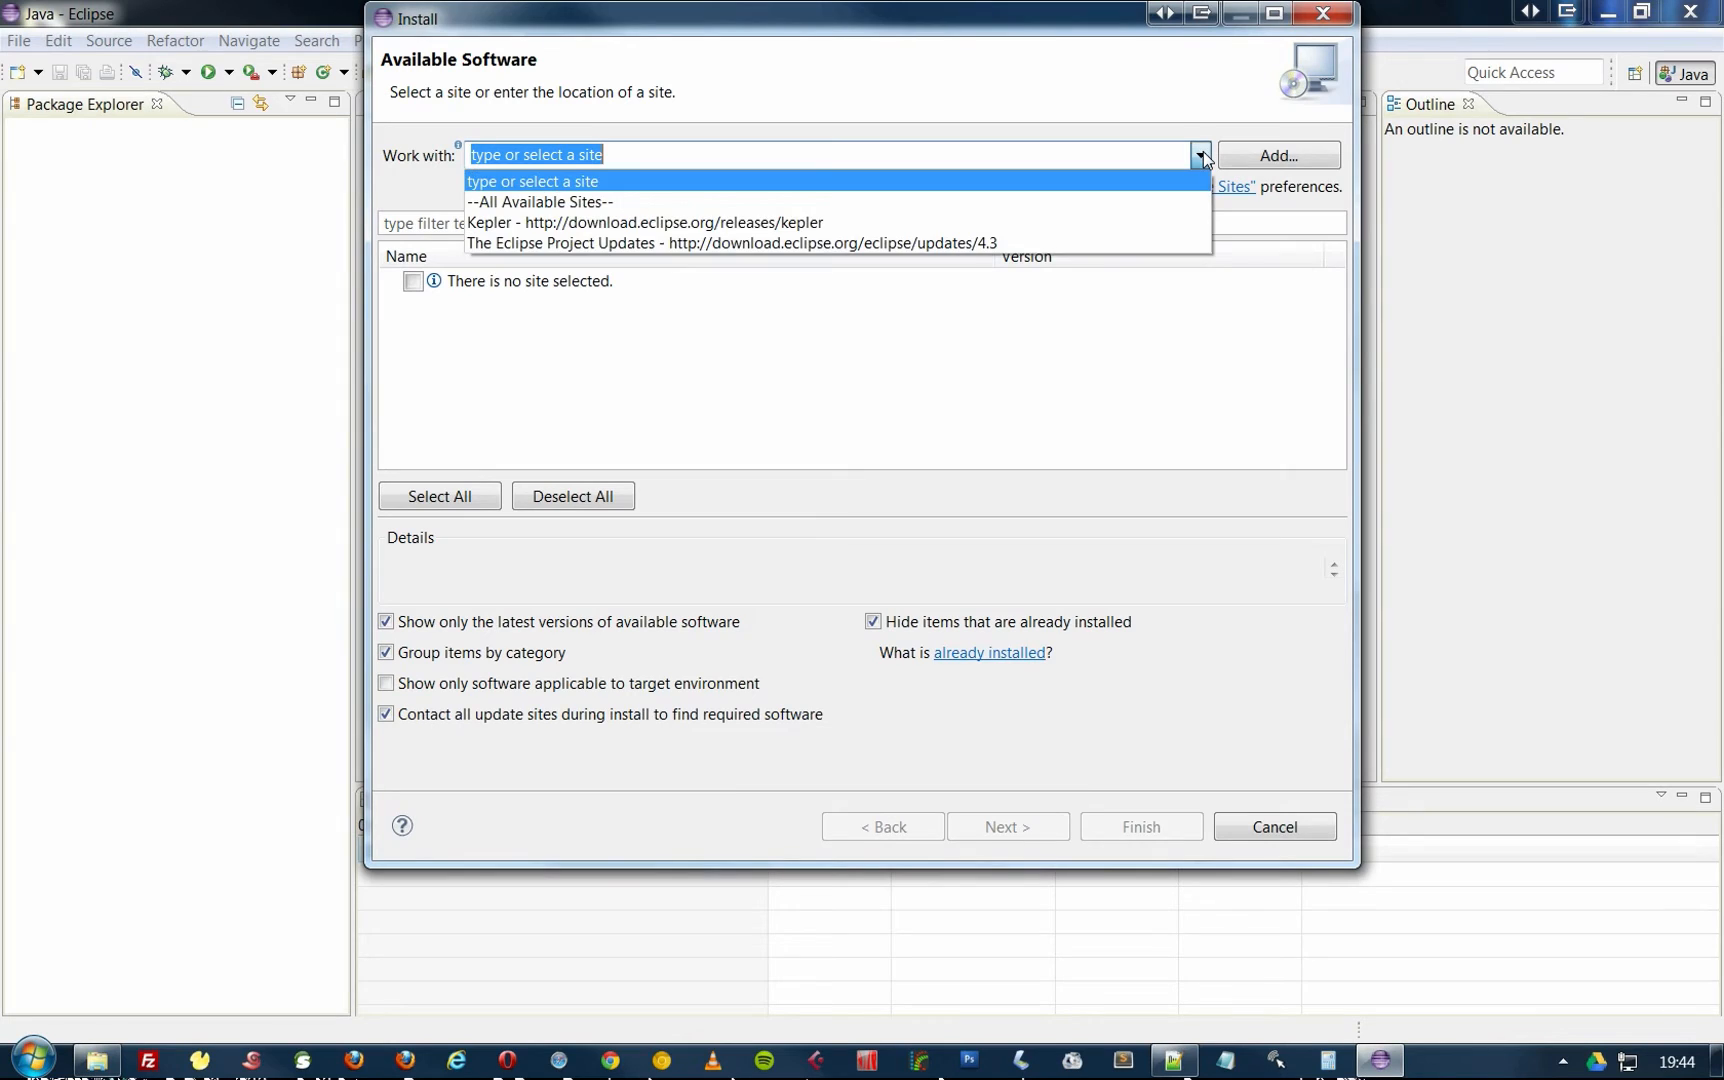
click(820, 222)
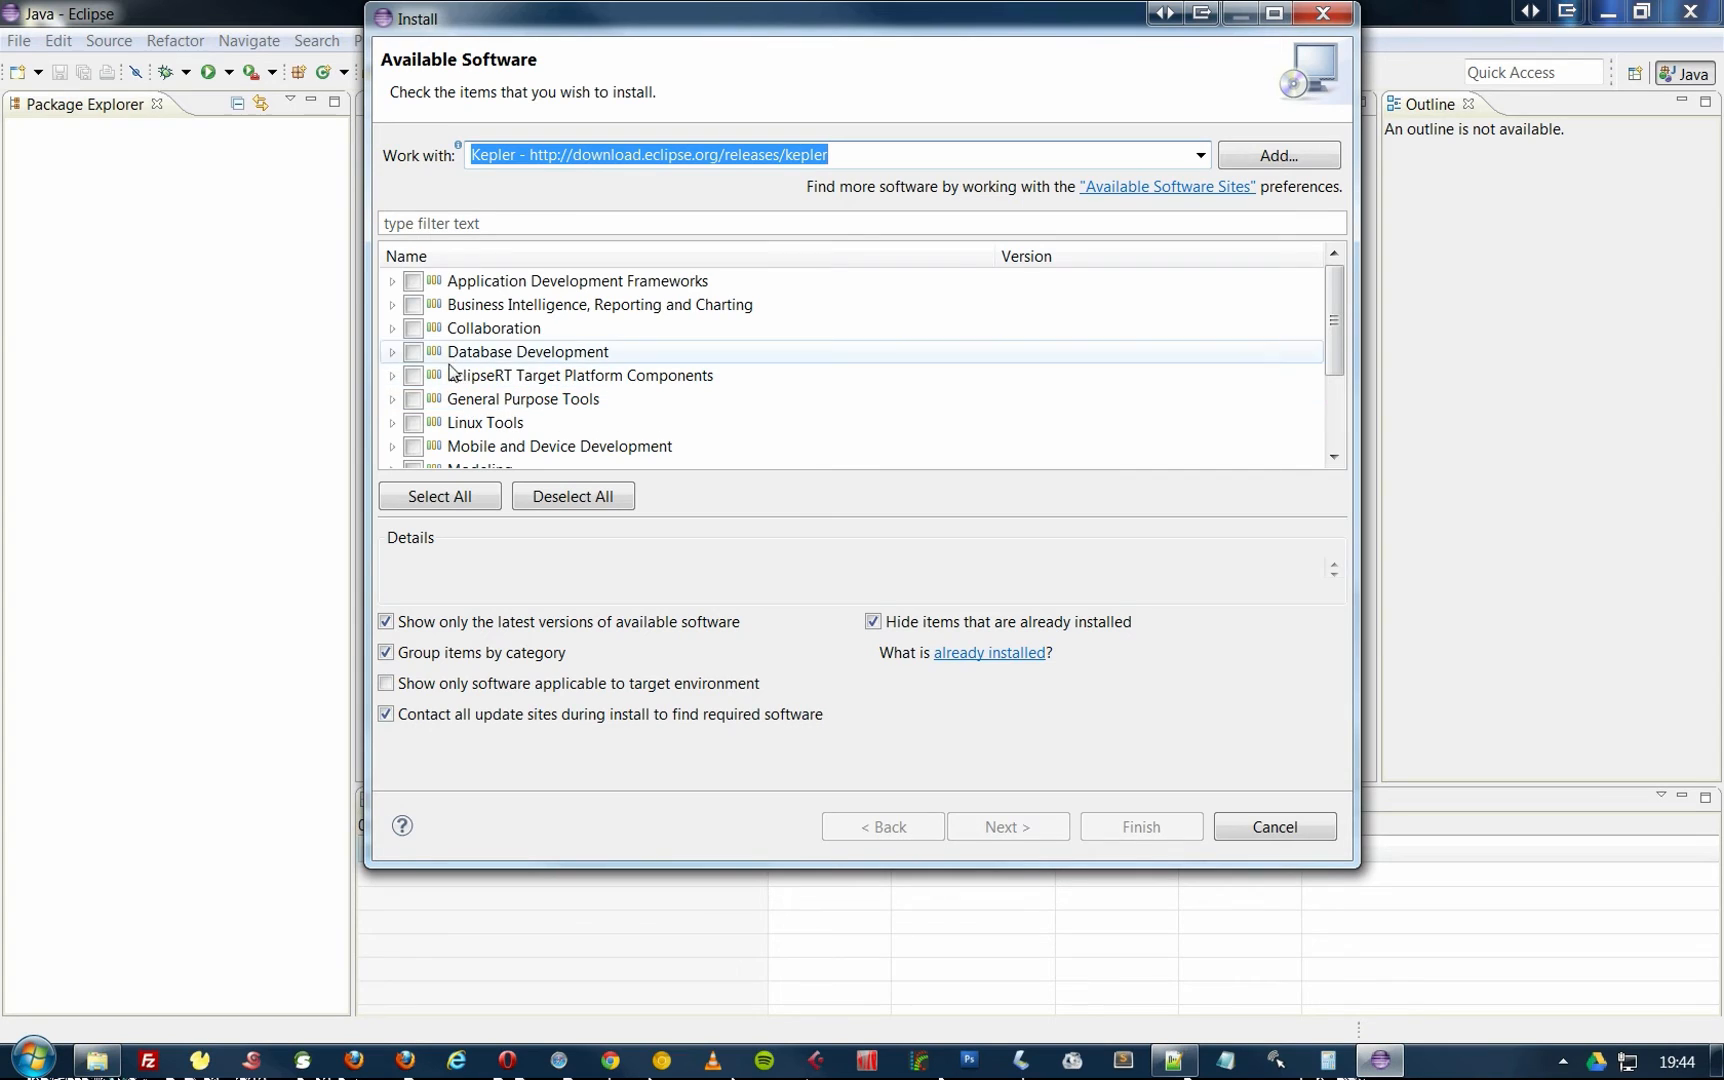
Select PHP Development Tools (PDT) under Programming Languages and proceed to the install details.
click(480, 422)
scroll(470, 420, down, 2)
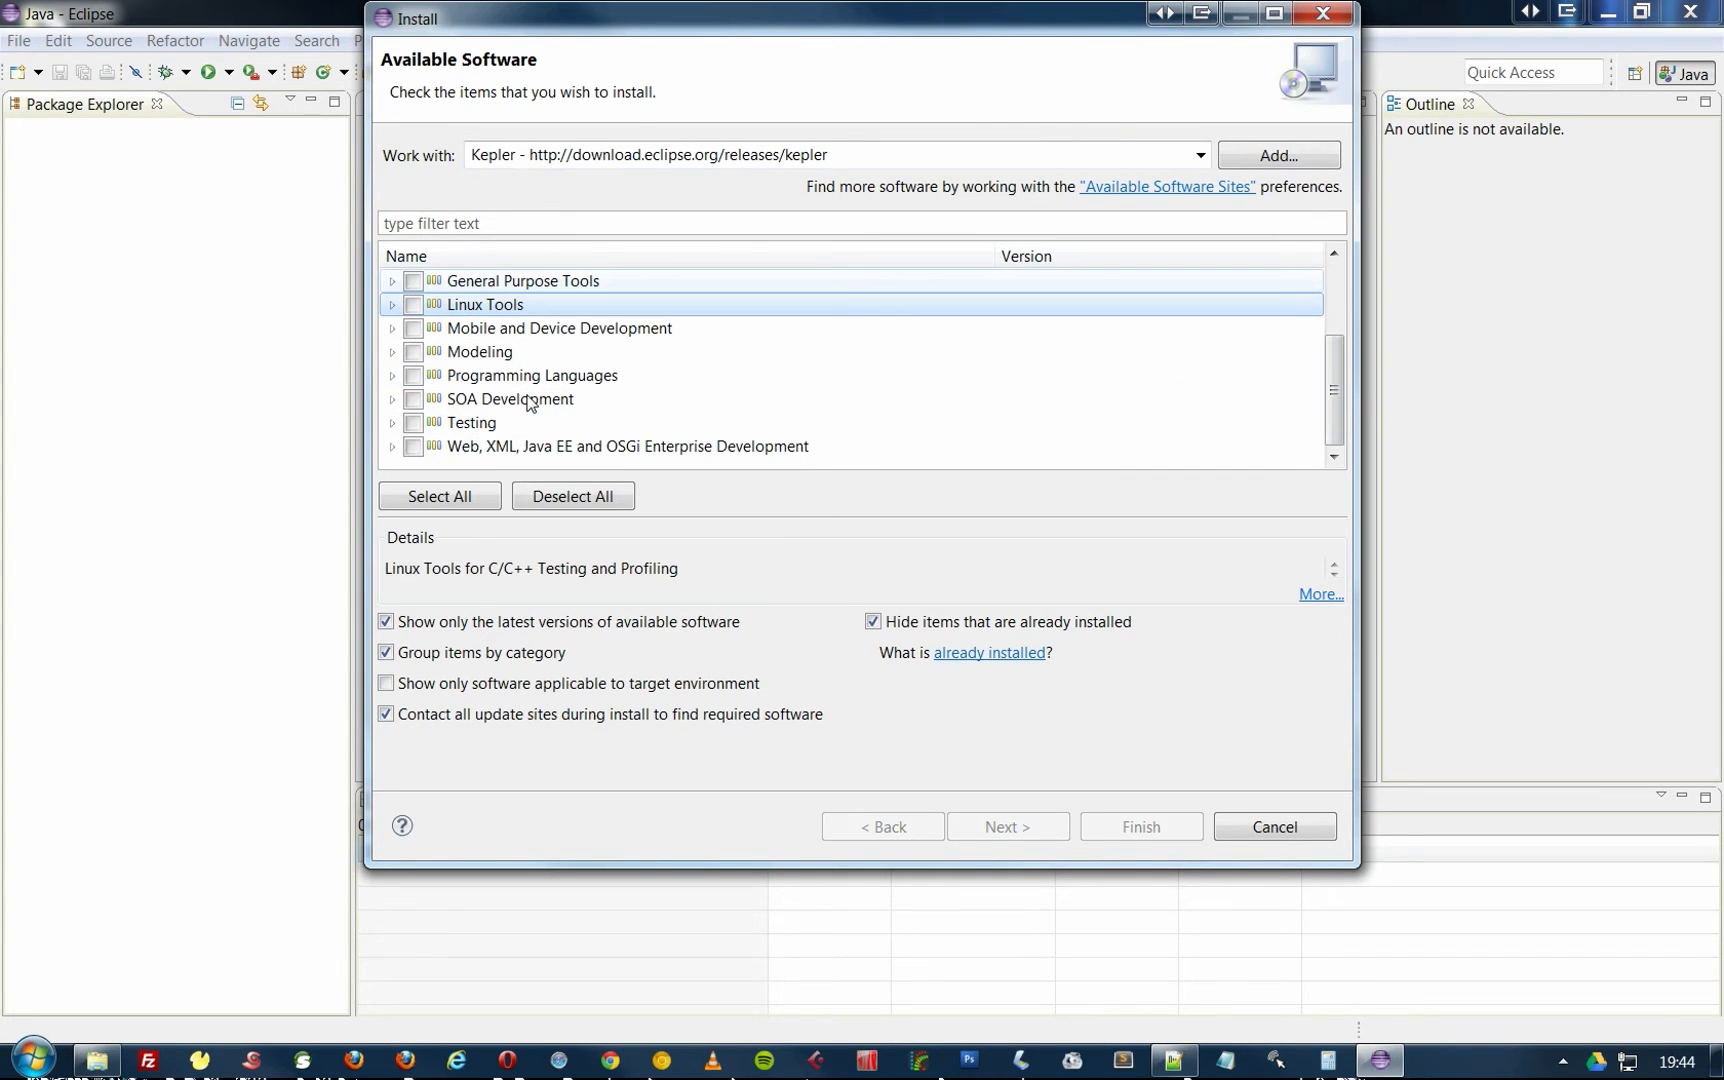
click(435, 383)
click(391, 378)
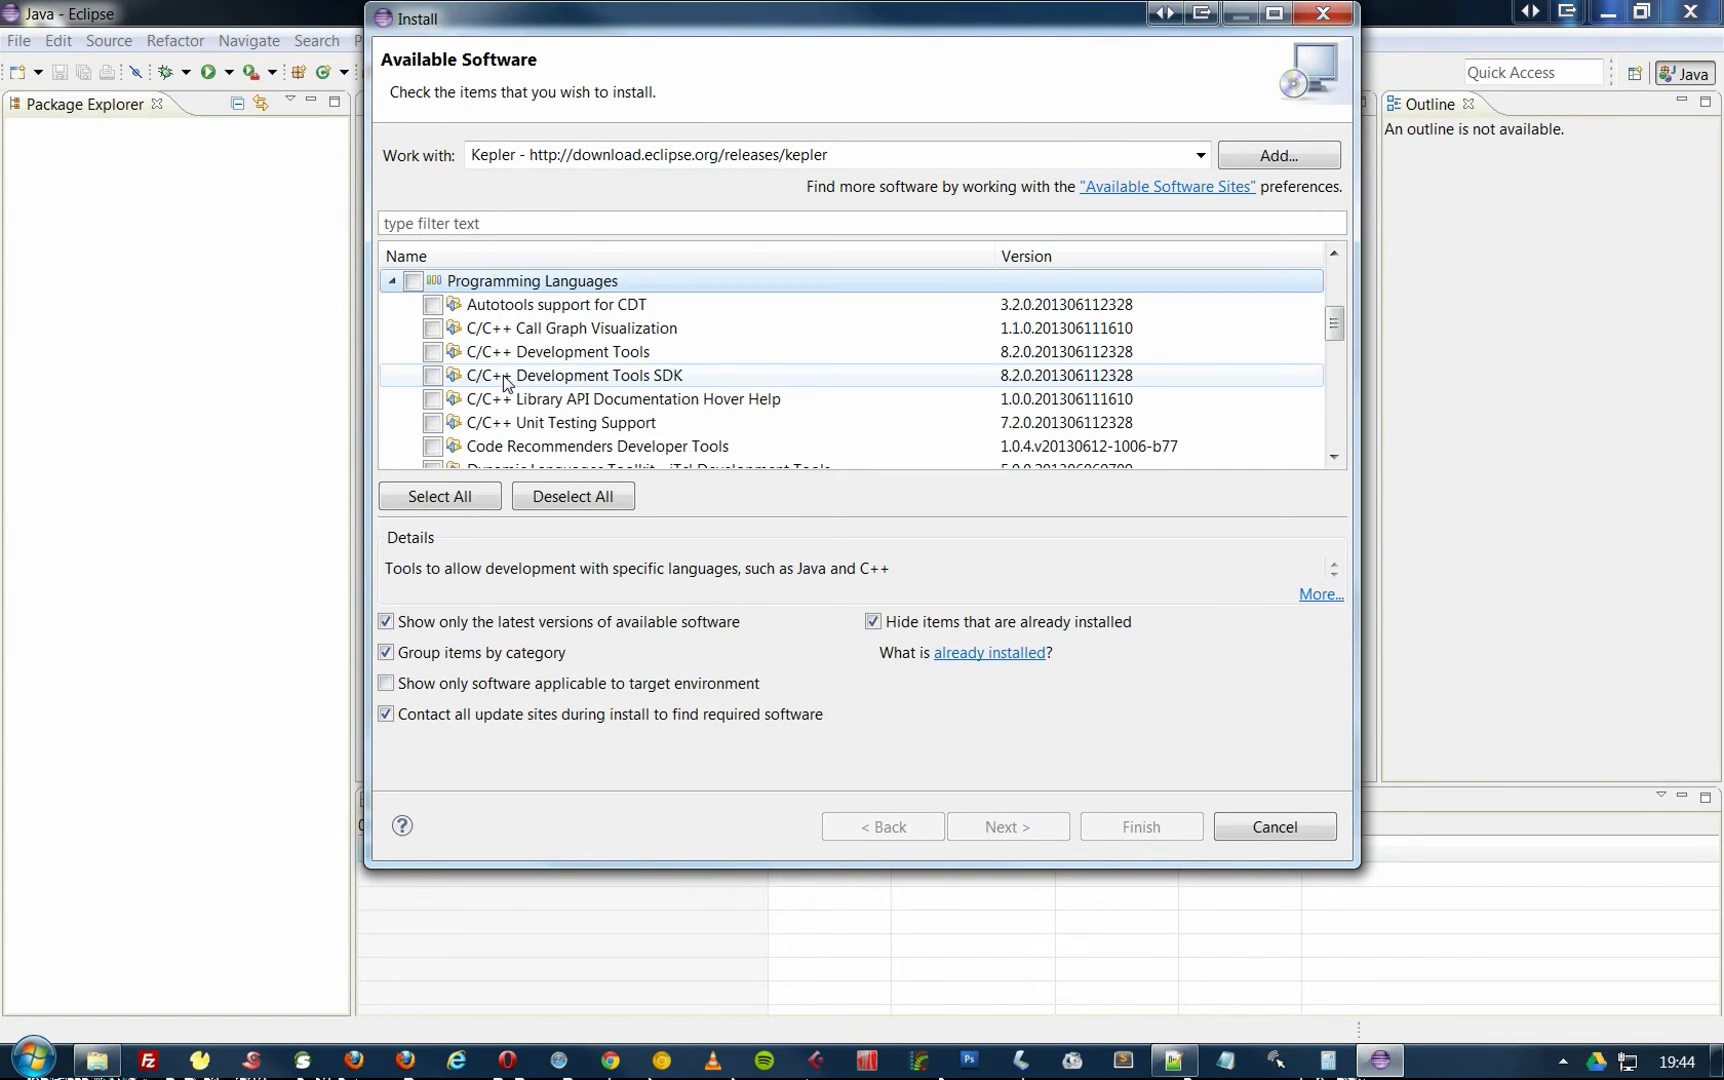
scroll(550, 400, down, 5)
scroll(549, 400, down, 3)
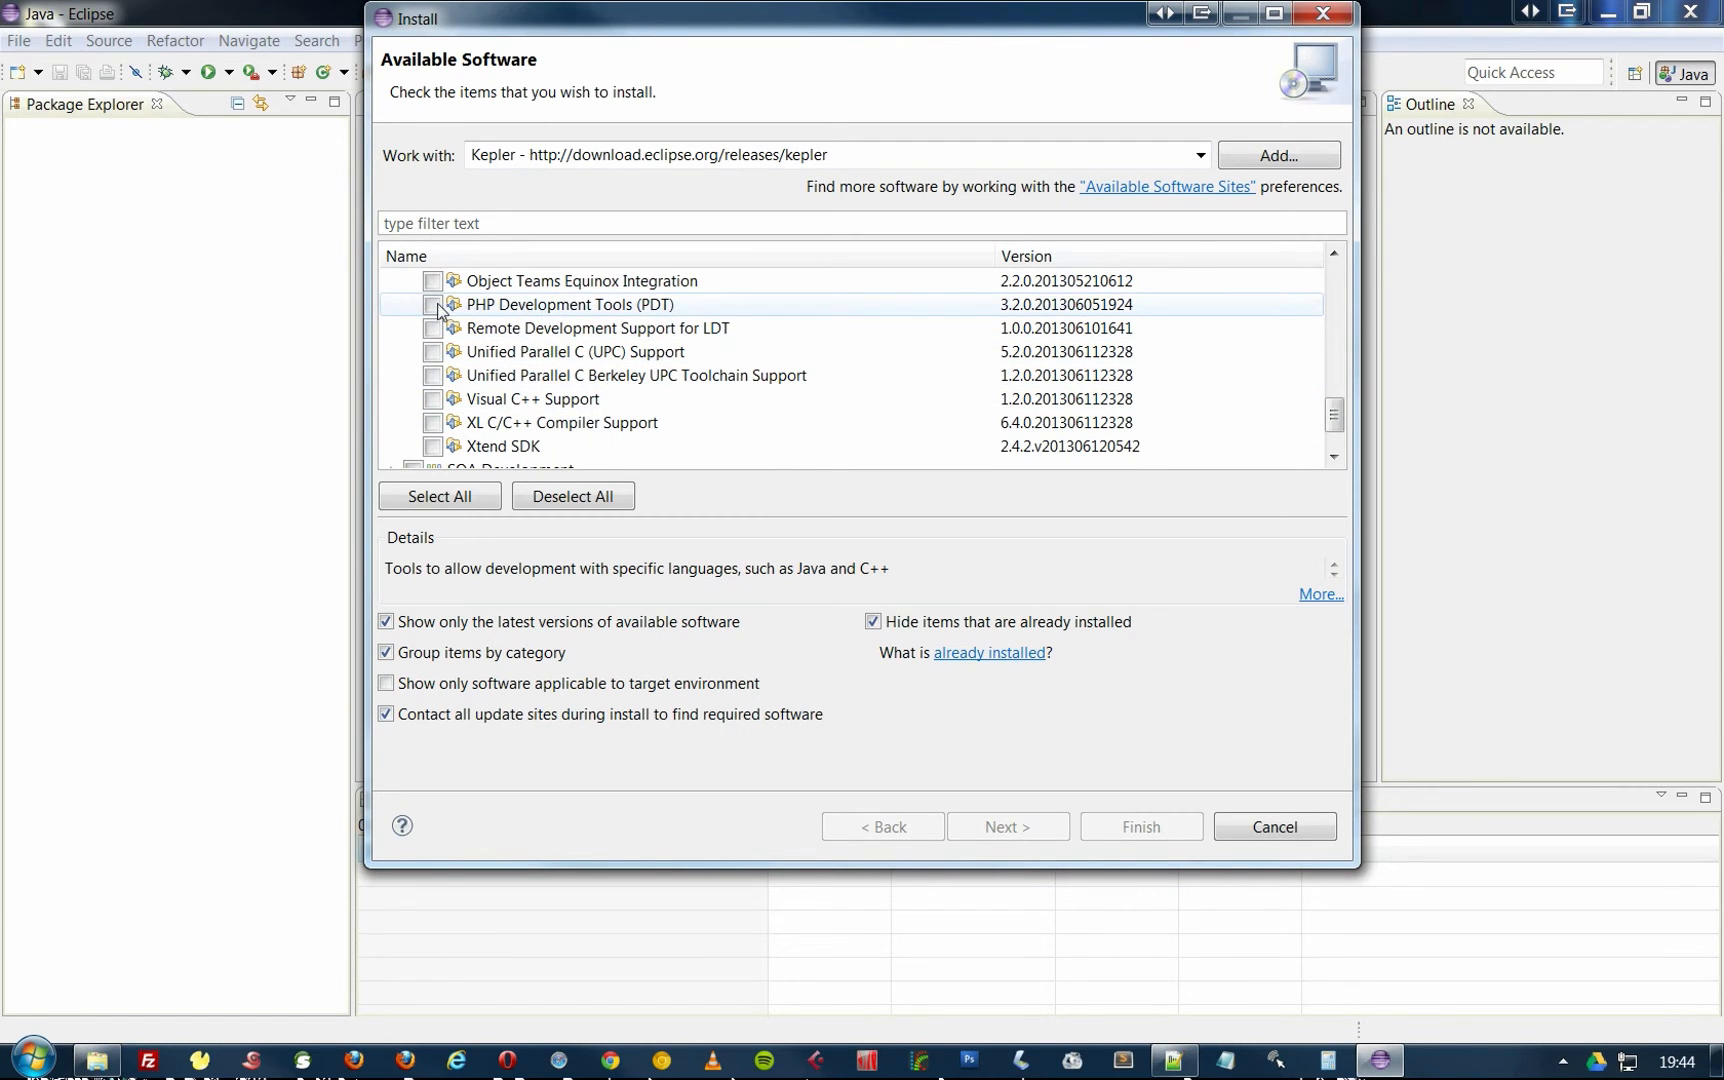
click(435, 307)
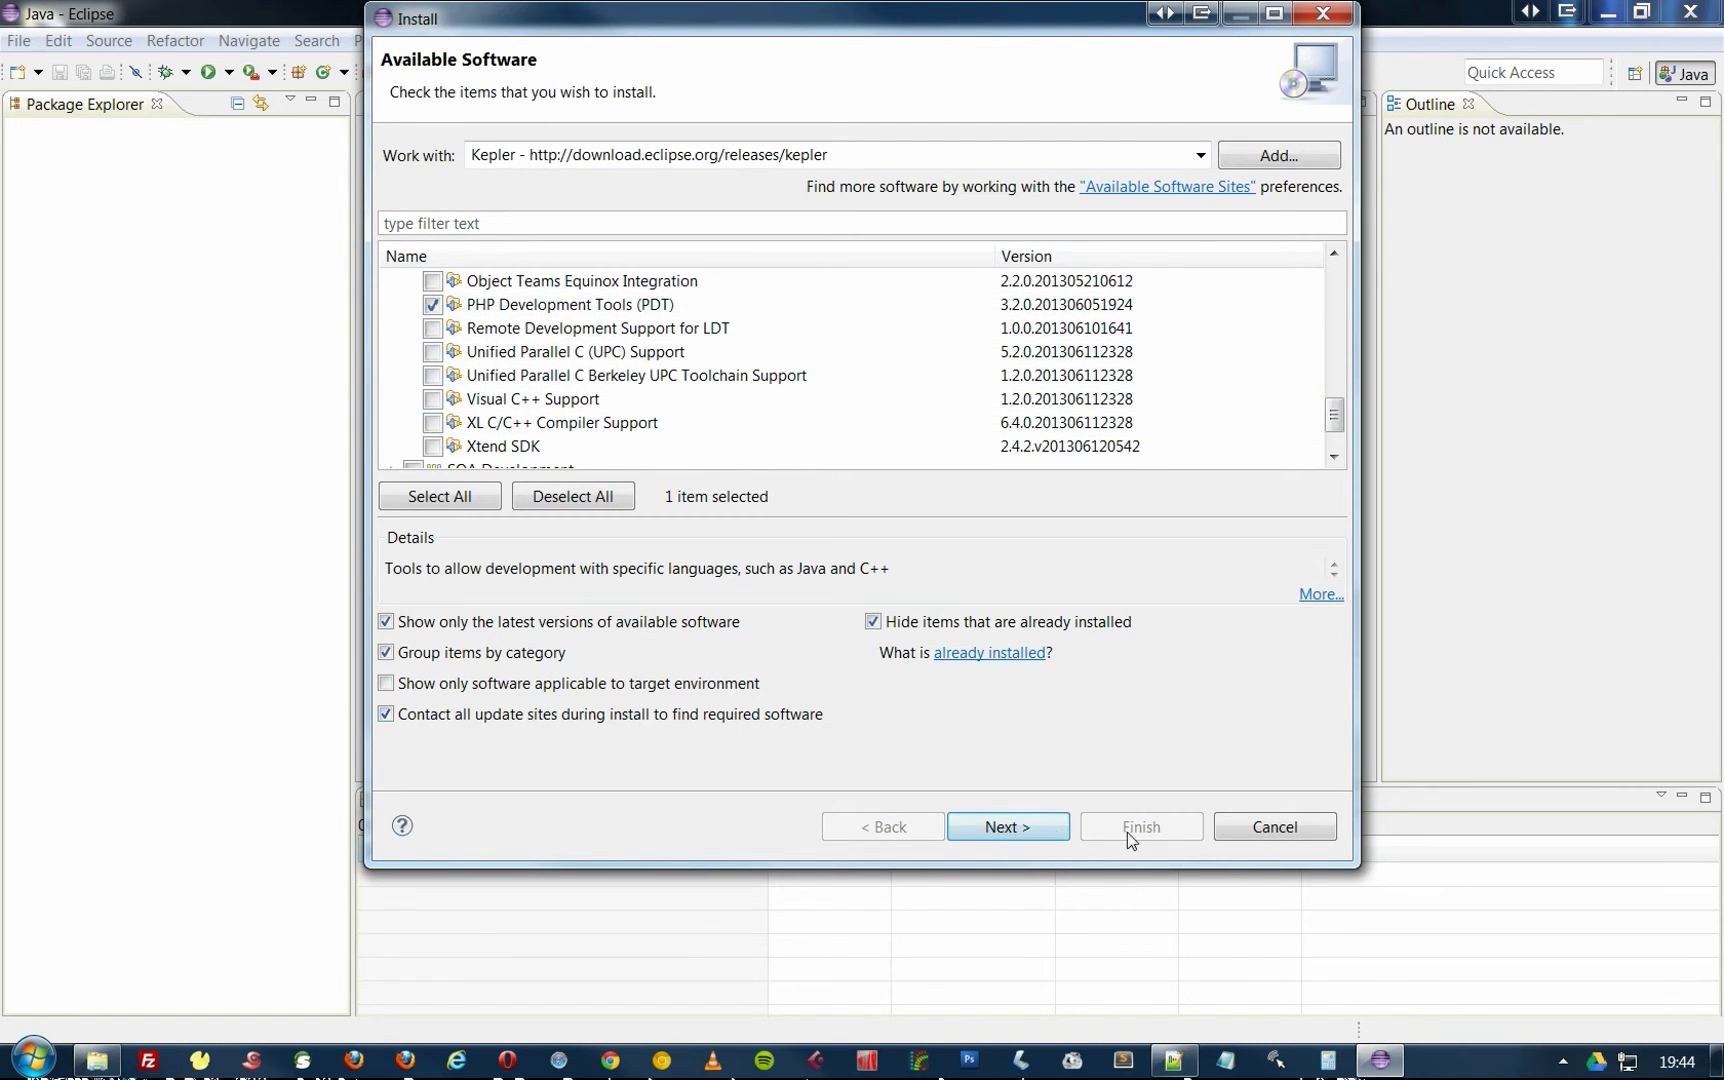
click(1007, 826)
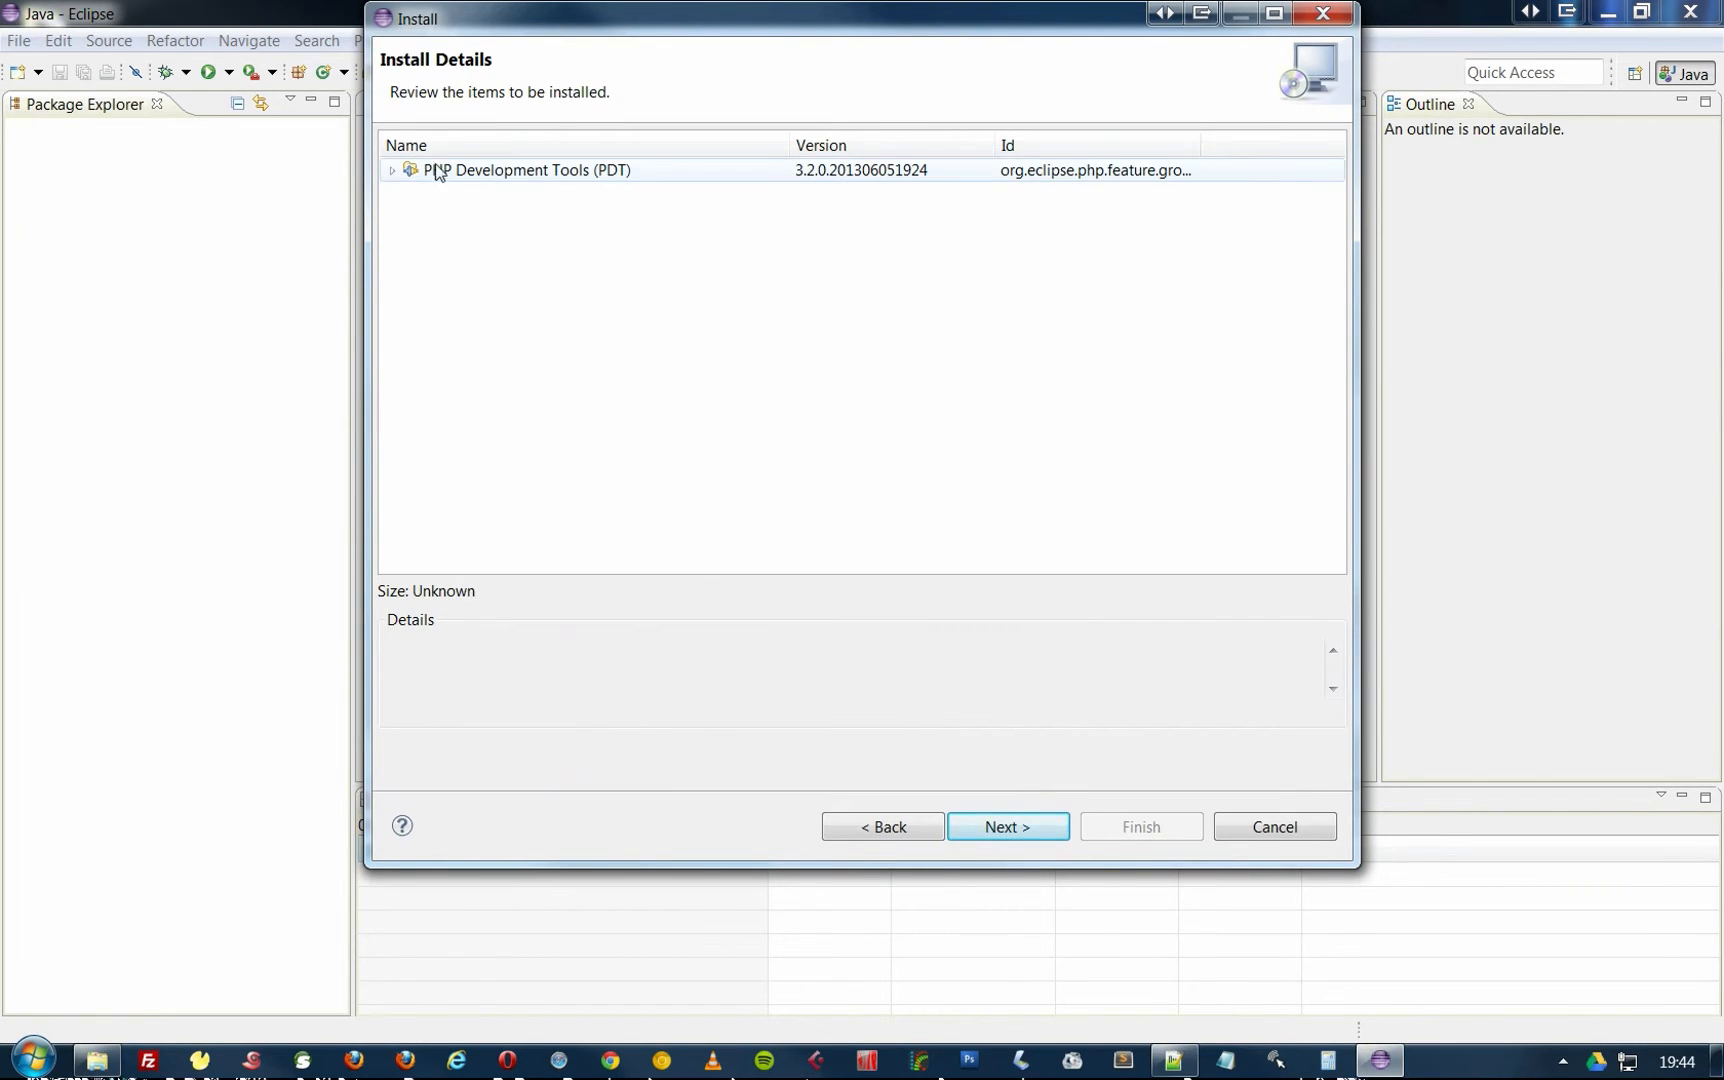
Accept the license agreements, complete the PHP Development Tools (PDT) installation and restart Eclipse.
click(398, 168)
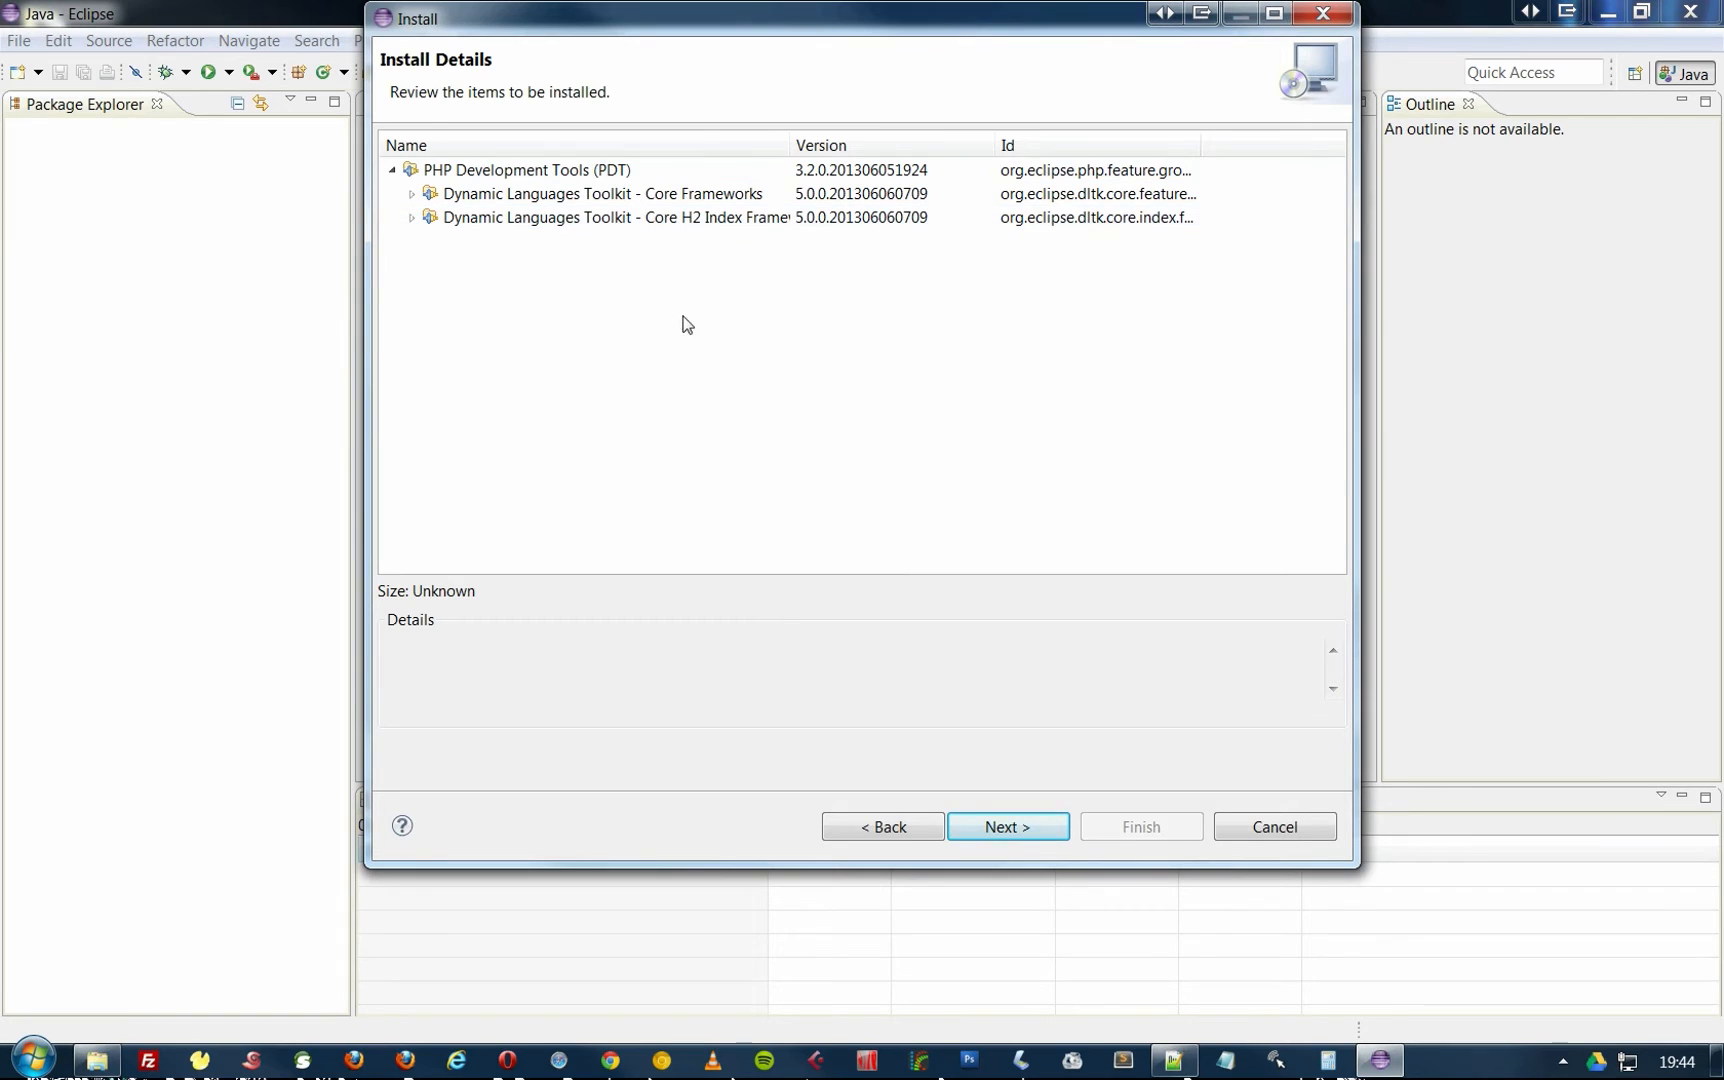
click(1003, 834)
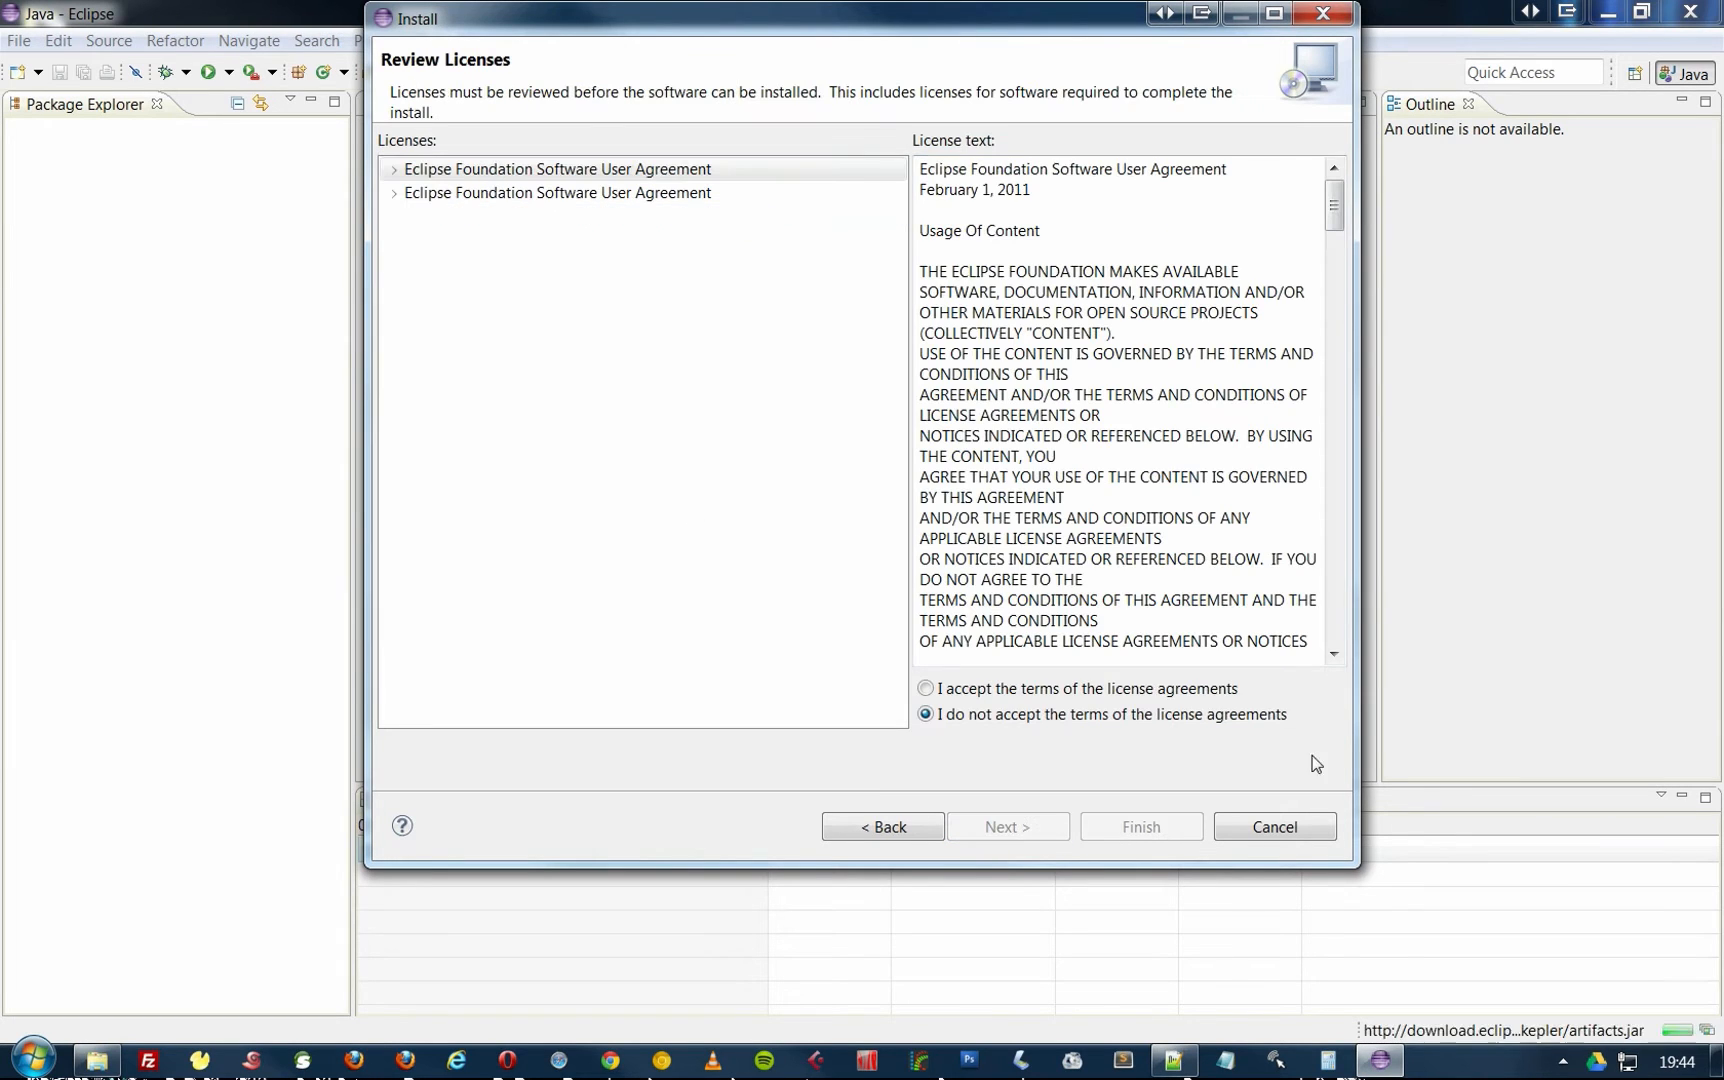
click(958, 686)
click(1131, 818)
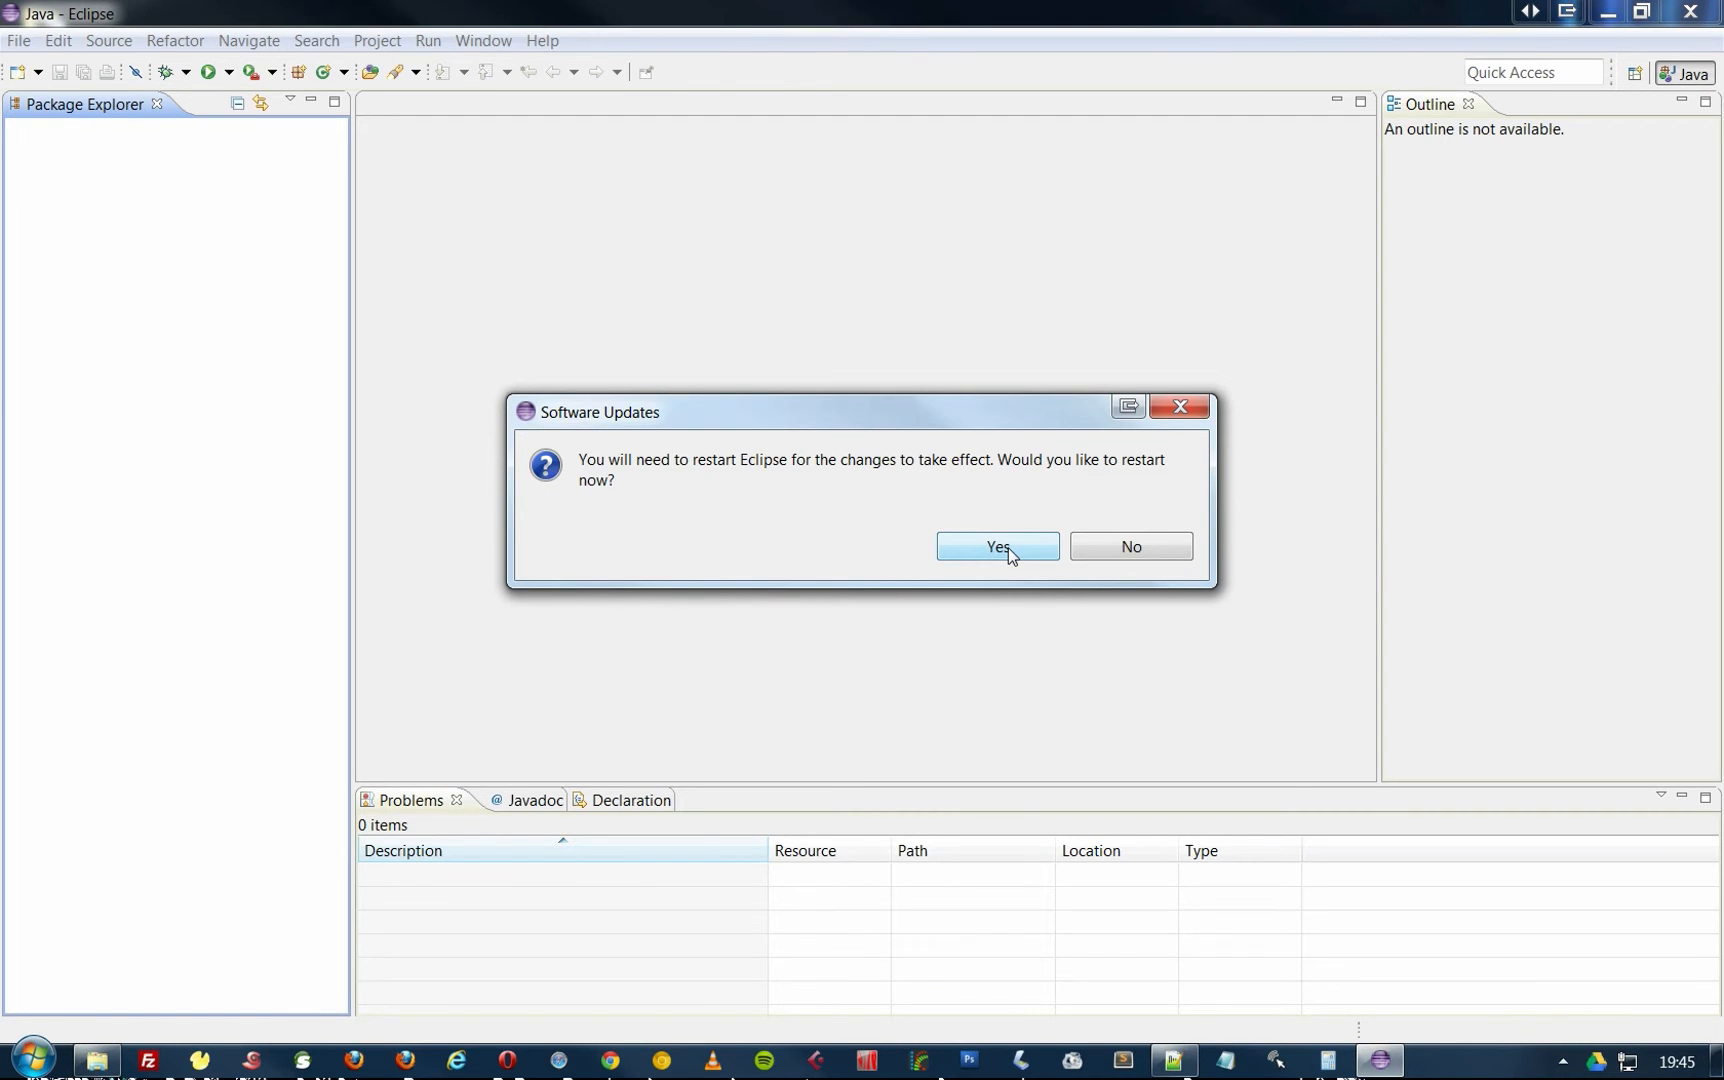
click(1007, 548)
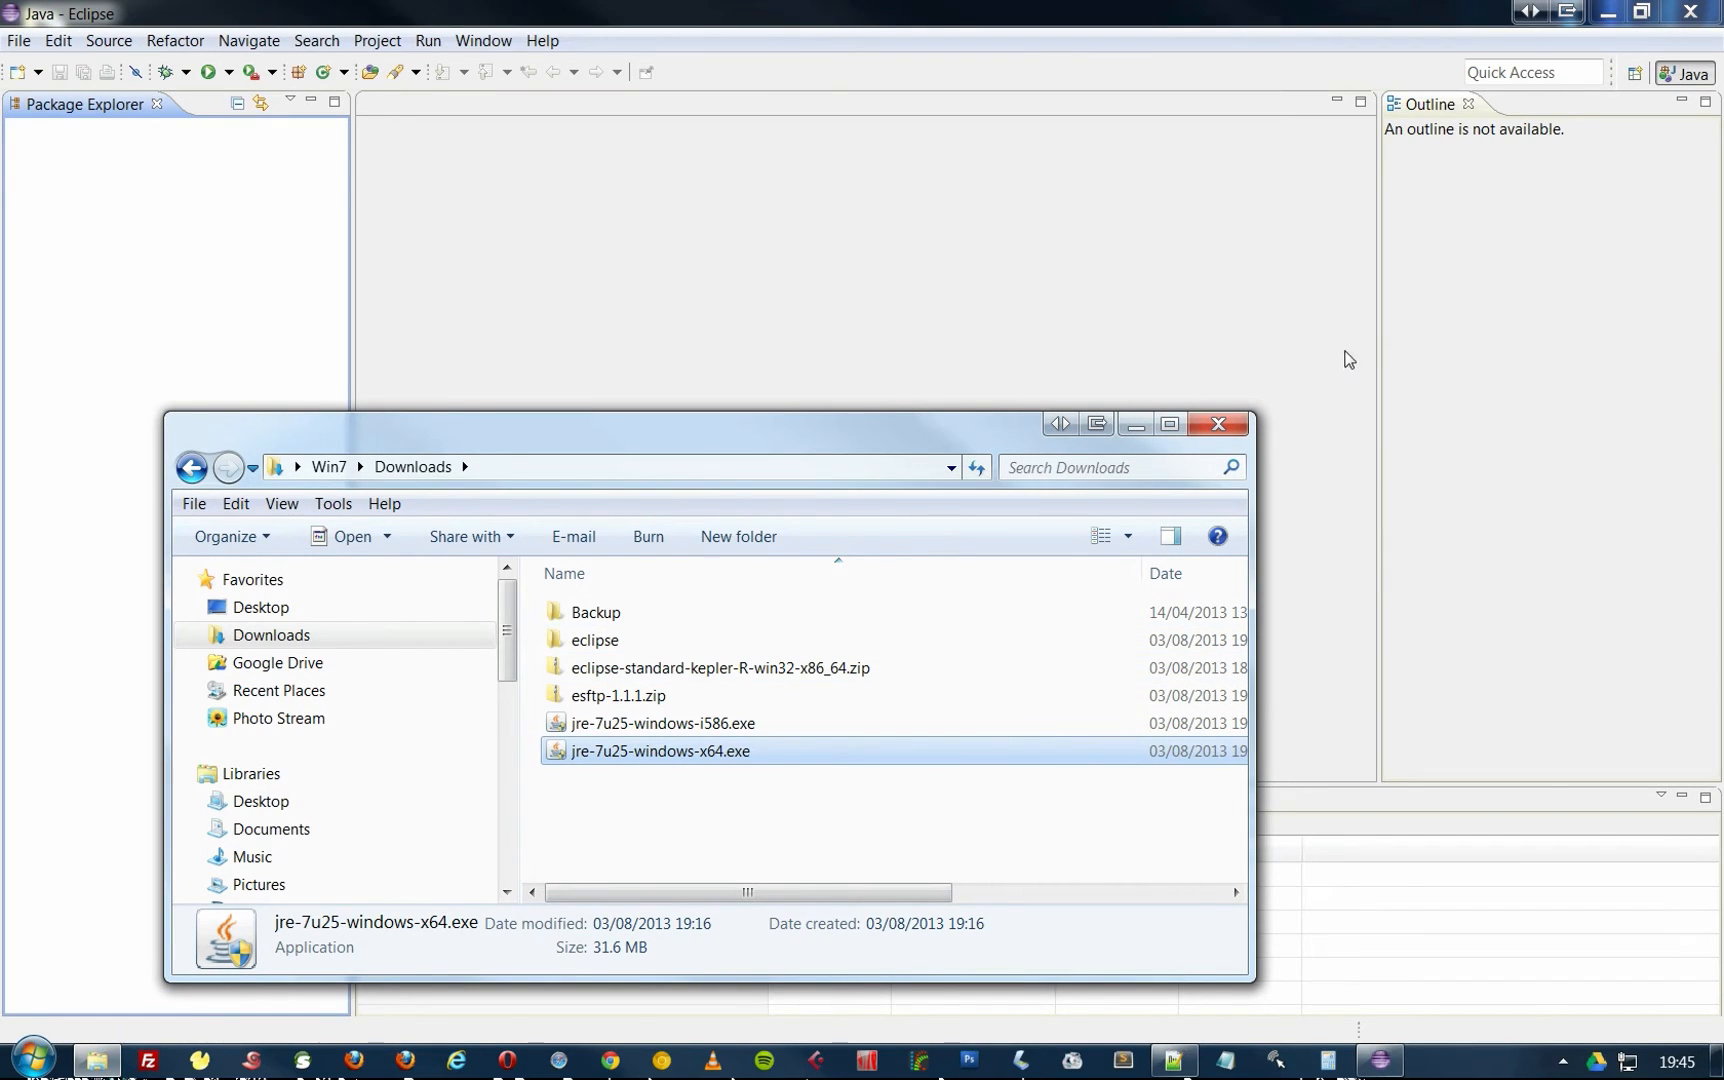
Close the Java perspective and open the PHP perspective instead.
click(1208, 333)
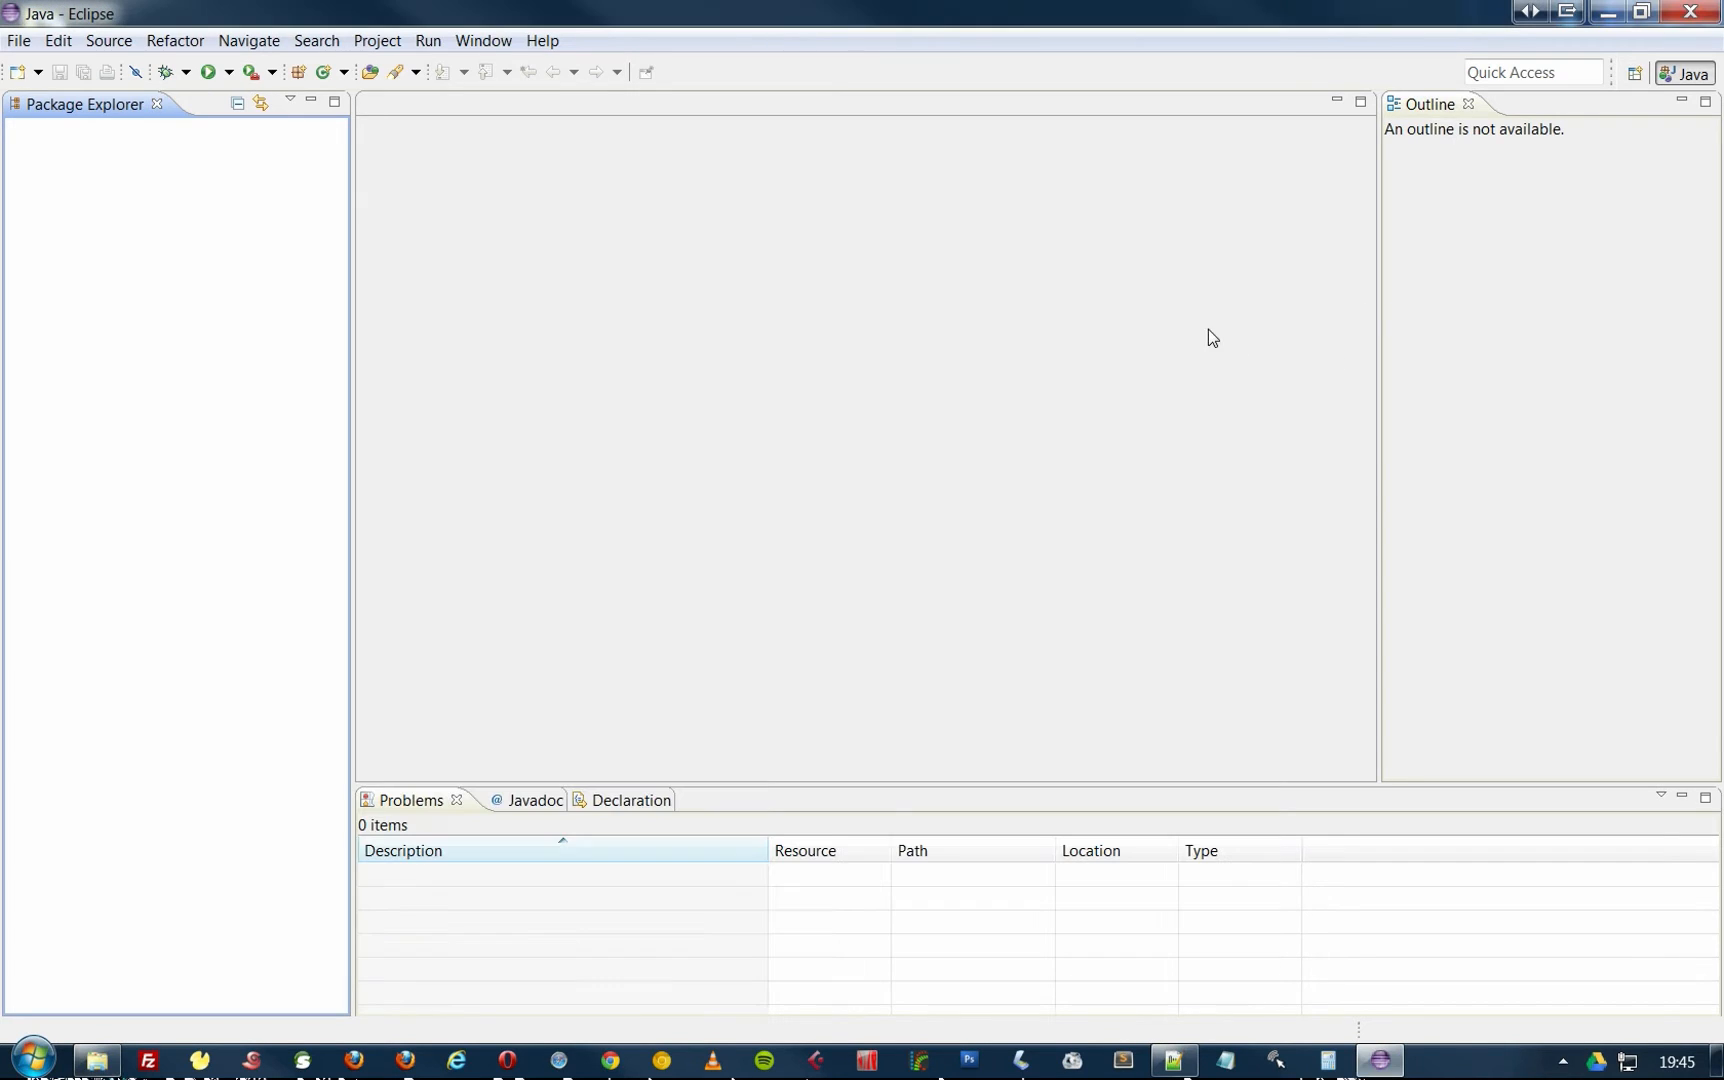
right_click(1683, 82)
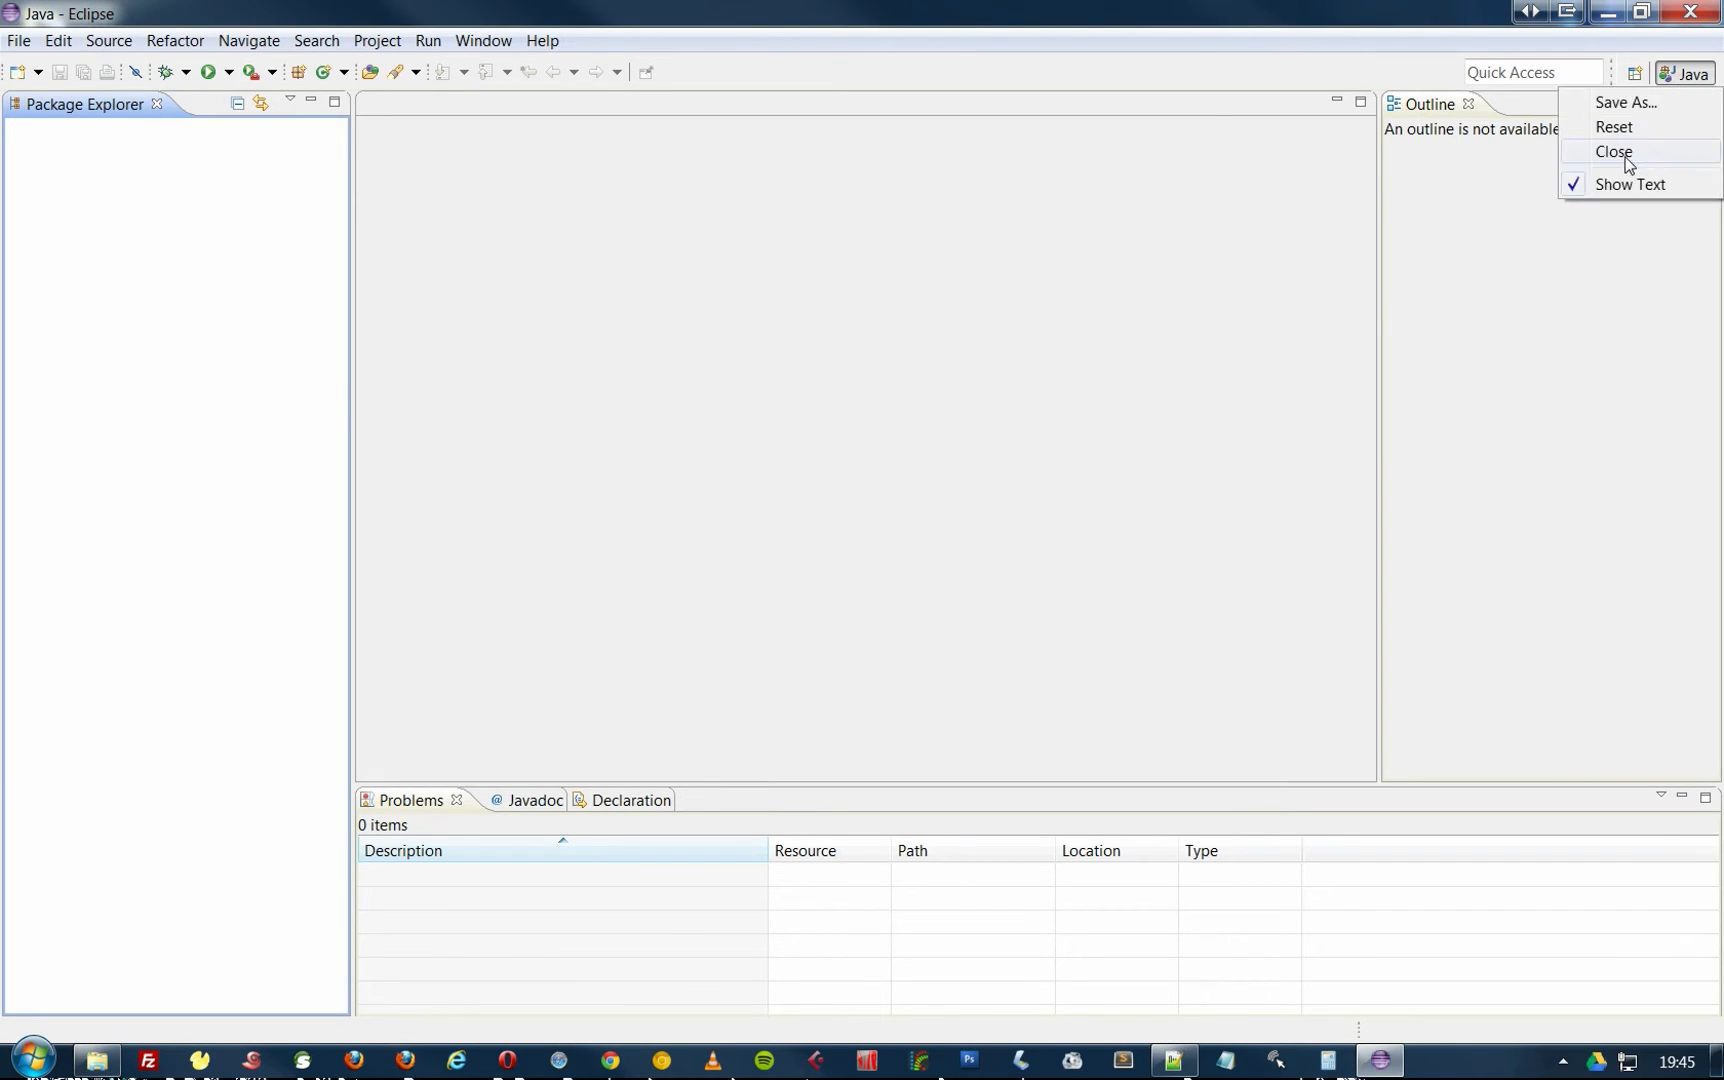
click(1620, 152)
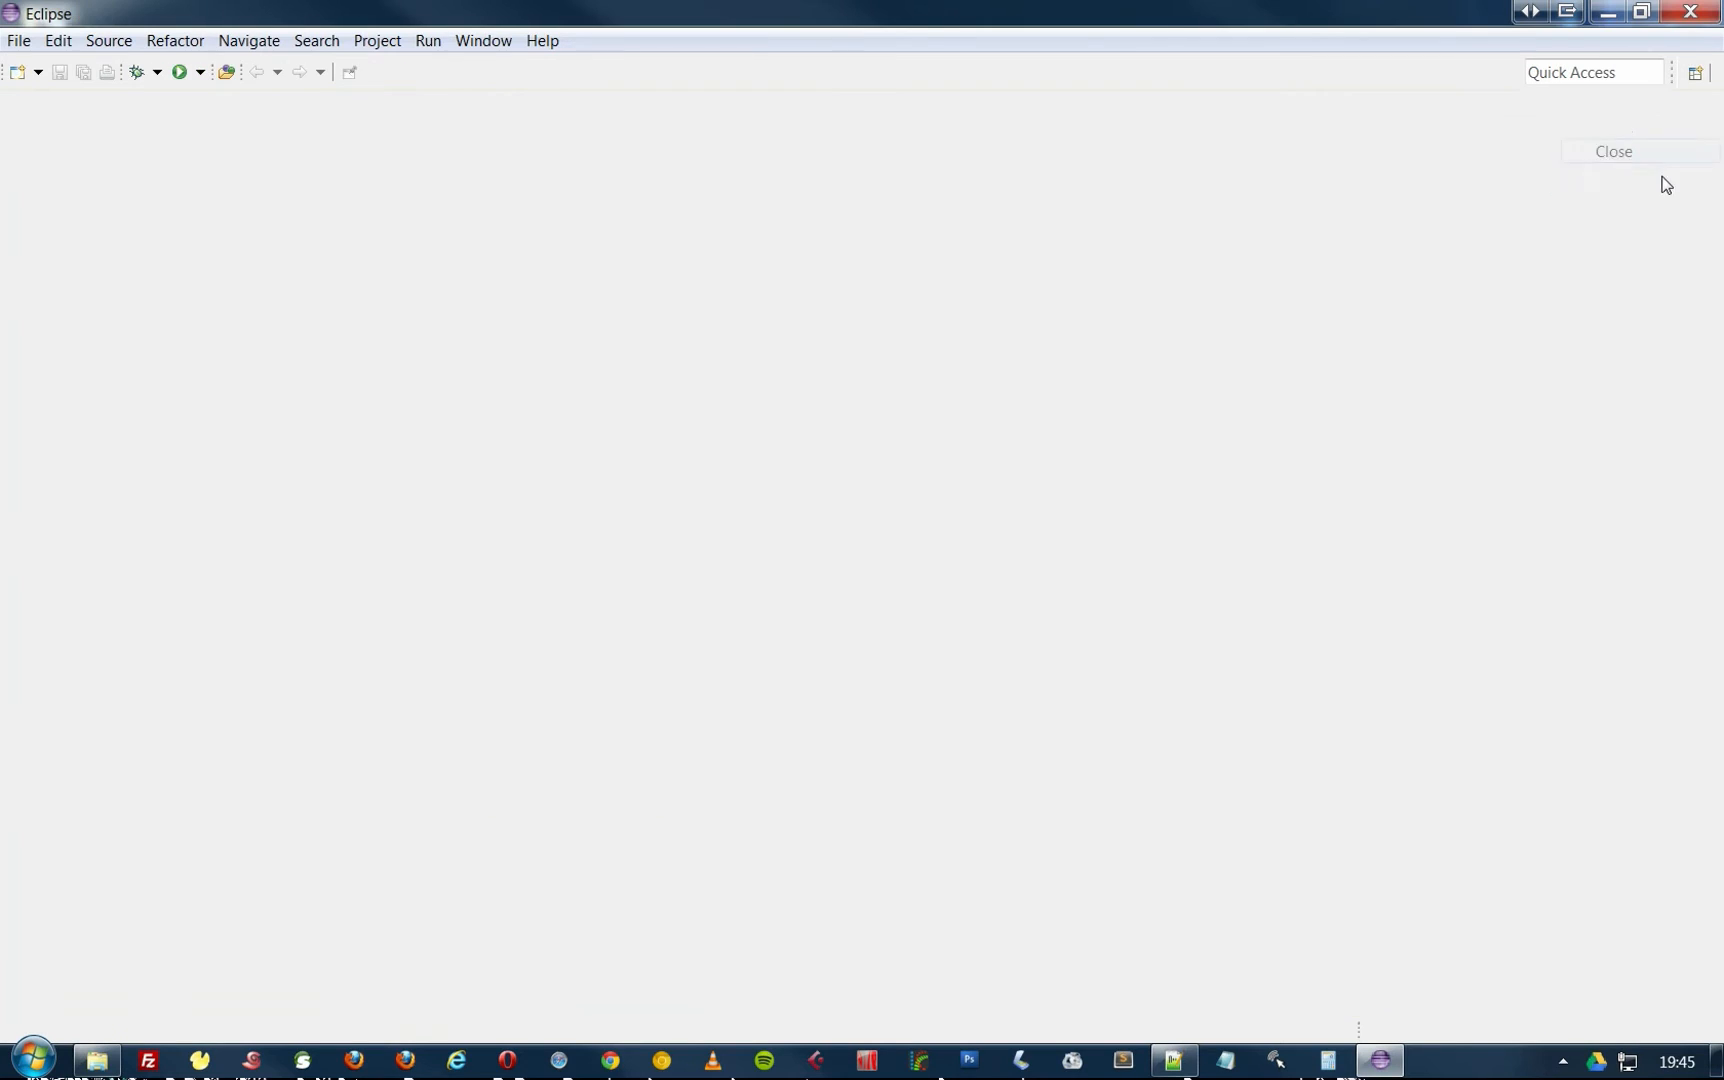
click(1695, 75)
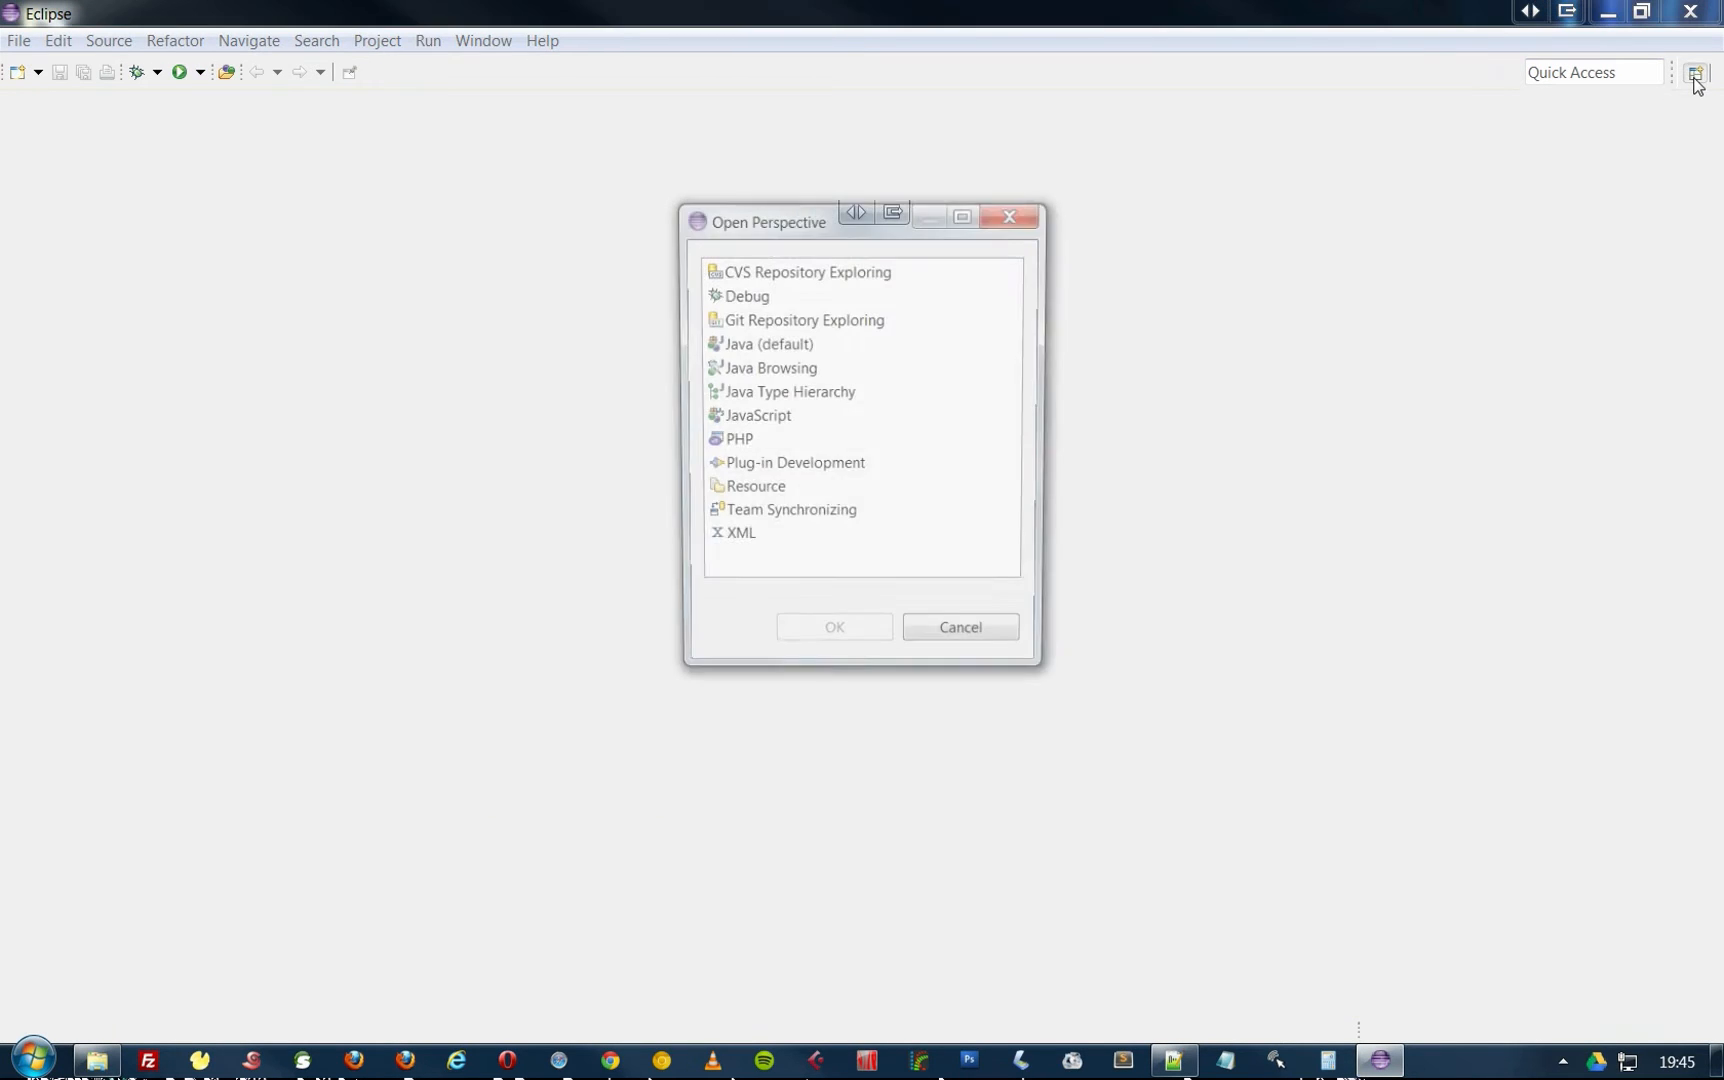
click(735, 441)
click(804, 636)
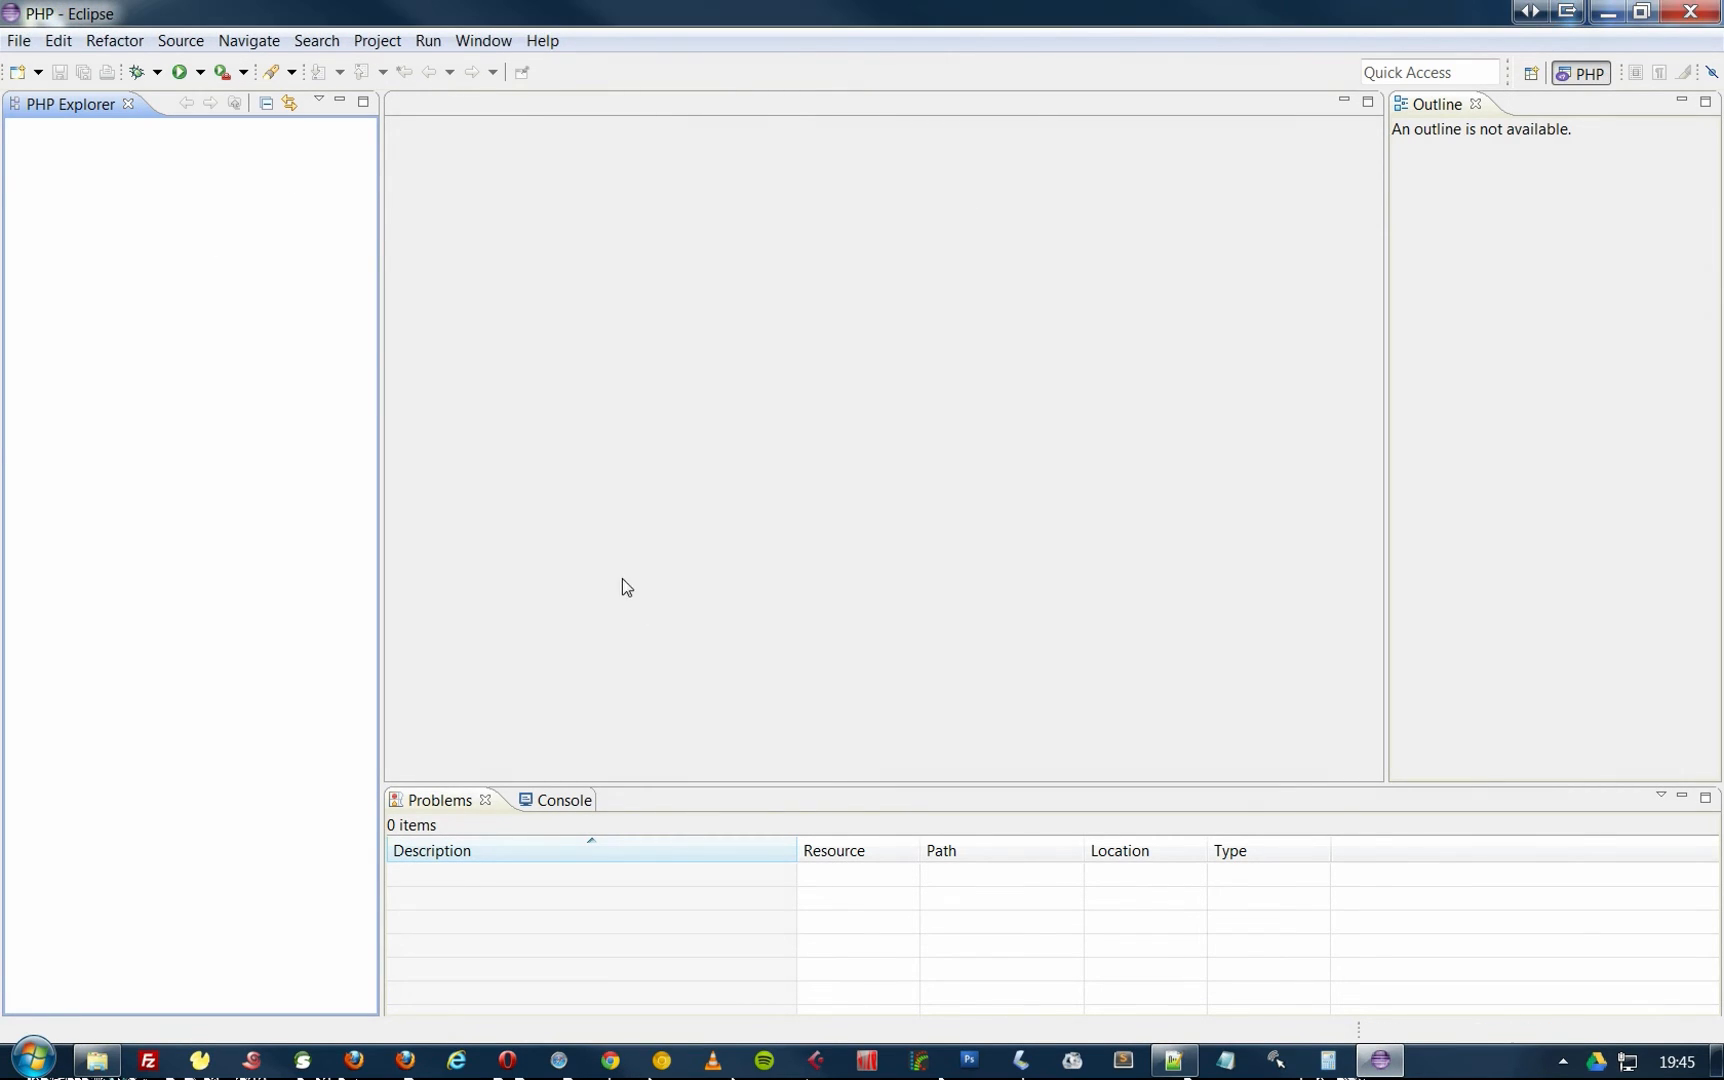
Create a new PHP project named Test in the workspace with the default settings.
click(19, 40)
mouse_move(19, 40)
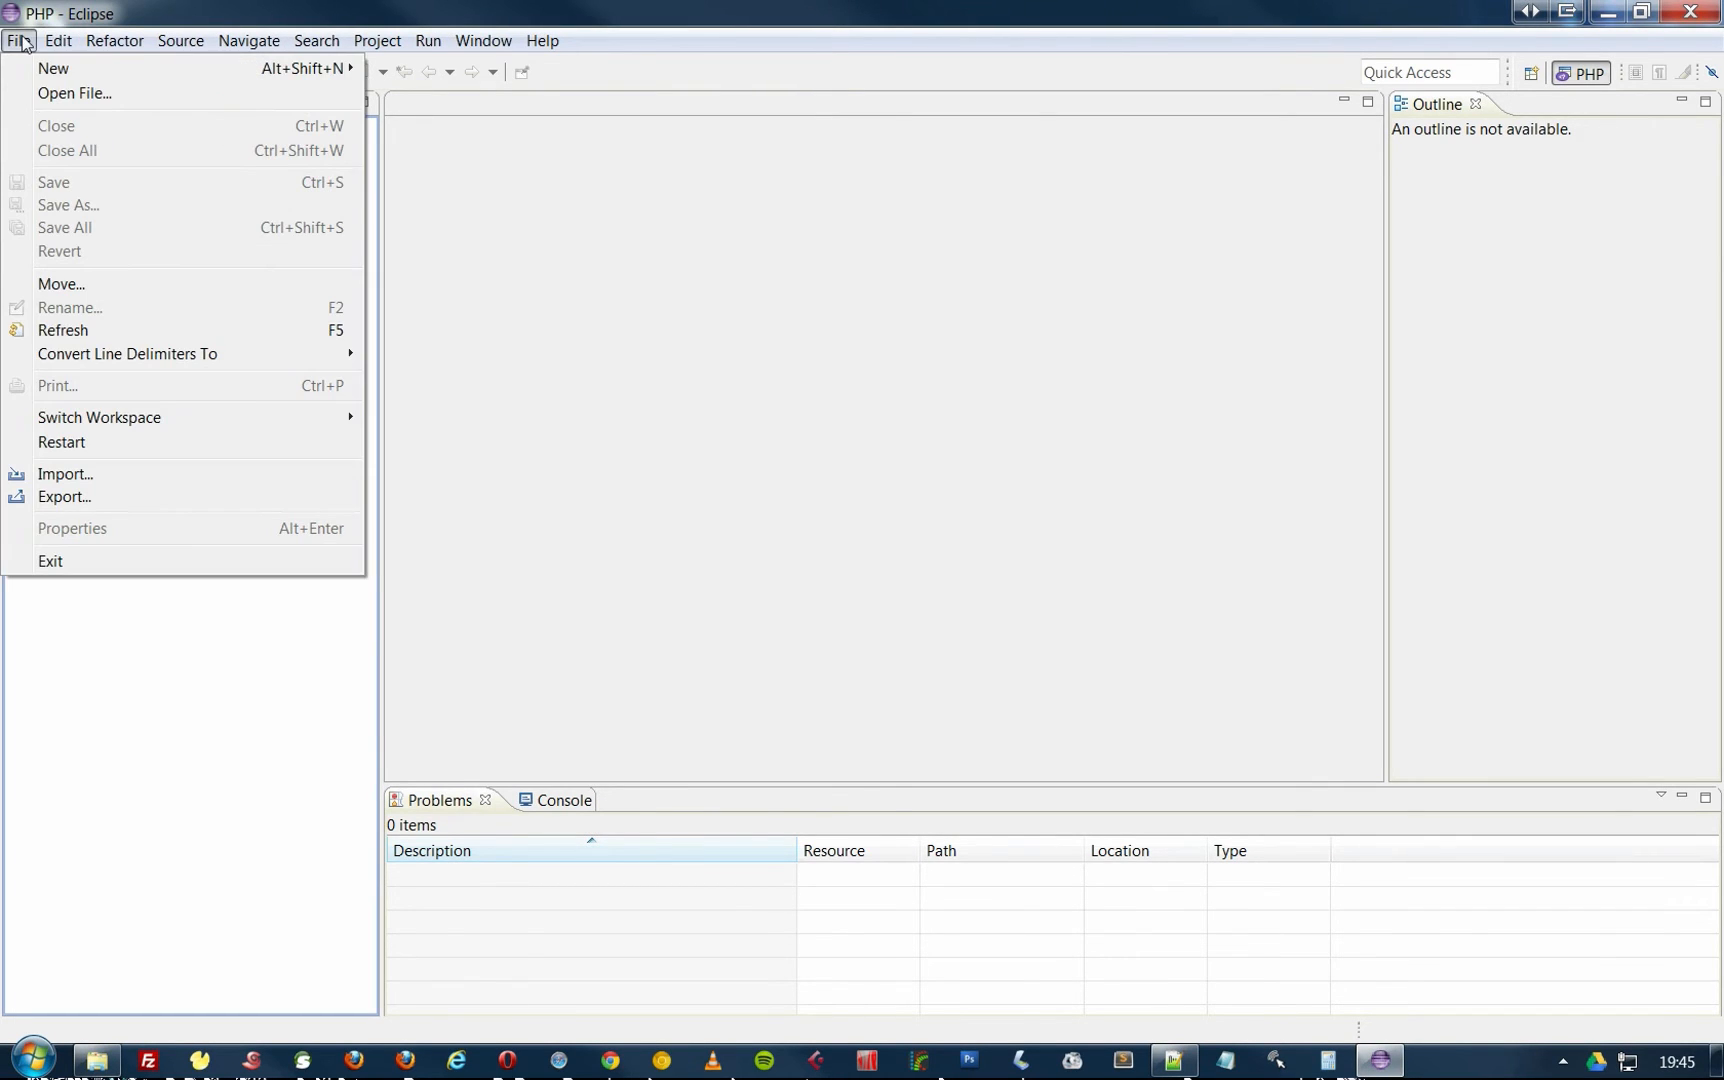
mouse_move(60, 67)
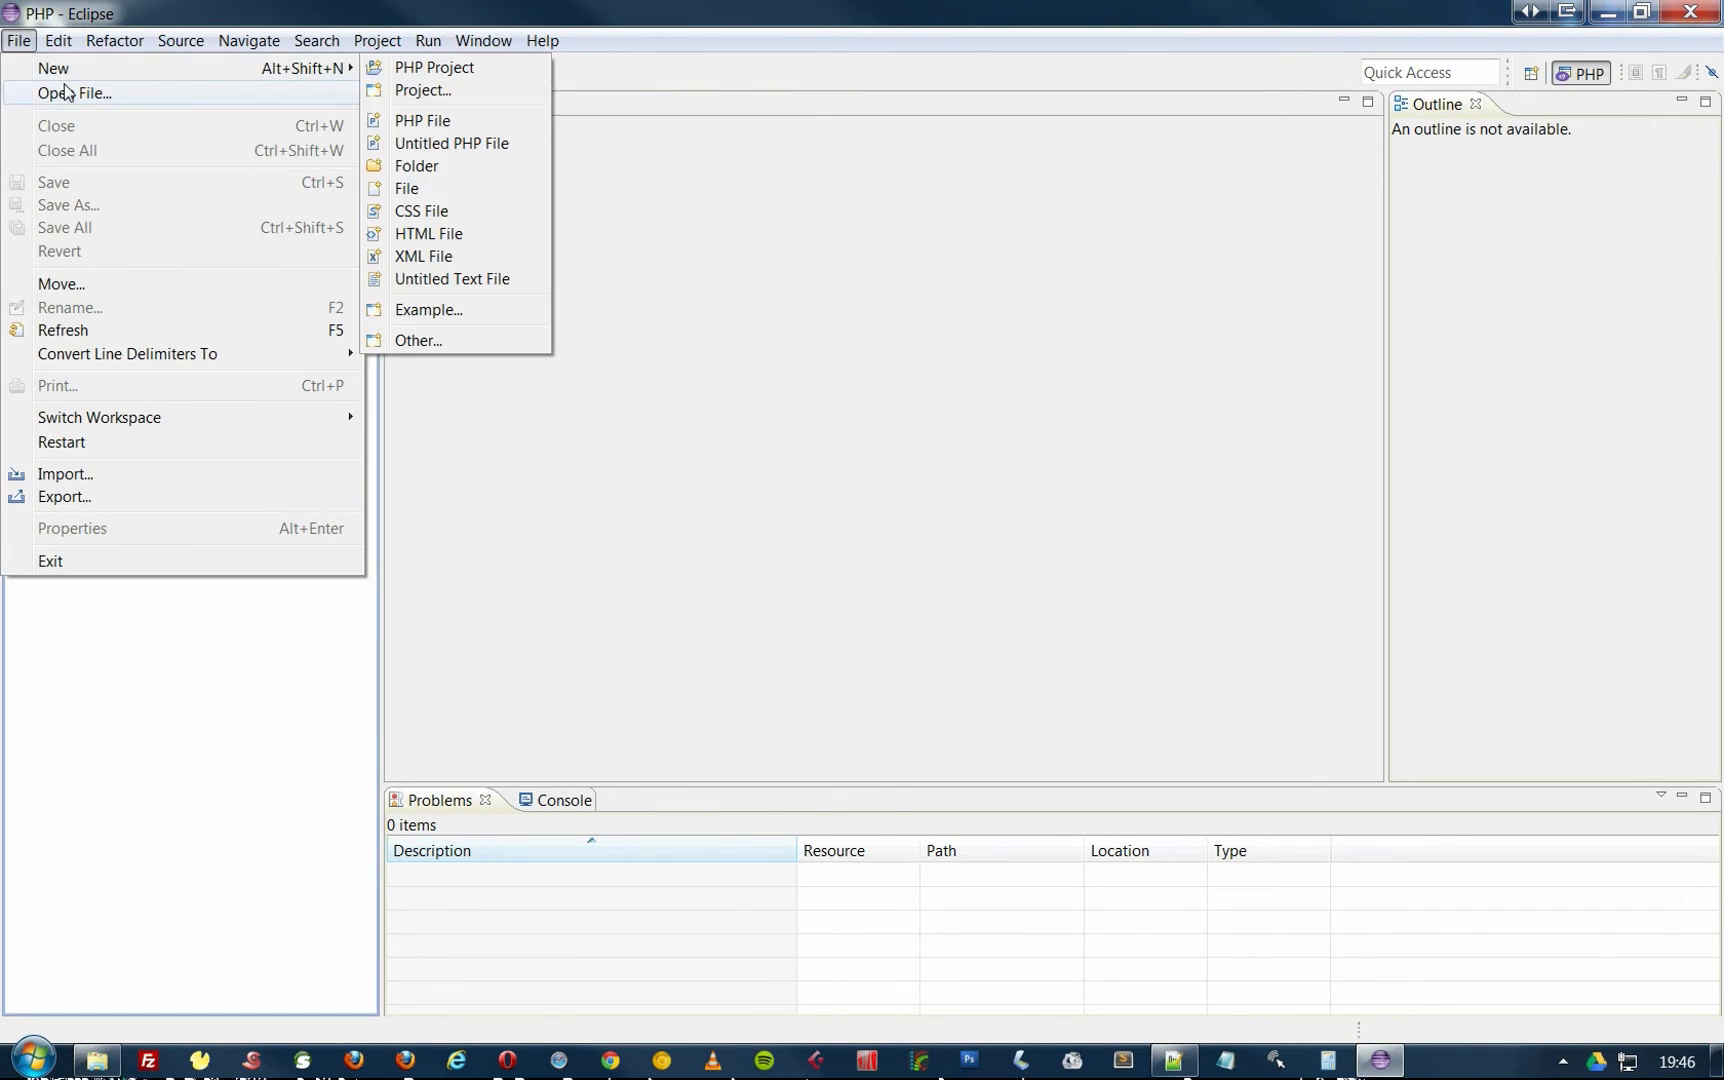
click(420, 67)
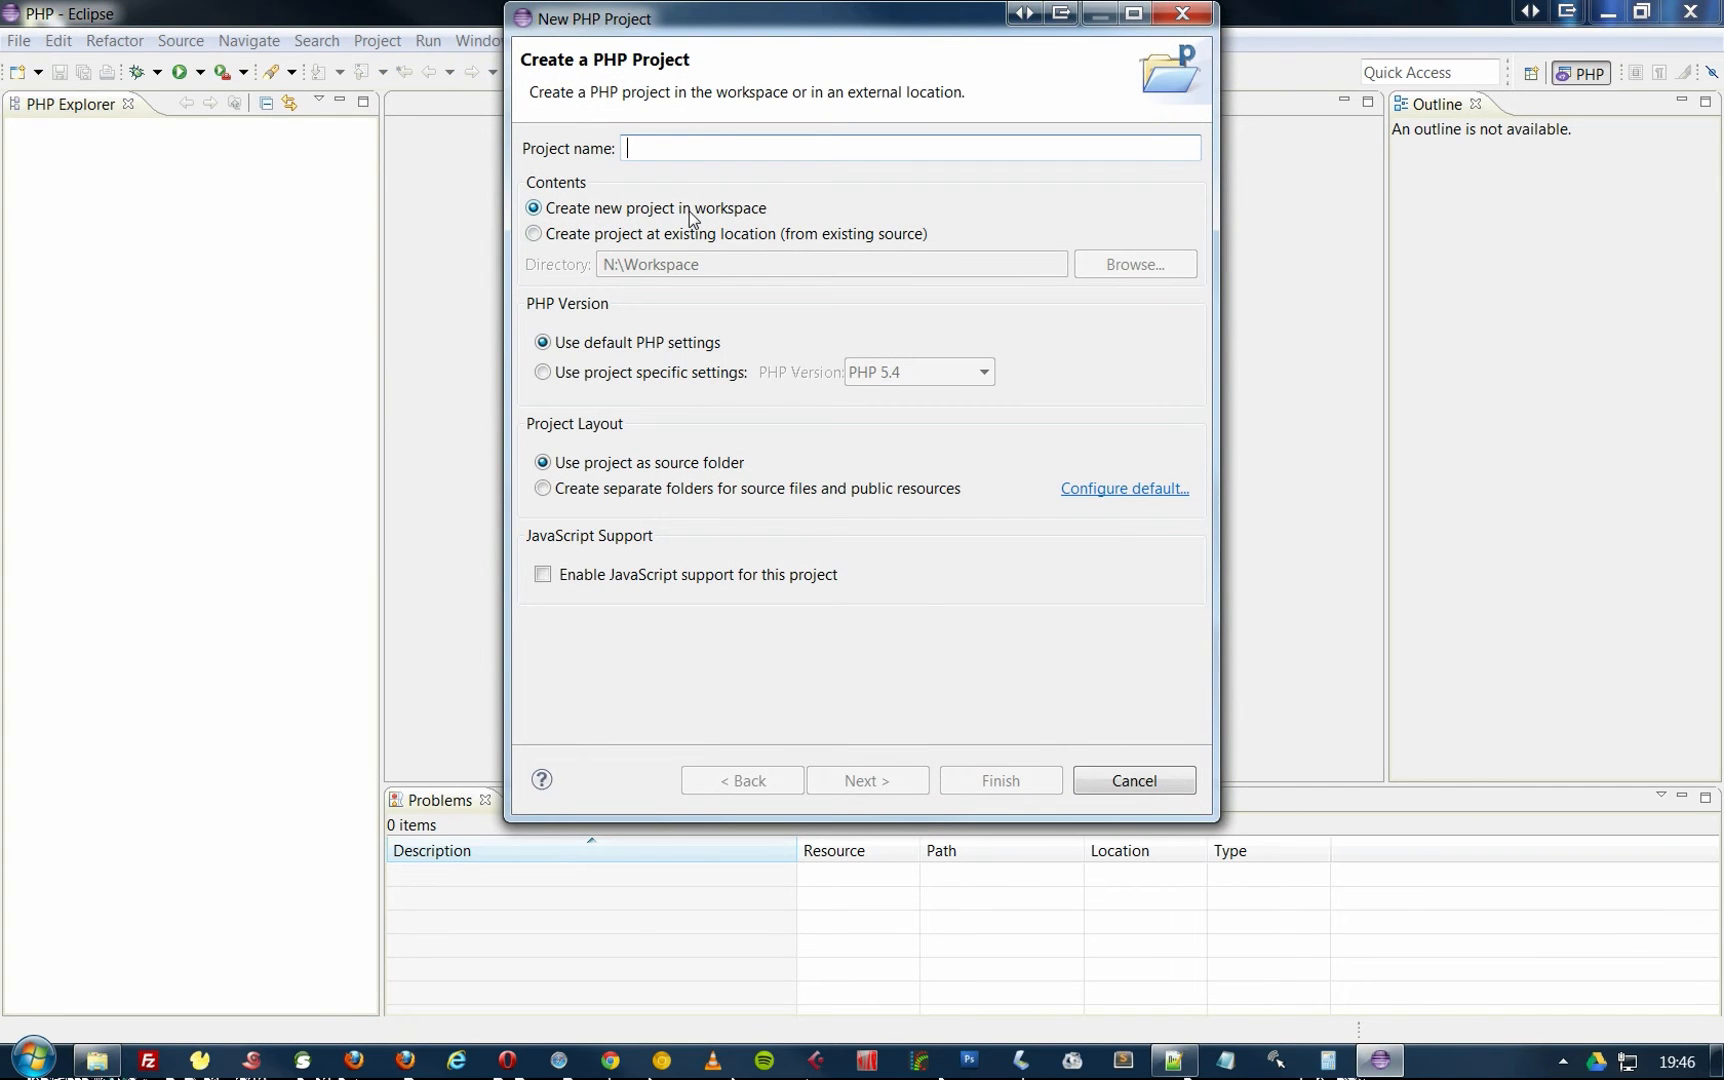
text(Test)
key(Return)
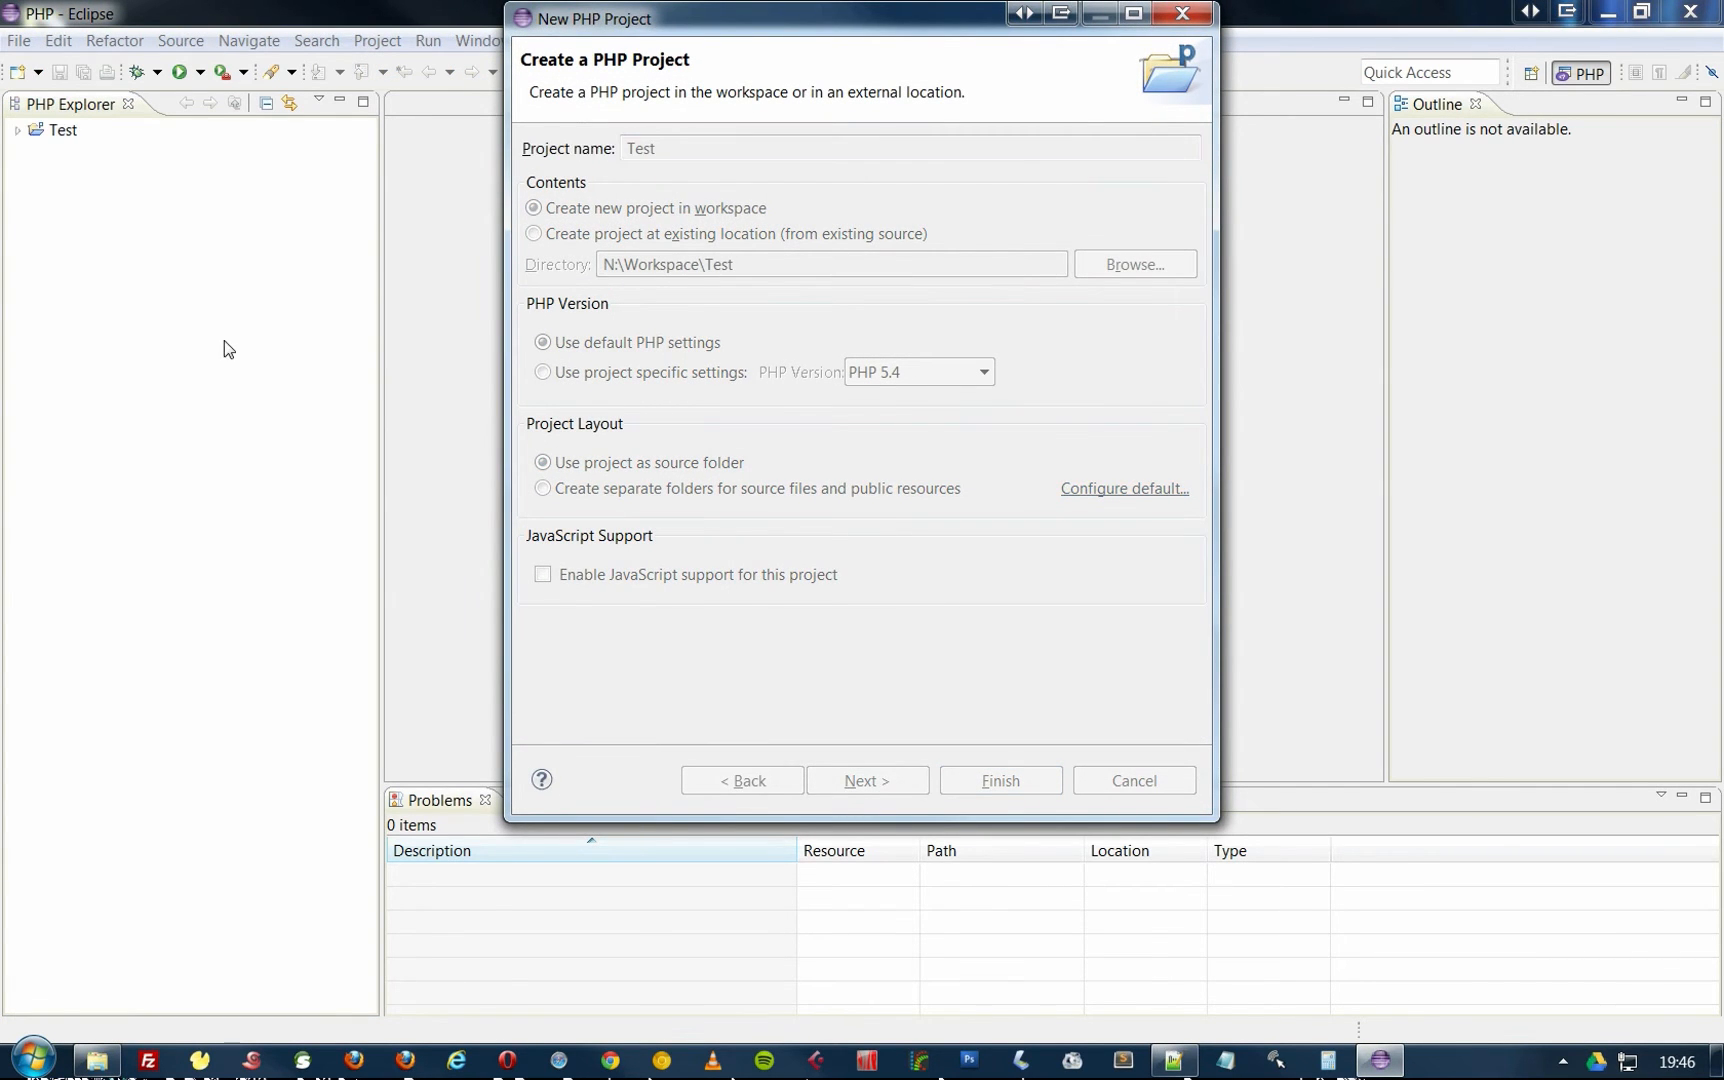
Add a new PHP file named index.php to the Test project.
click(17, 130)
right_click(66, 126)
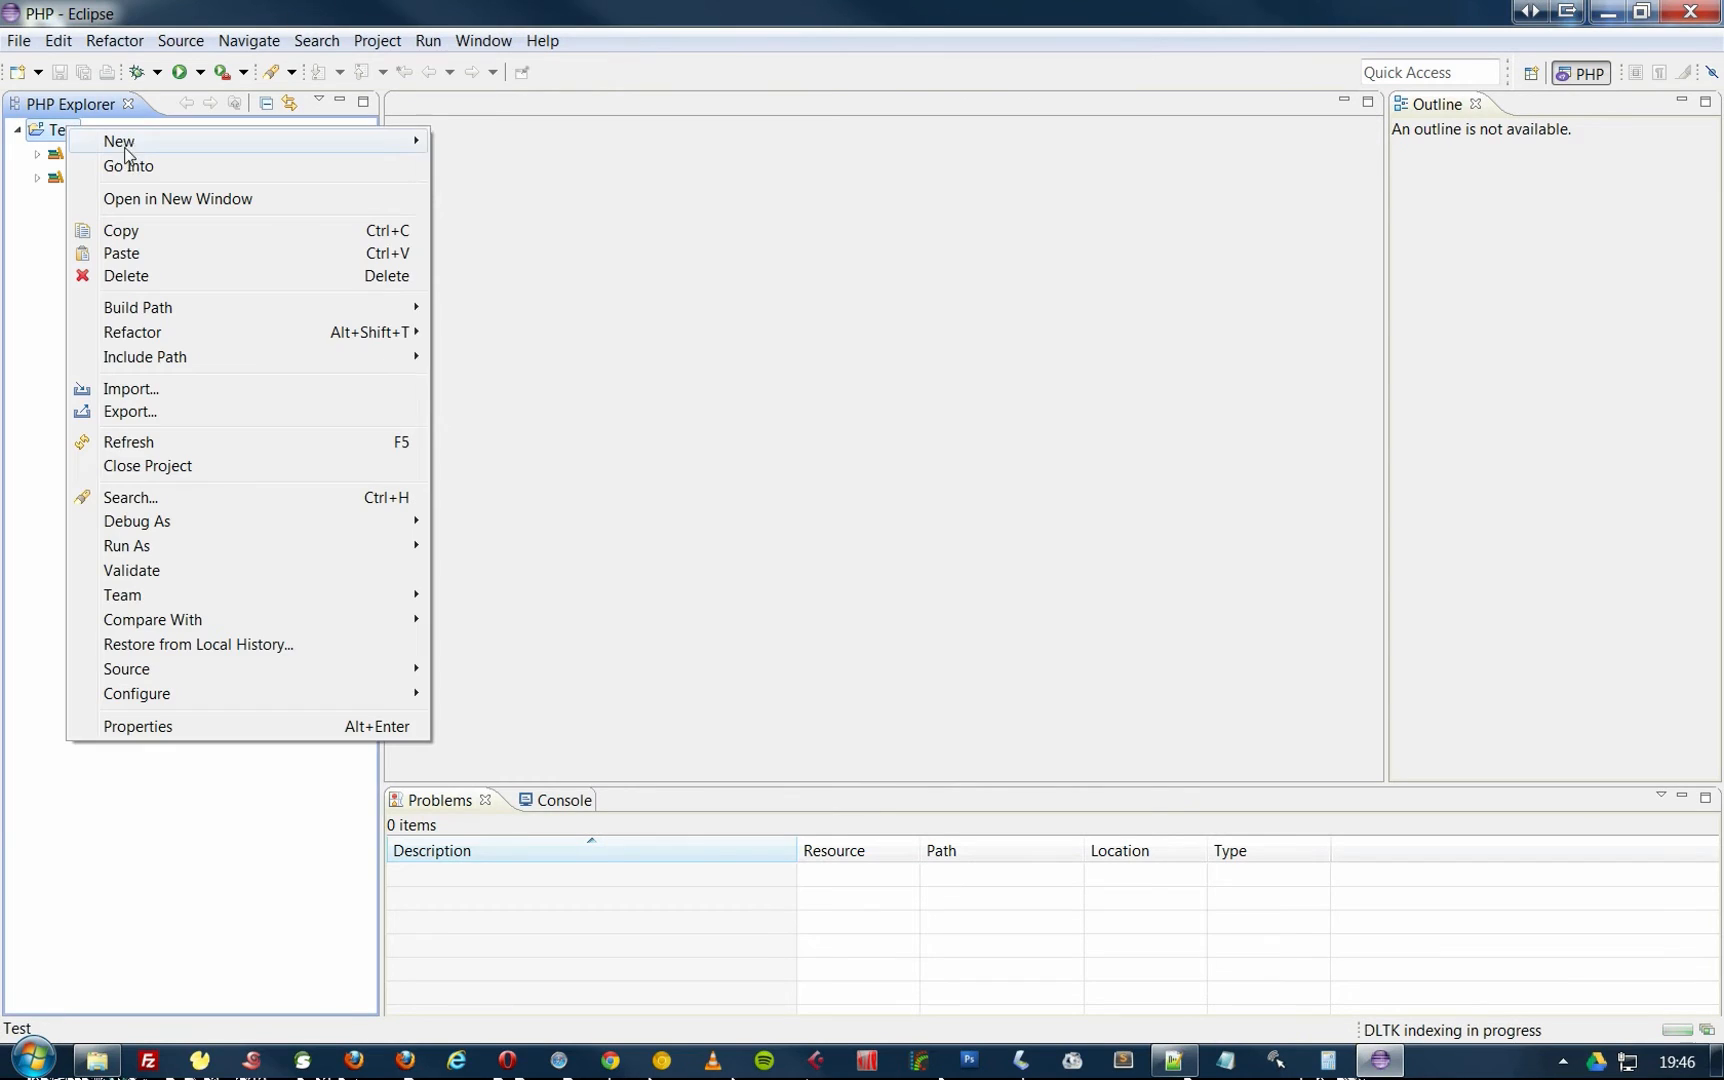
mouse_move(126, 141)
click(480, 170)
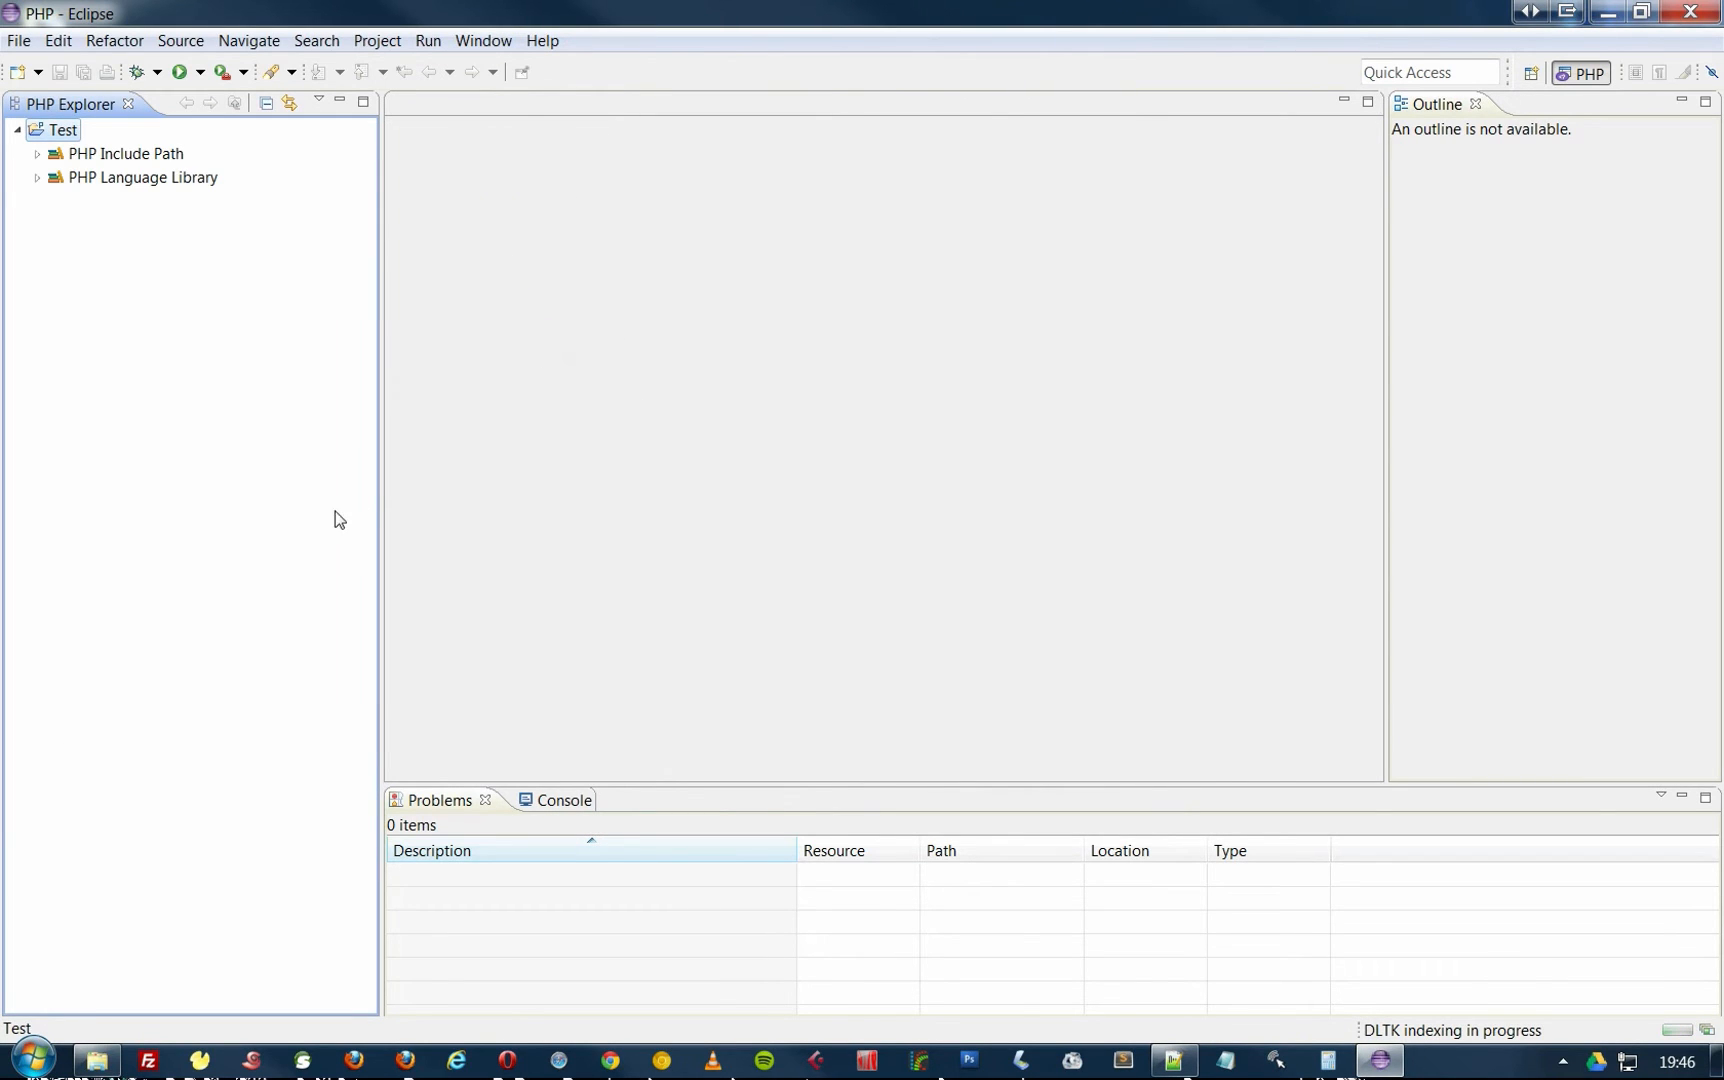
text(index.php)
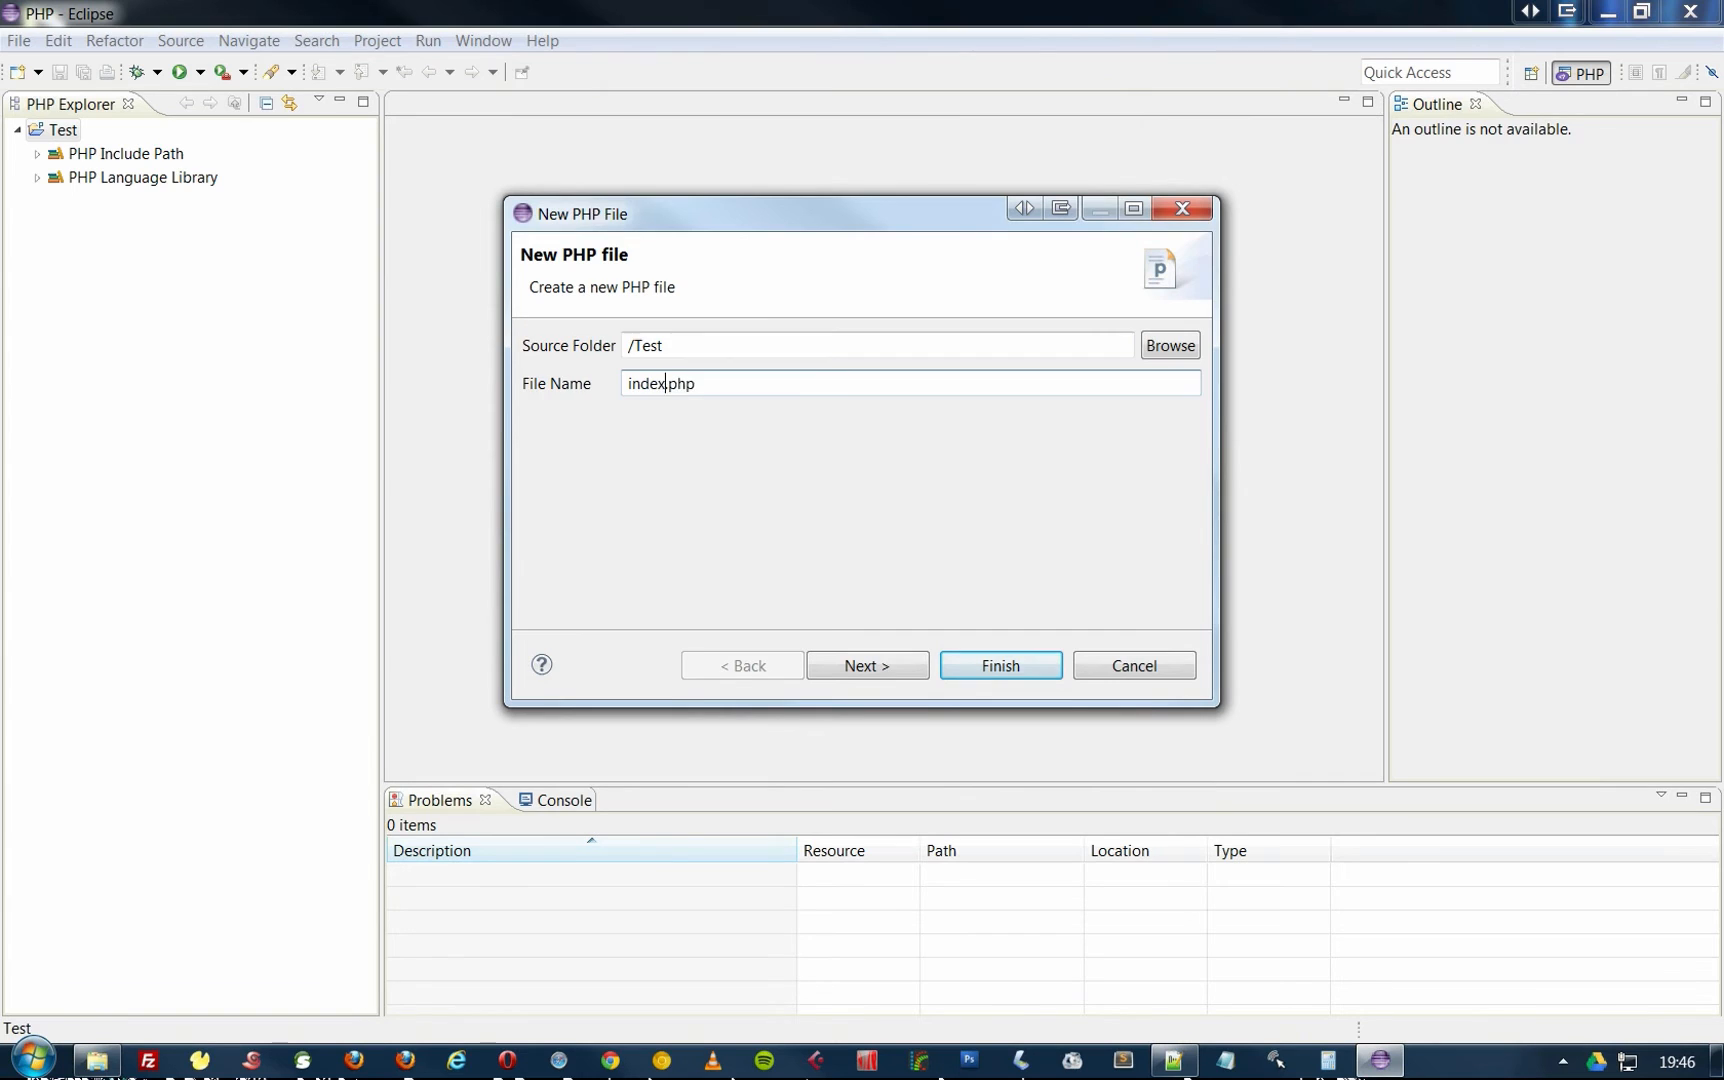
key(Return)
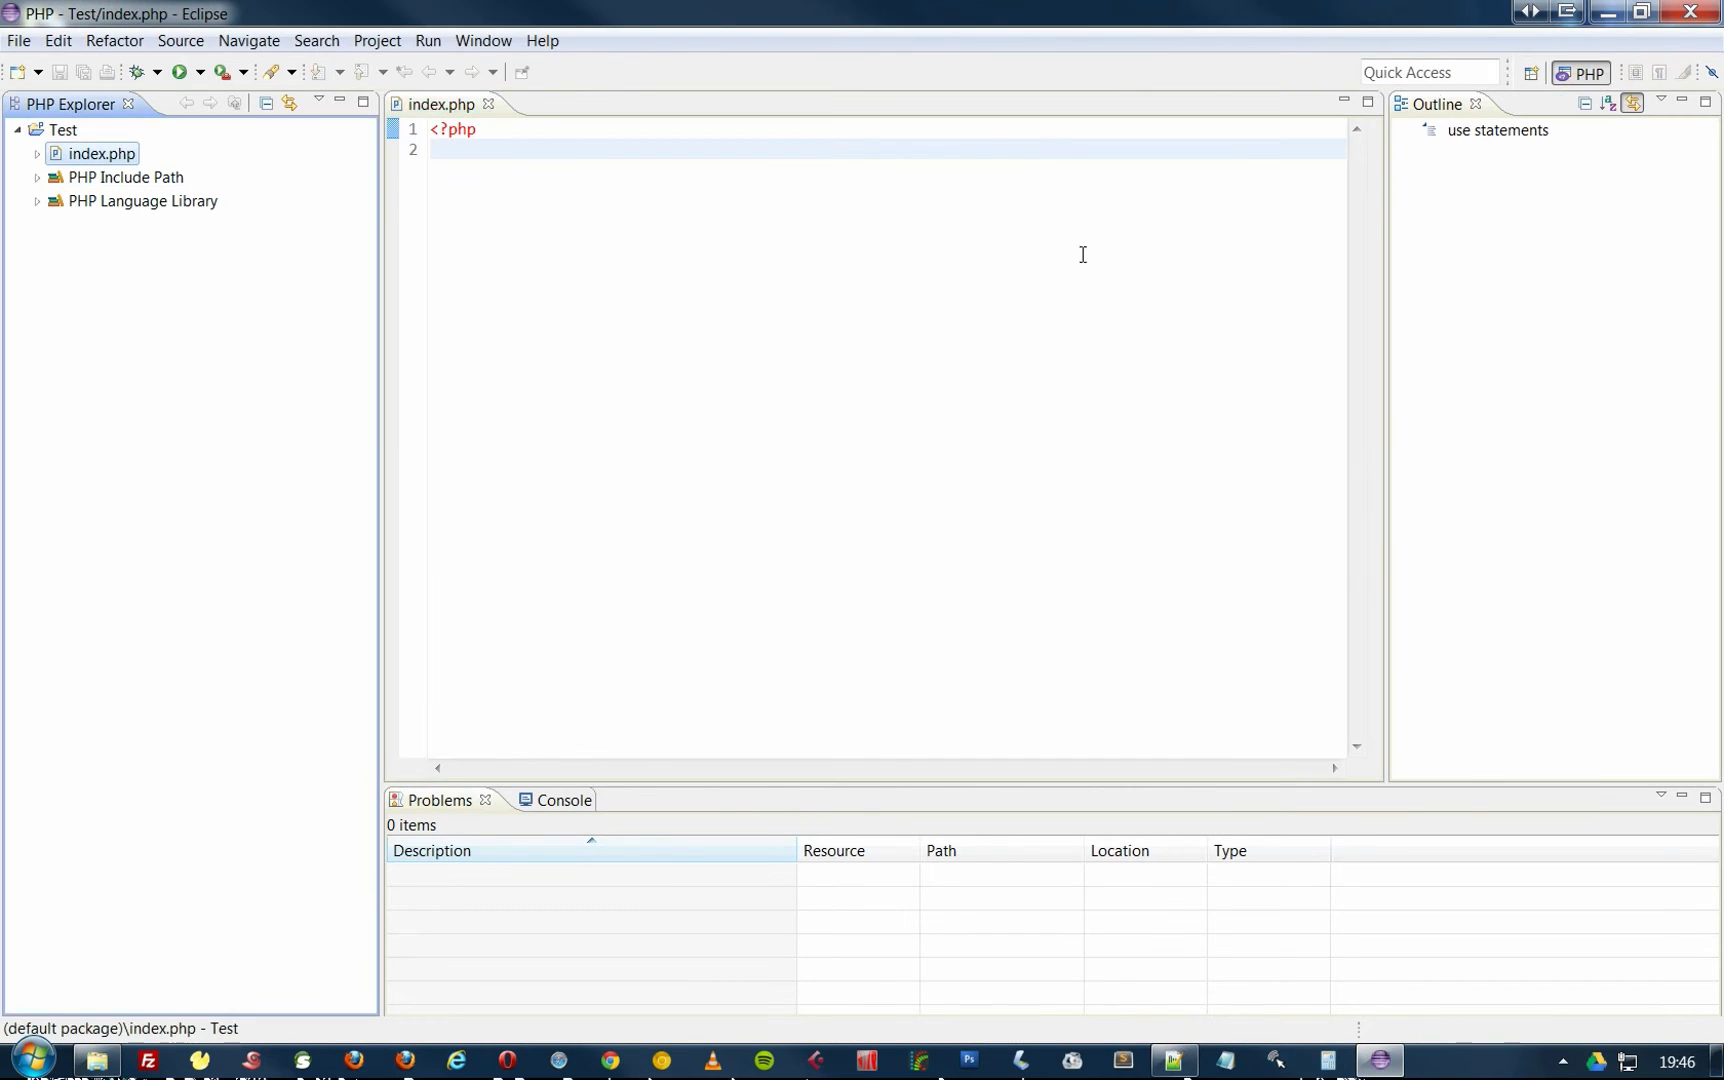
Add two blank lines below the opening PHP tag in index.php and place the cursor on line 3.
click(814, 208)
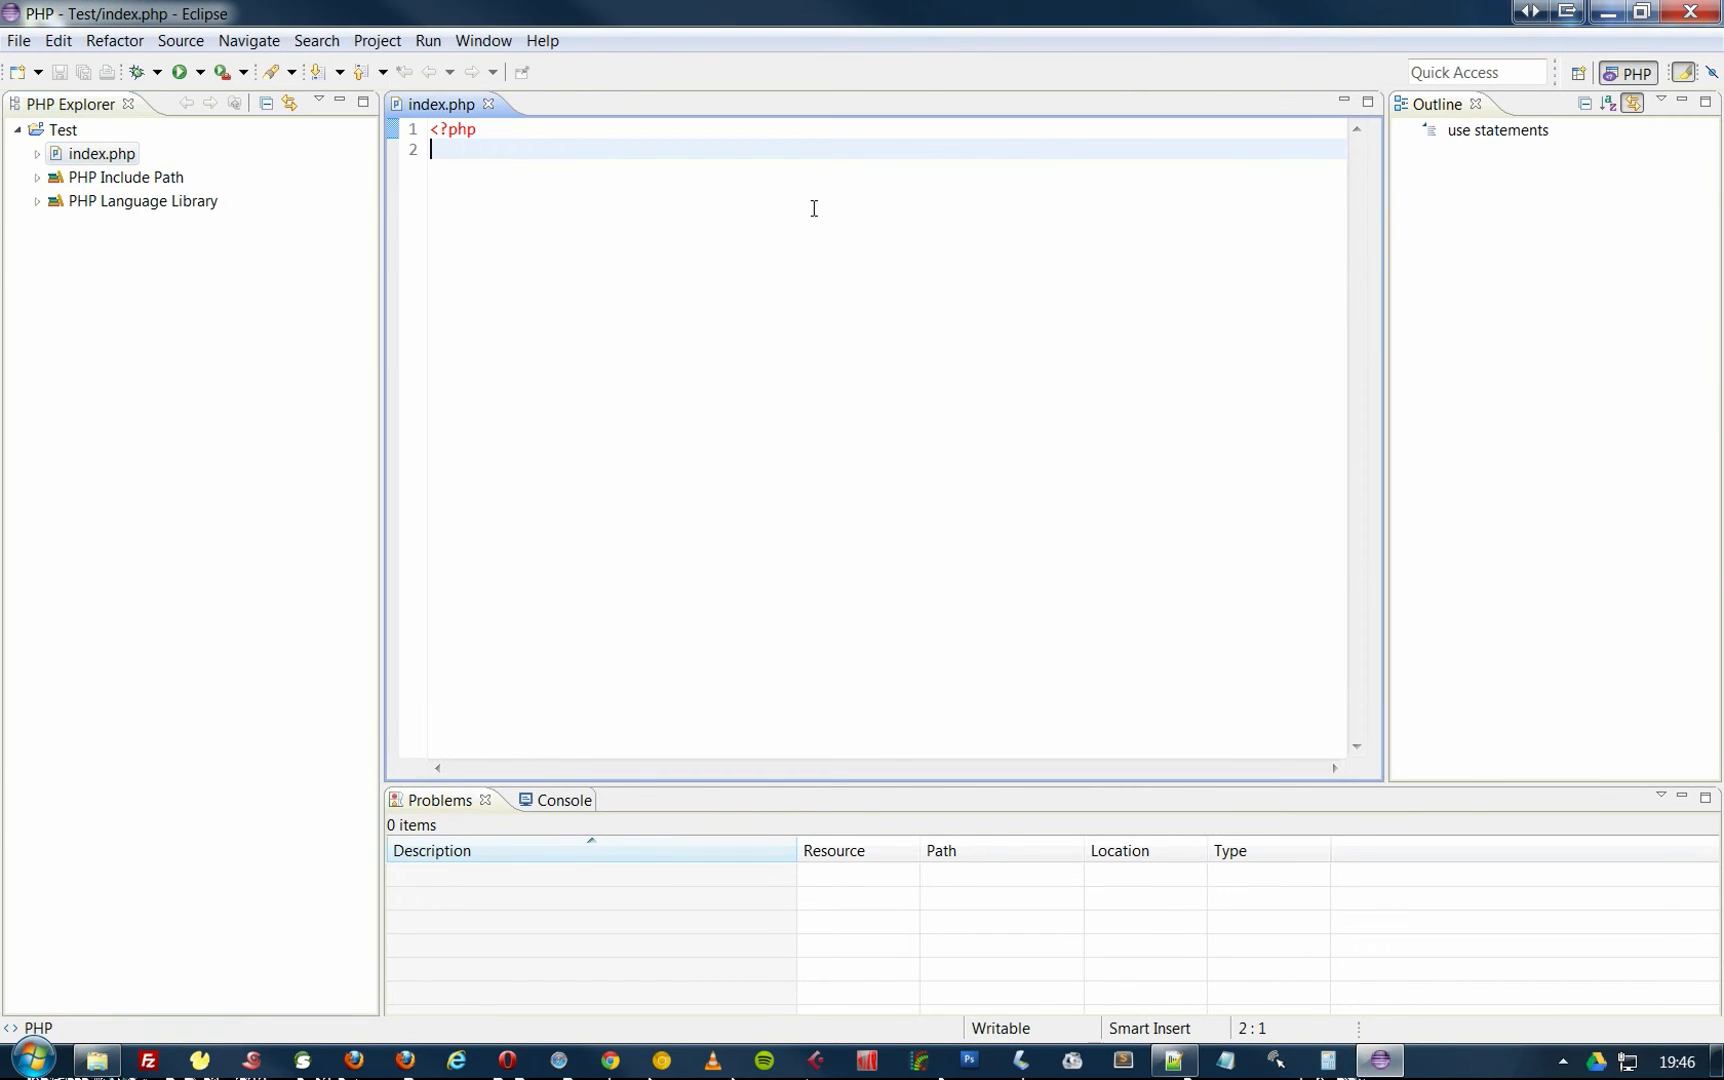
key(Return)
key(Return)
key(Up)
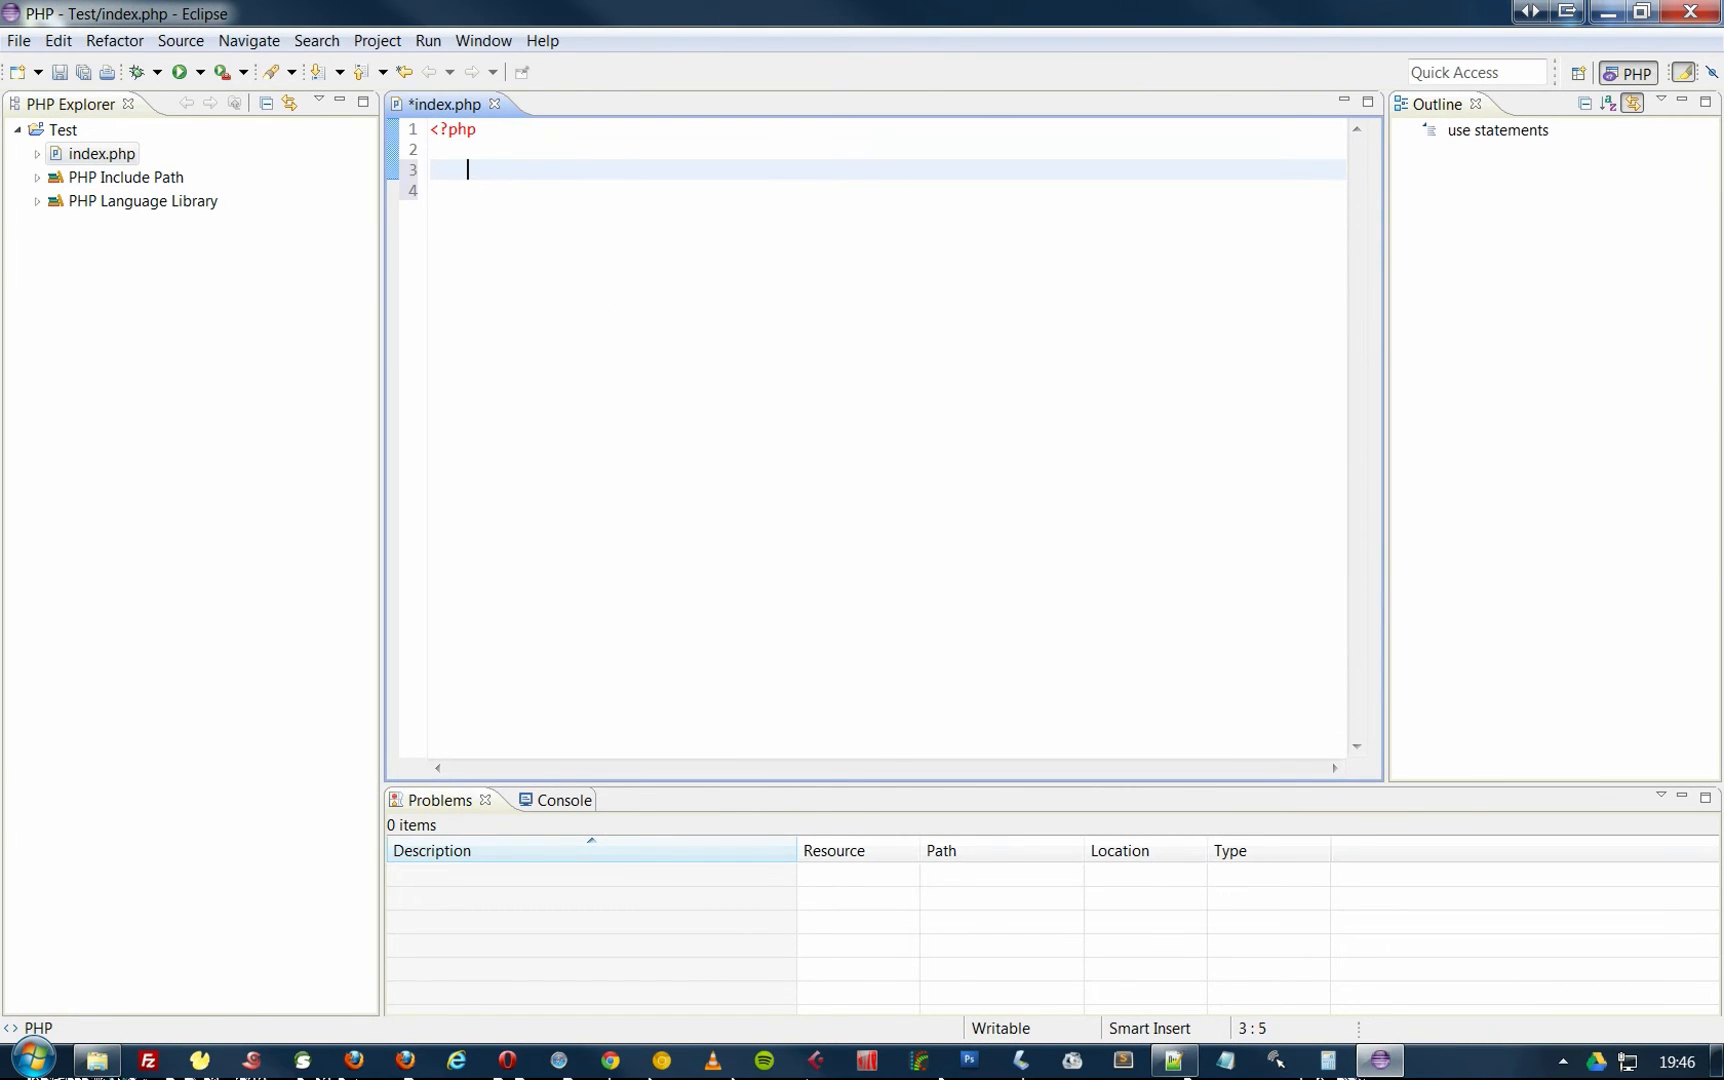
text(echo '')
key(shift+Home)
key(BackSpace)
Bring up code suggestions for str on line 3 of index.php, browse the string functions and enlarge the suggestion list.
text(s)
key(ctrl+space)
text(tr)
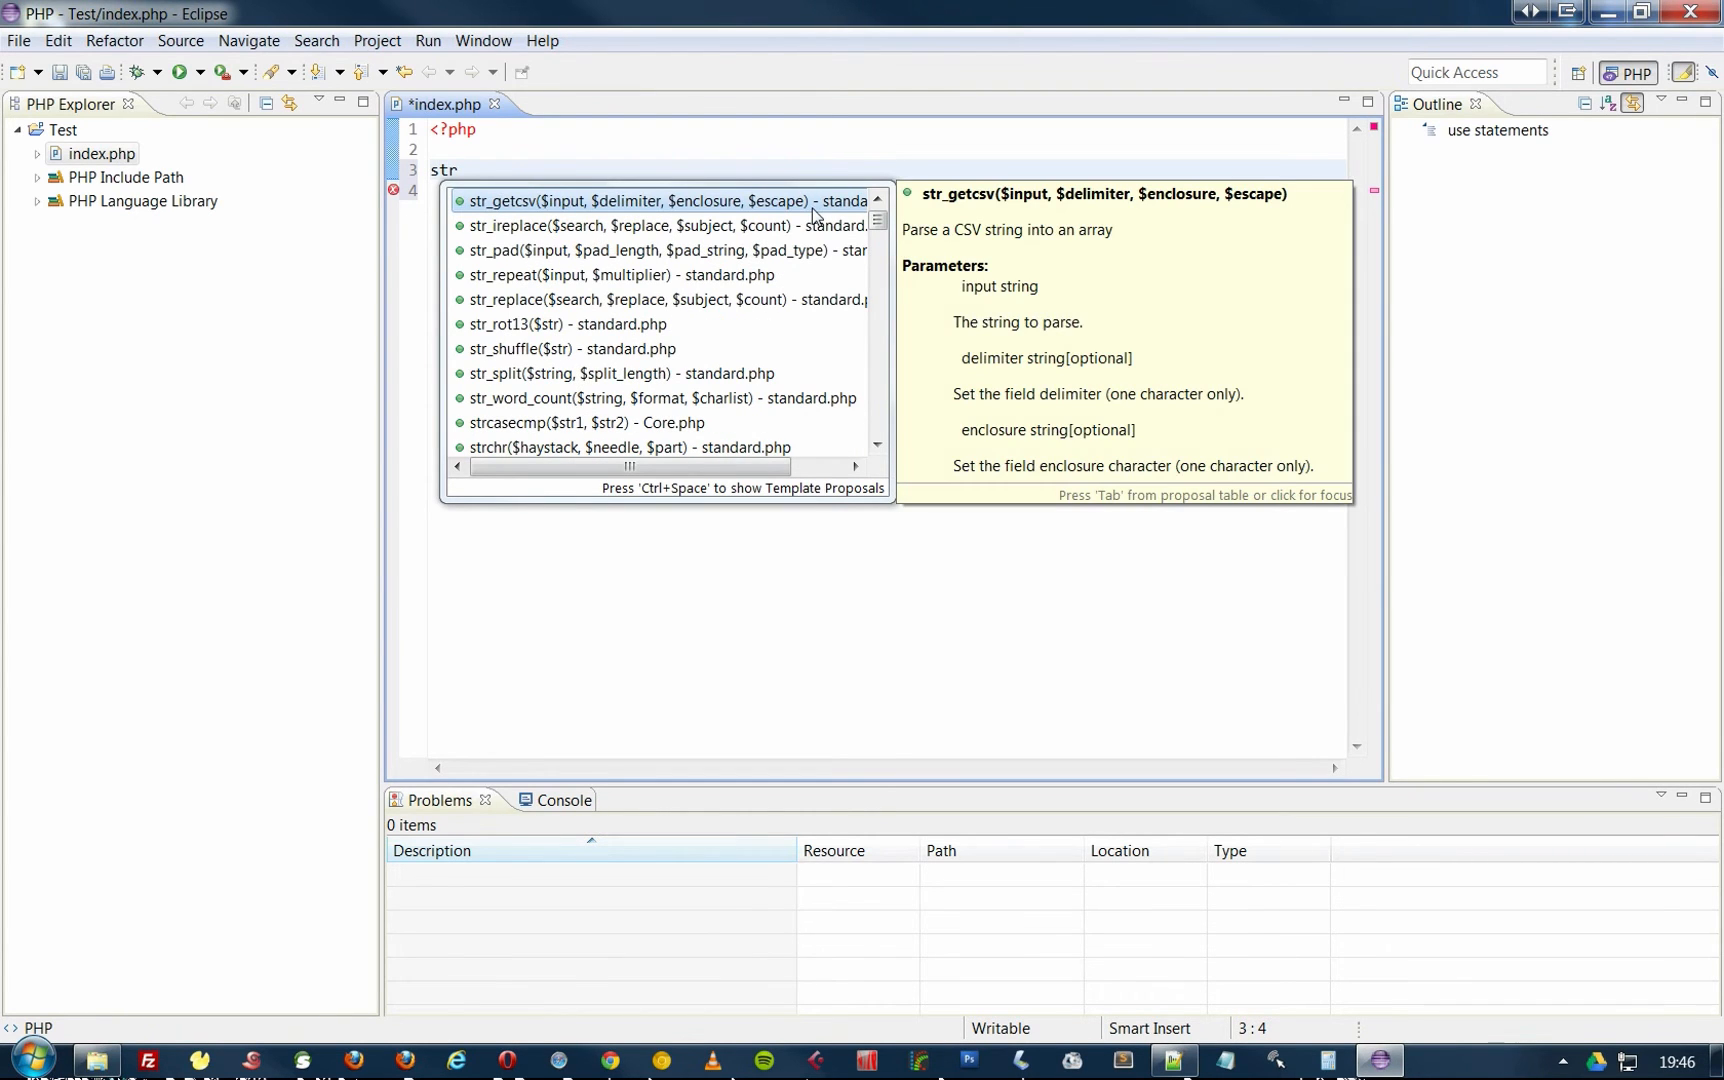
key(Down)
key(Down)
key(Down)
key(Down)
key(Down)
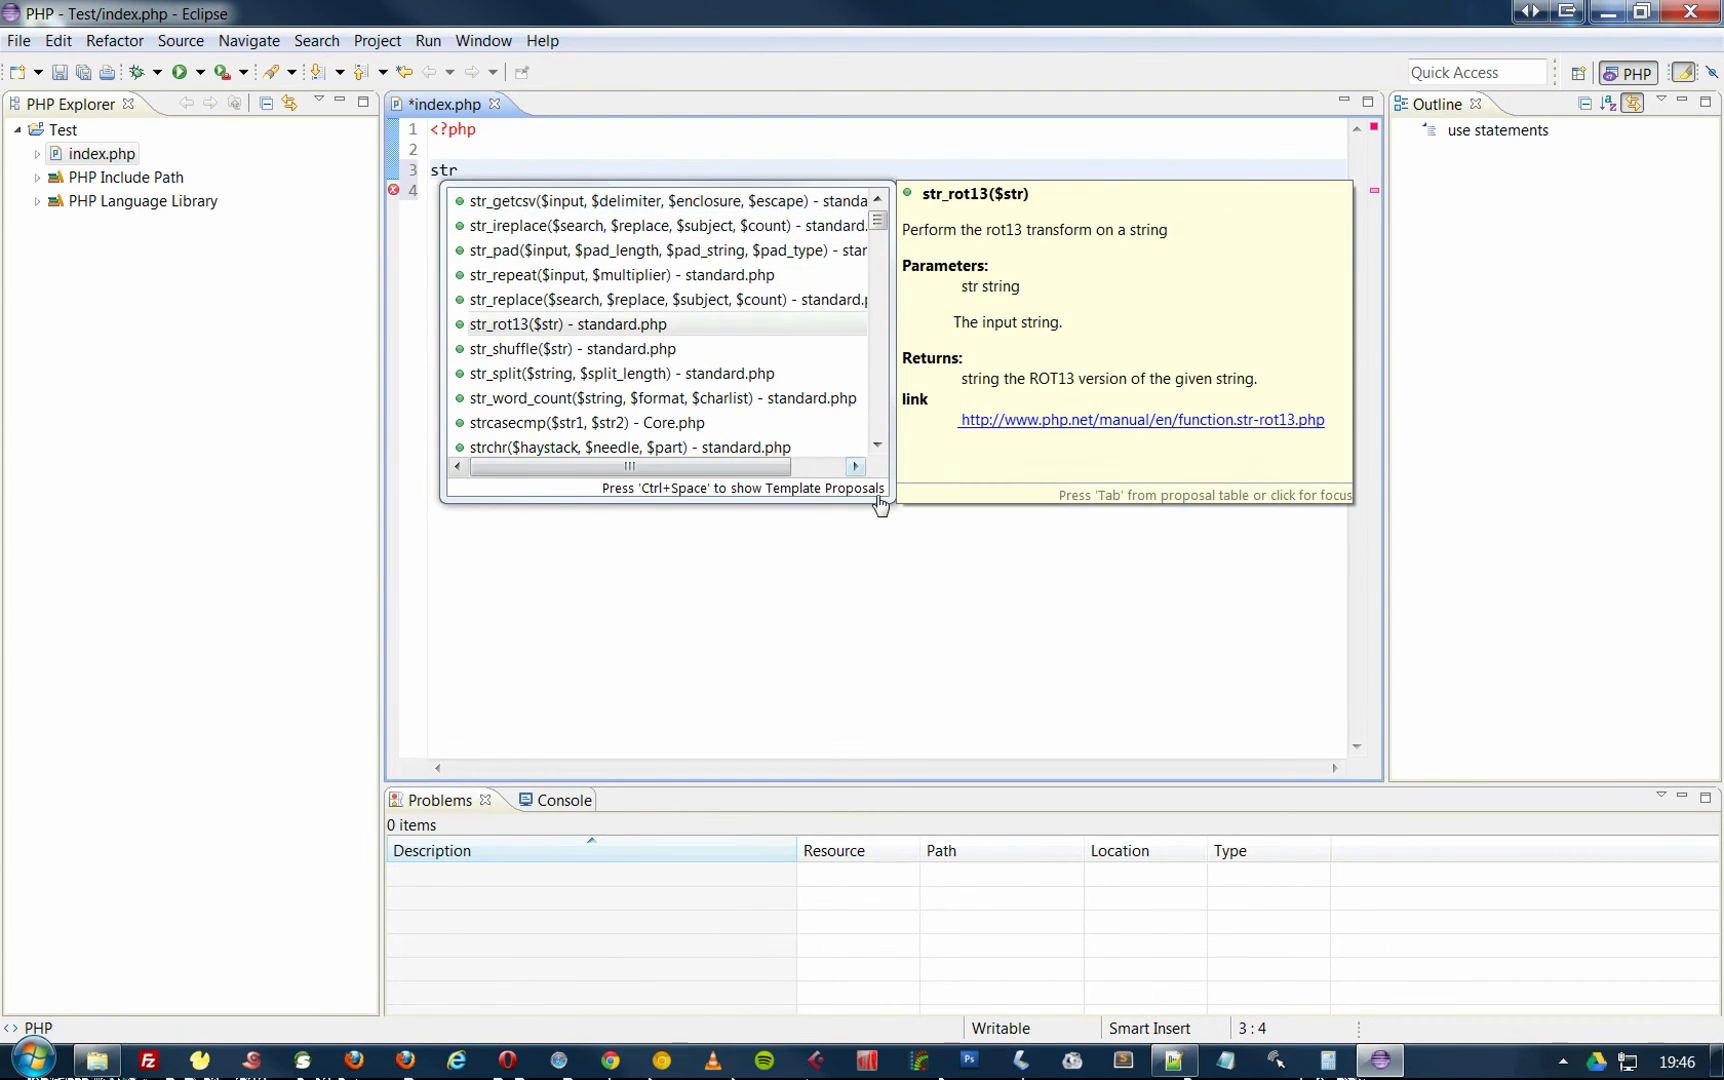
drag(878, 500, 1150, 642)
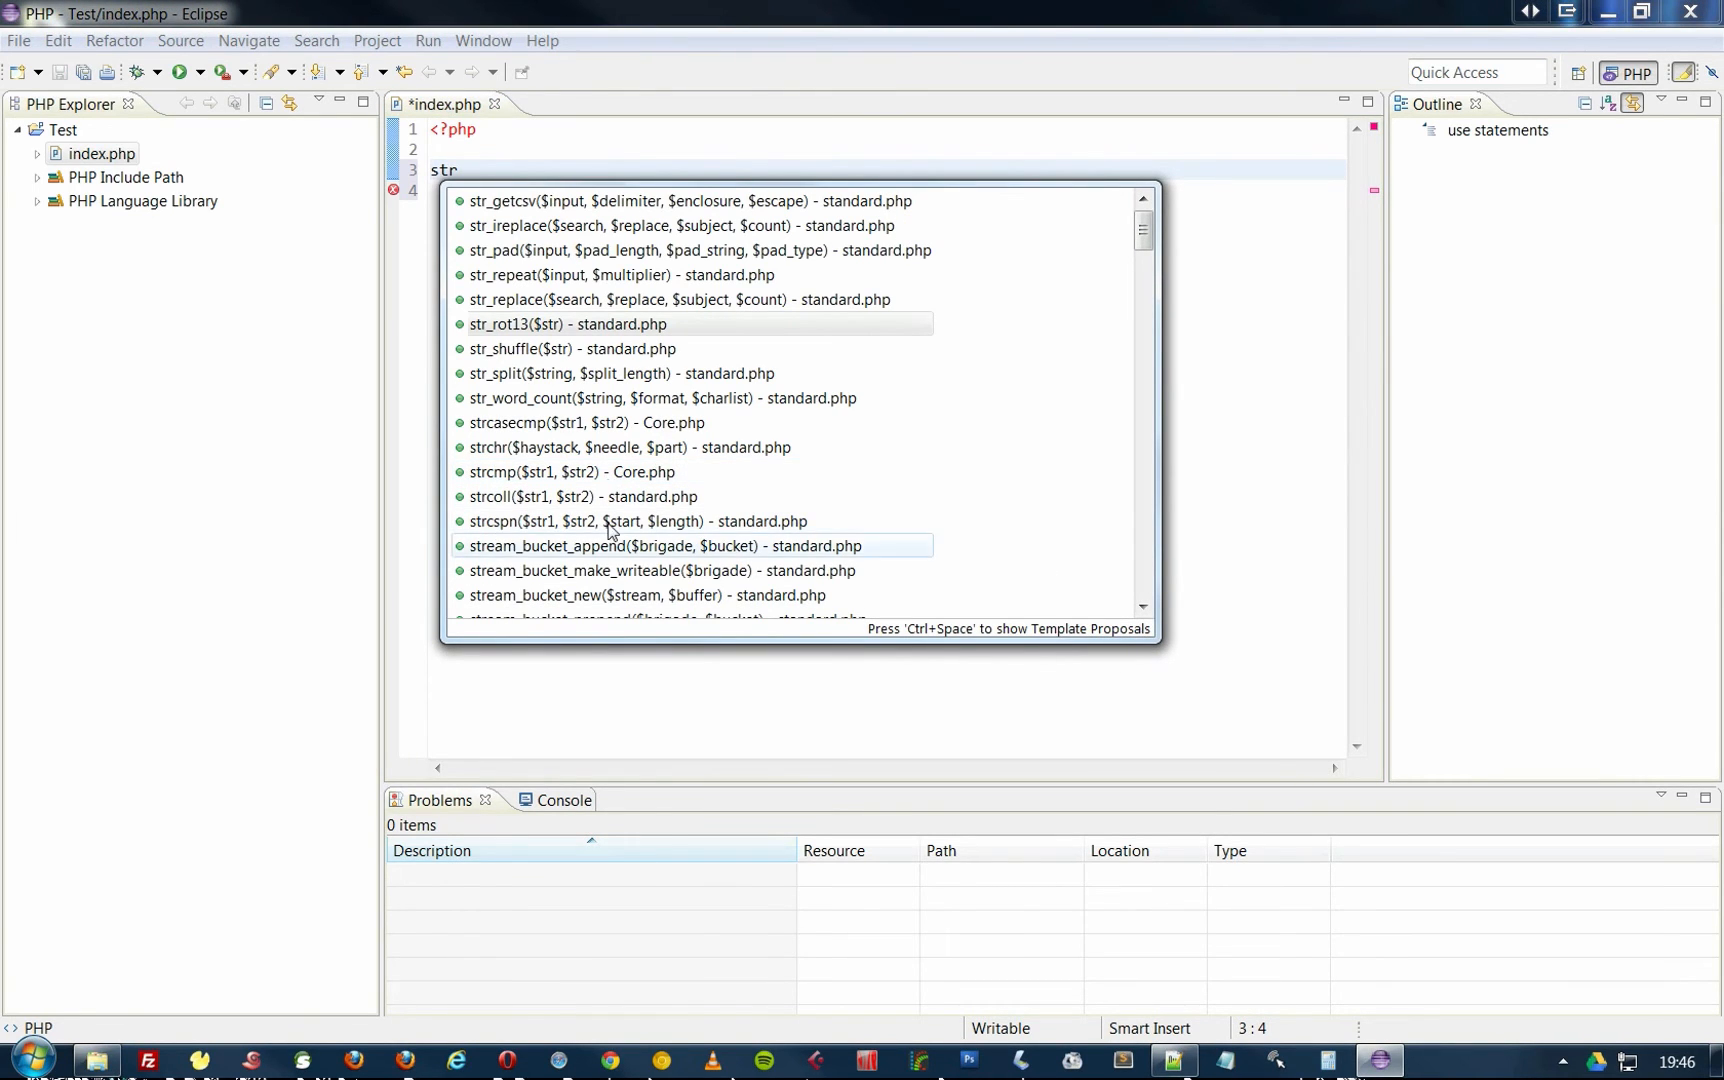
Insert the suggested str_replace call with its search, replace and subject parameters, and clear the line again.
double_click(537, 298)
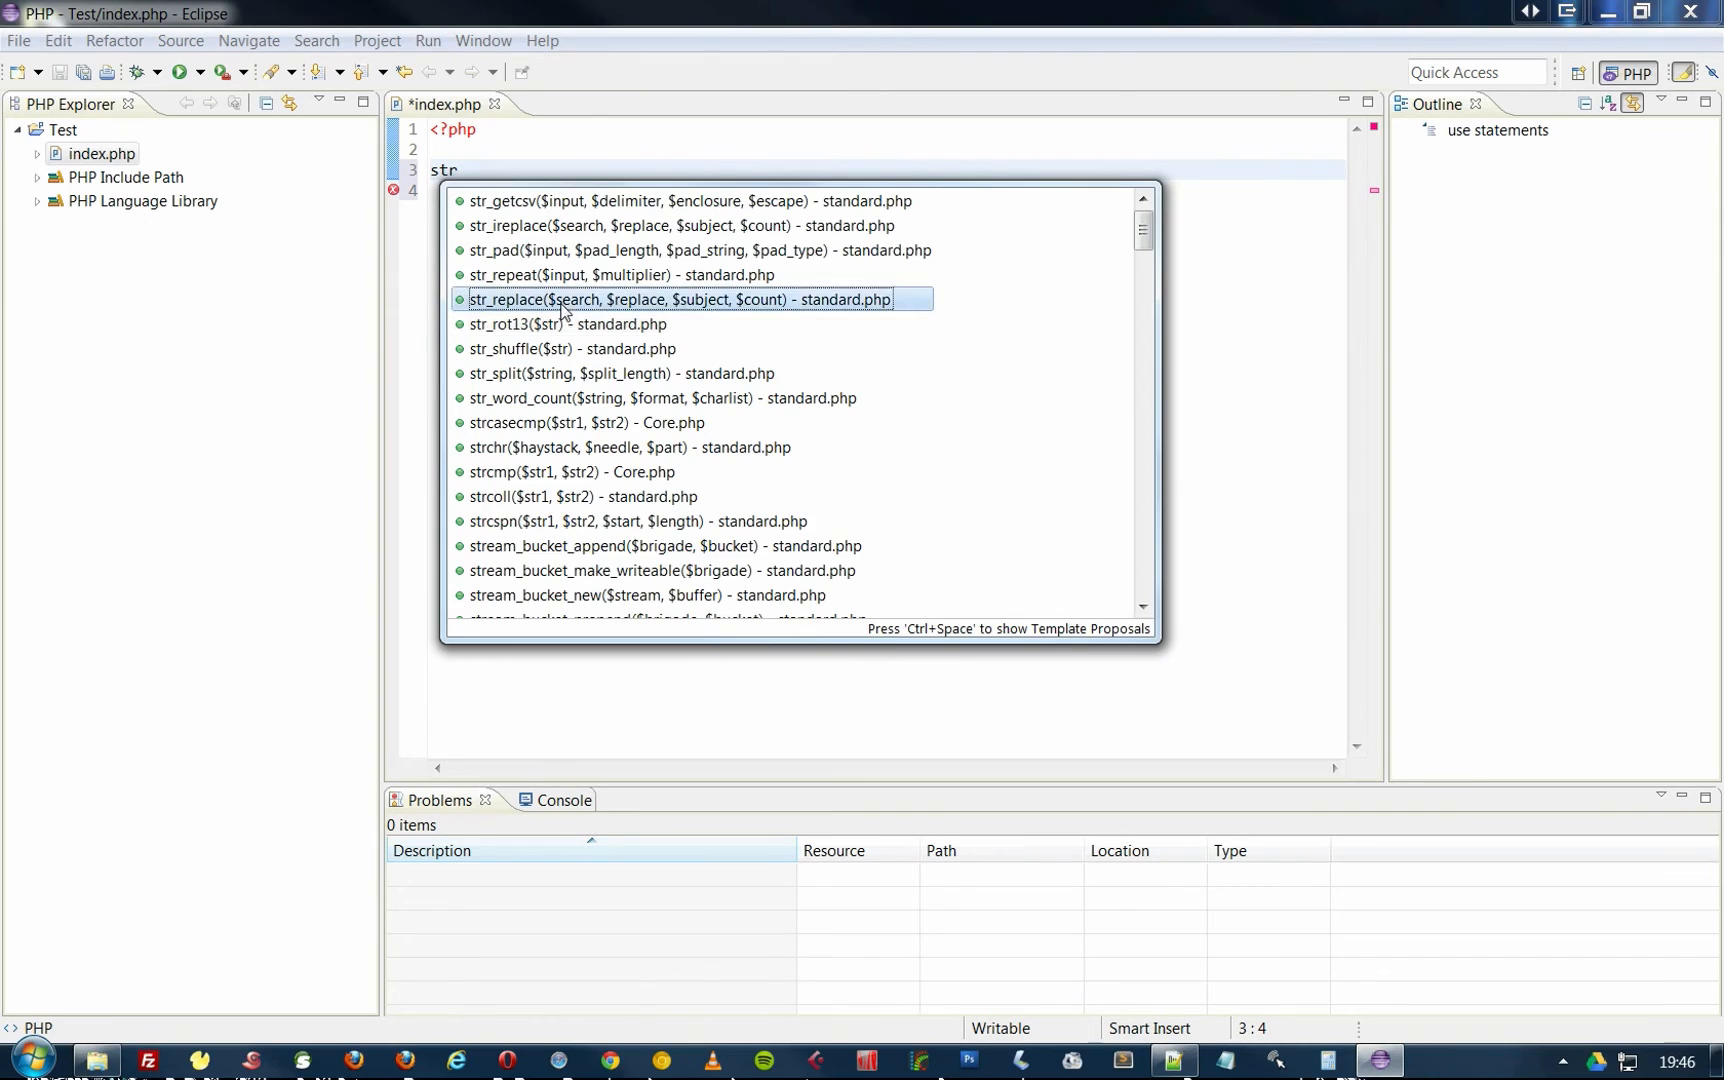
key(End)
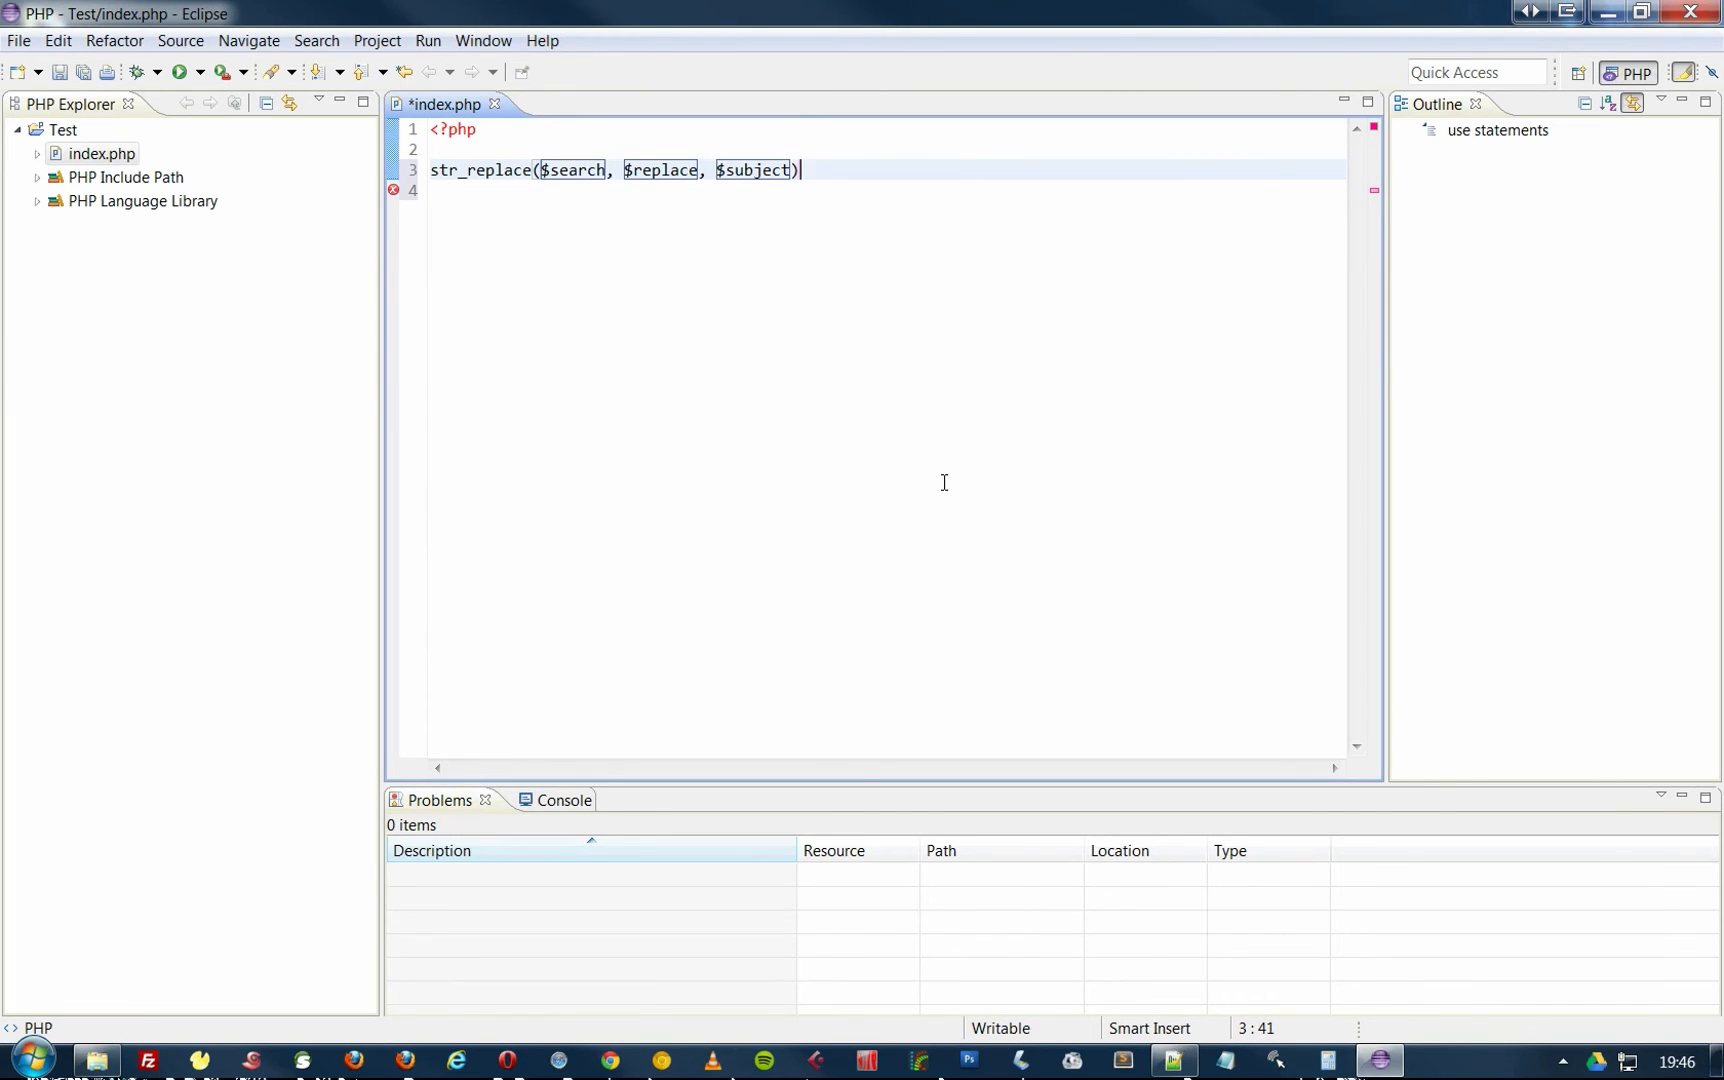
key(shift+Home)
key(BackSpace)
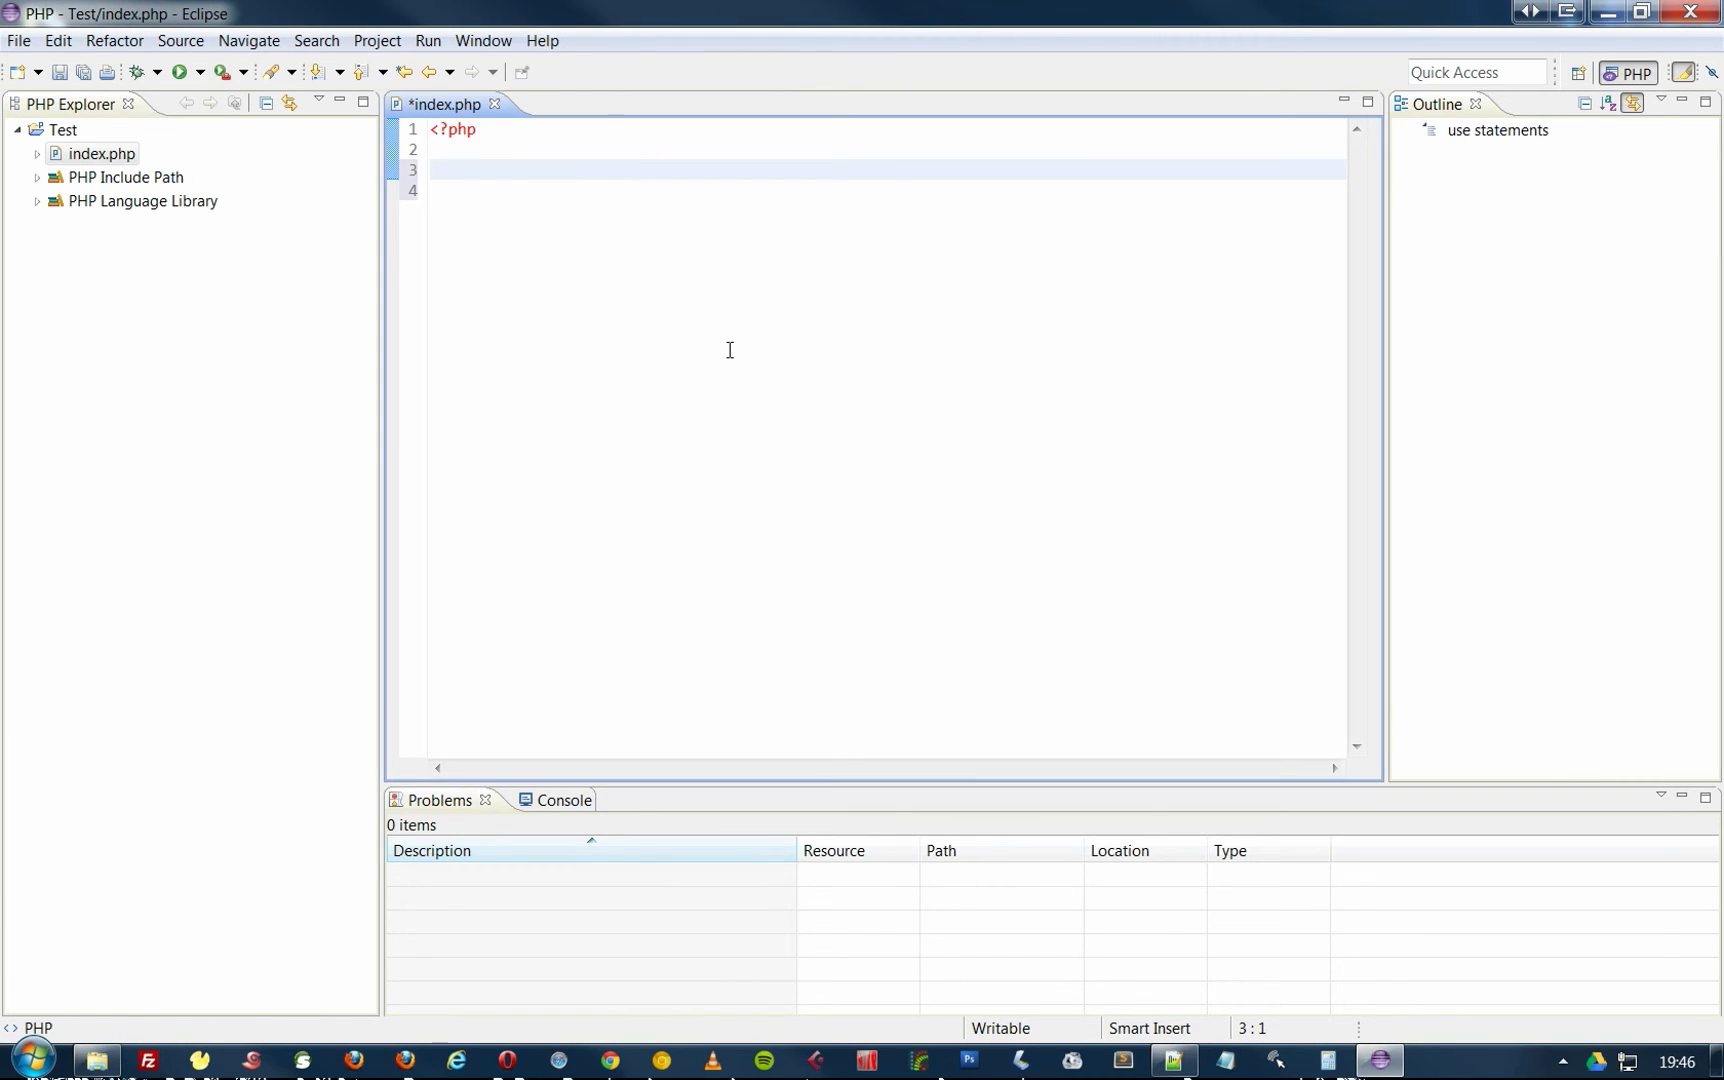
Write require_once 'ClassA.php'; on line 3 of index.php, completing the keyword from the code suggestions.
text(uire-)
key(ctrl+space)
text(once)
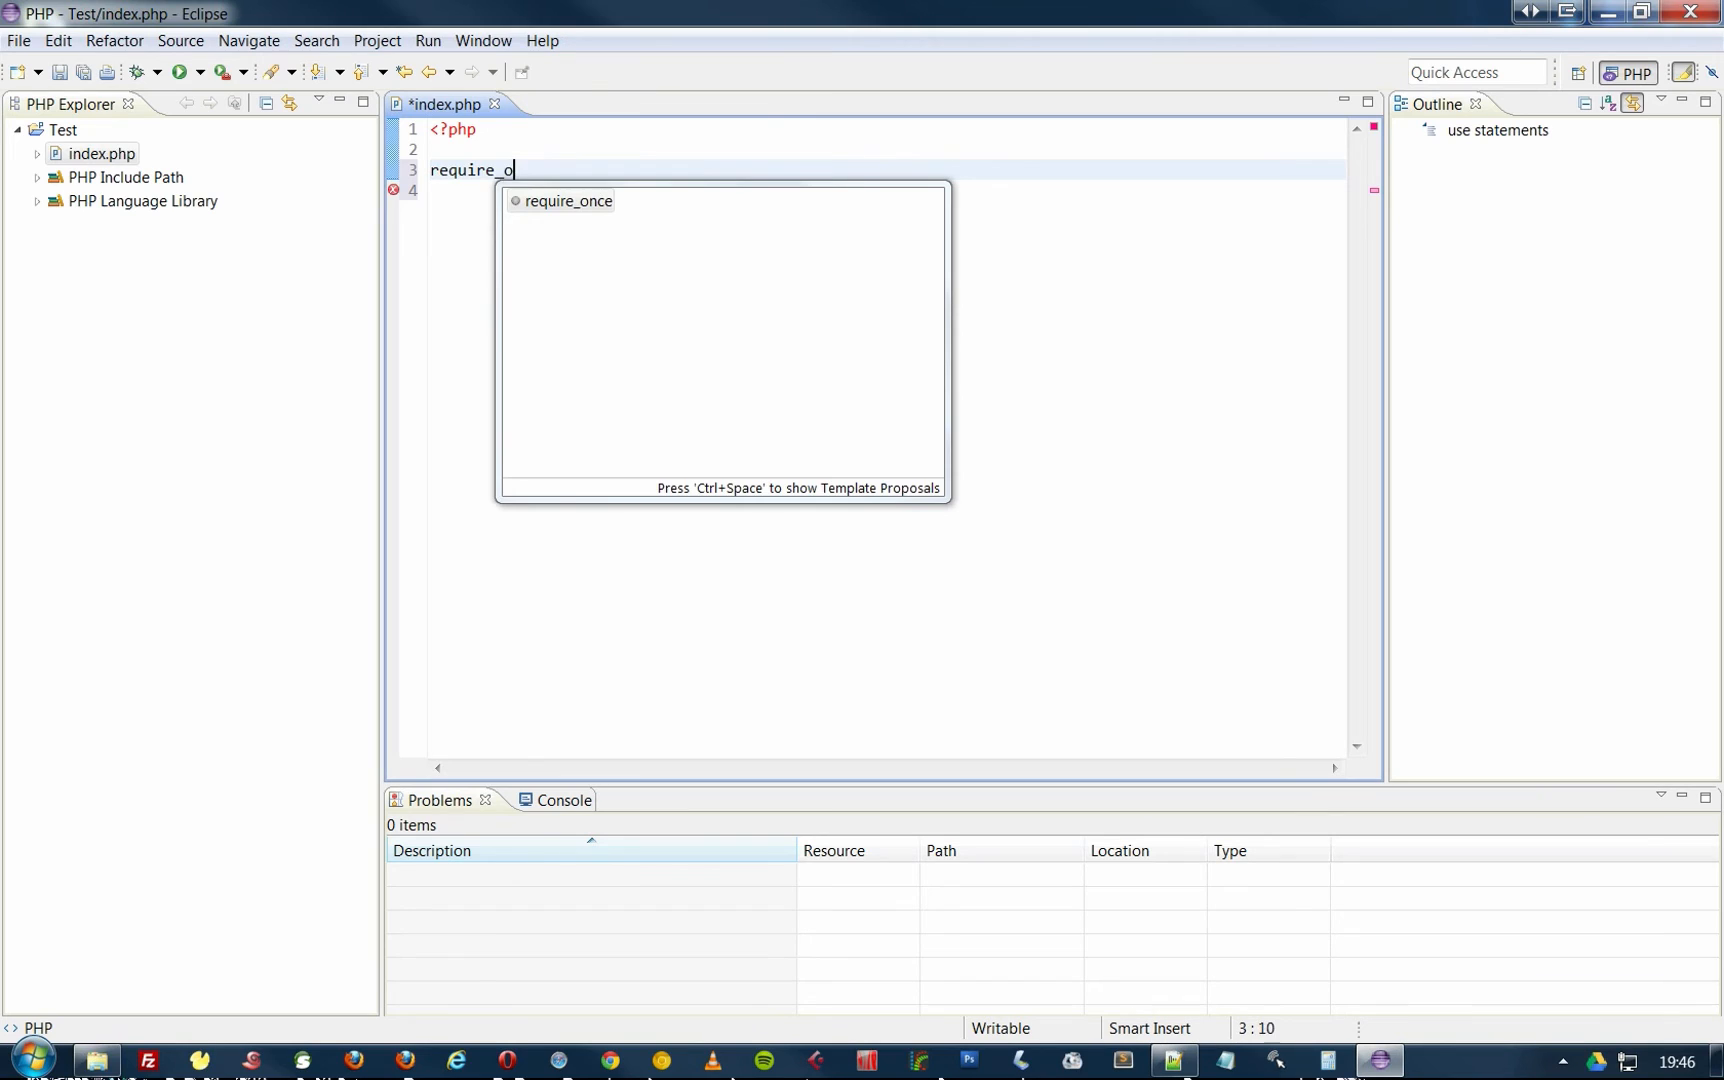
key(Return)
key(Left)
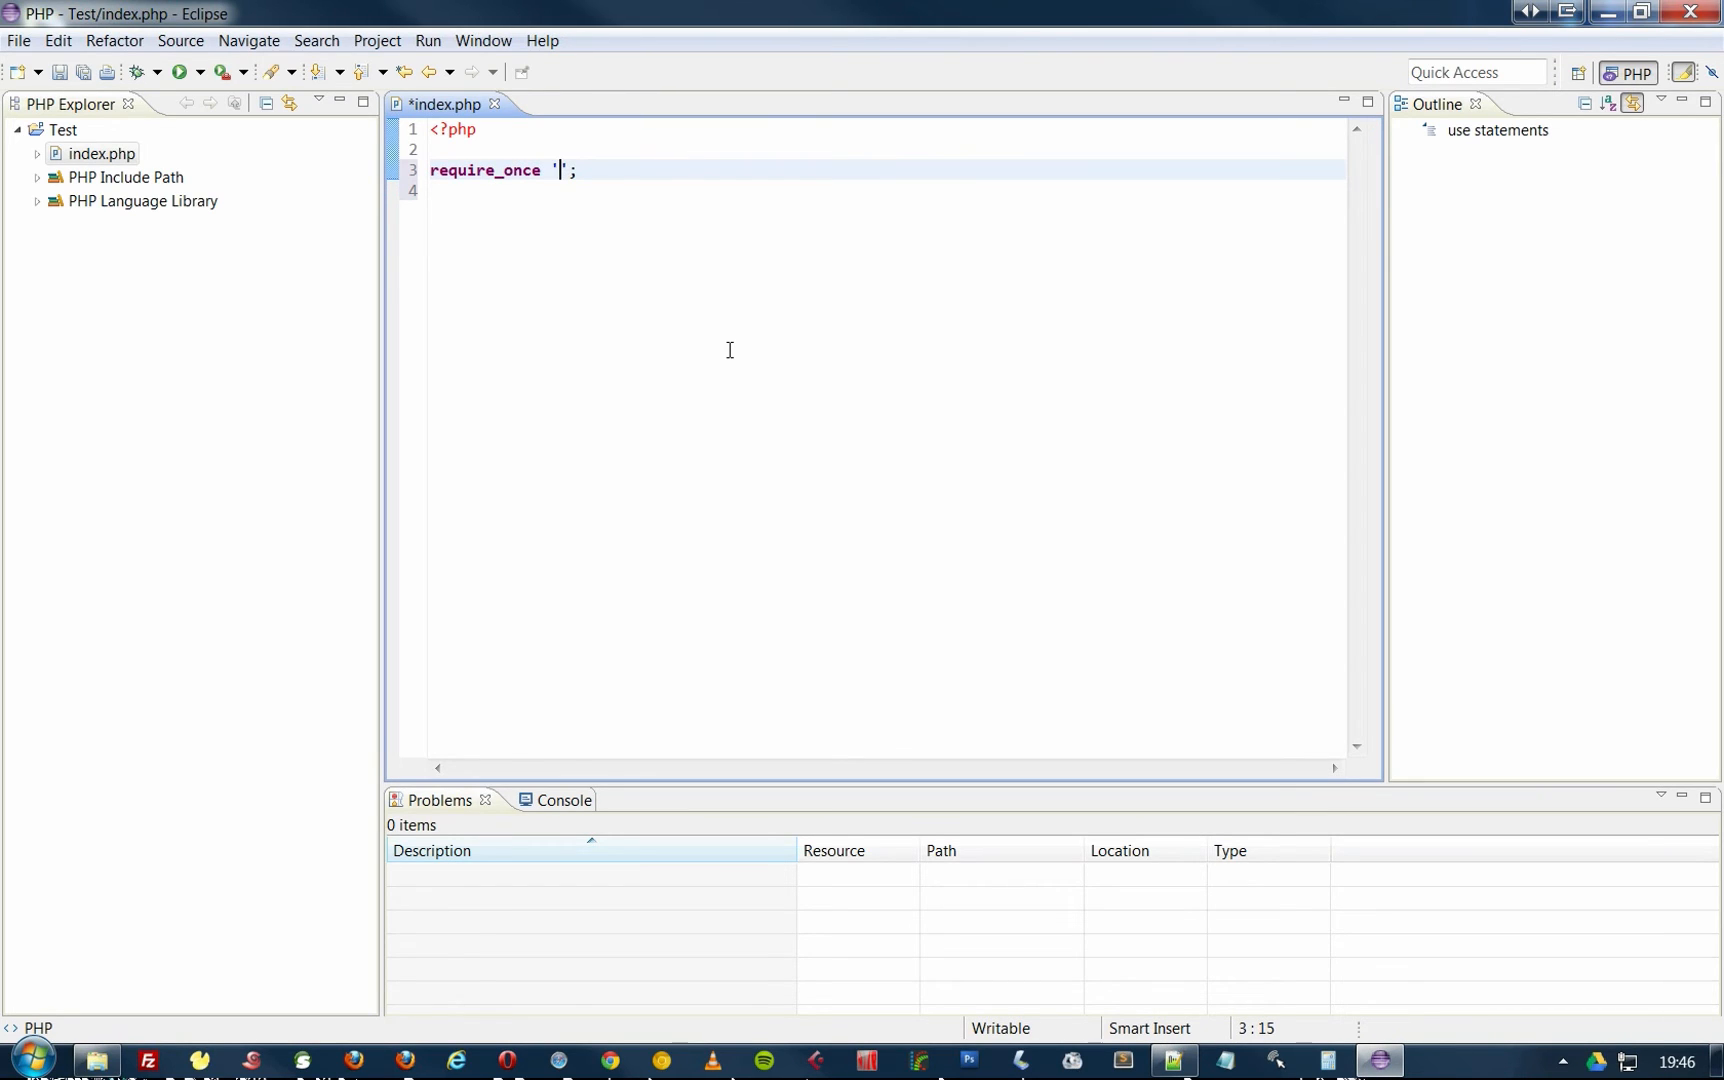
text(ClassA.php)
Add a new PHP file named ClassA.php to the Test project.
click(62, 131)
right_click(62, 135)
mouse_move(110, 143)
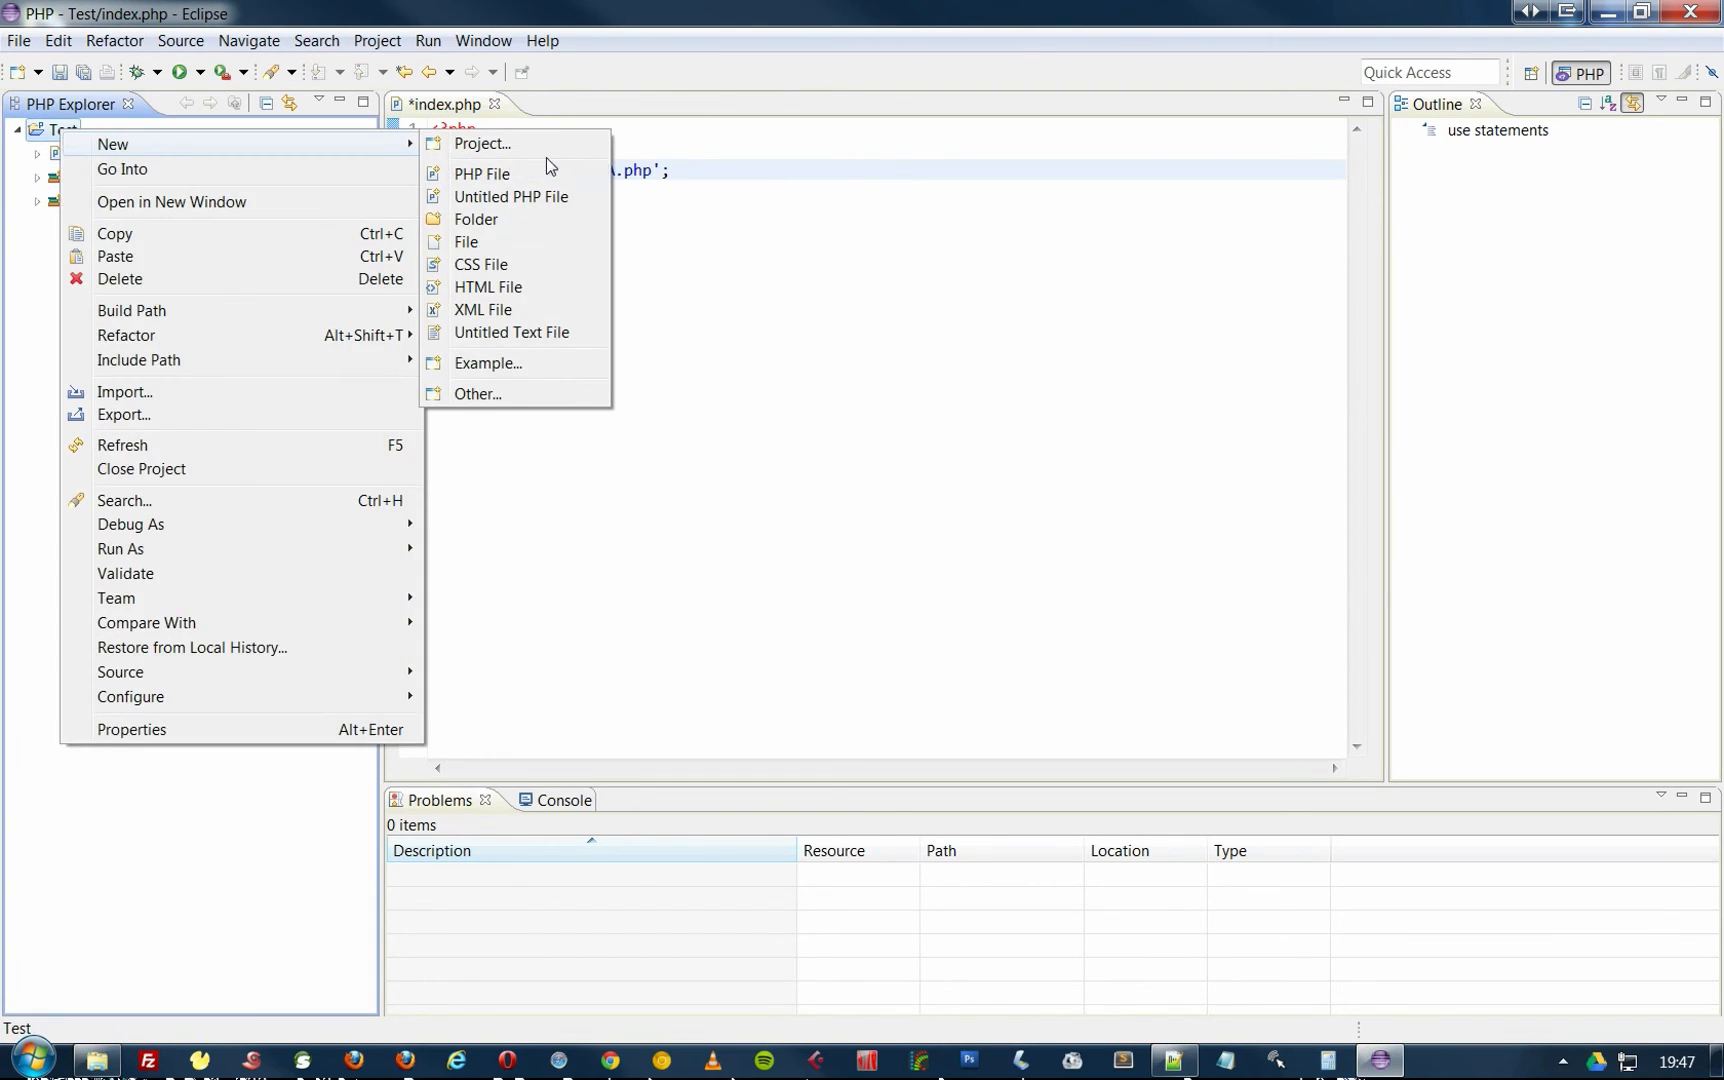
click(545, 168)
text(ClassA.php)
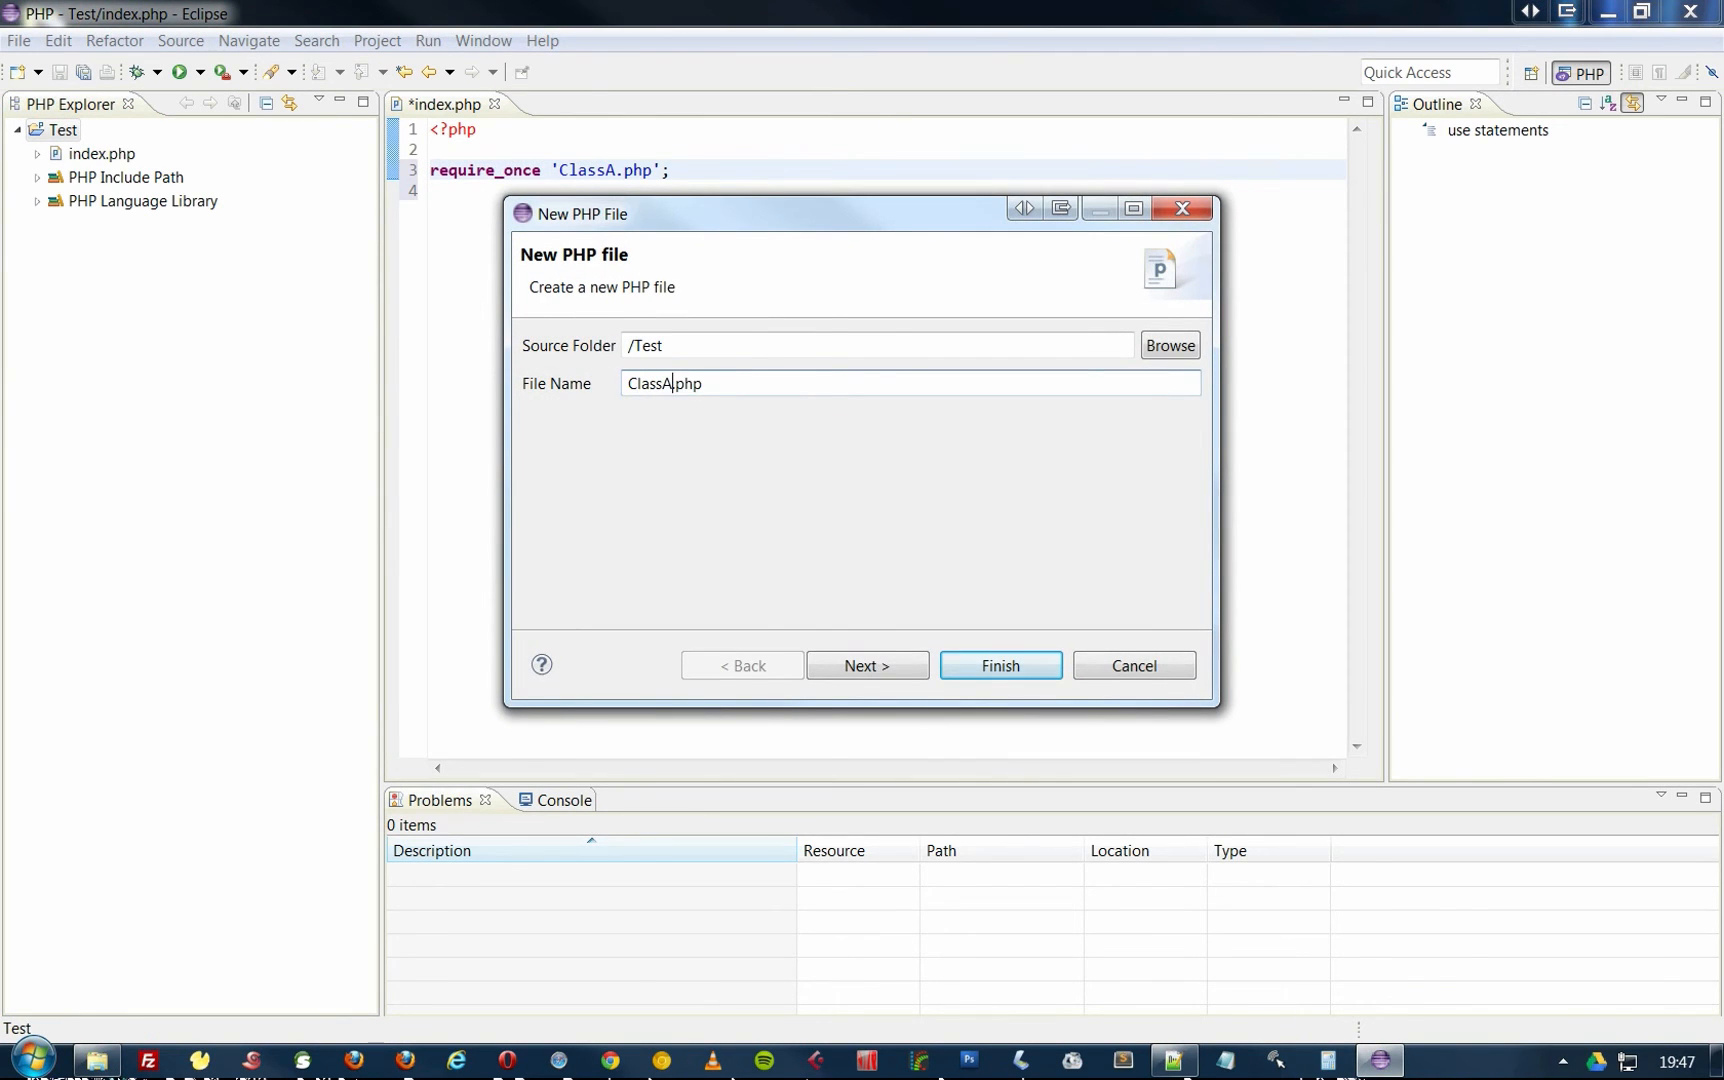
key(Return)
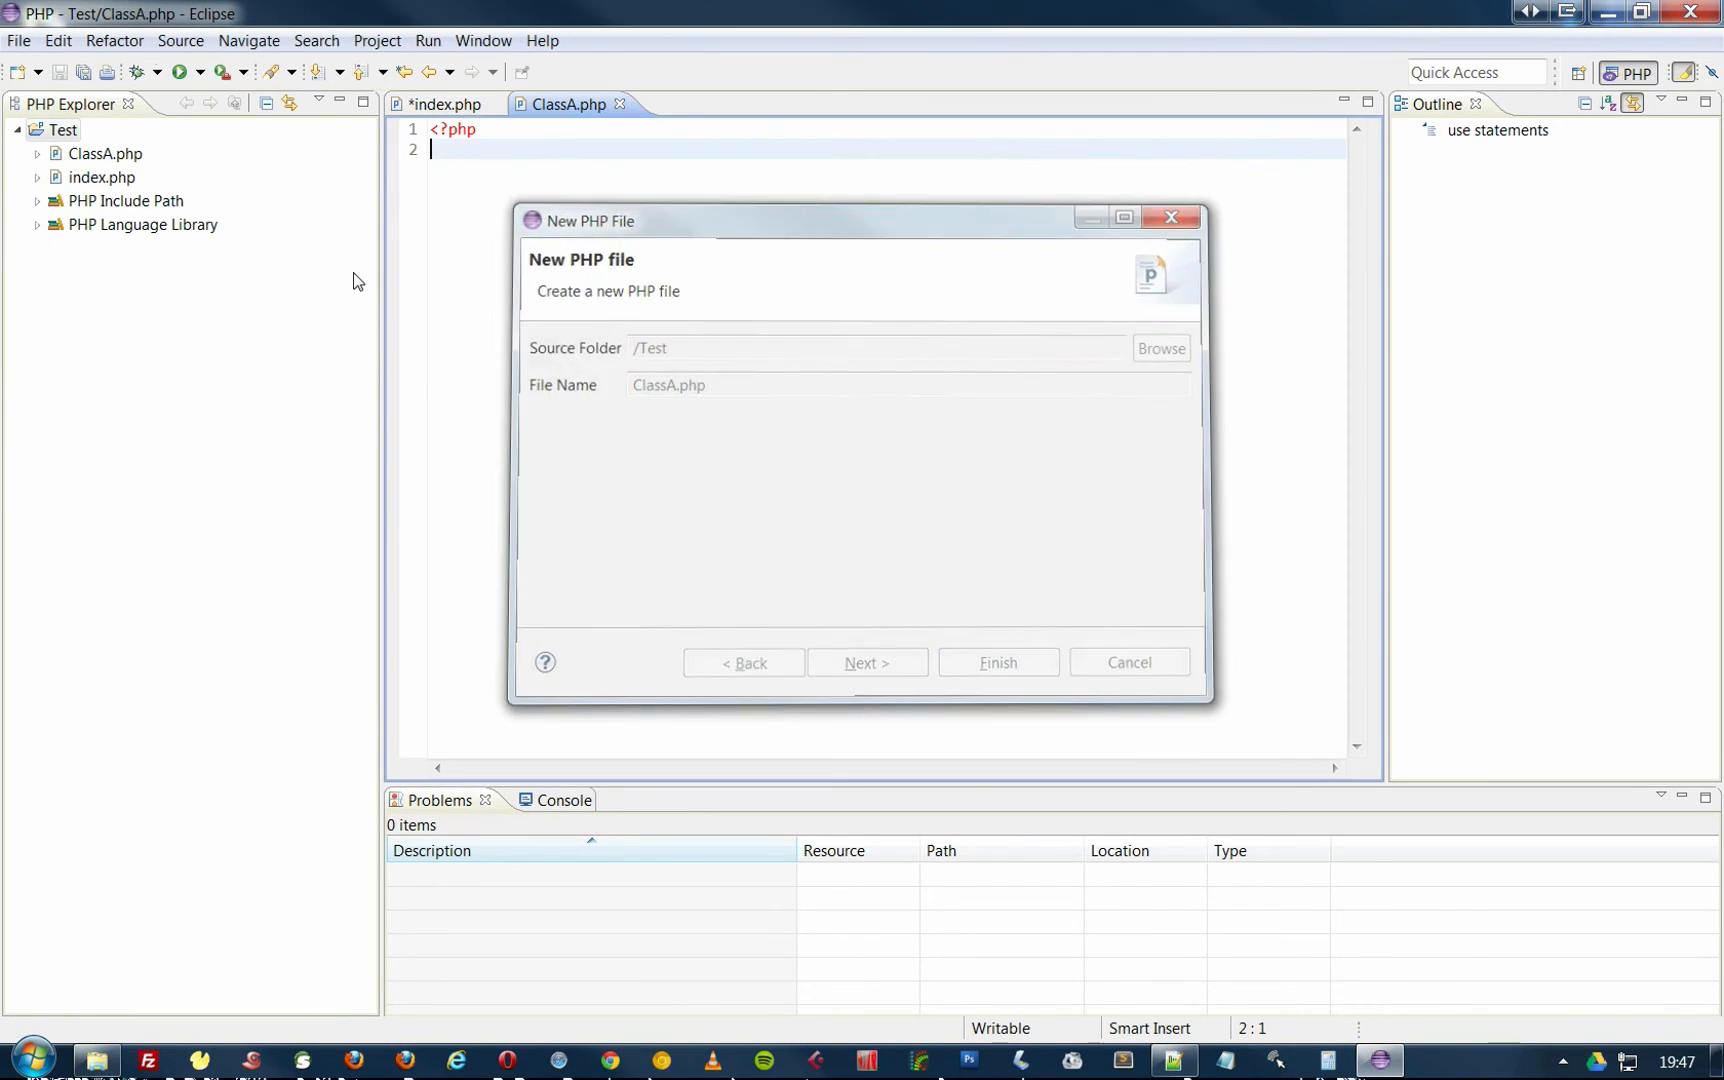
Declare class ClassA in ClassA.php with blank lines inside its braces, and place the cursor on the middle one.
key(Return)
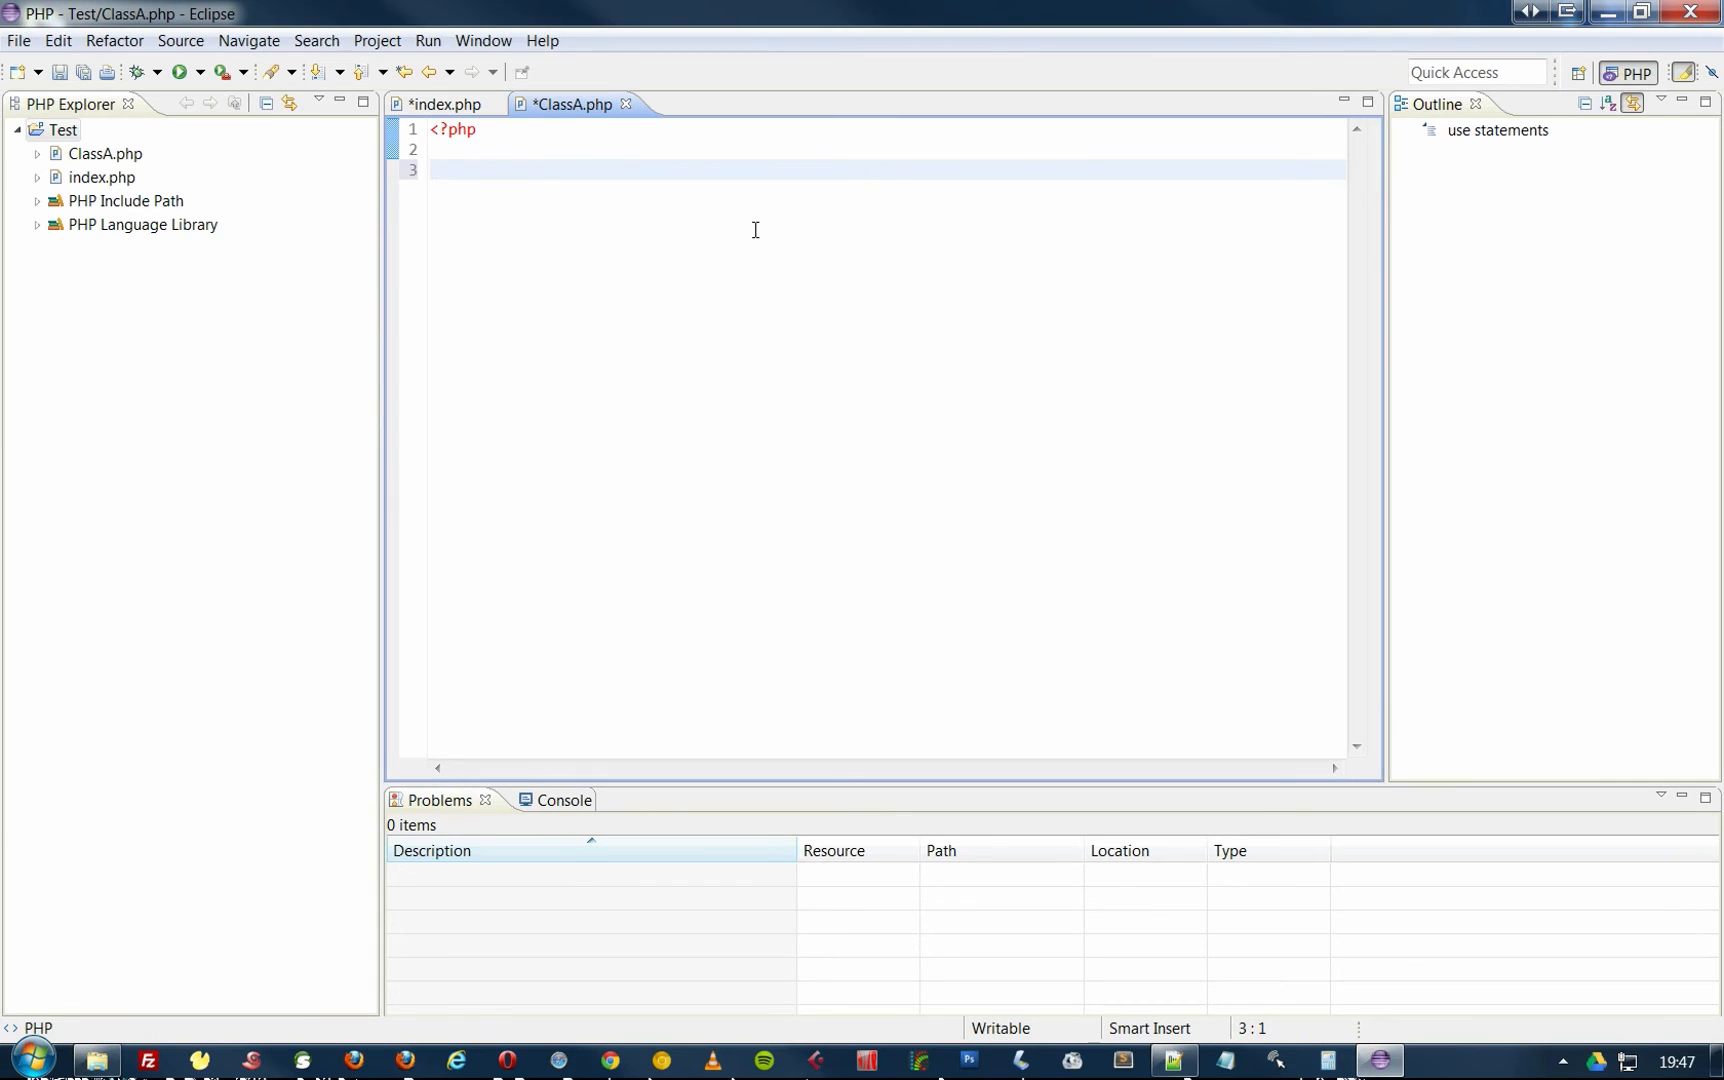
text(class ClassA {})
key(Left)
key(Return)
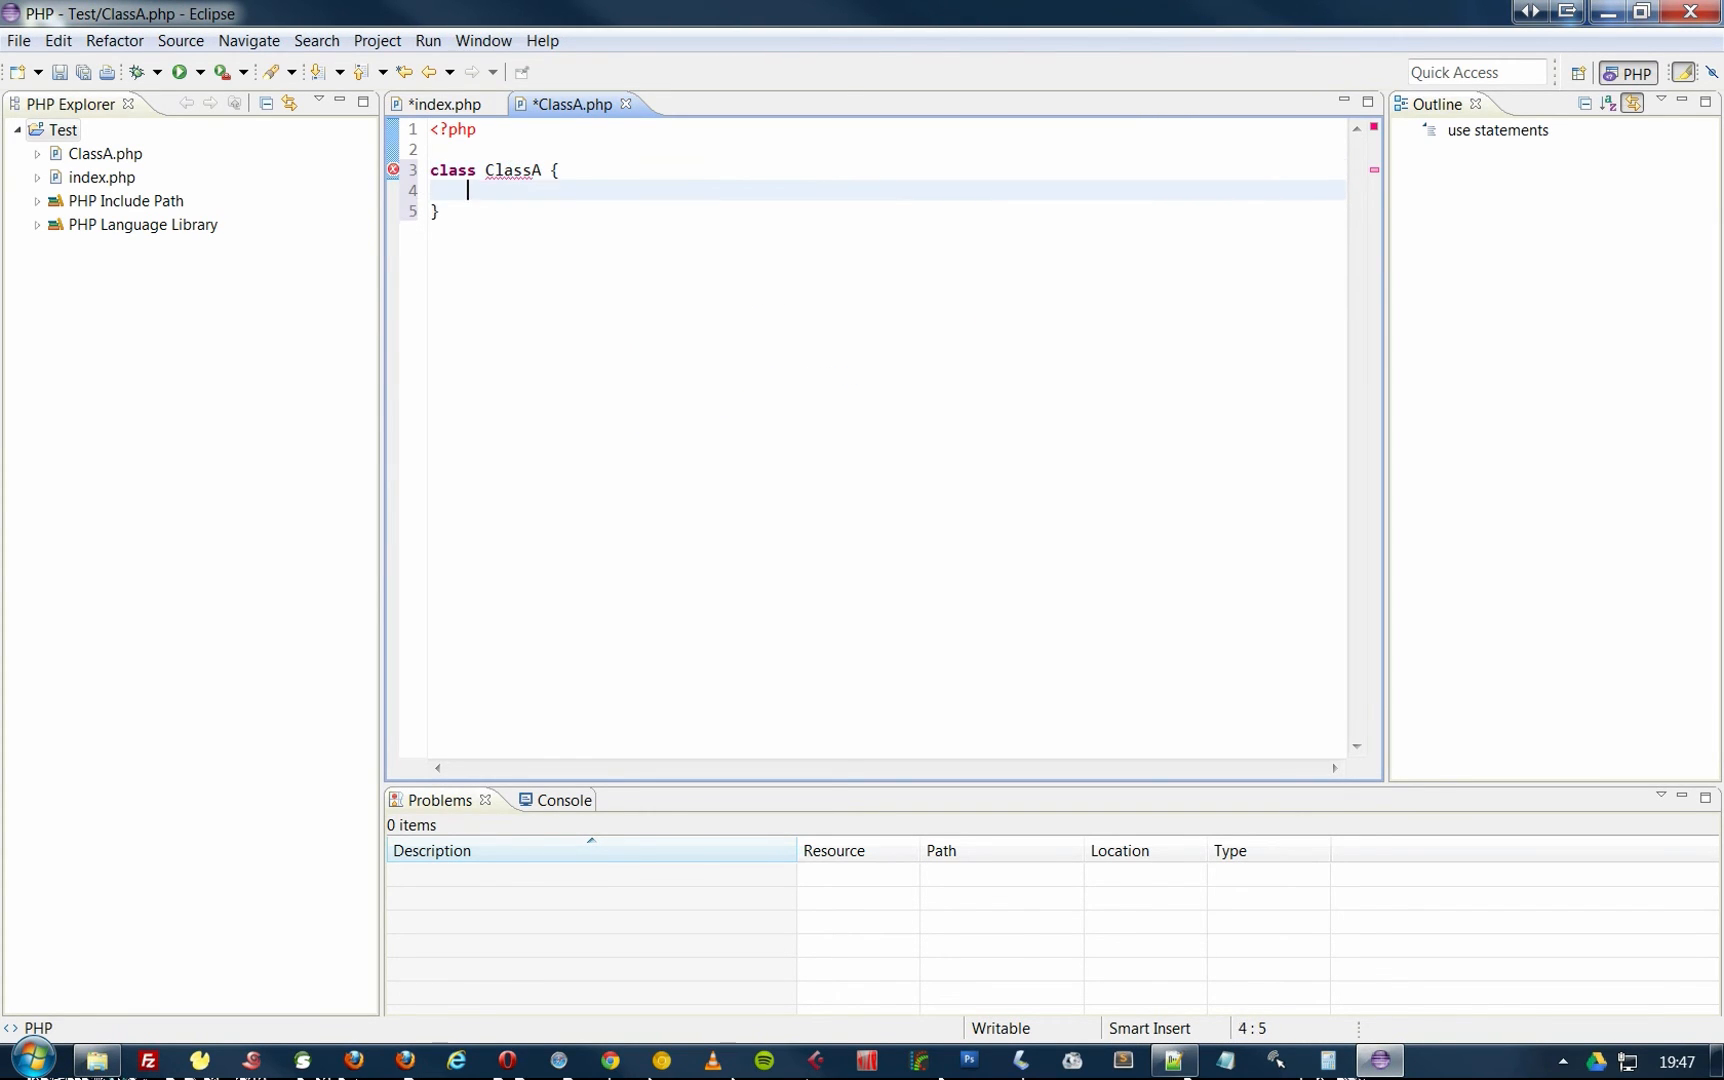
key(Return)
key(Return)
key(Up)
key(Up)
key(Down)
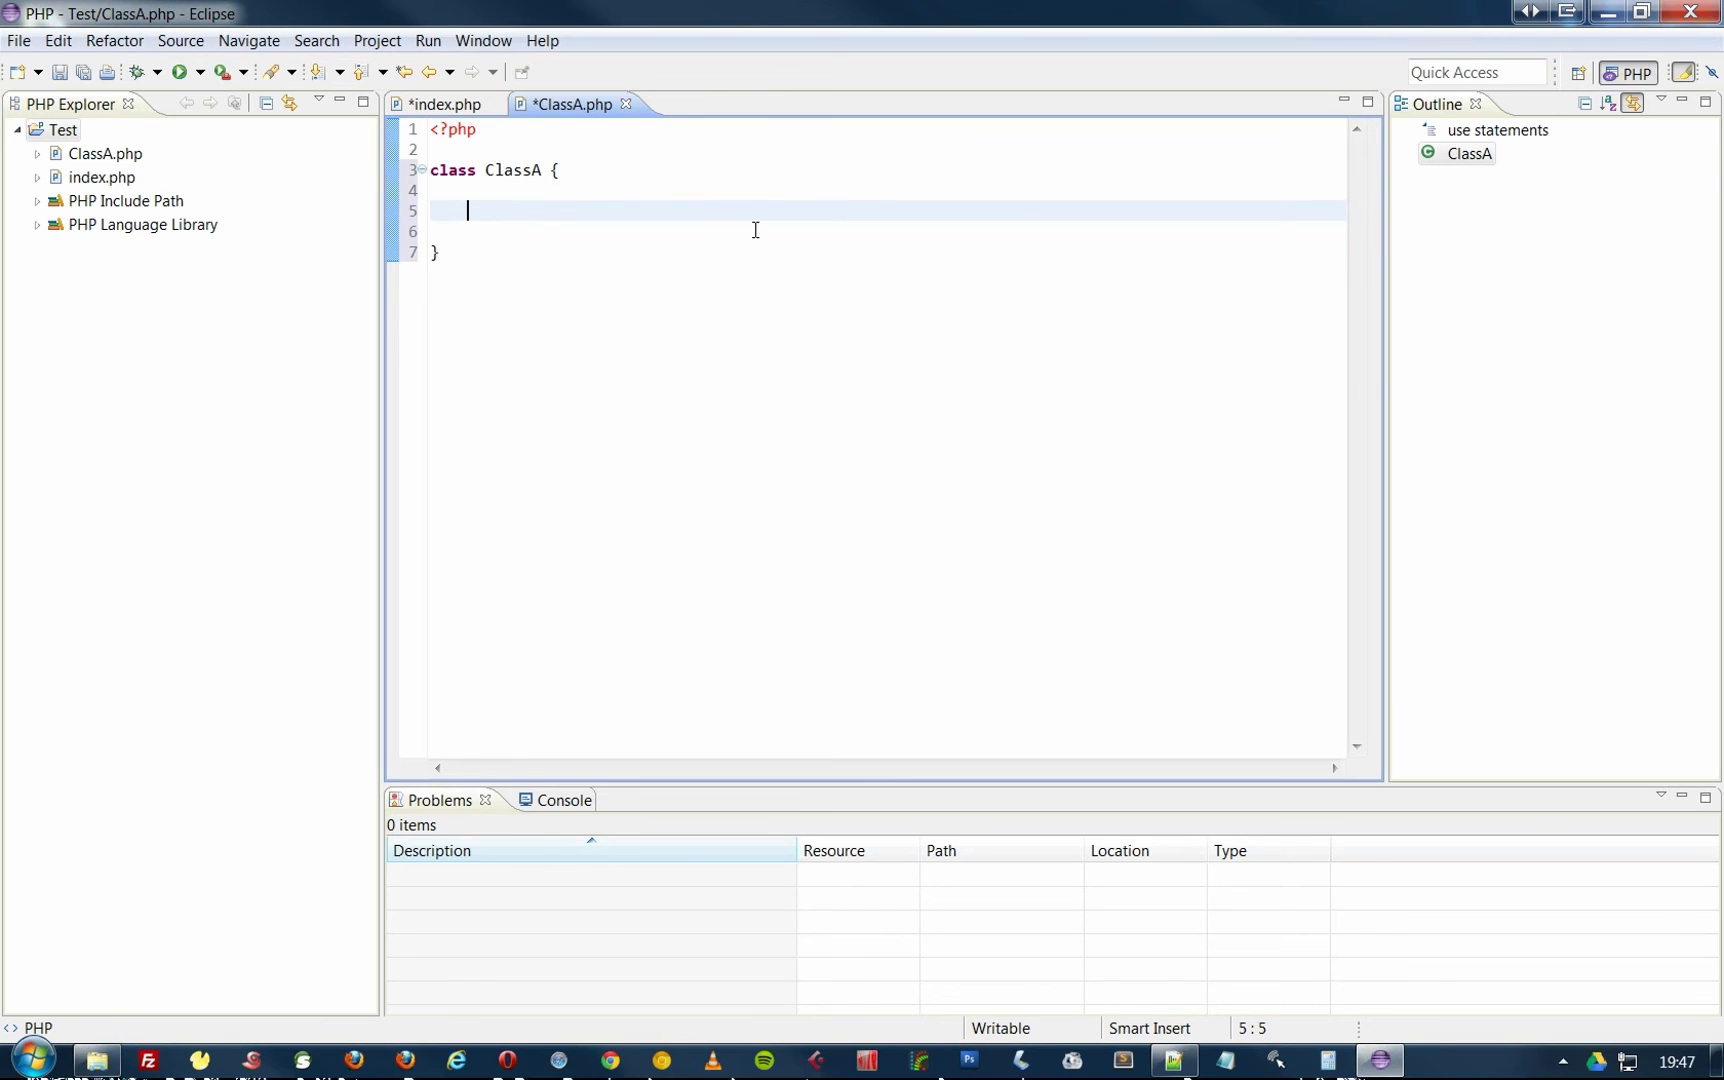
Add an empty public function myFunction() to ClassA on line 5.
text(o)
key(BackSpace)
text(public function )
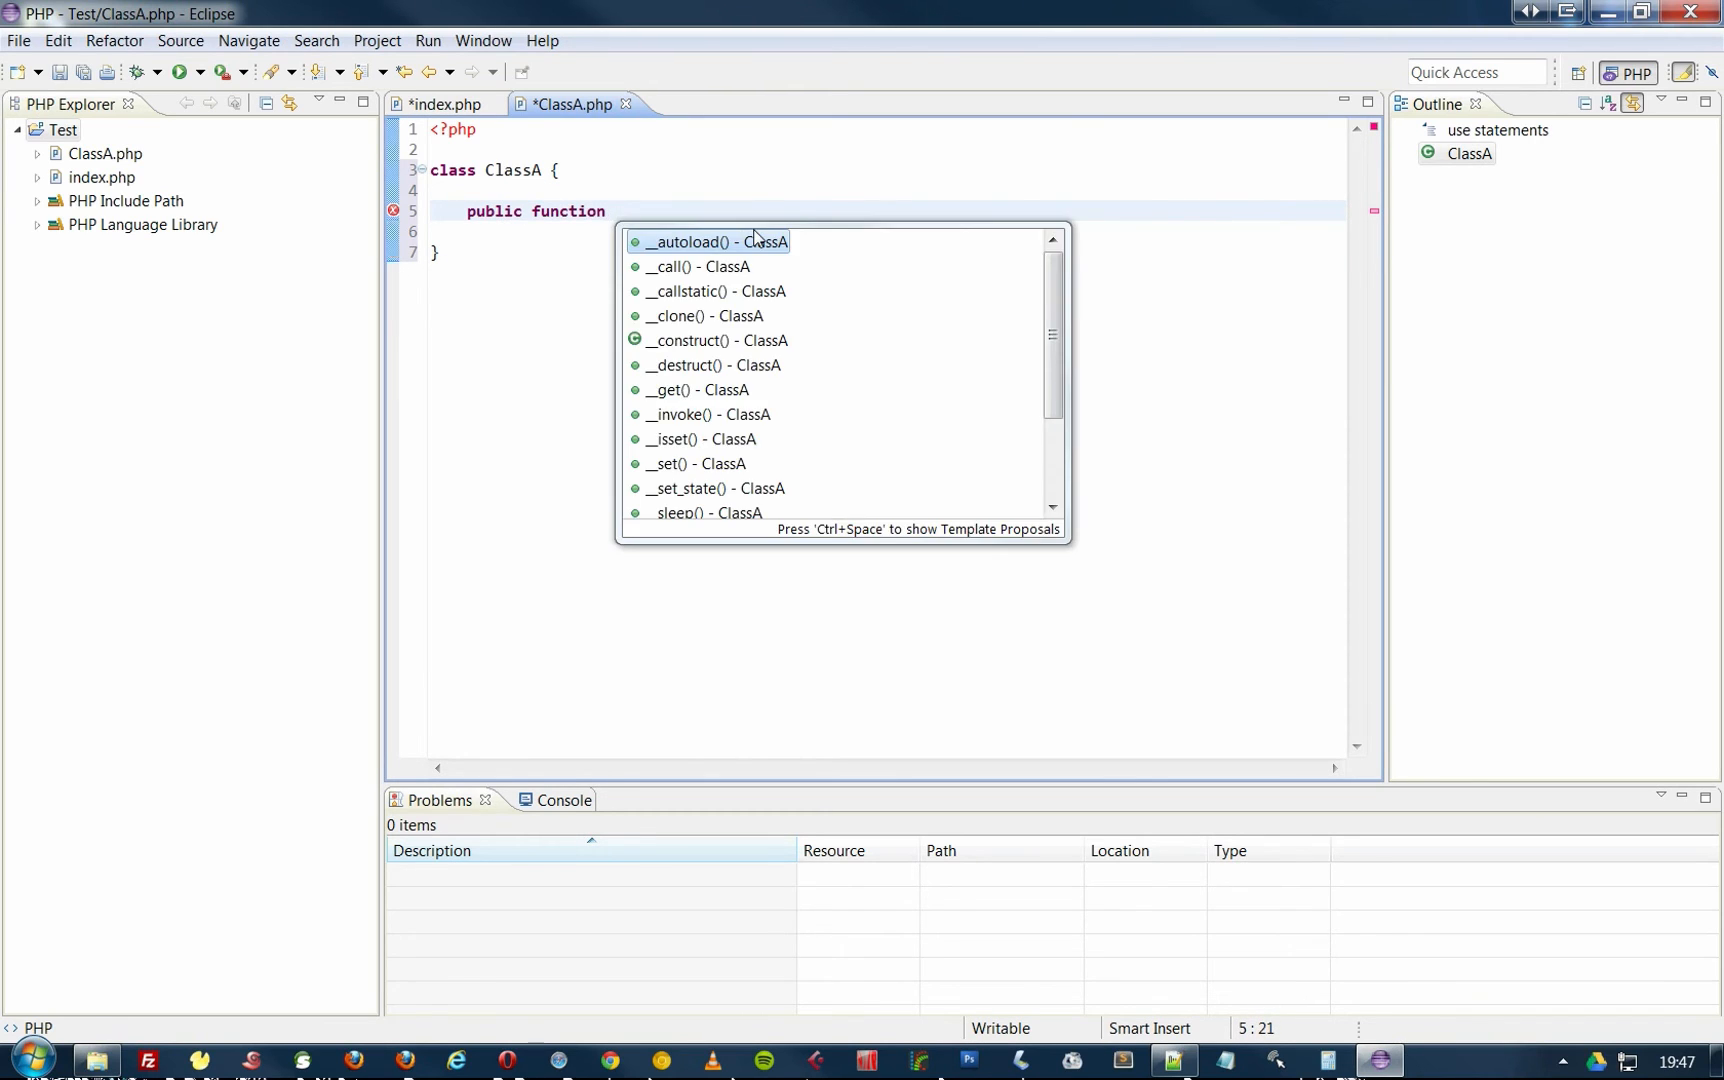
text(myFunction() {)
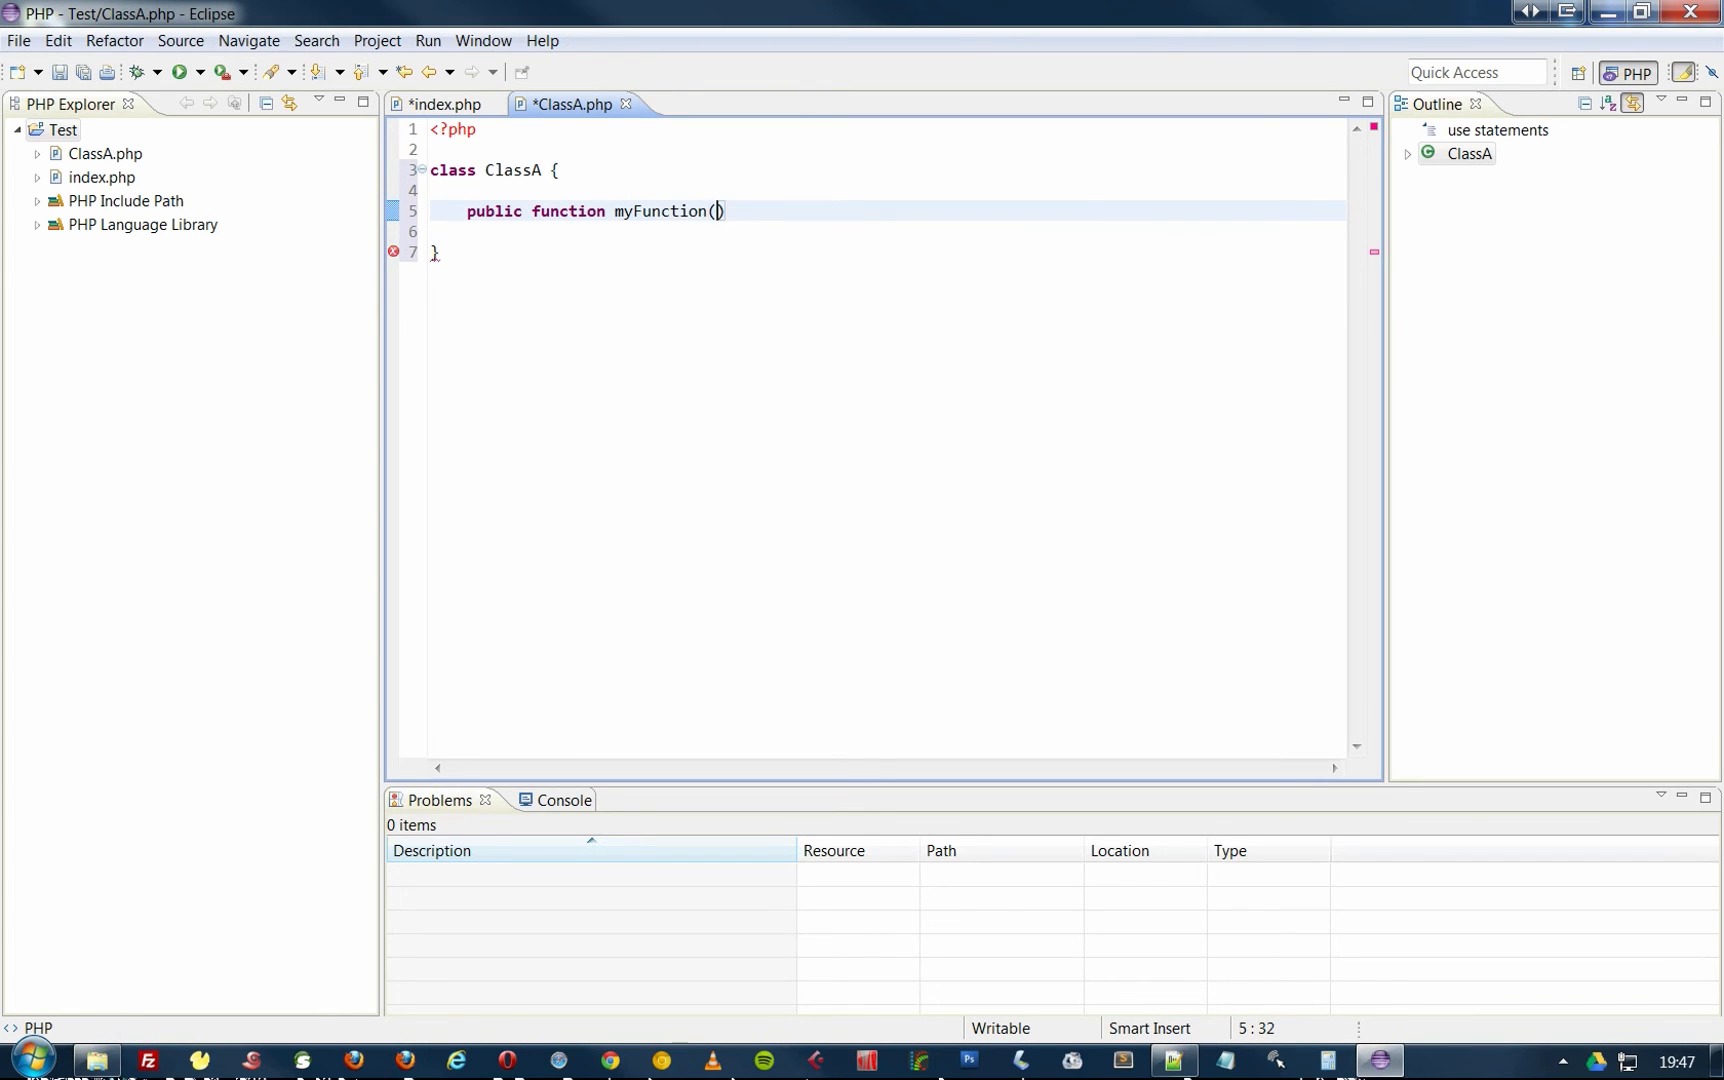
key(Return)
key(Down)
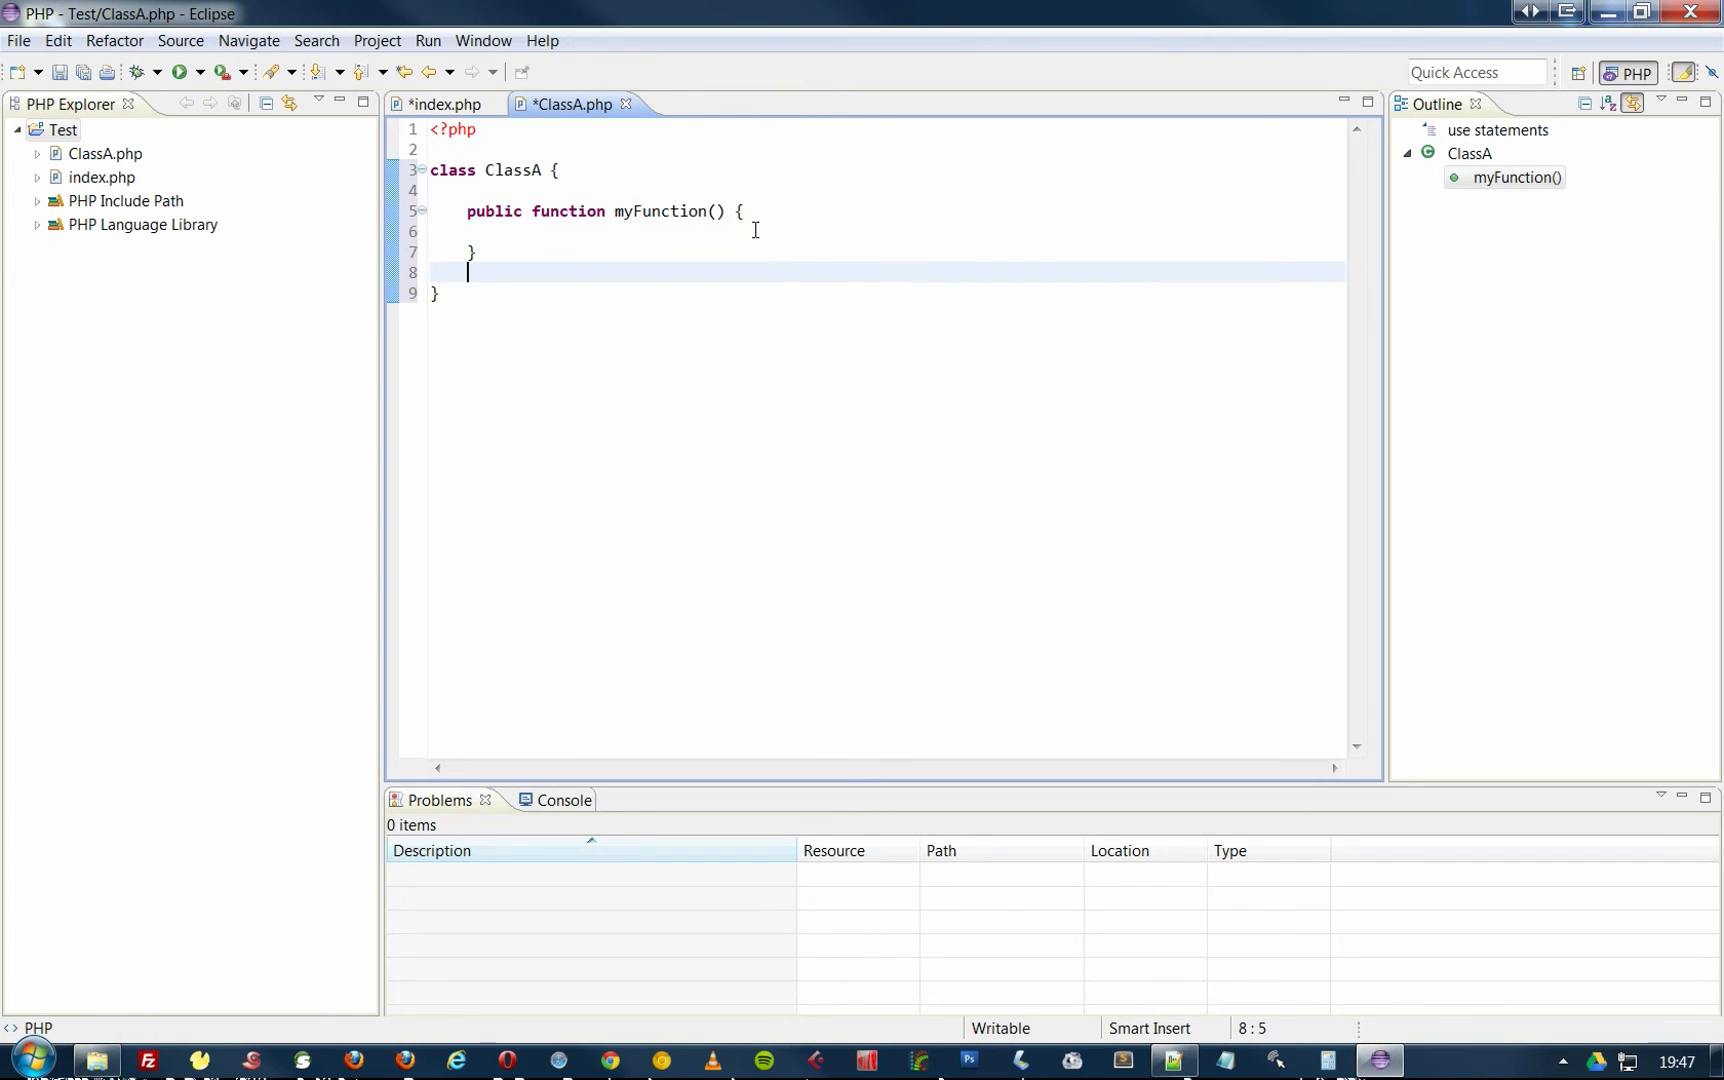
Add an empty public function myFunction2() below myFunction() in ClassA and save ClassA.php.
key(Down)
key(Return)
key(Return)
key(Up)
text(po)
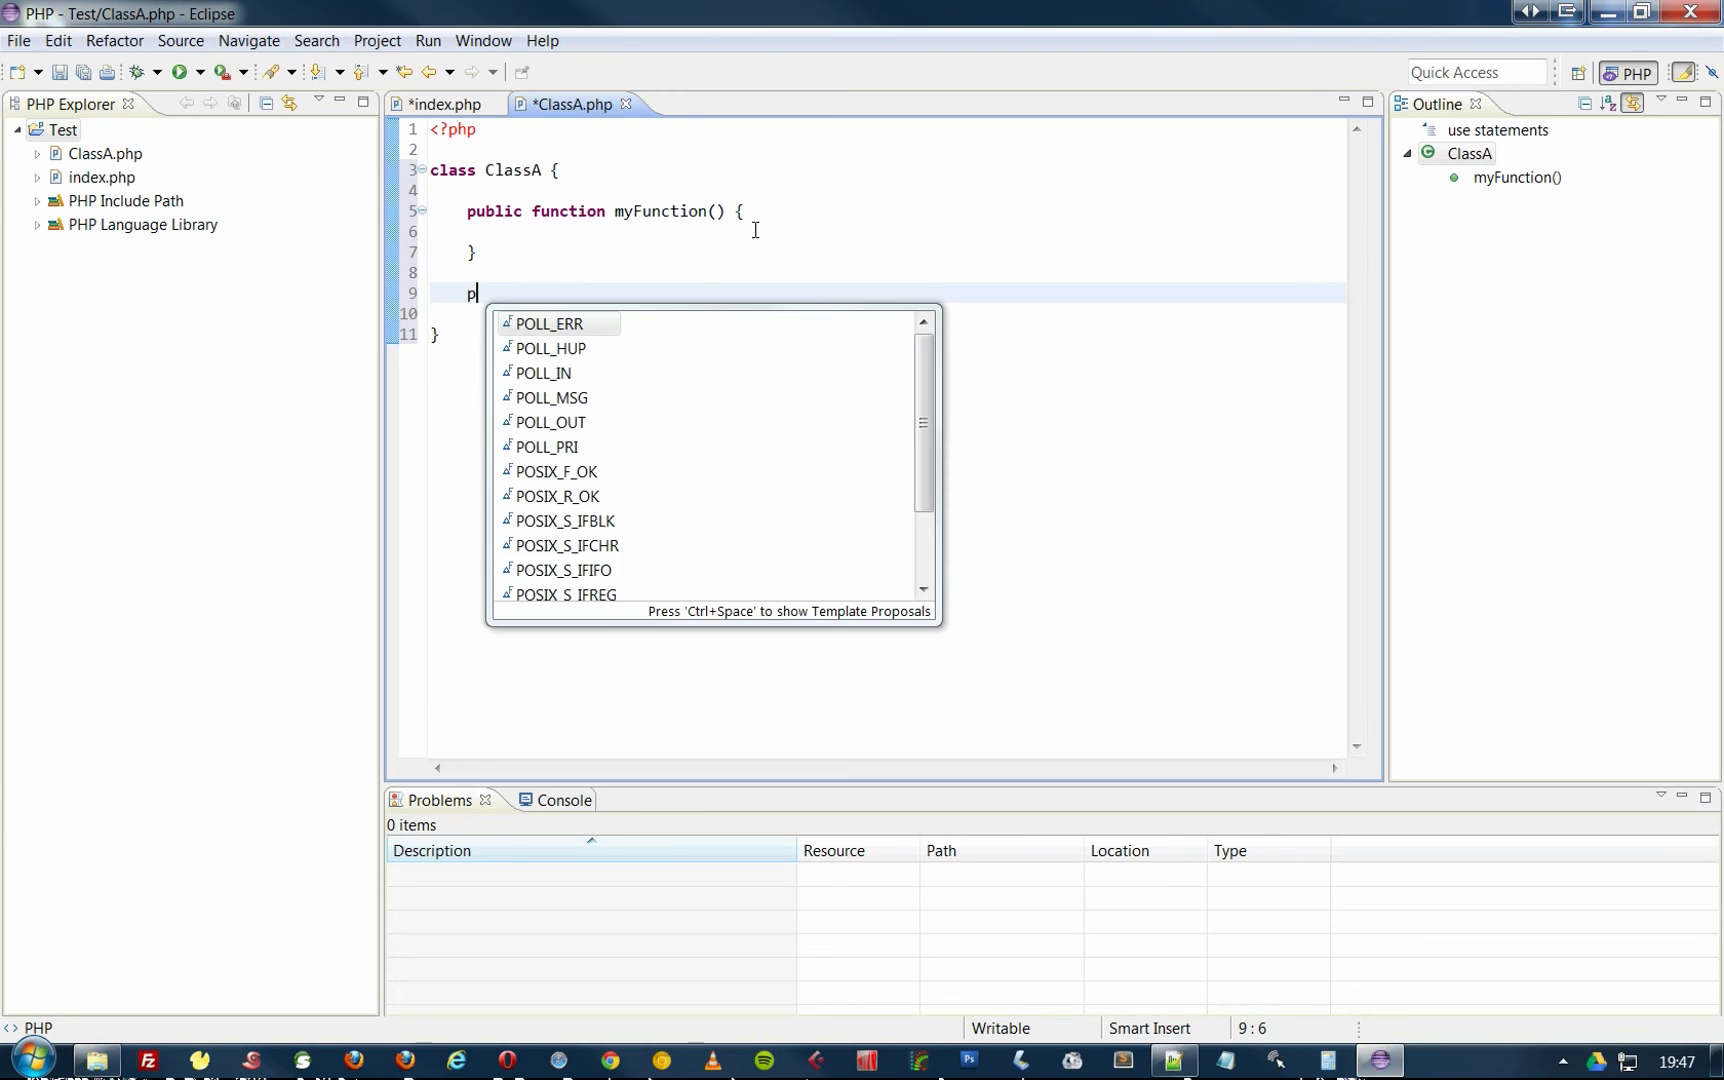
key(BackSpace)
text(ublic functi)
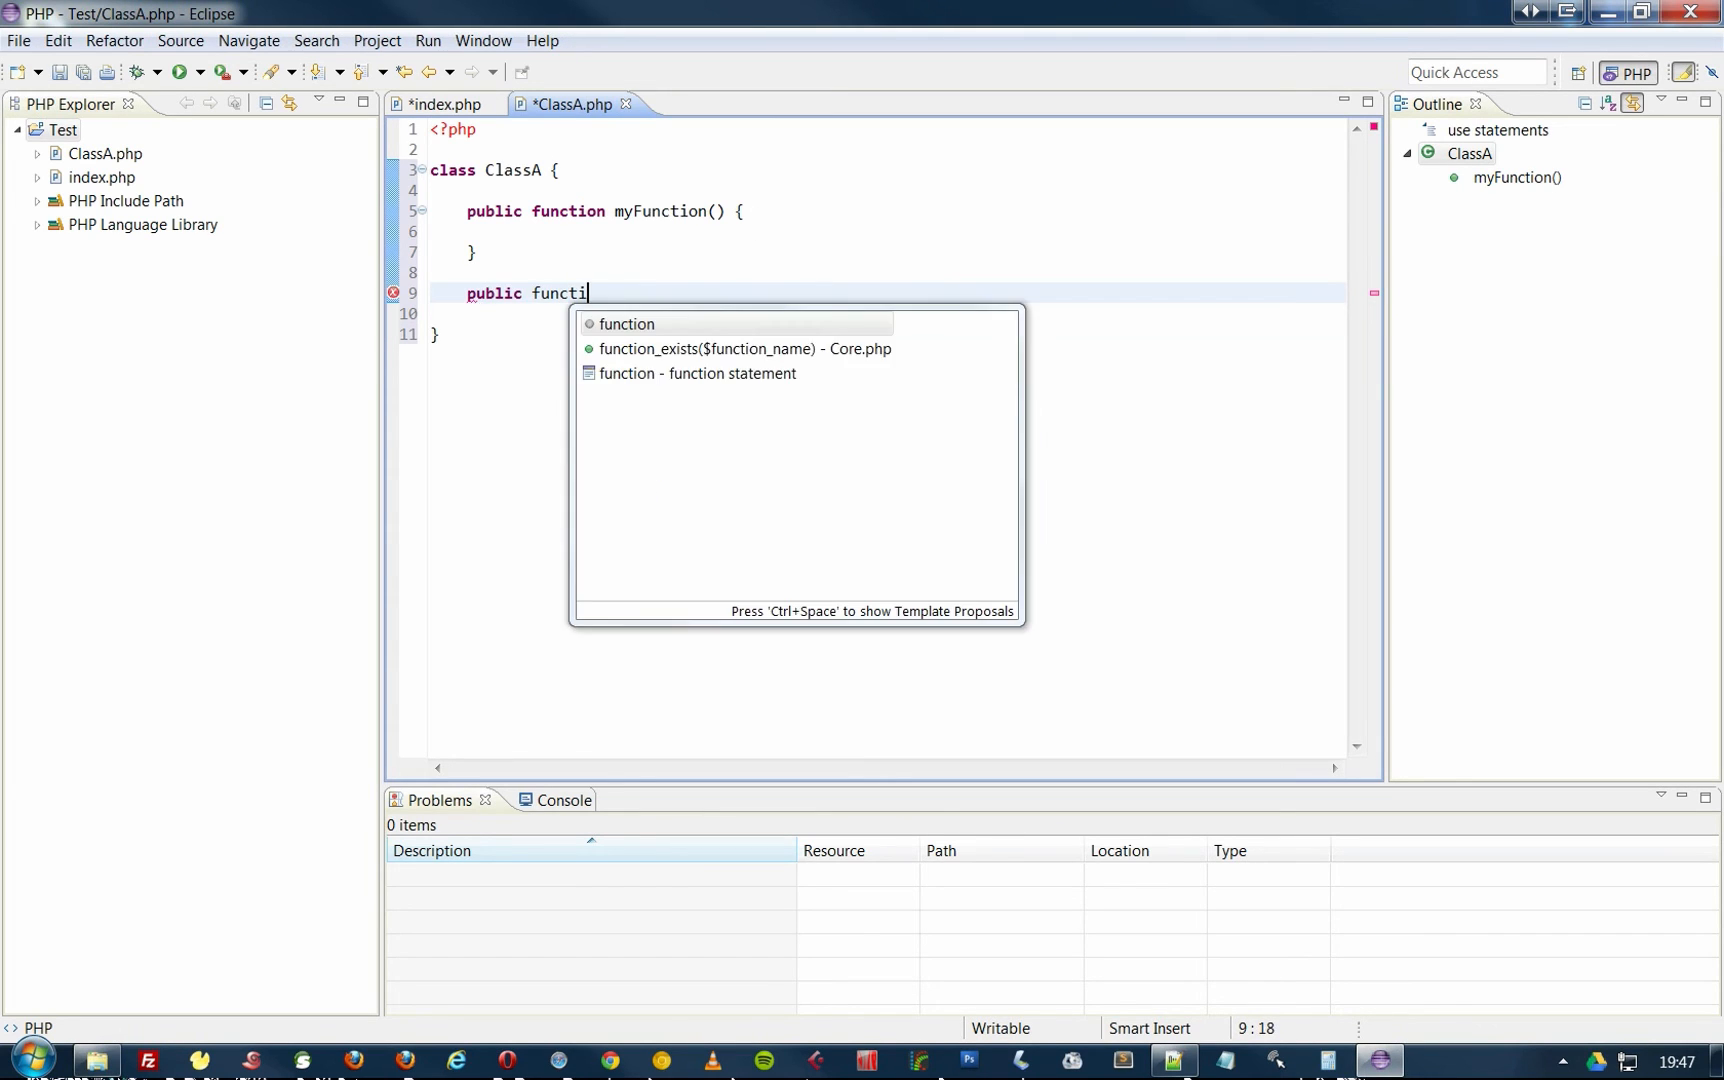
text(on my)
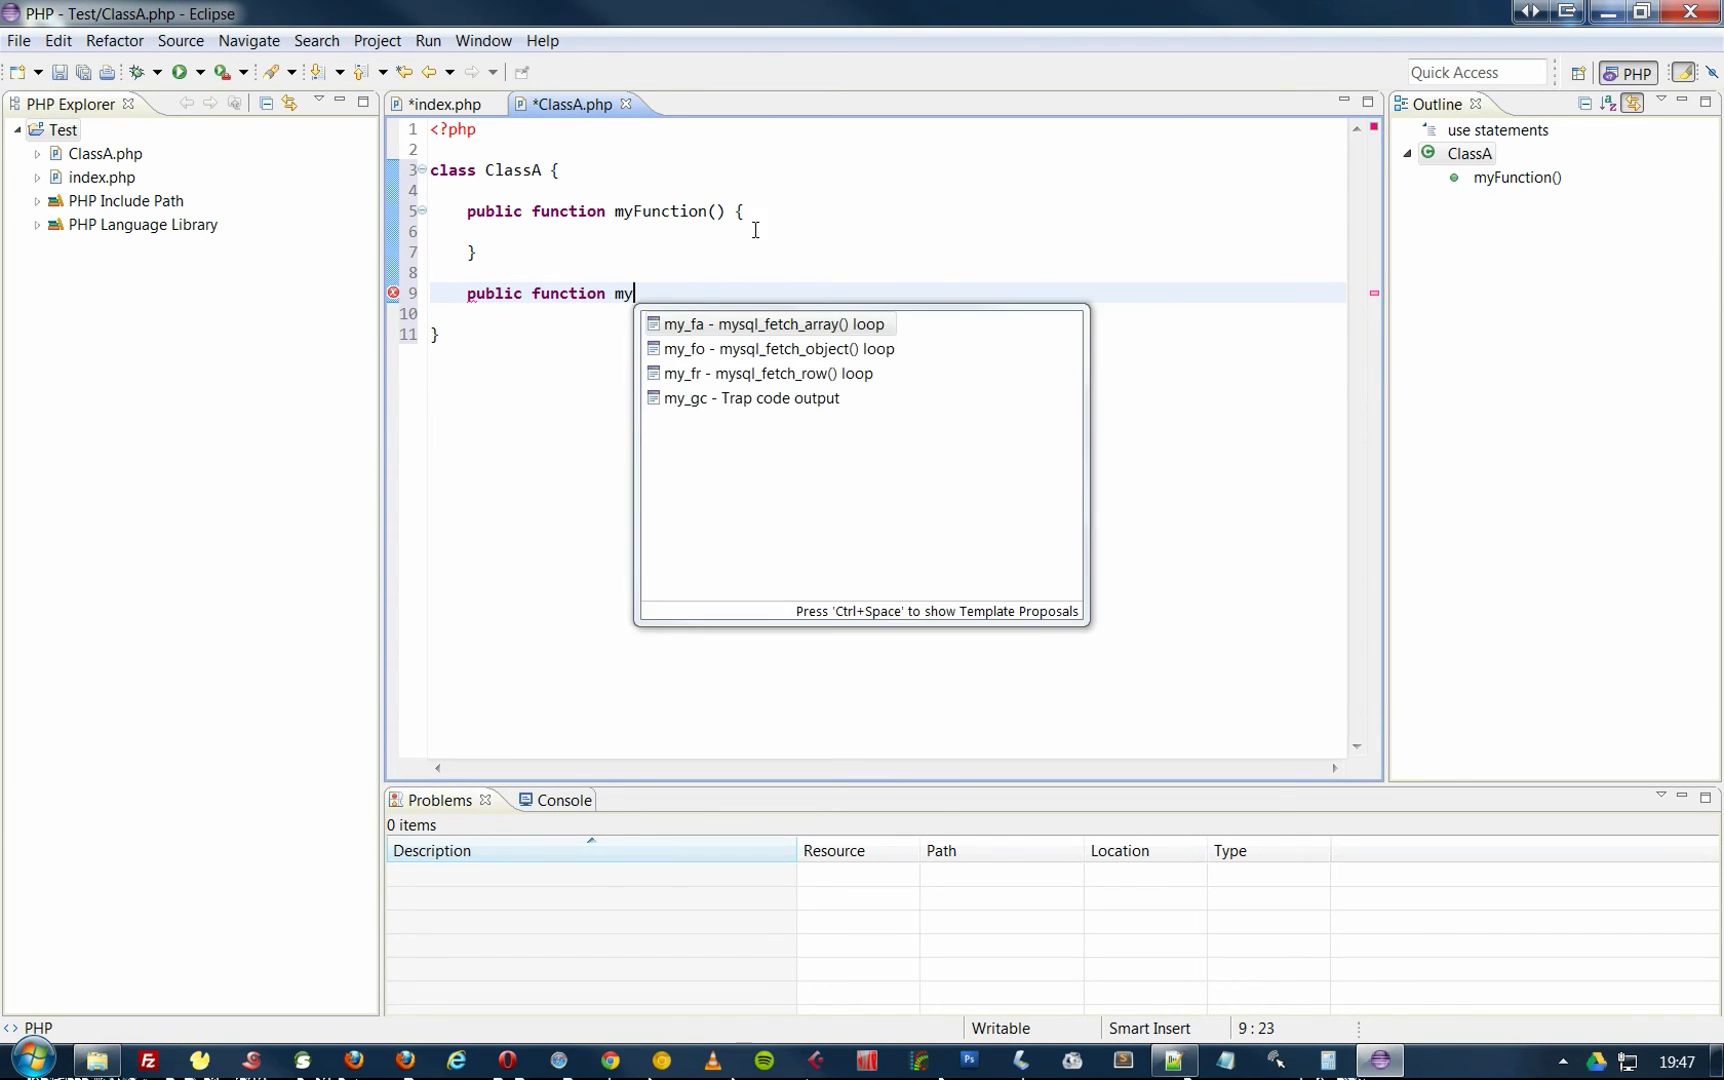
text(Function2() {)
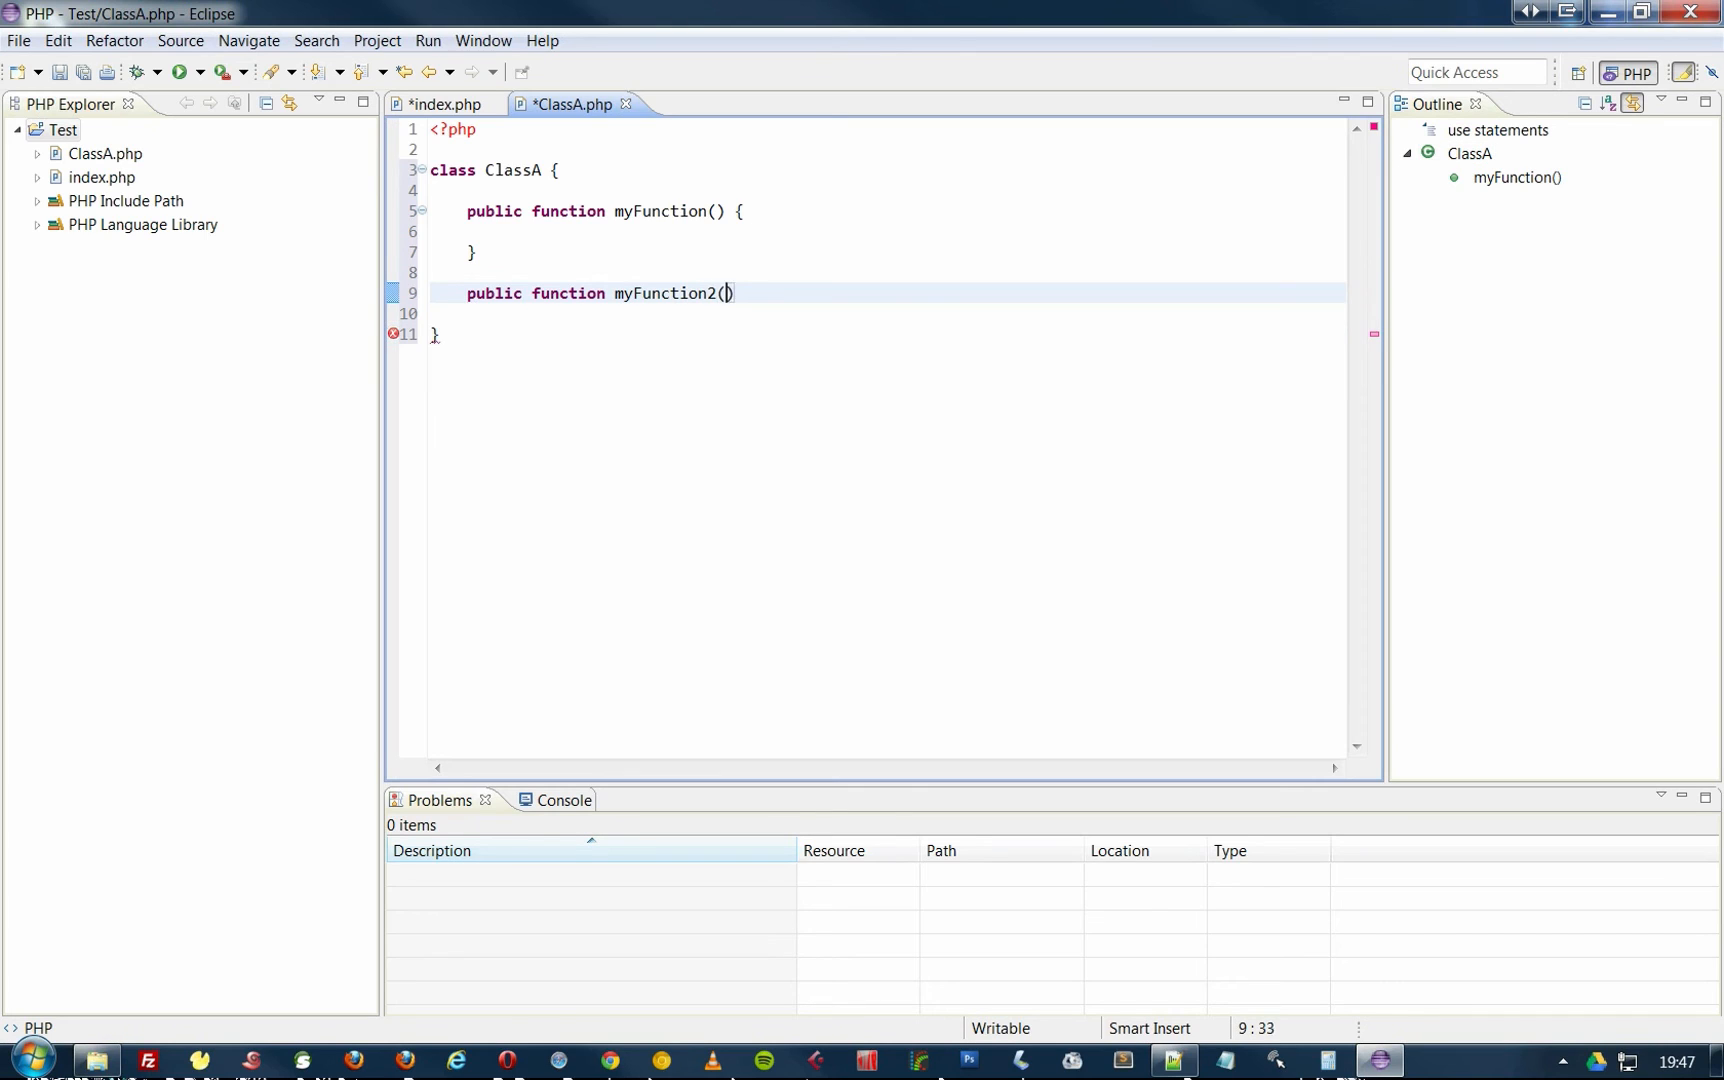
key(Return)
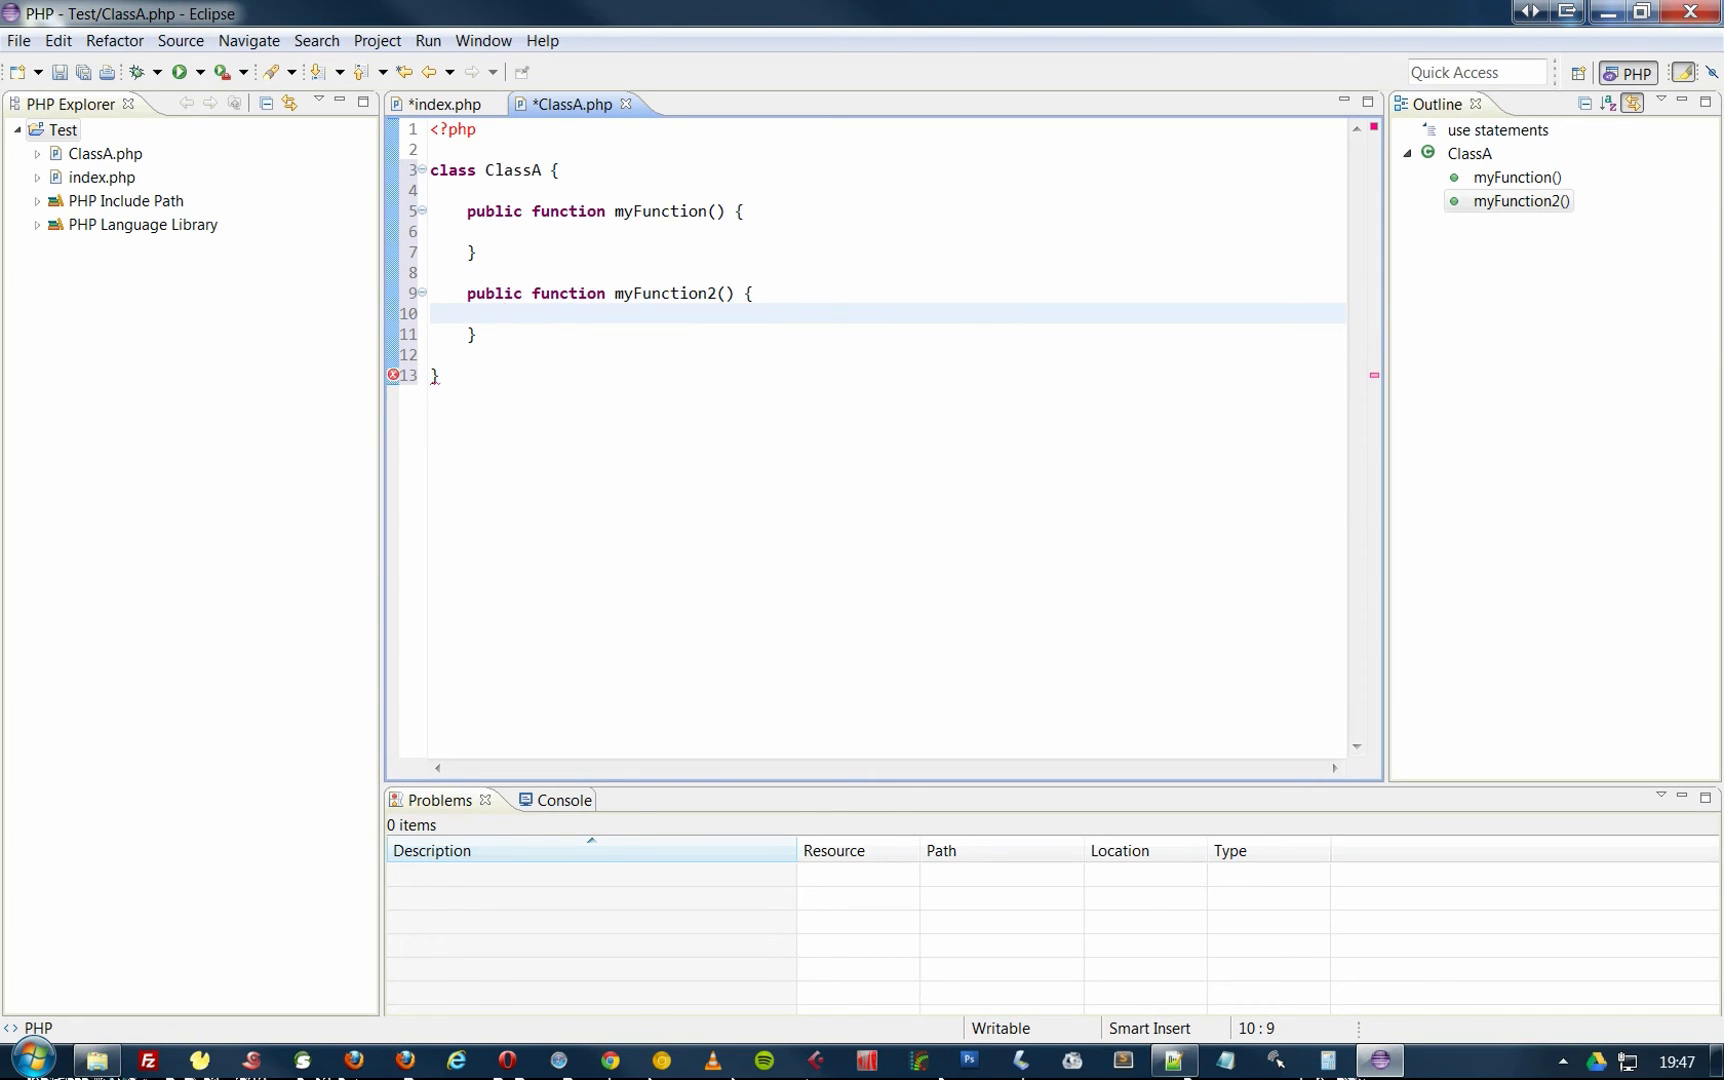
key(ctrl+s)
click(608, 389)
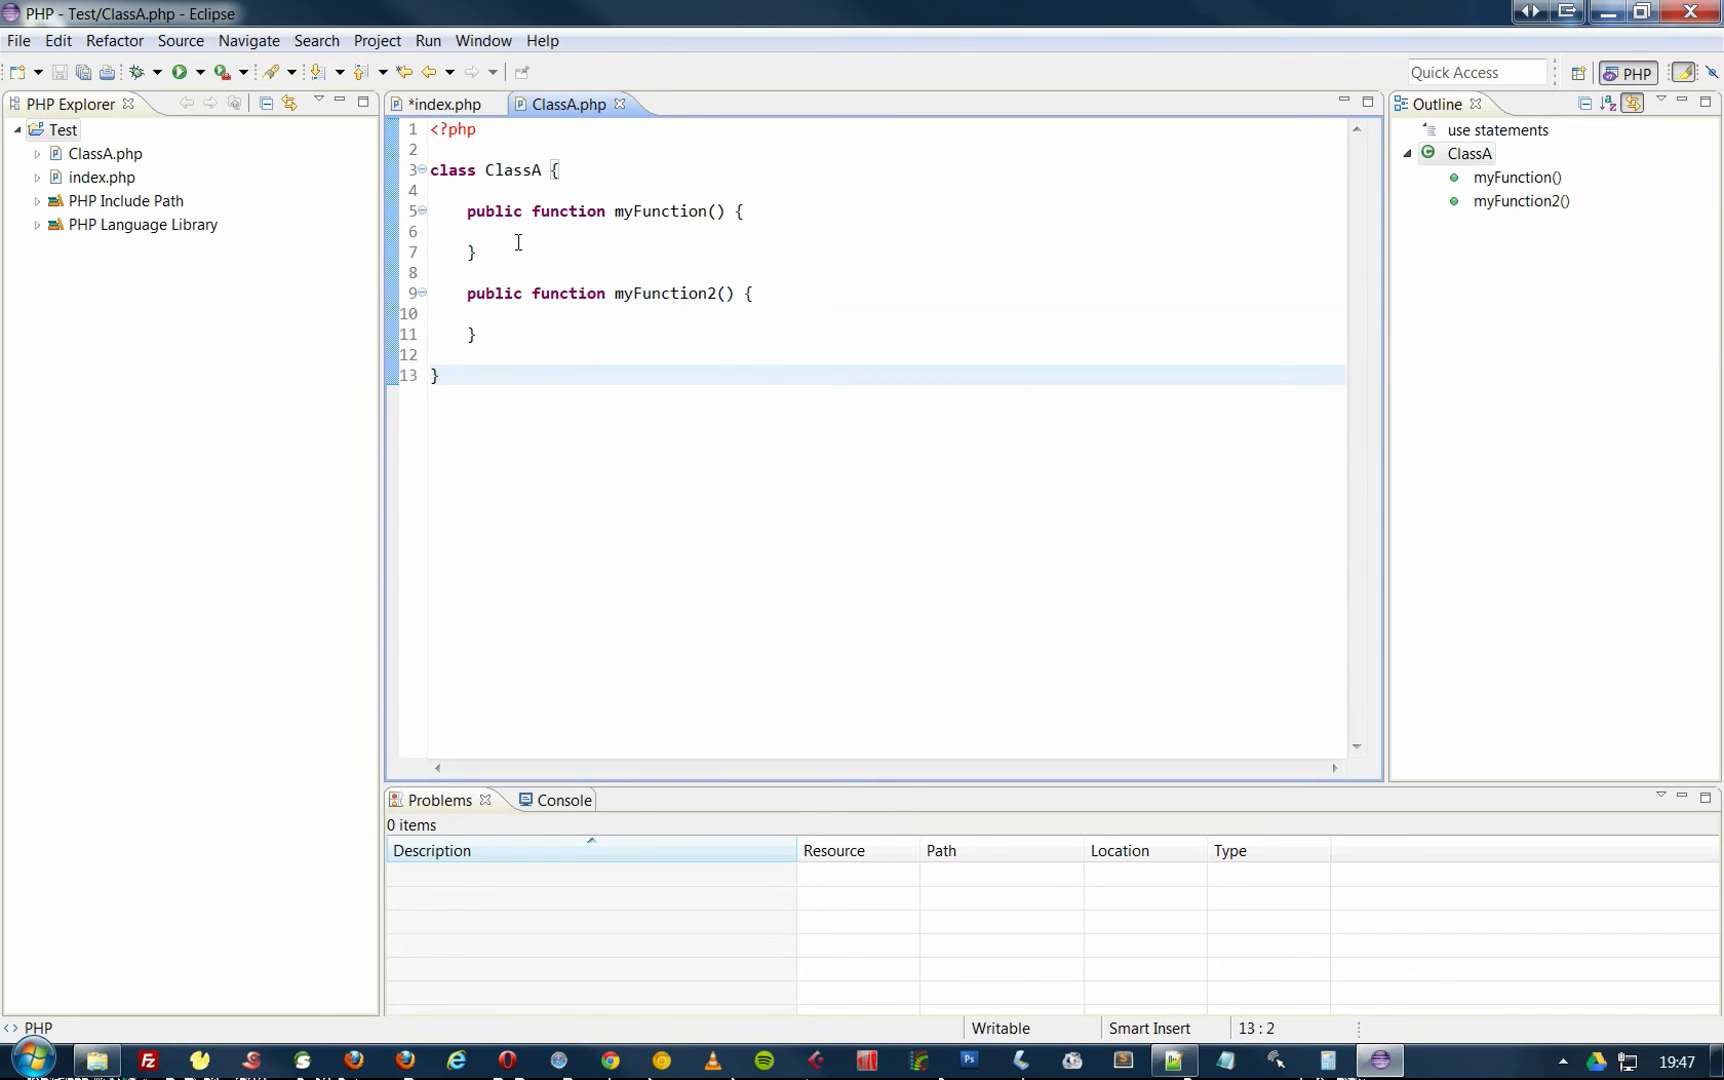
Write $oObject = new ClassA(); on line 5 of index.php, completing the class name from the code suggestions, and start line 7.
click(448, 106)
click(721, 211)
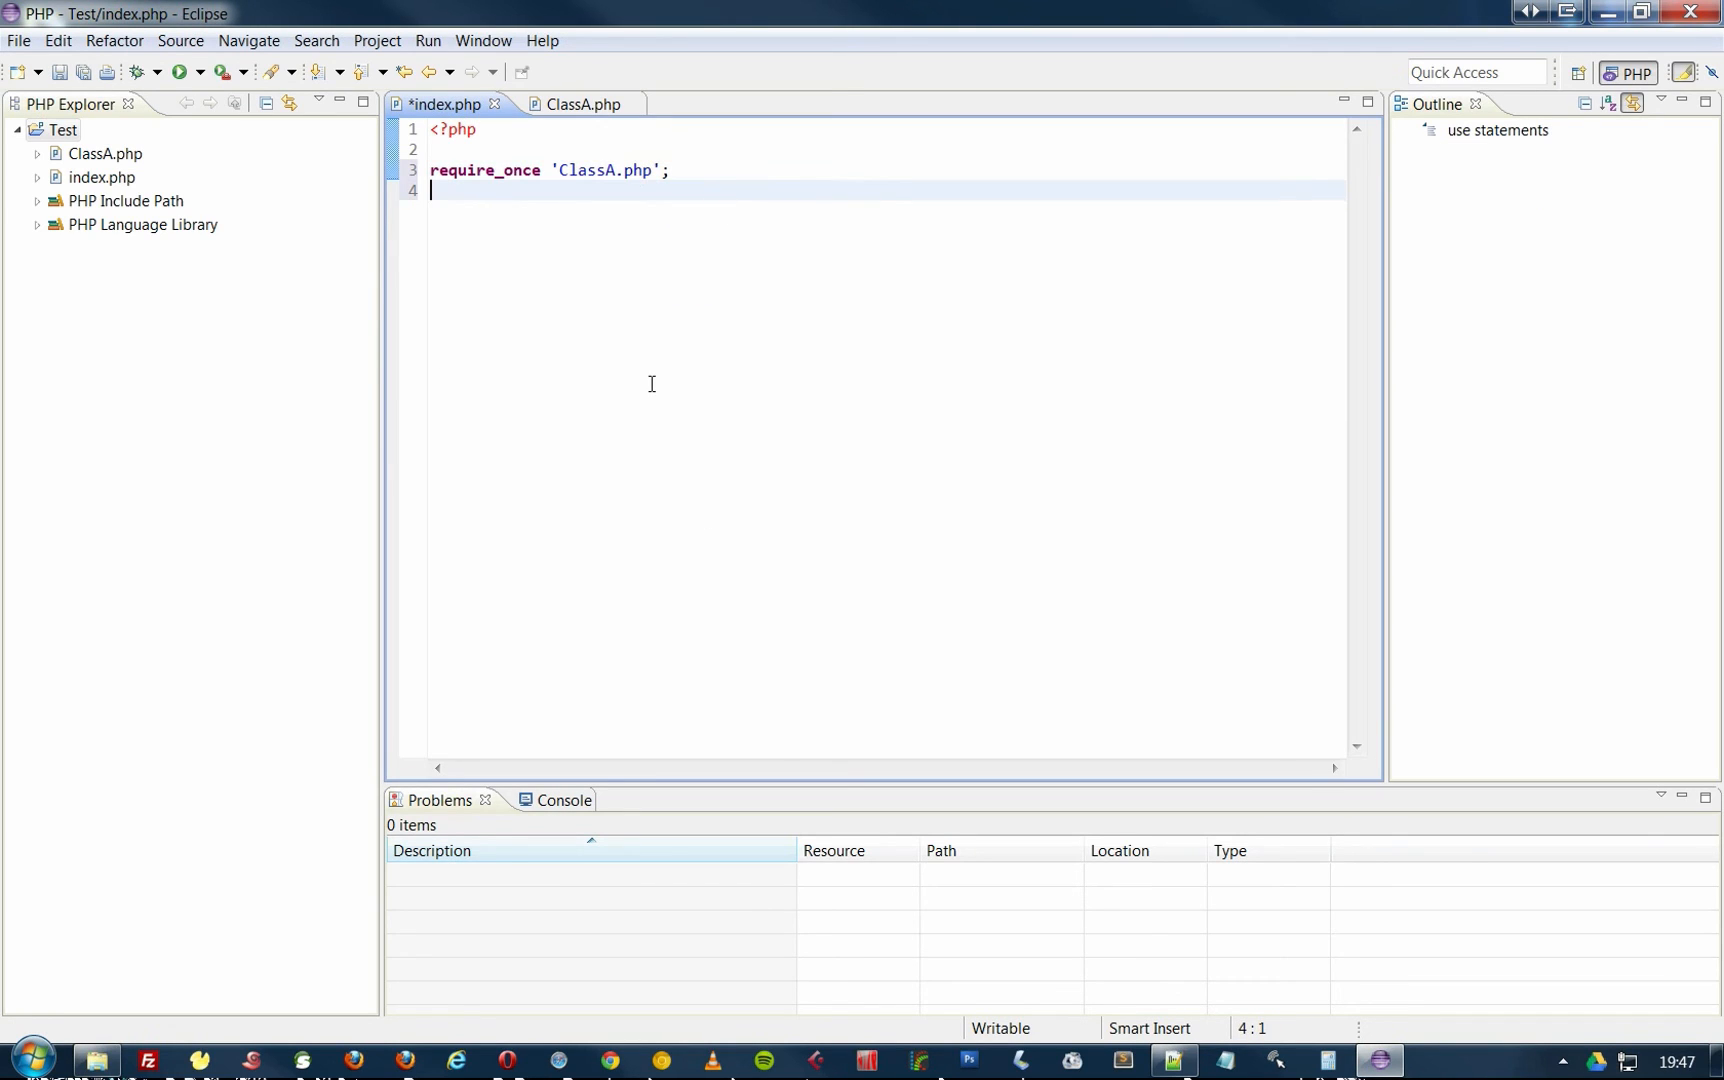
key(Return)
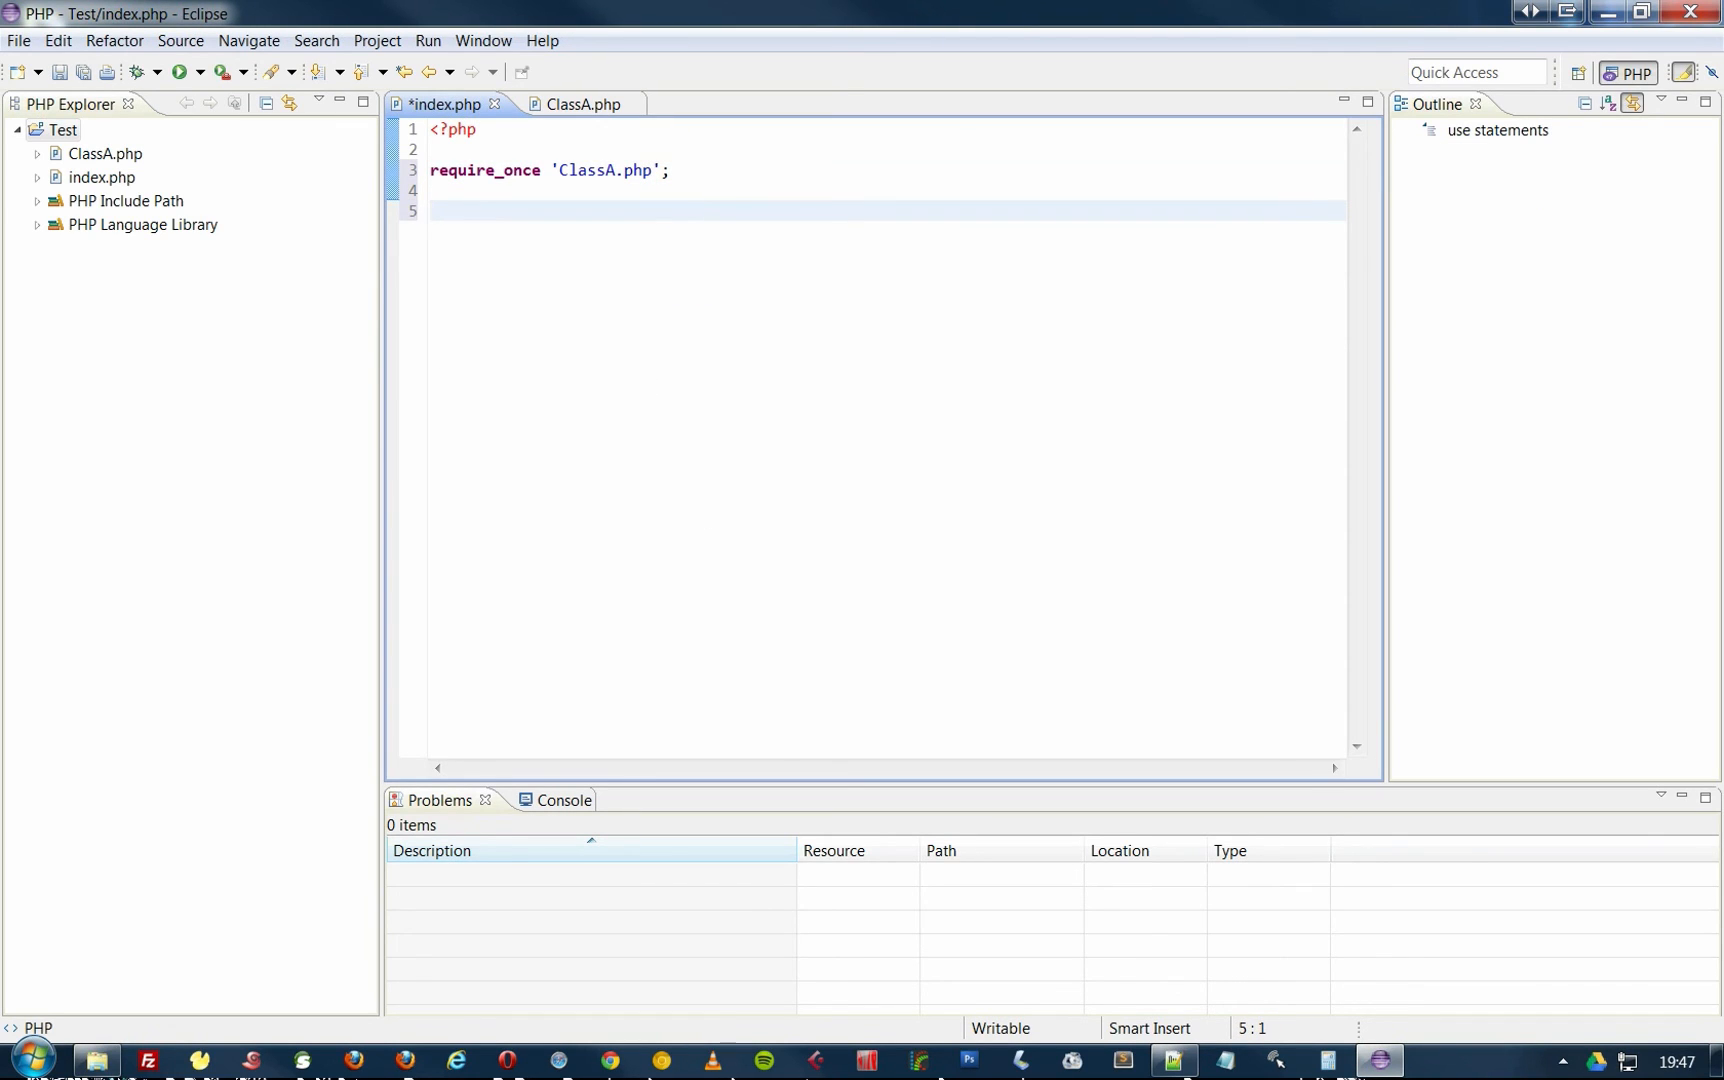
text($oObejct = new)
key(Left)
key(Left)
key(Left)
key(Left)
key(Left)
key(Left)
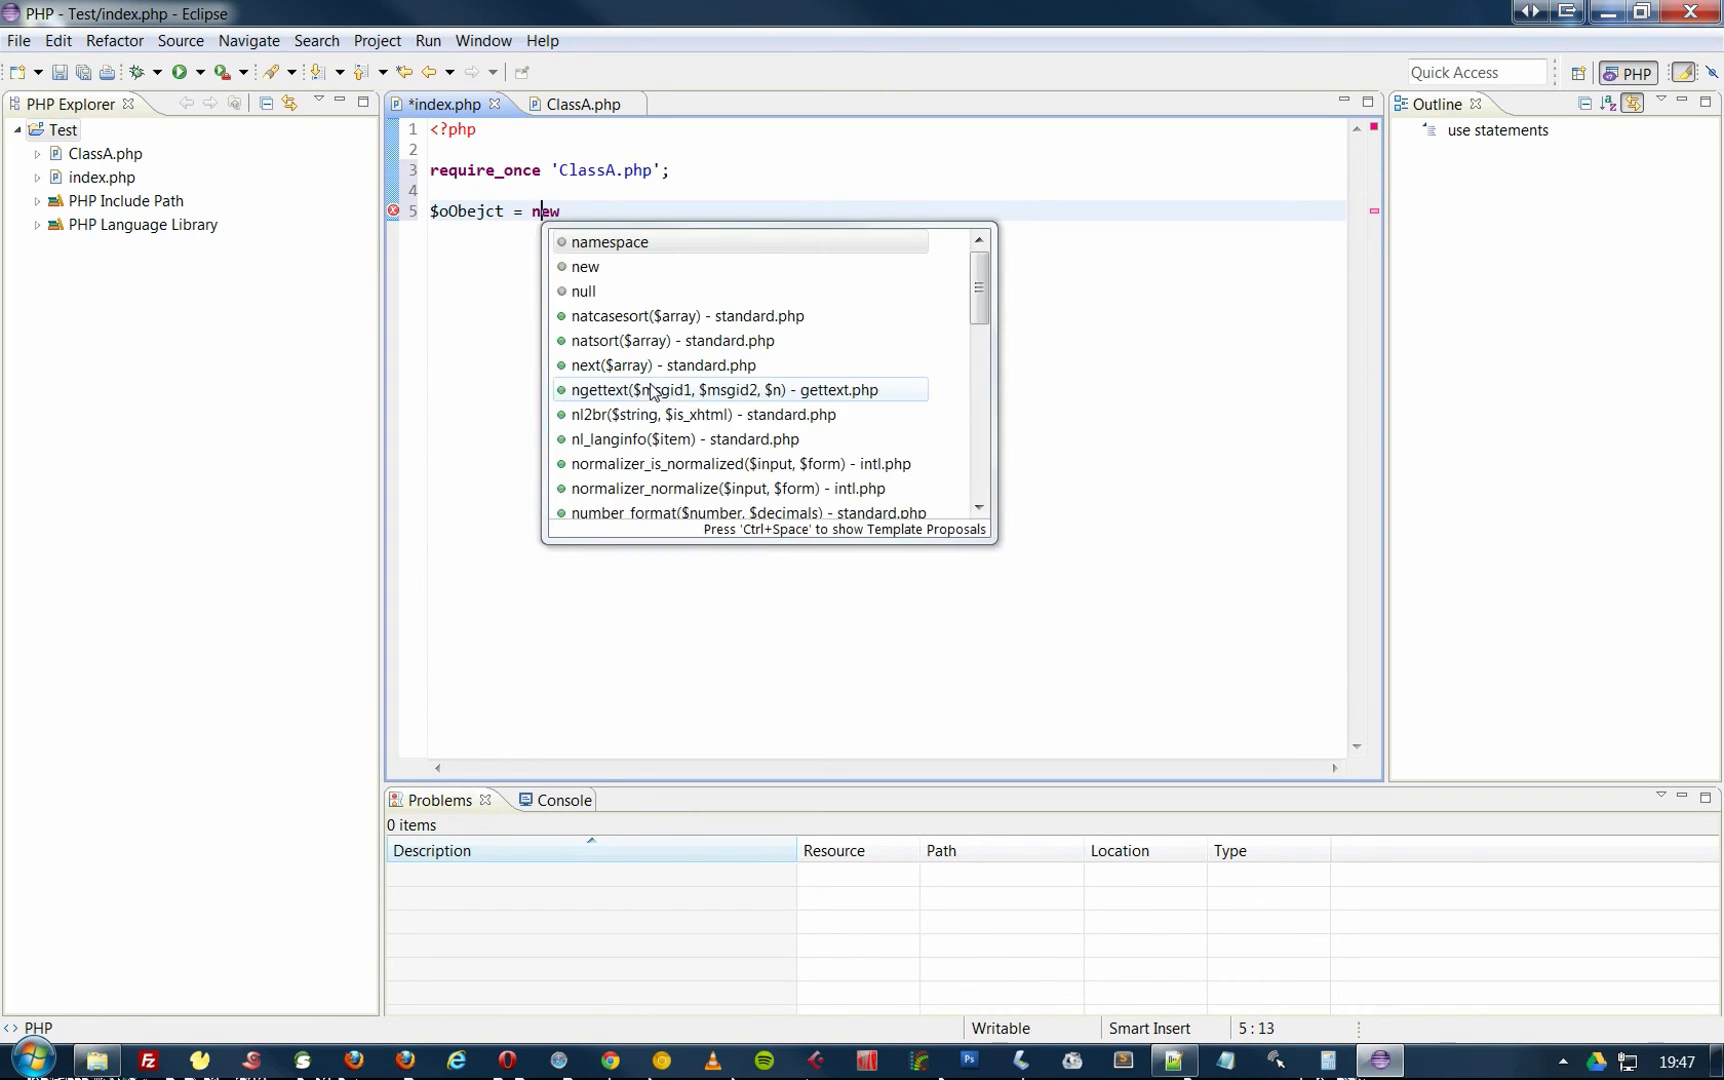
key(BackSpace)
key(BackSpace)
text(je)
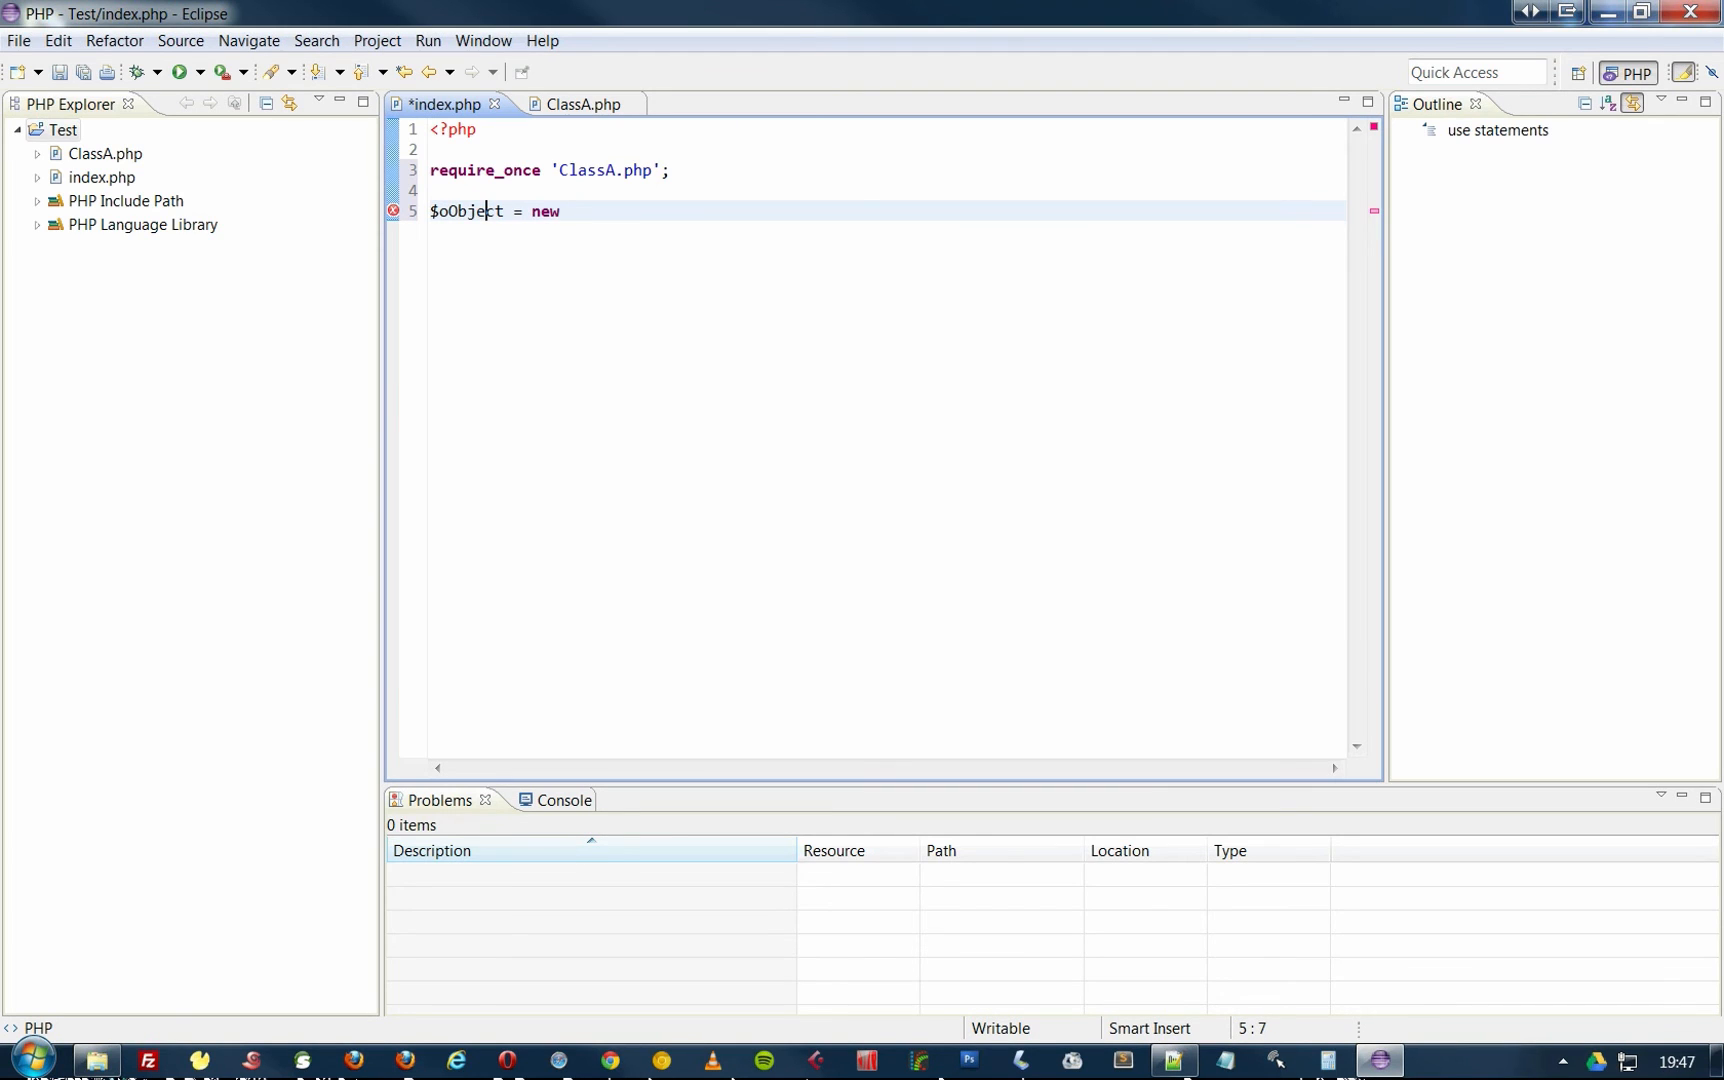
key(End)
text(Cl)
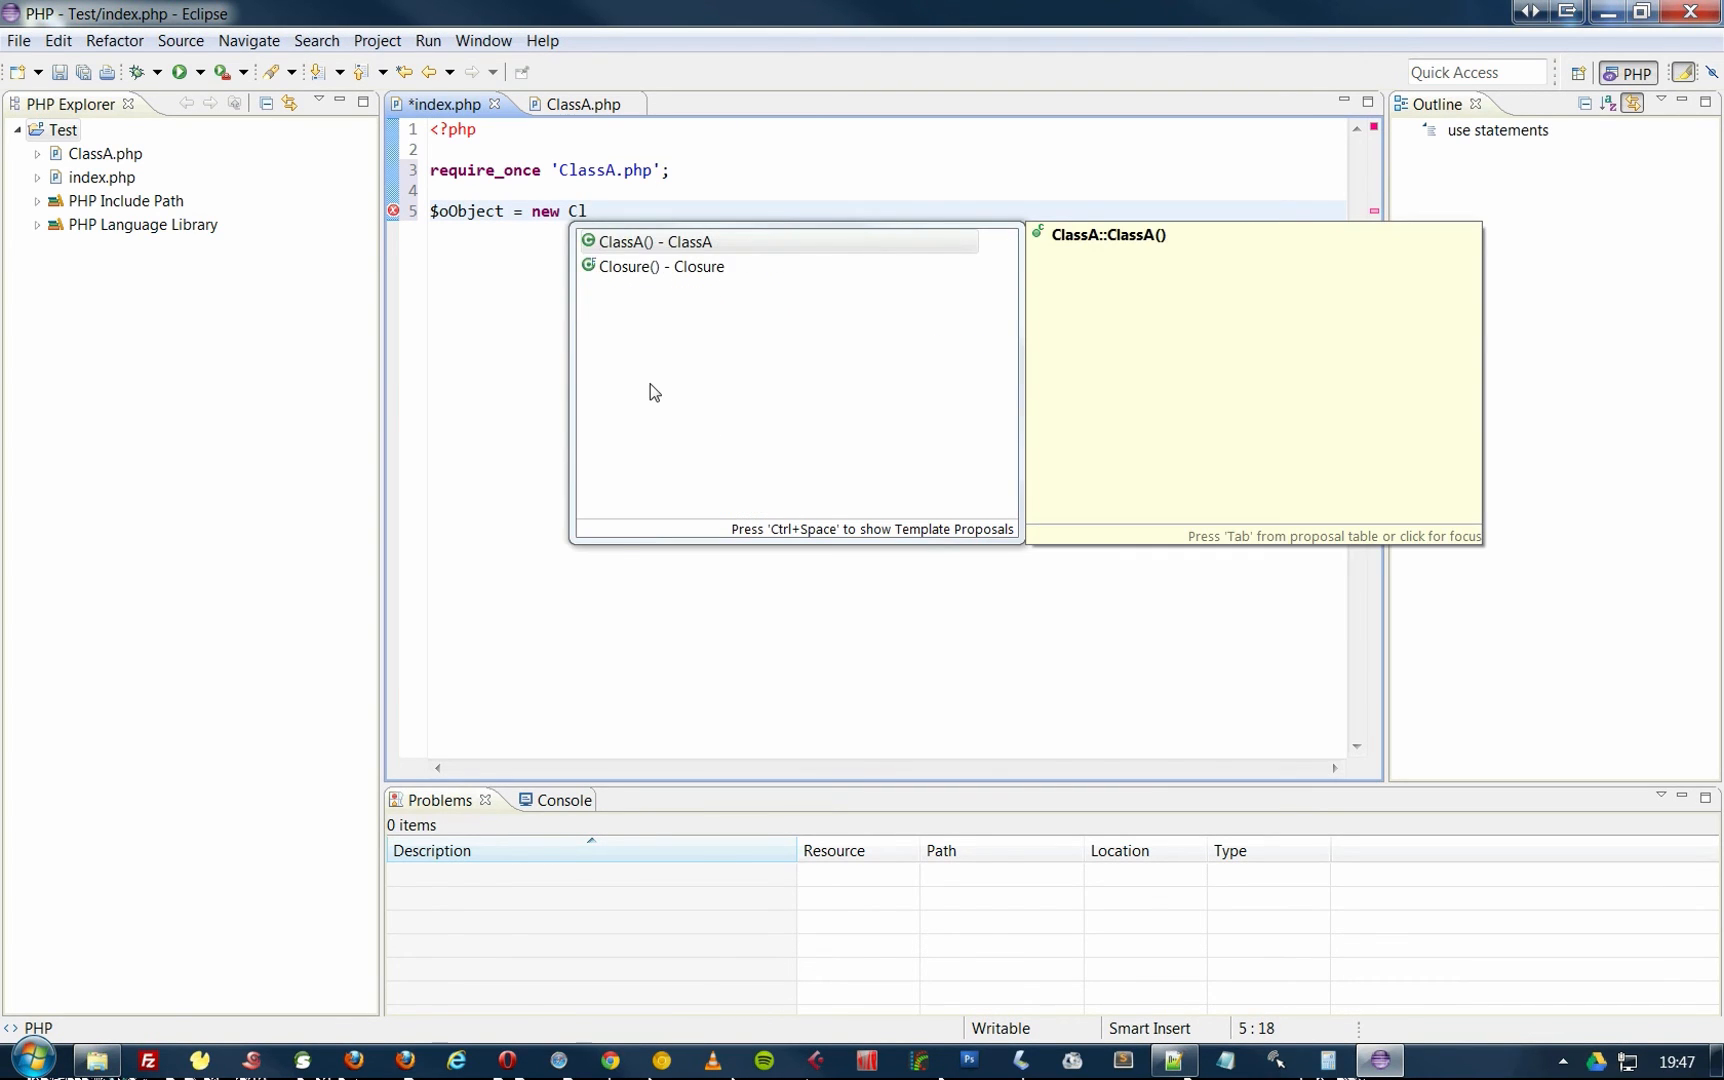
key(Return)
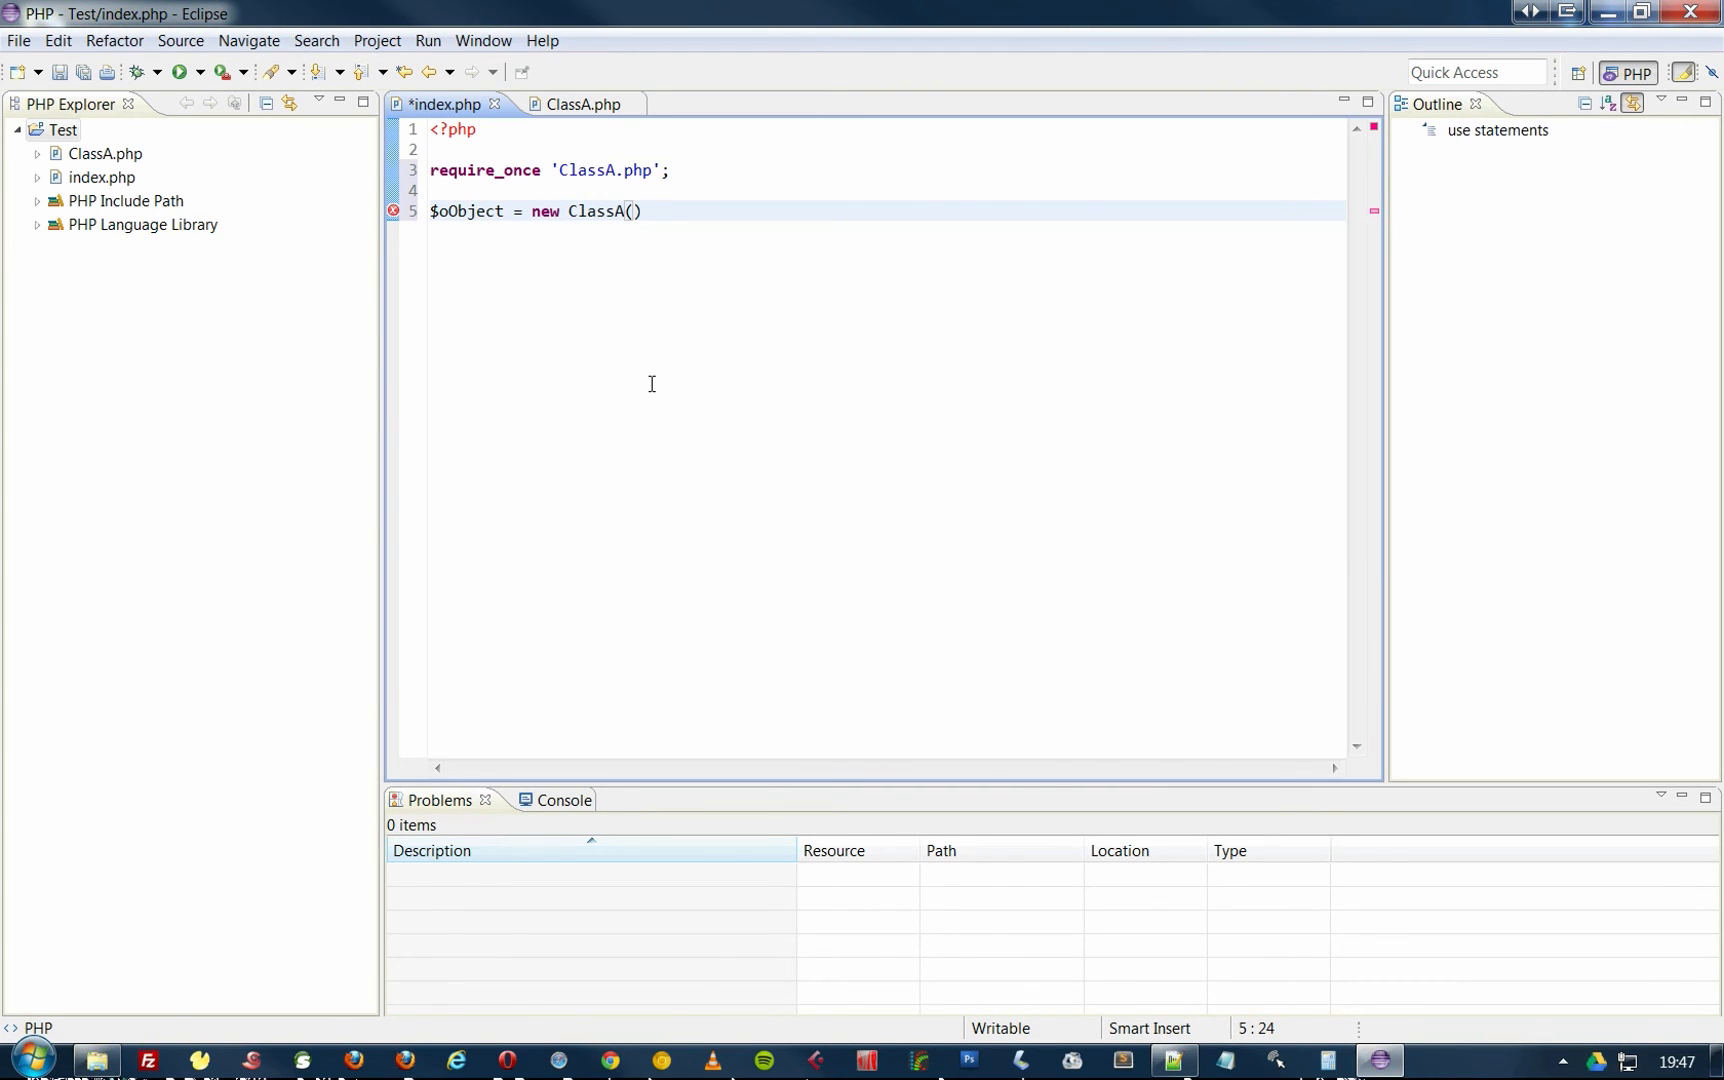
text(;)
key(Return)
key(Return)
text($oB)
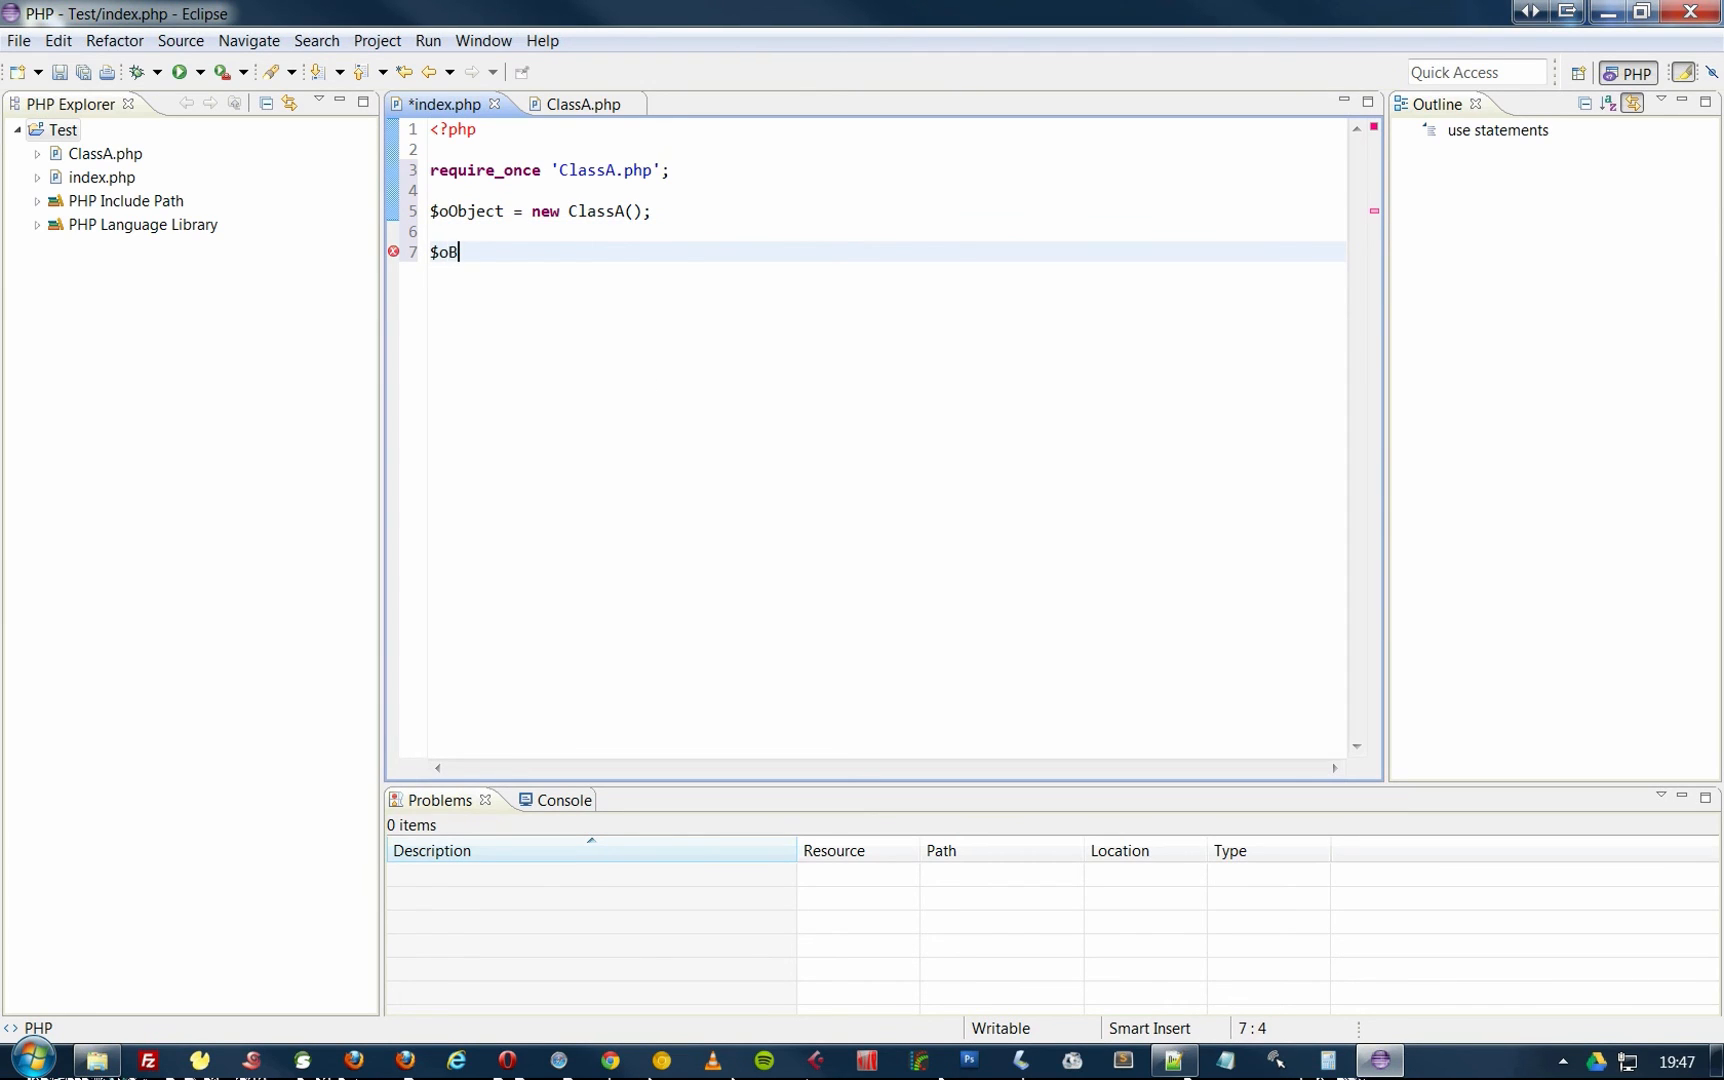
key(BackSpace)
text(B)
key(BackSpace)
key(ctrl+space)
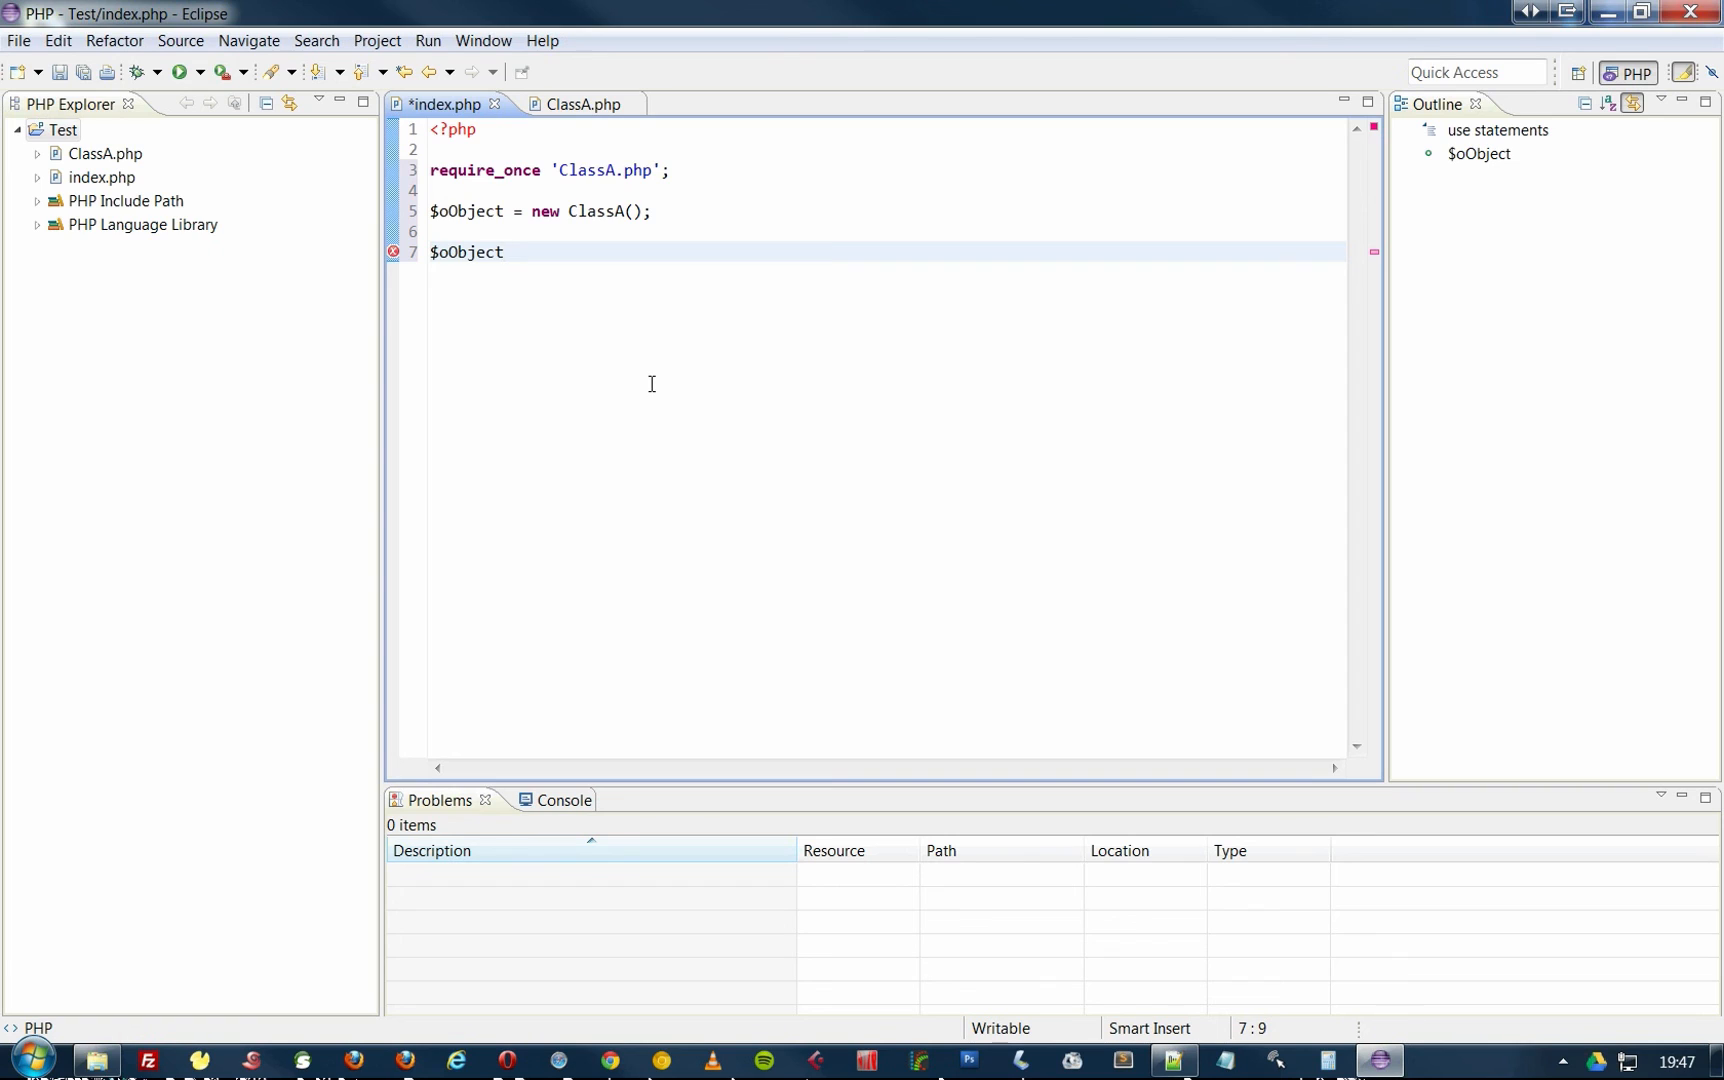
key(shift+Home)
key(BackSpace)
Begin a method call with $oObject->m on line 7, completing the variable name from the code suggestions.
text($o)
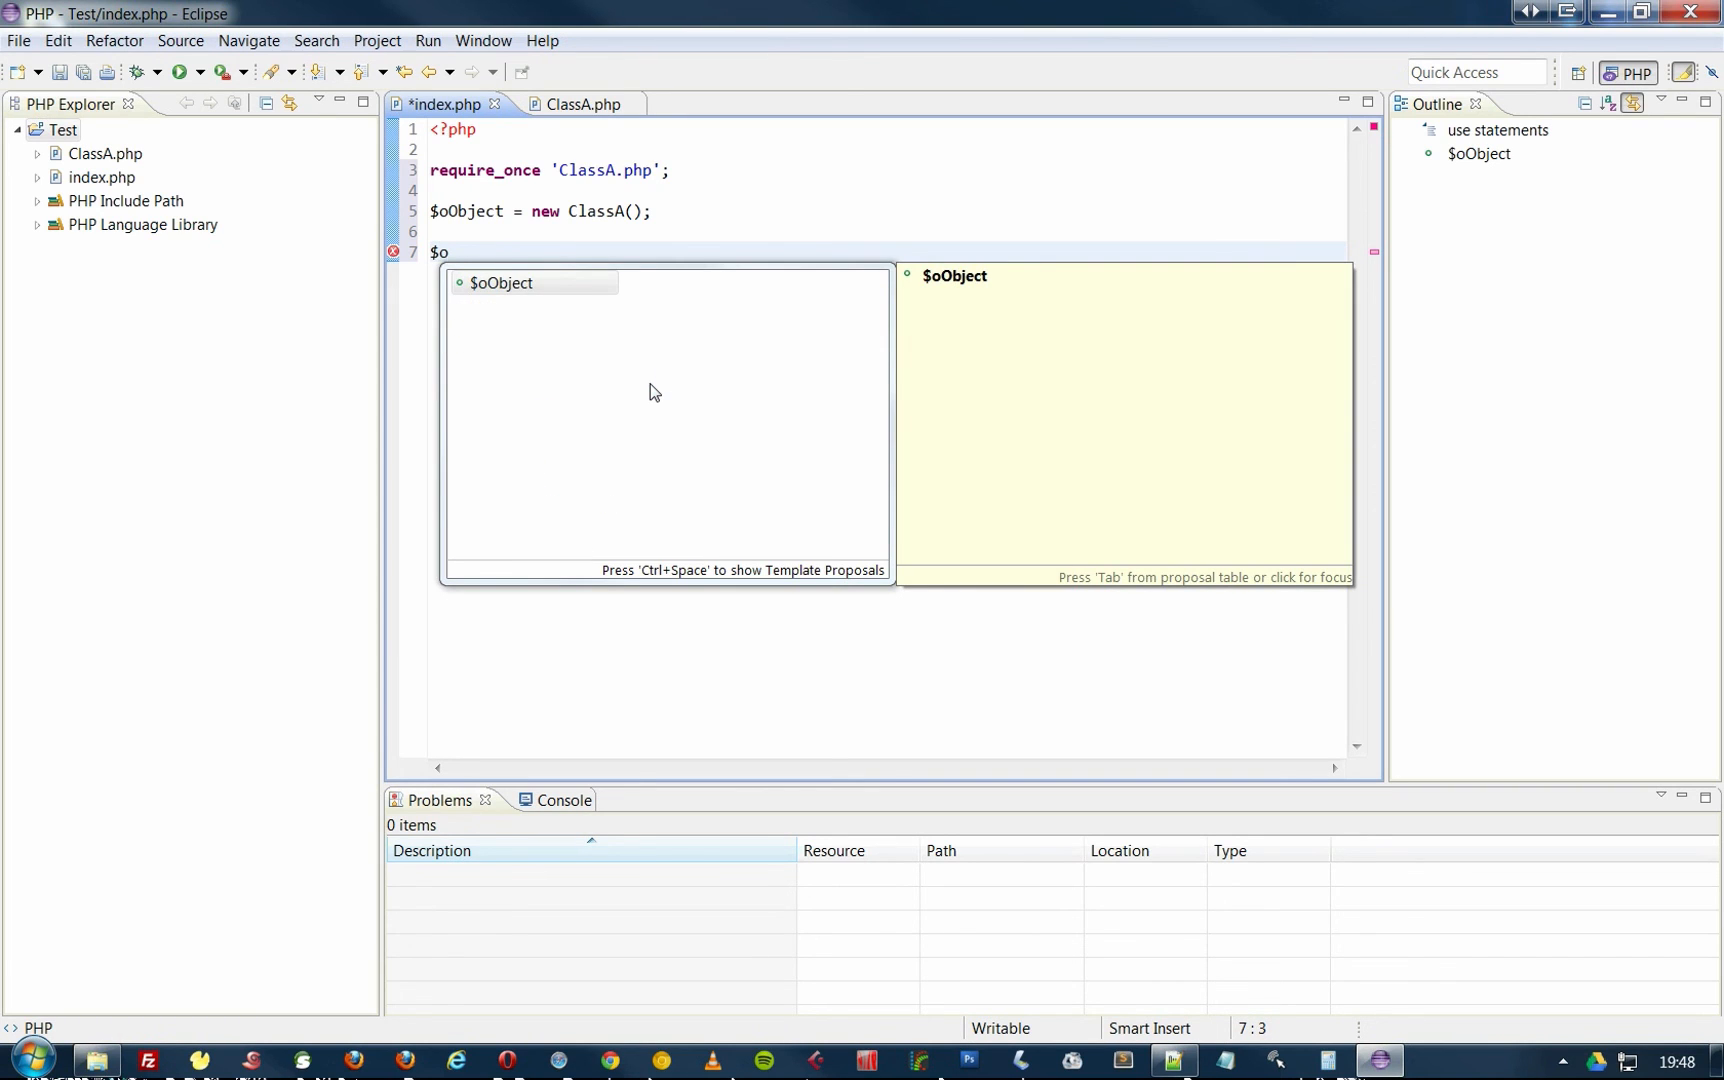
key(Return)
text(->)
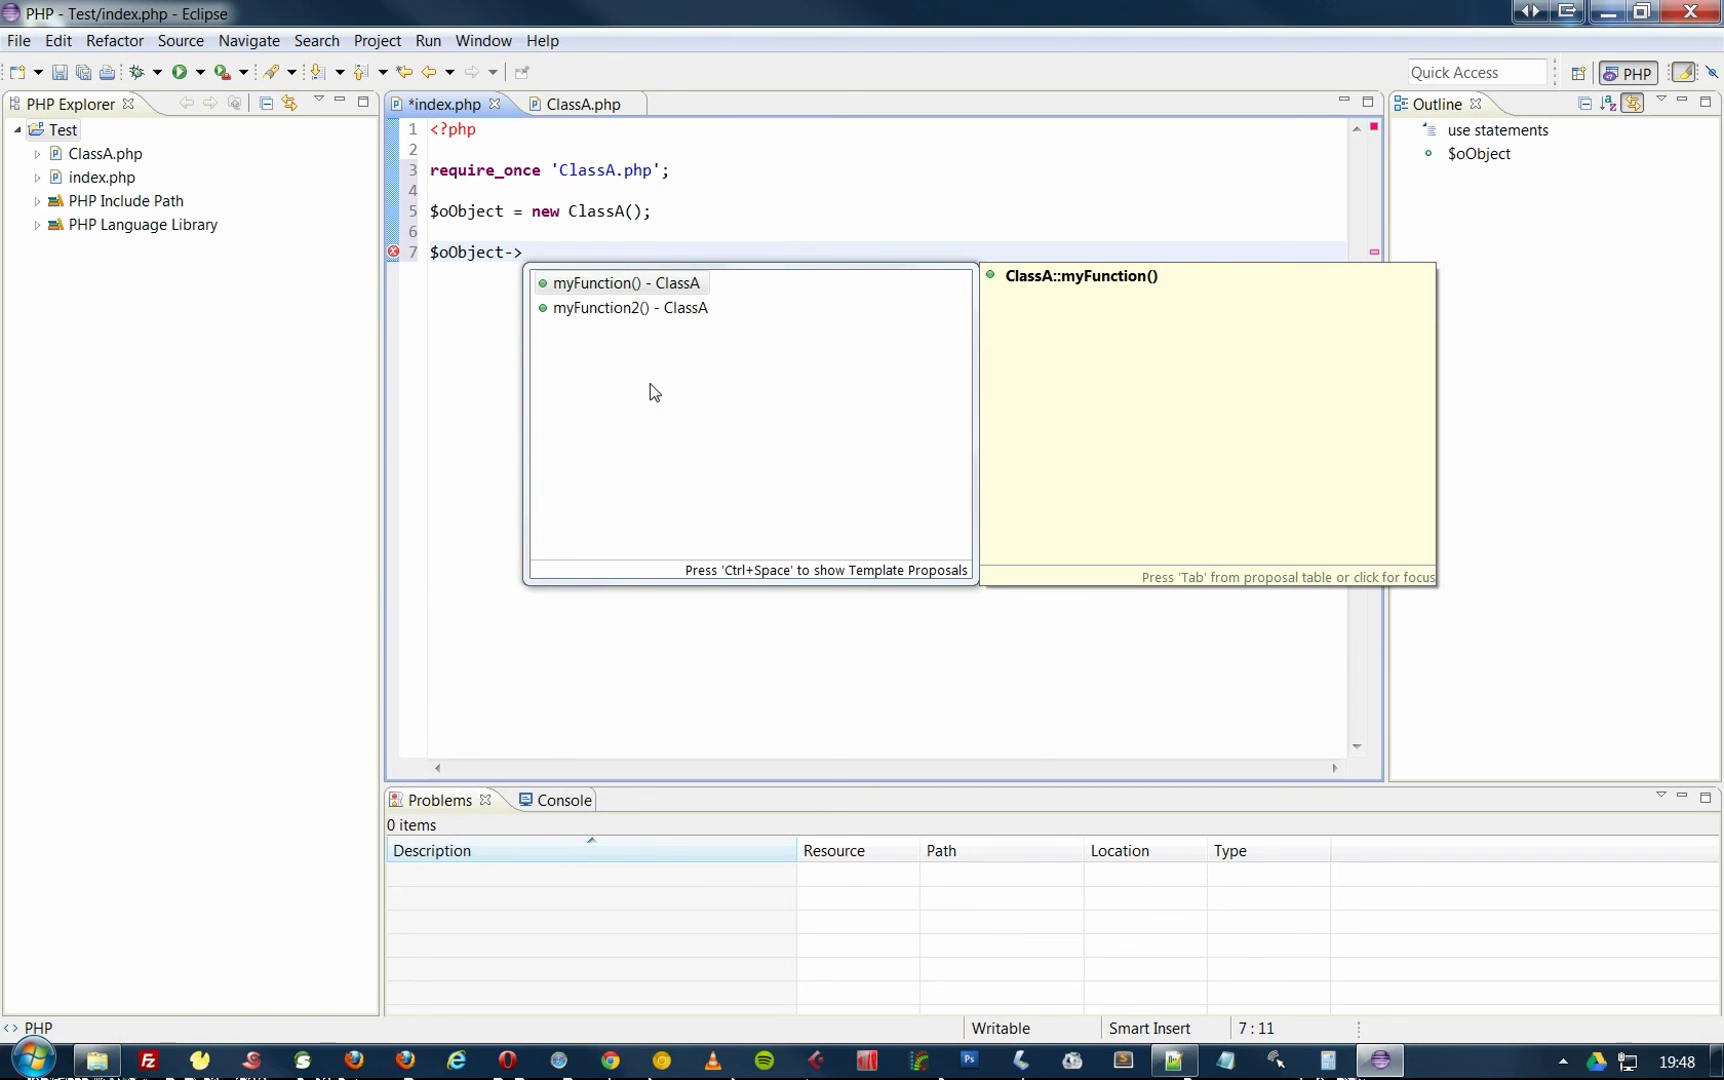
text(m)
key(Escape)
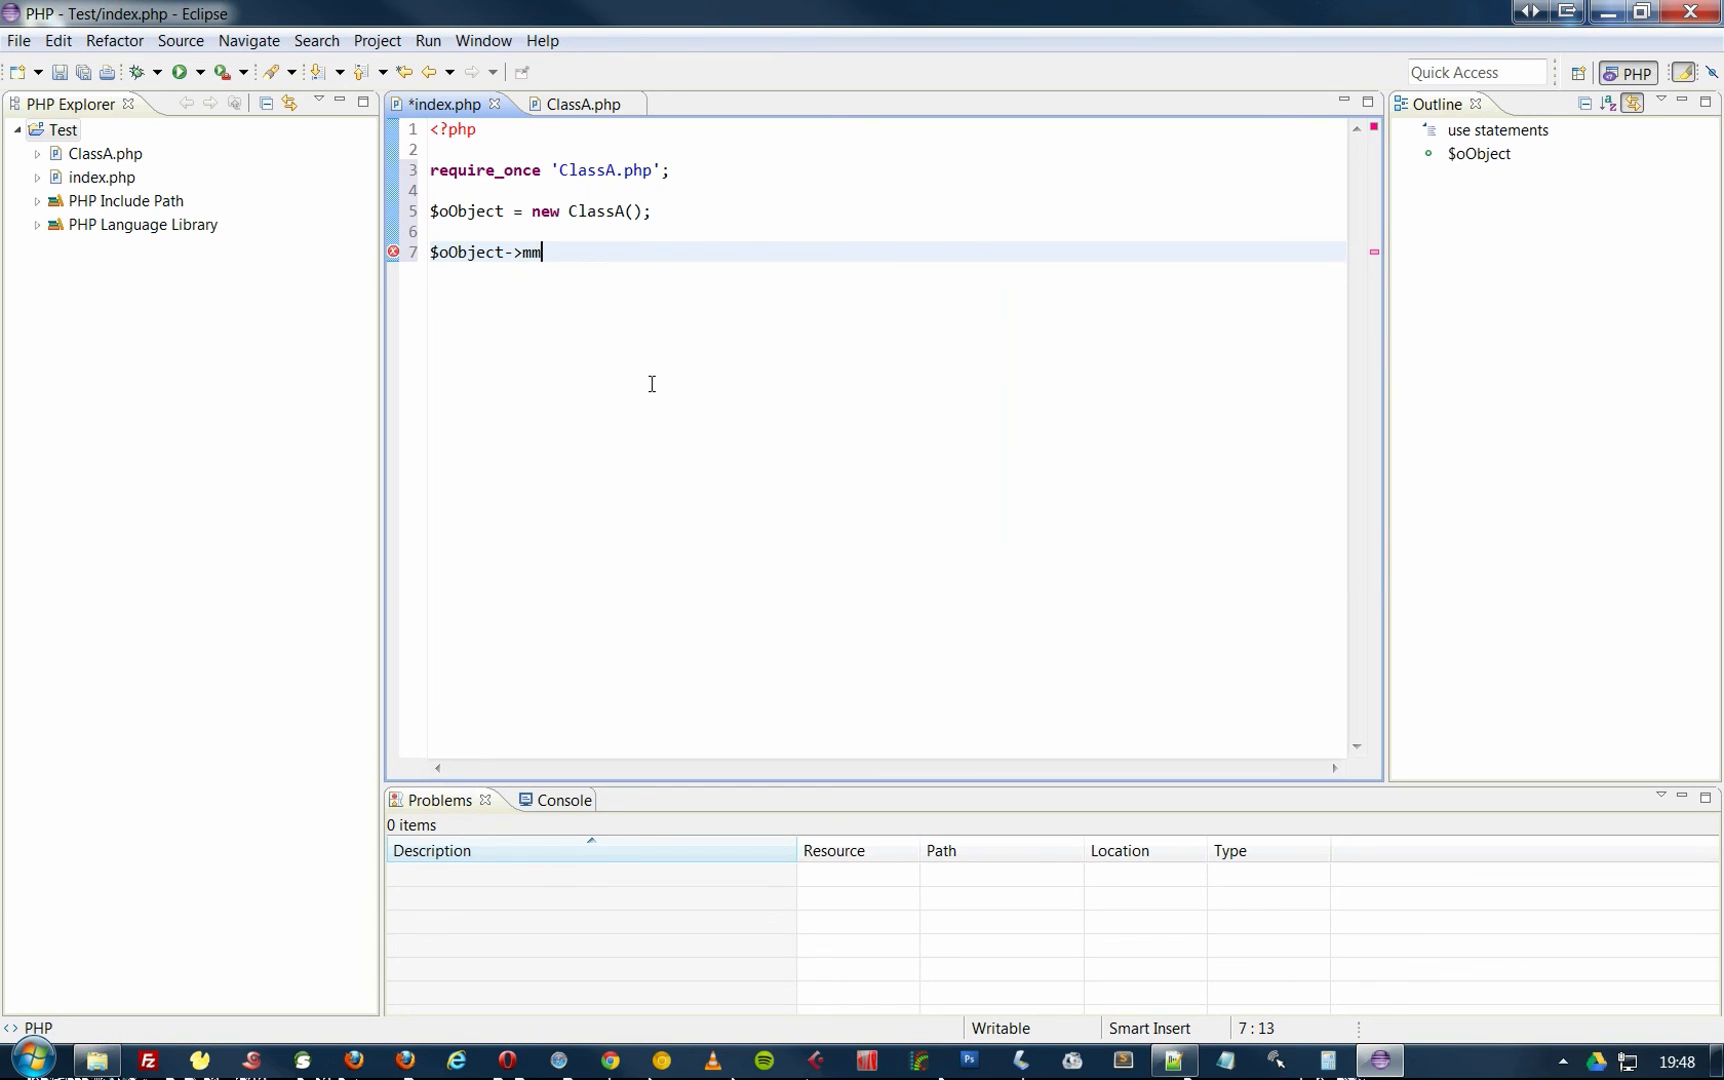
Delete the object creation and the unfinished method call from index.php, and undo the deletion.
key(shift+Up)
key(shift+Up)
key(shift+Up)
key(shift+Up)
key(shift+Home)
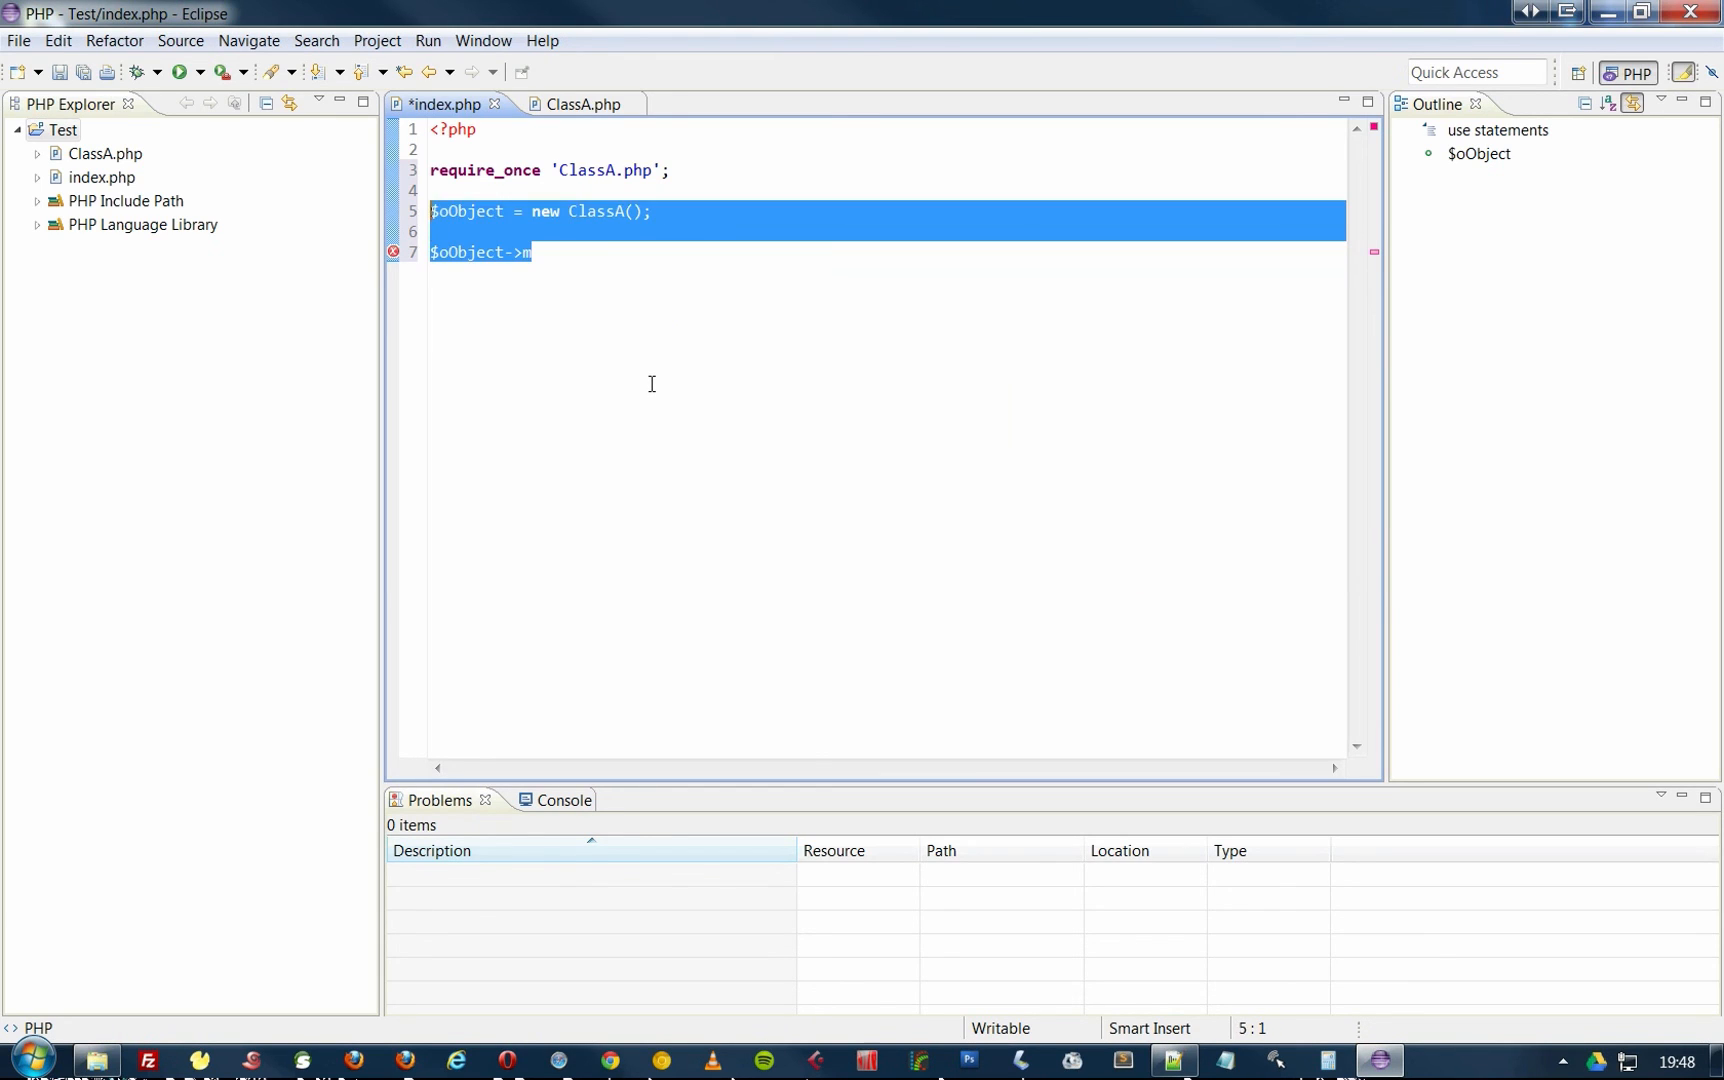
key(BackSpace)
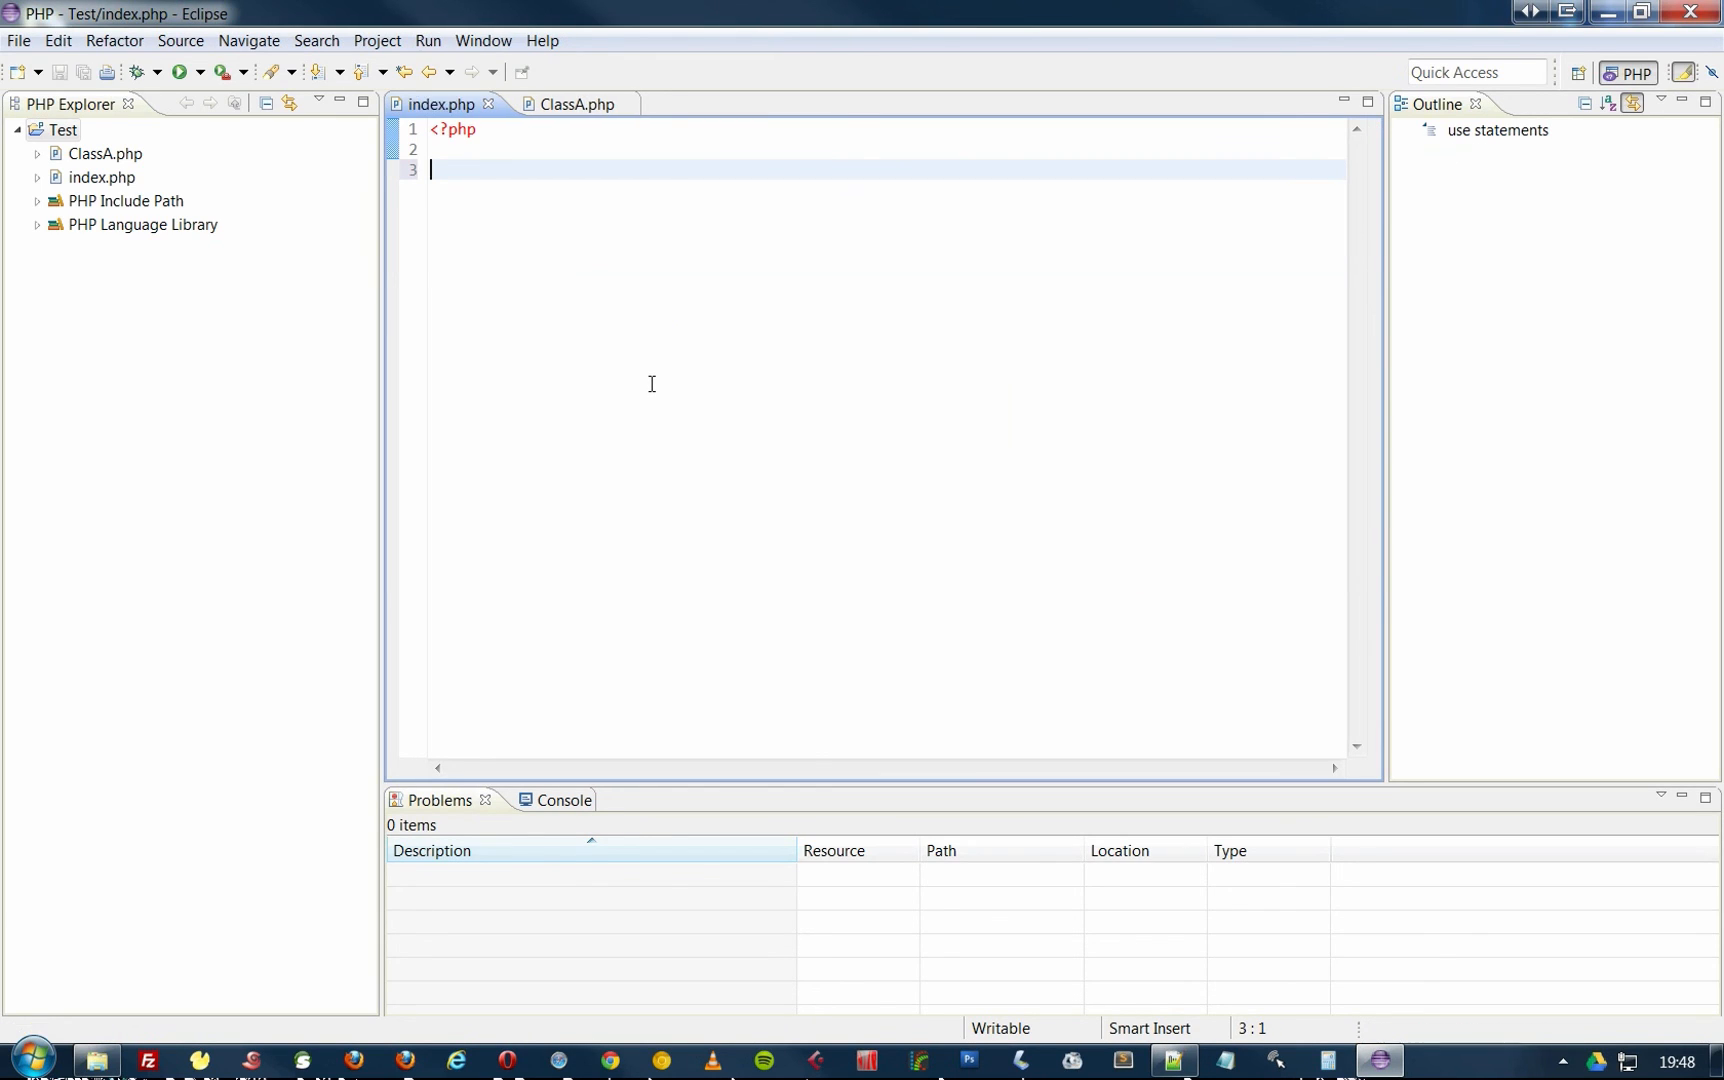
key(ctrl+z)
click(658, 380)
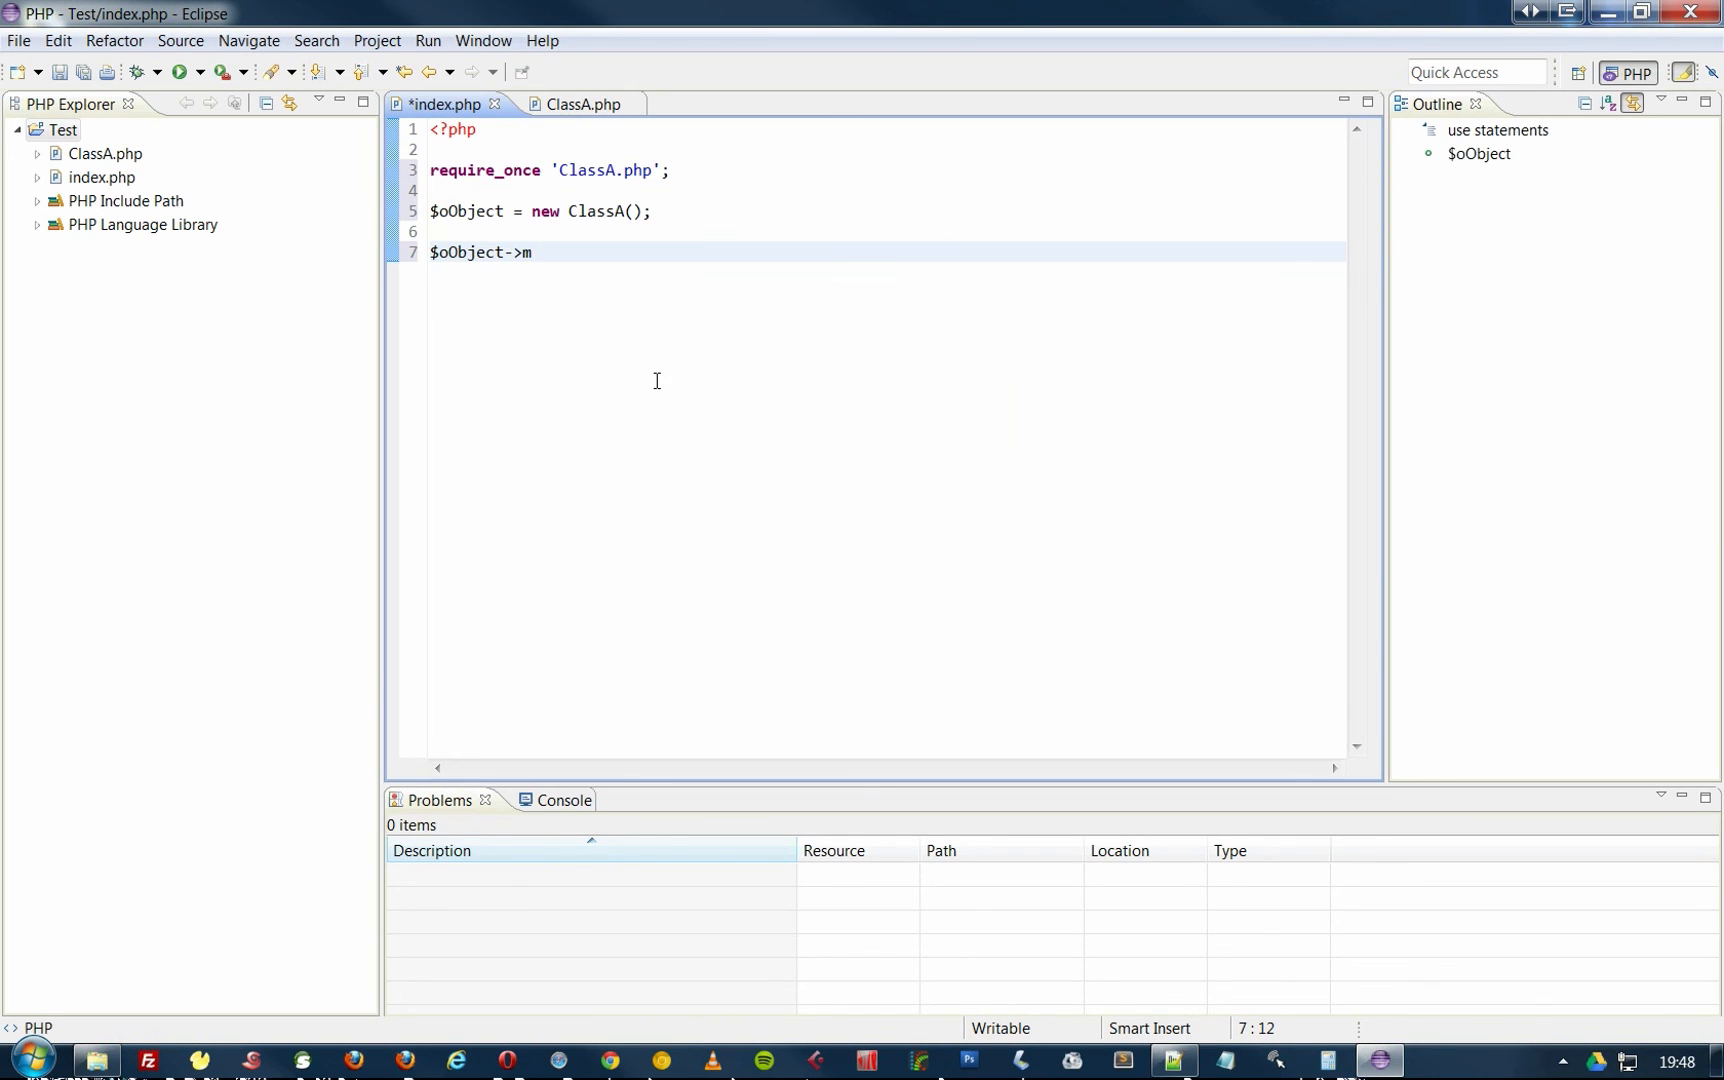
Complete the line 7 call as $oObject->myFunction(); using the code suggestions, and dismiss any open suggestion list.
text(y)
key(ctrl+space)
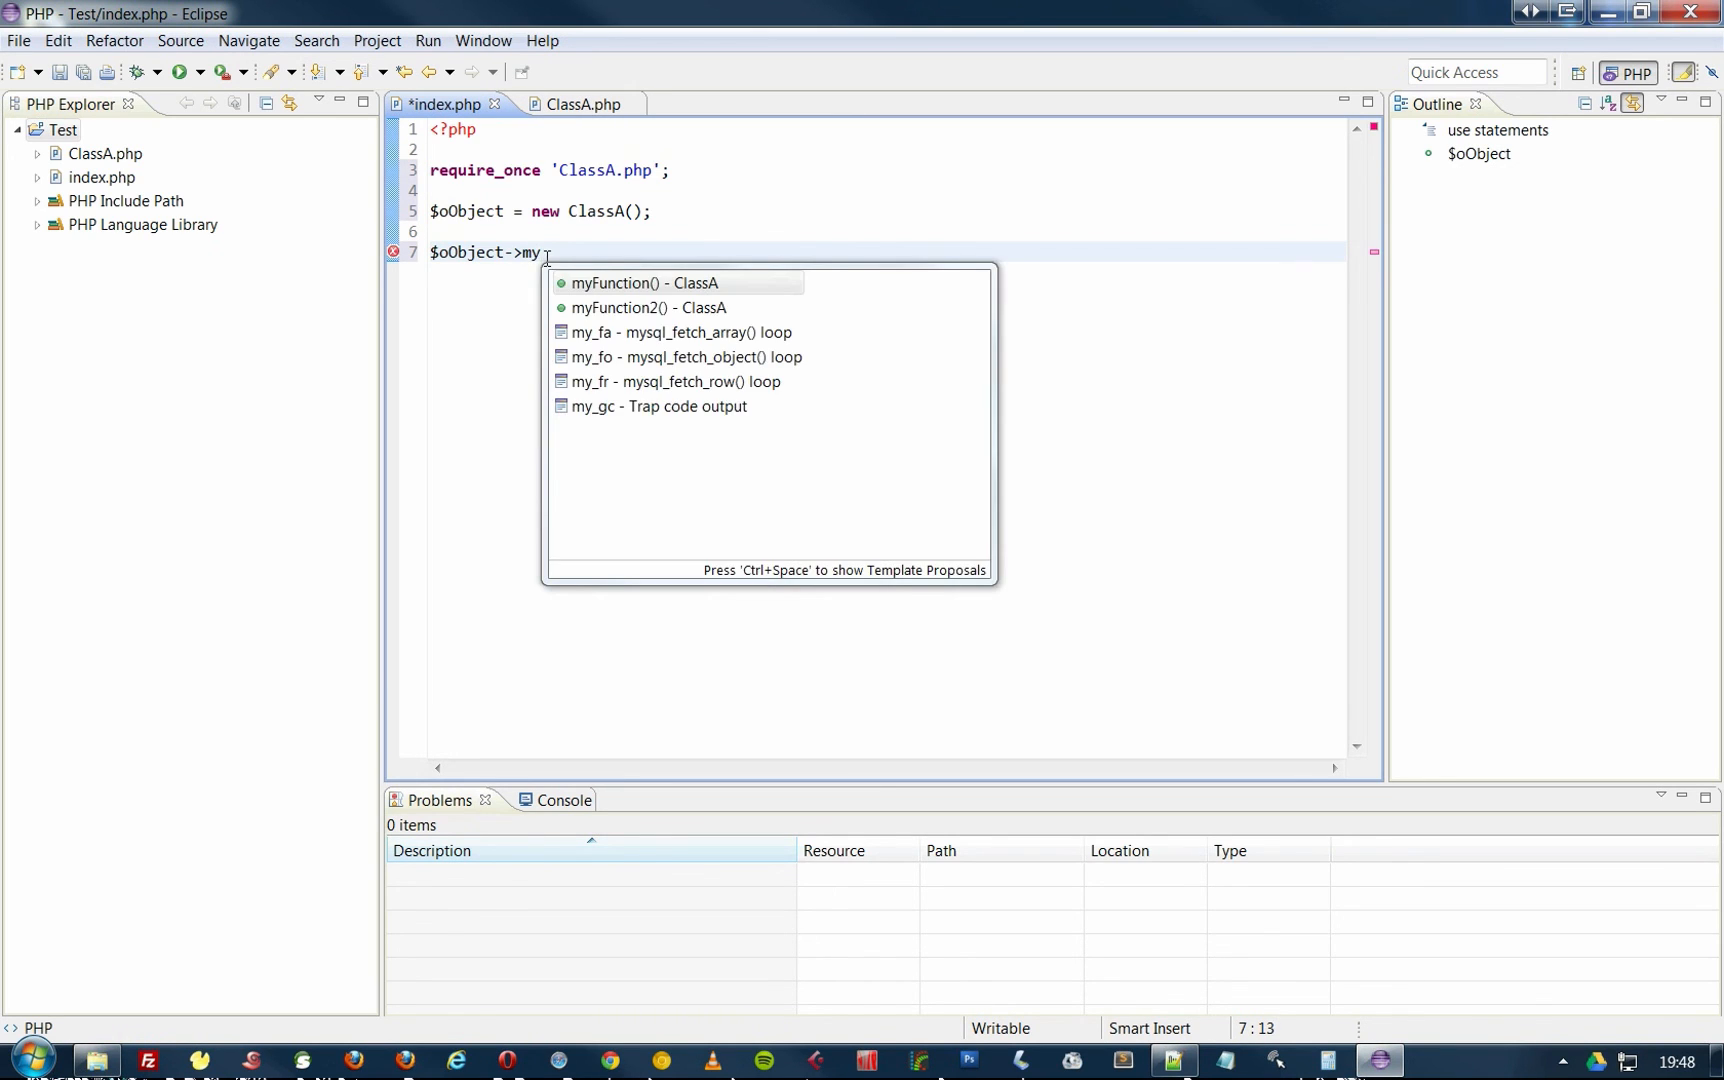
key(Return)
text(;)
key(ctrl+space)
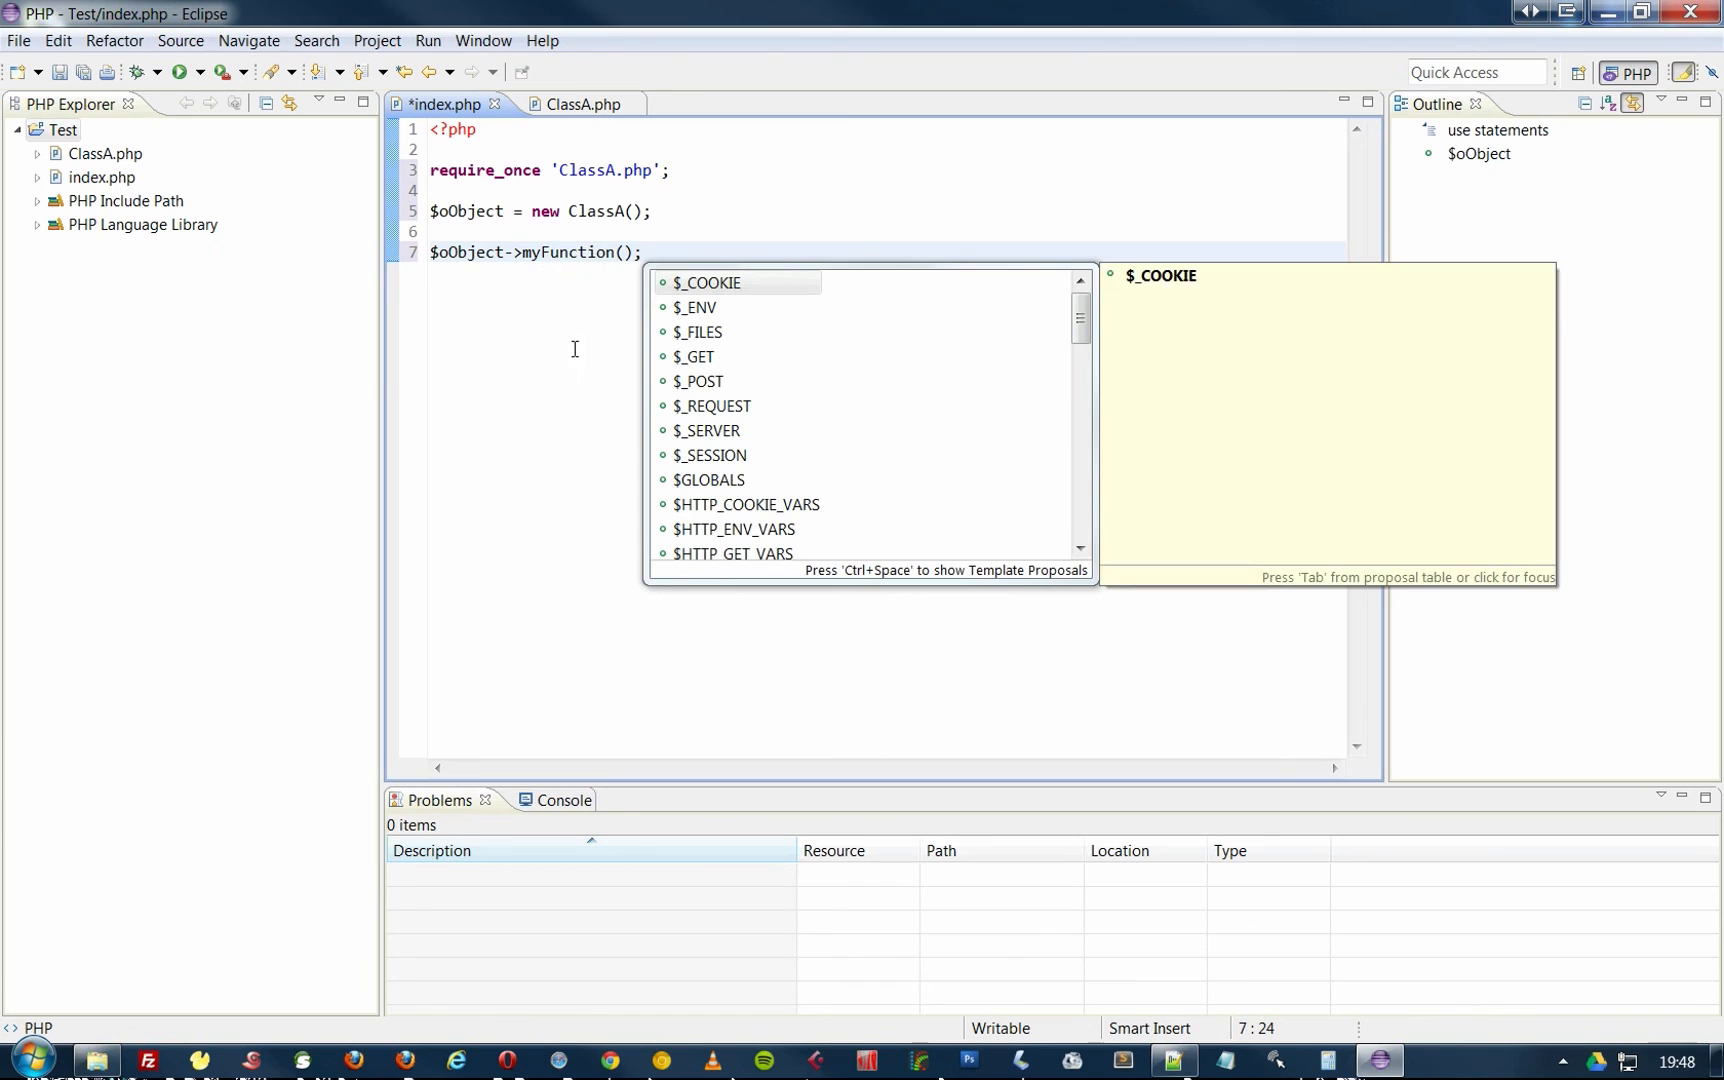
click(535, 339)
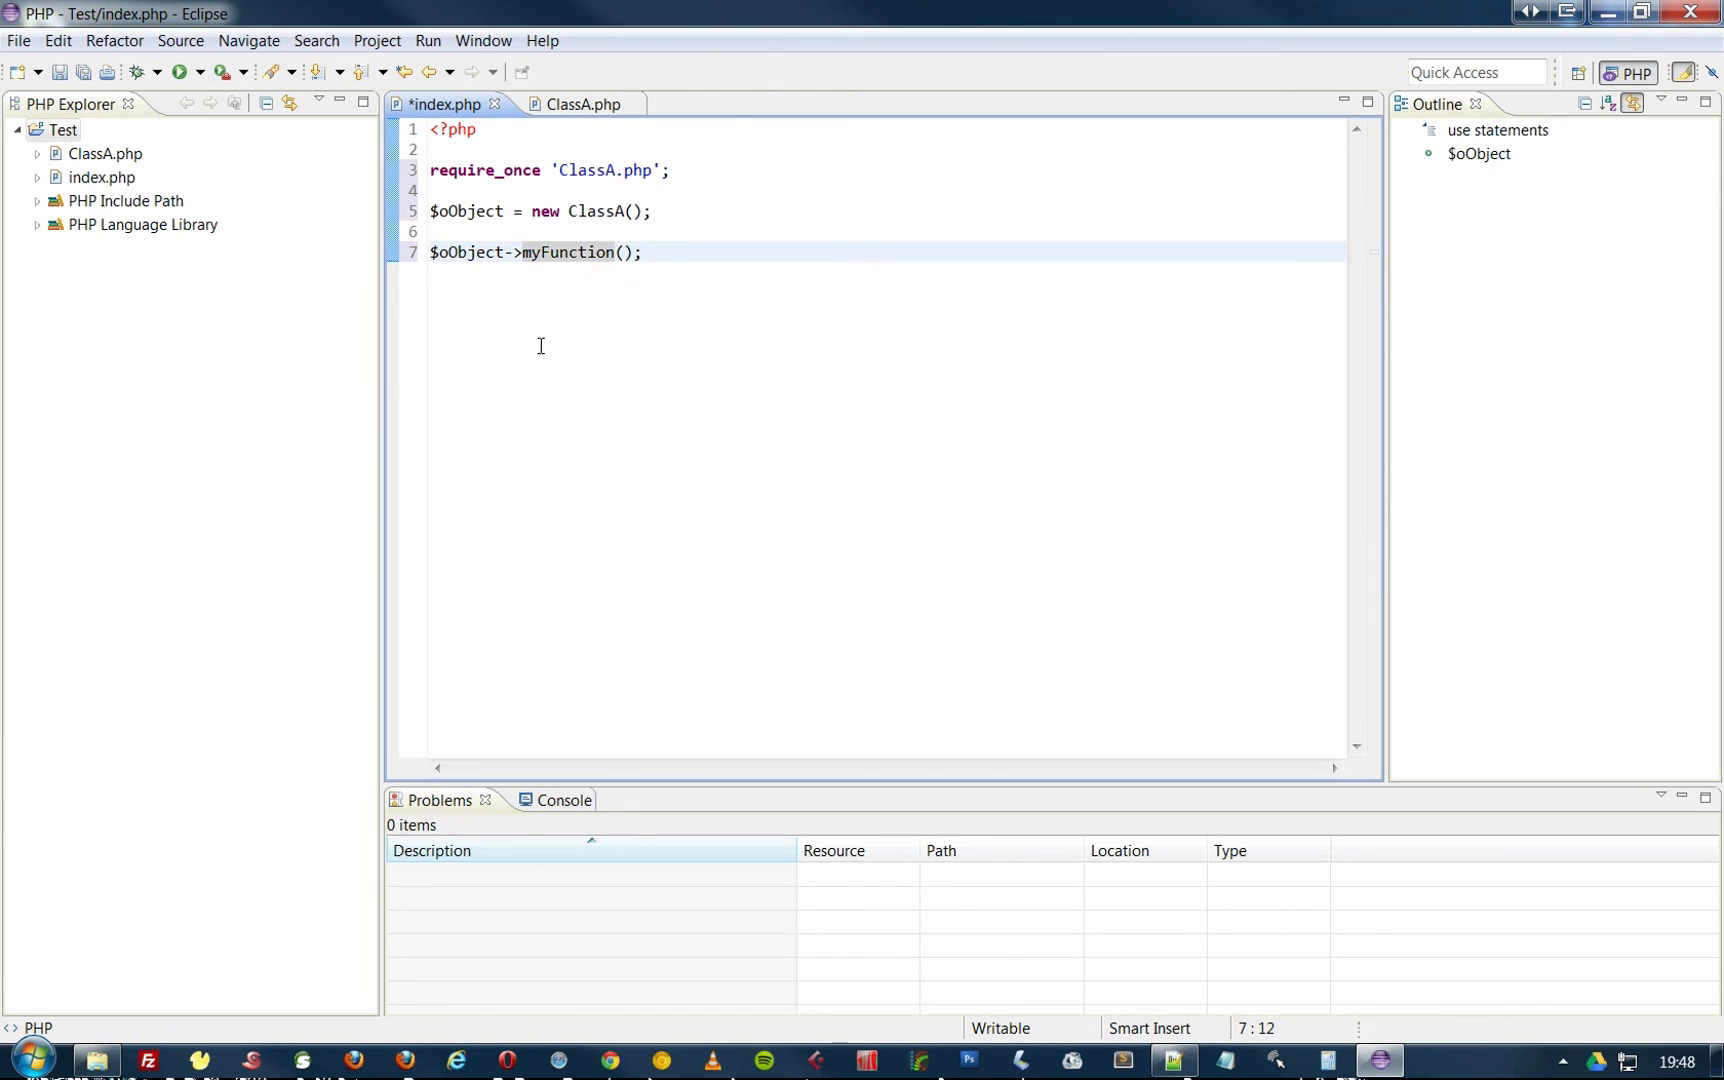
Follow the myFunction call on line 7 to its declaration in ClassA.php, and return to index.php.
mouse_move(550, 258)
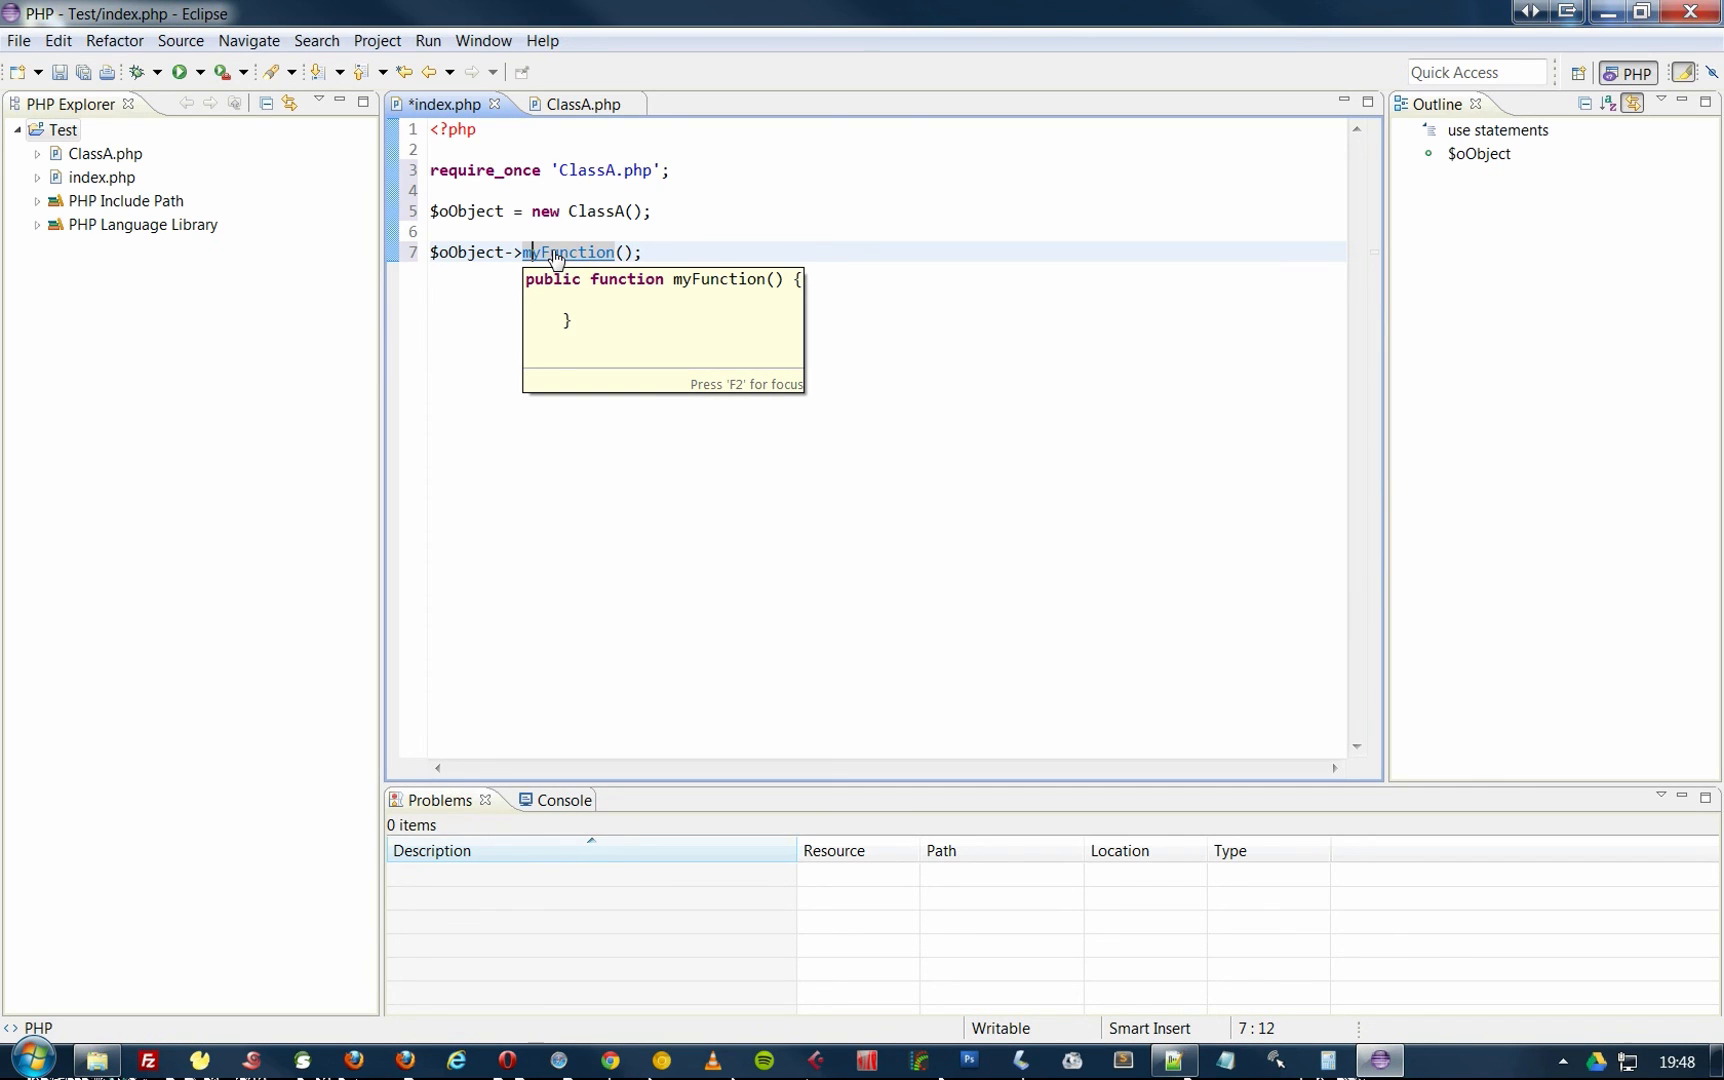
ctrl+click(557, 254)
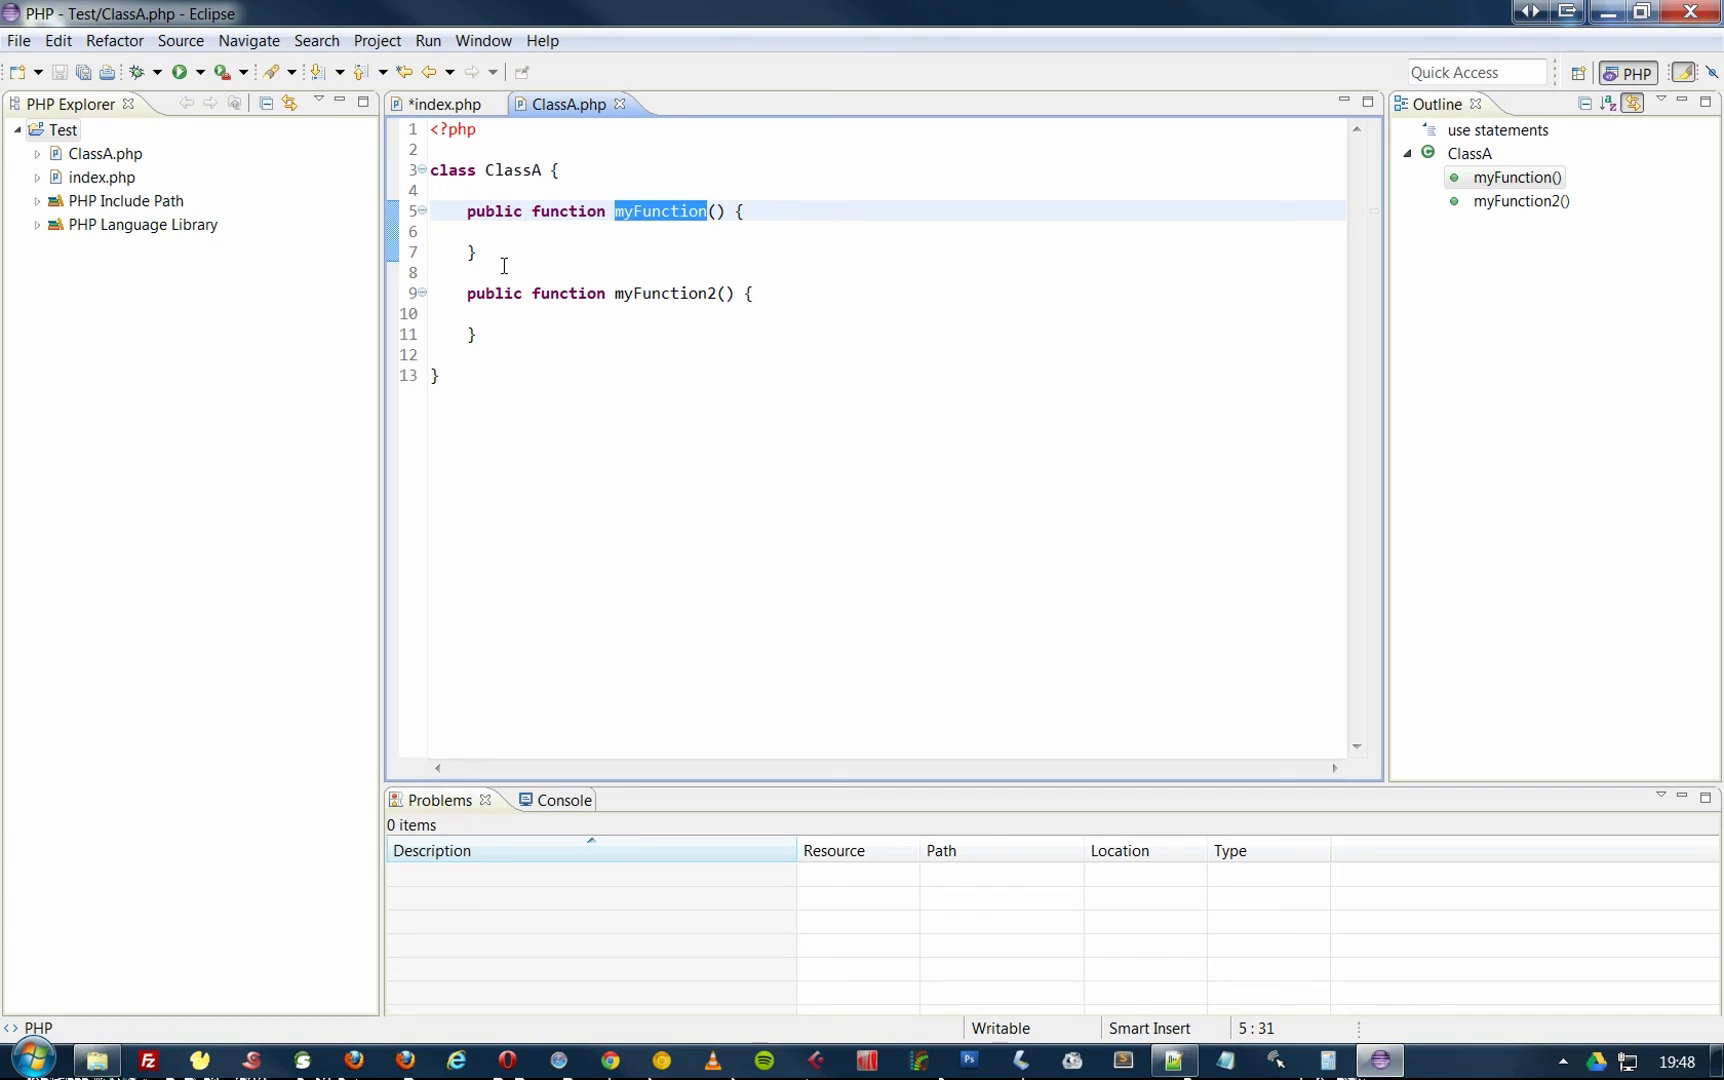
click(445, 104)
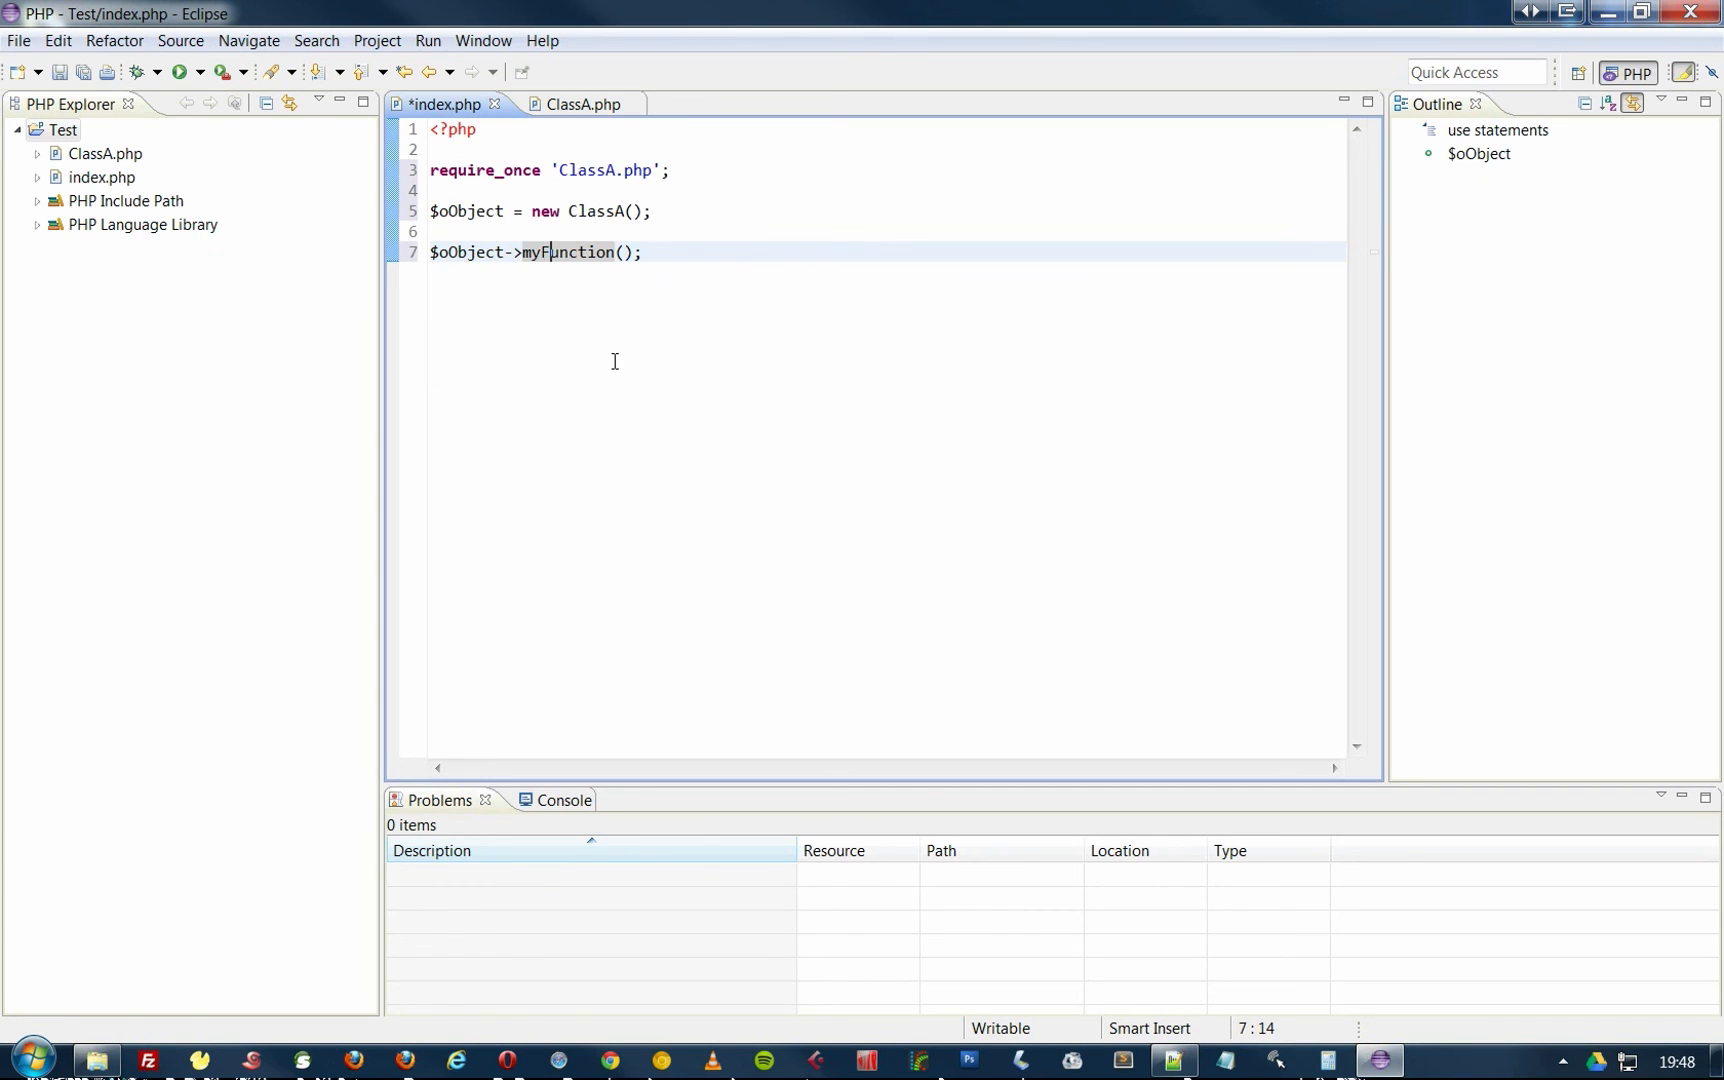